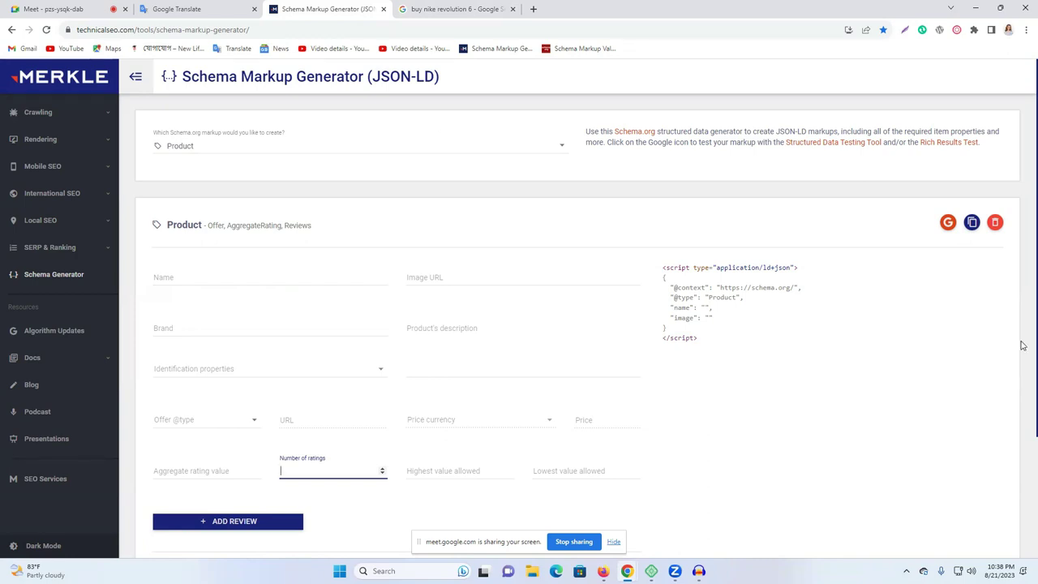
# - Admit the waiting participant to the Google Meet call and return to the Schema Markup Generator
pyautogui.click(64, 8)
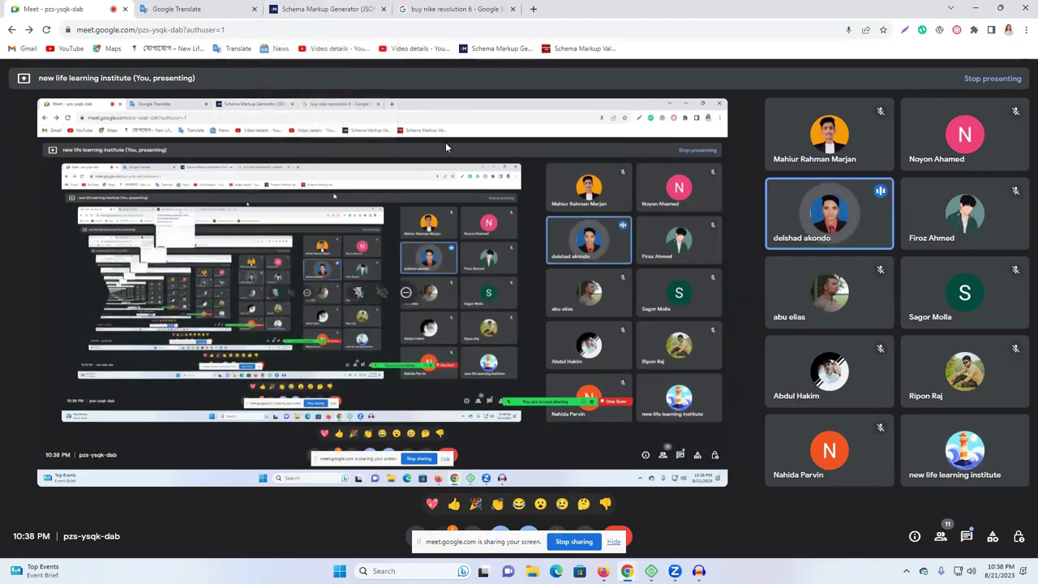
pyautogui.click(338, 5)
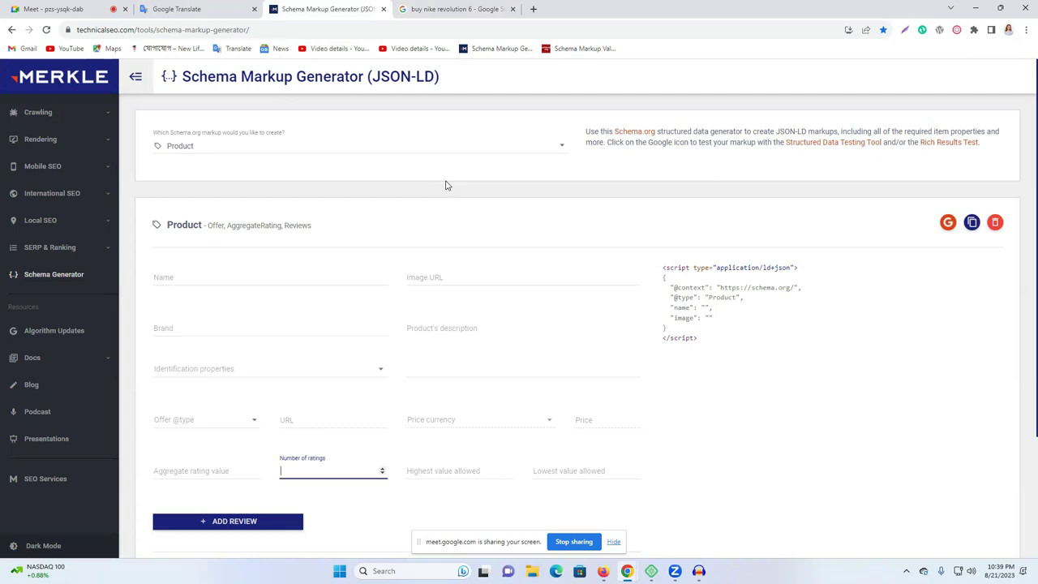
pyautogui.hotkey('ctrl', '1')
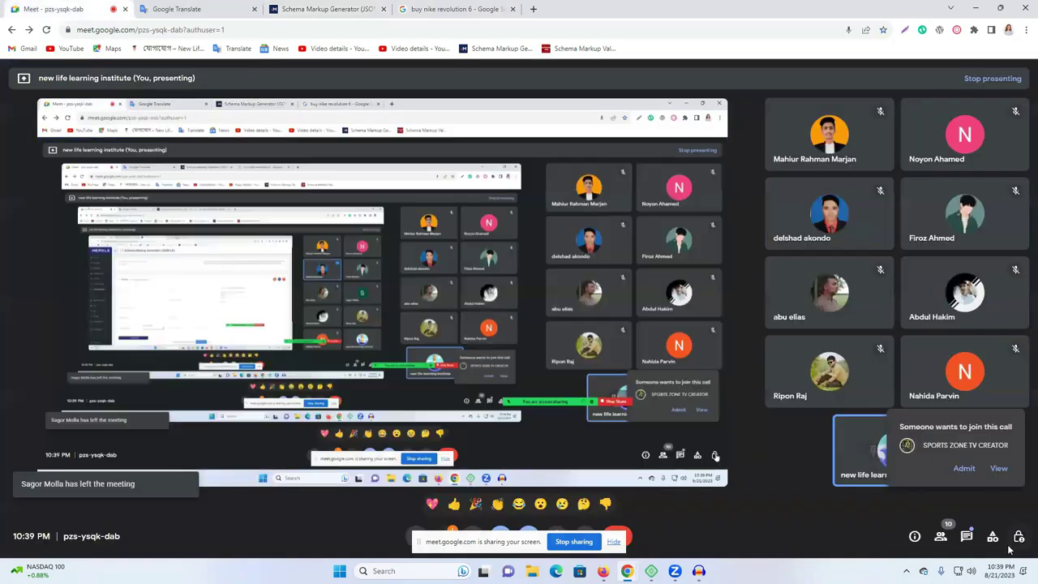
pyautogui.click(963, 468)
pyautogui.hotkey('ctrl', '3')
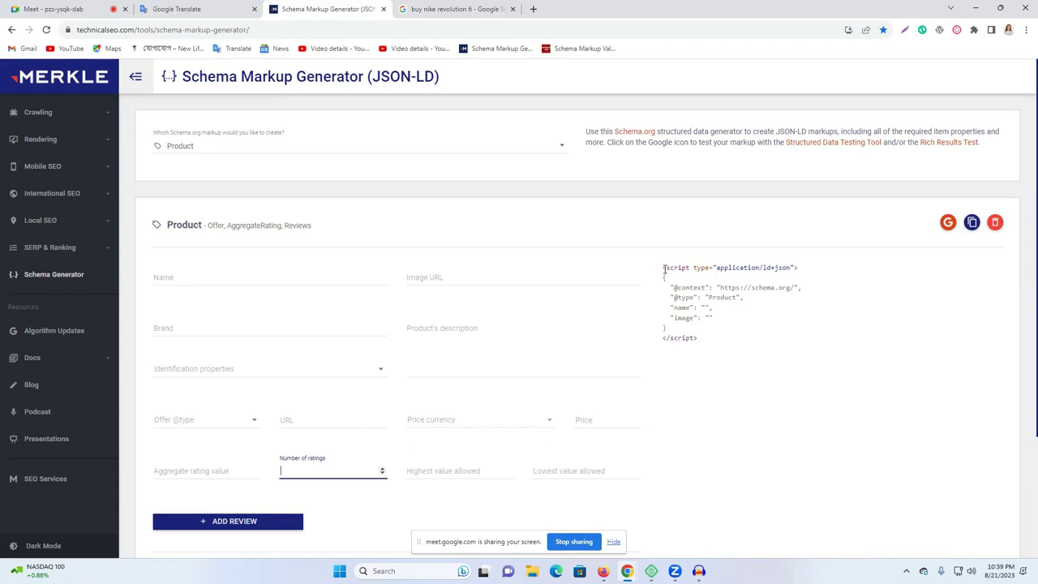
# - Switch to the Google results and examine the listings for "buy nike shoes"
pyautogui.click(458, 9)
pyautogui.click(195, 194)
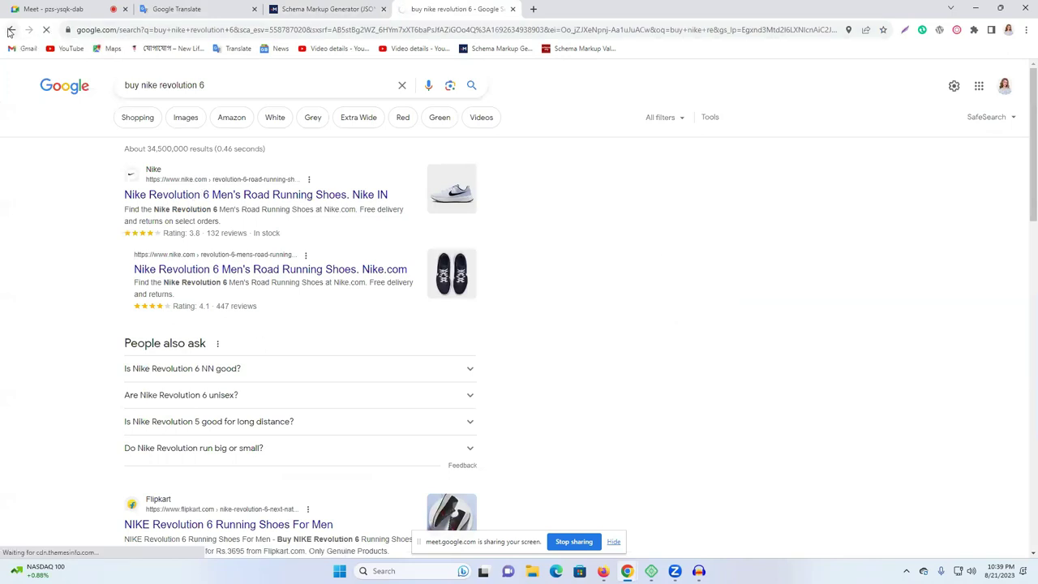
pyautogui.click(10, 31)
pyautogui.scroll(4, 475, 137)
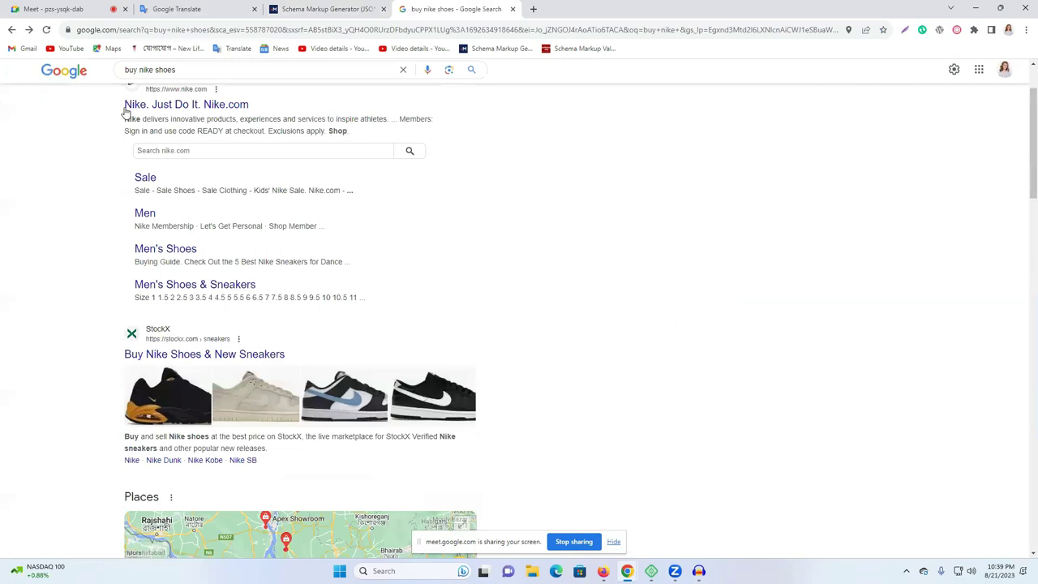
pyautogui.scroll(2, 125, 112)
pyautogui.click(471, 85)
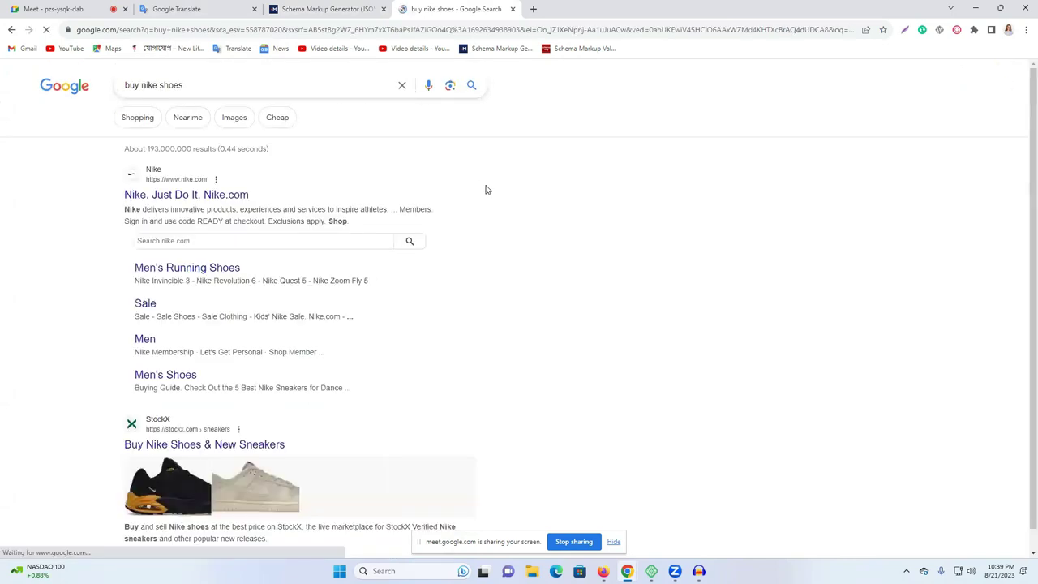
pyautogui.scroll(-6, 220, 243)
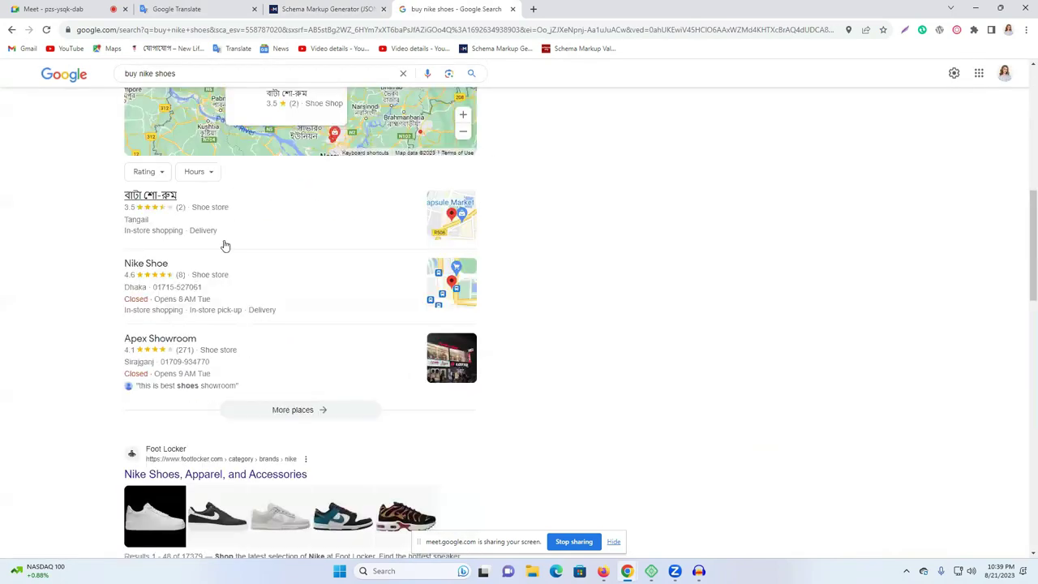
pyautogui.scroll(-8, 225, 243)
pyautogui.scroll(4, 225, 235)
# - Search Google for "buy nike revolution 6" and highlight the rating and review count of the second Nike listing
pyautogui.doubleClick(165, 73)
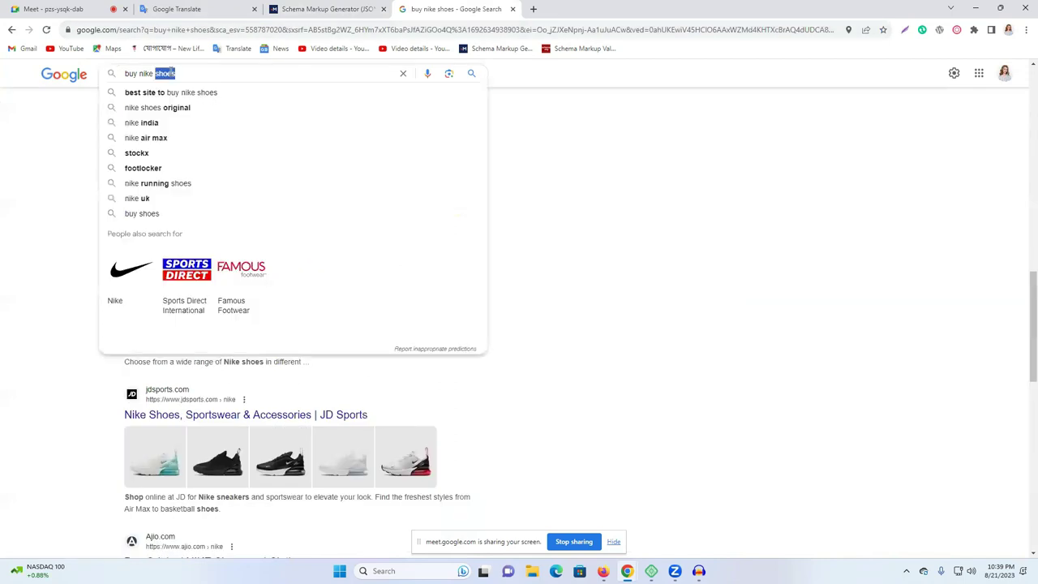
pyautogui.press('BackSpace')
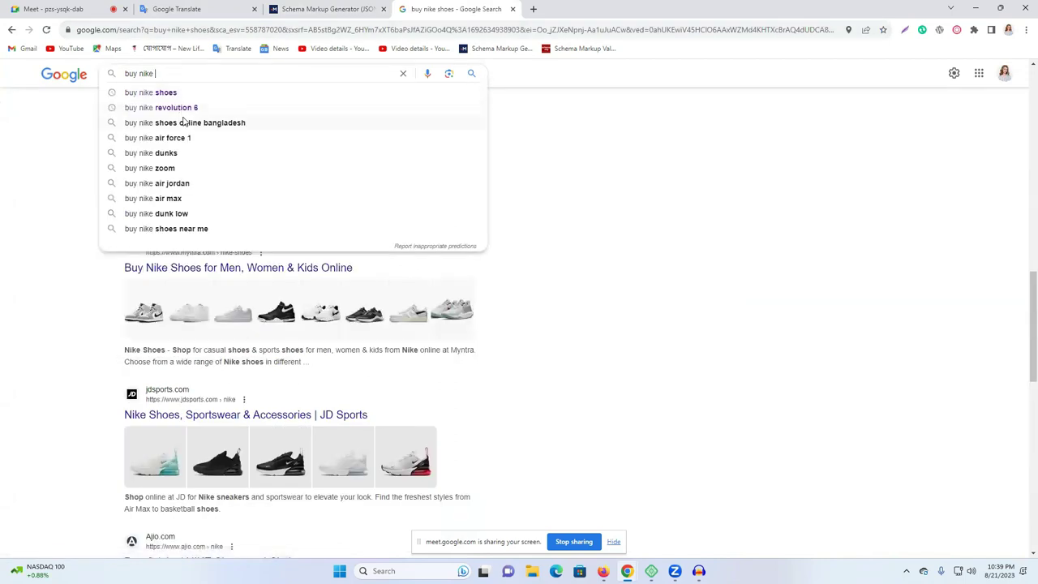
pyautogui.click(185, 107)
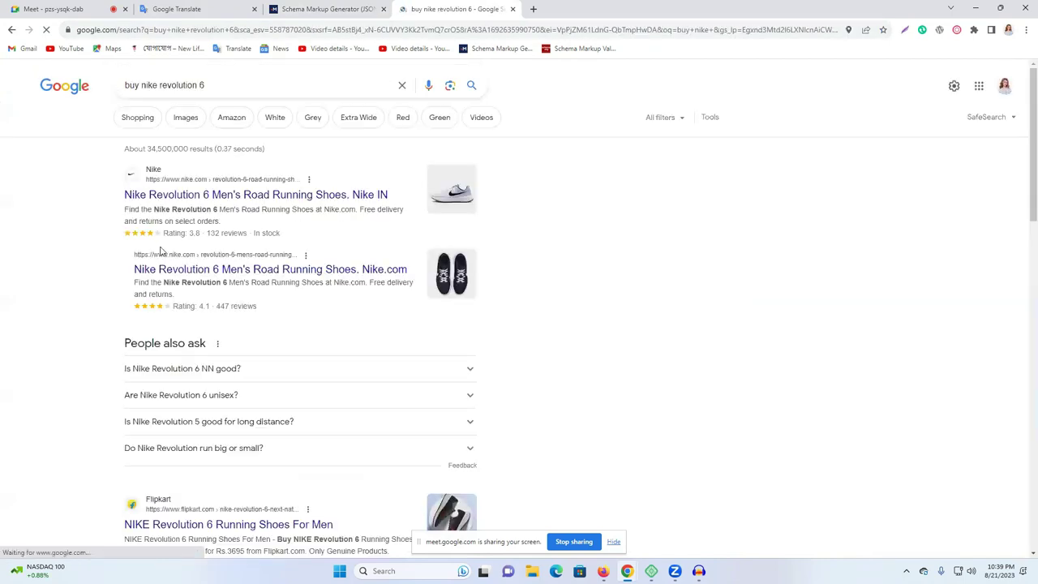
pyautogui.moveTo(133, 250); pyautogui.dragTo(228, 306)
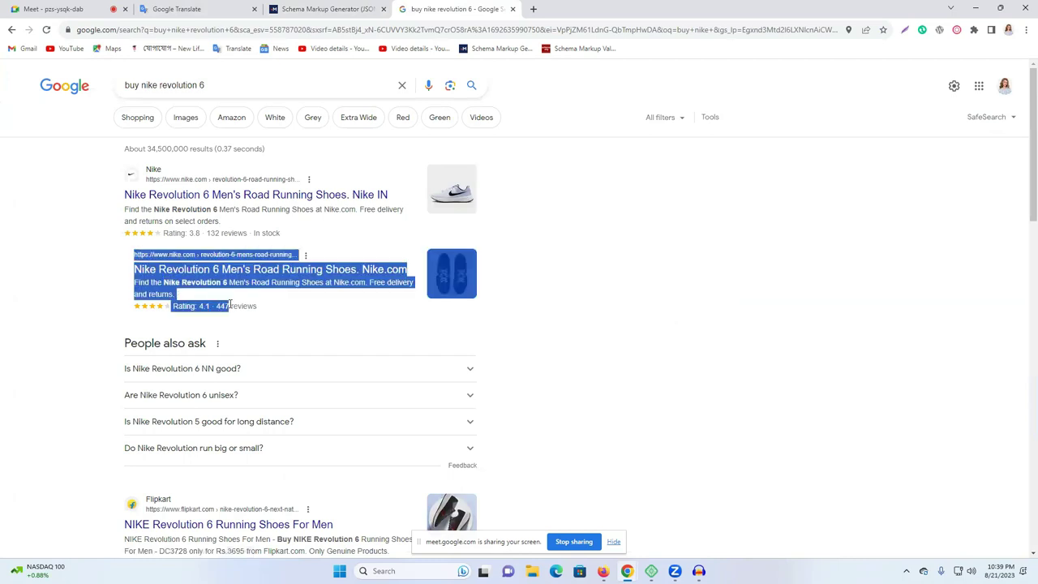
pyautogui.click(683, 291)
pyautogui.moveTo(150, 308); pyautogui.dragTo(335, 308)
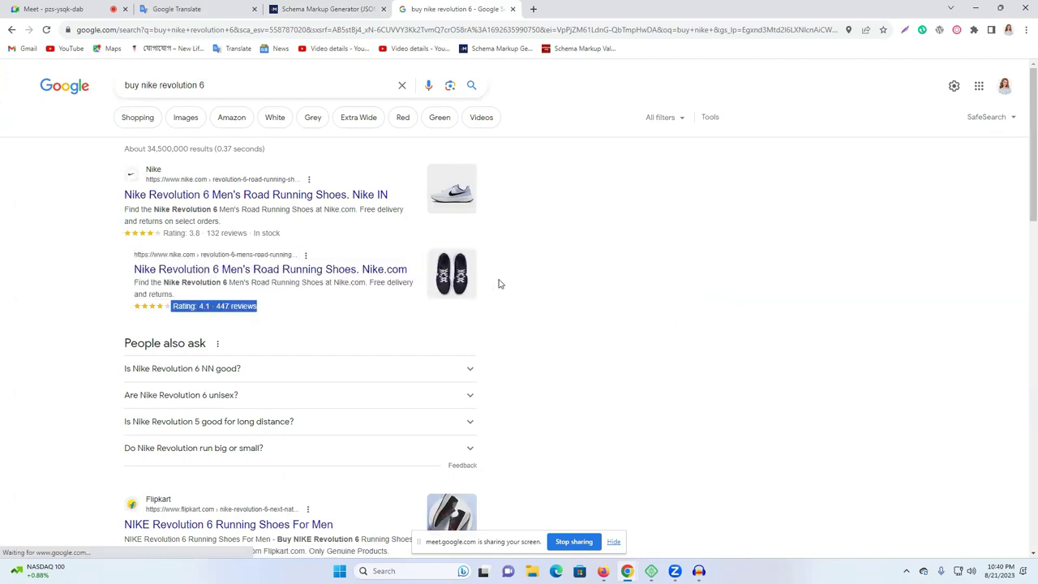
# - Open both Nike Revolution 6 search results in separate new tabs and switch to the Nike IN product page
pyautogui.rightClick(443, 202)
pyautogui.click(467, 207)
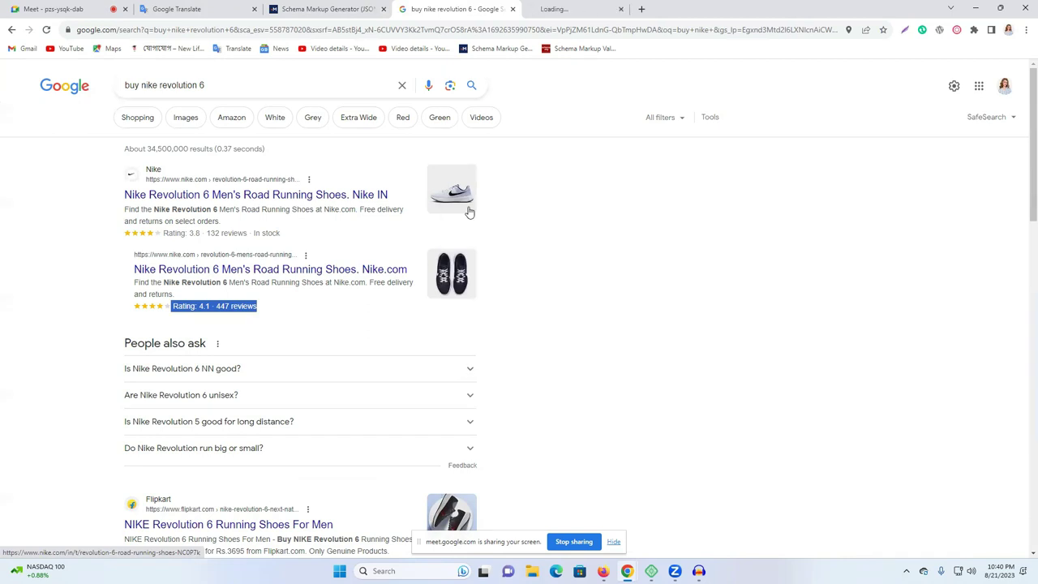
pyautogui.click(592, 7)
pyautogui.click(454, 9)
pyautogui.rightClick(251, 276)
pyautogui.click(283, 281)
pyautogui.click(593, 7)
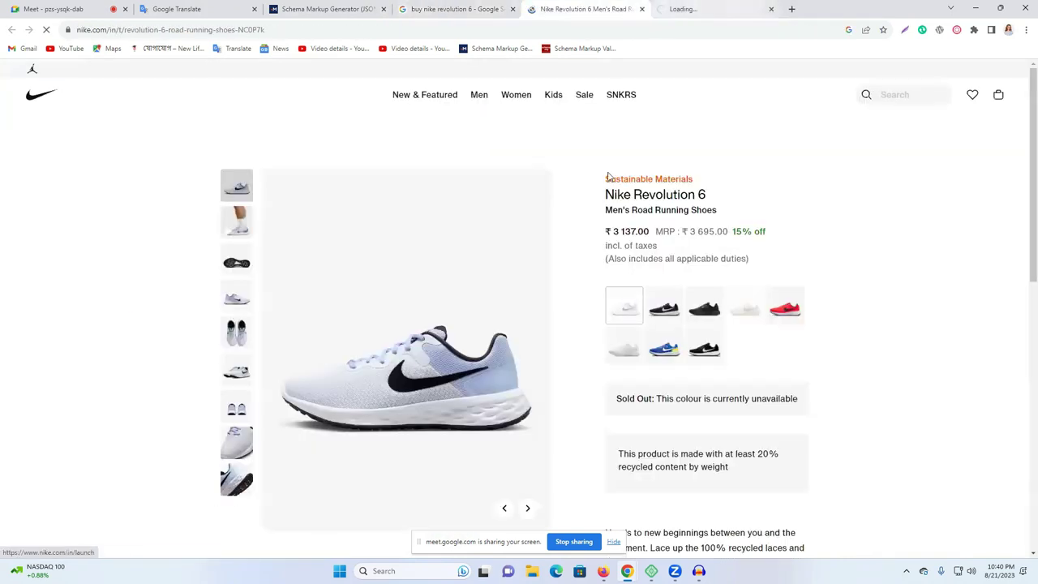
# - Compare the Google listings for the Nike Revolution 6 with the opened Nike product pages
pyautogui.scroll(-2, 612, 273)
pyautogui.scroll(2, 554, 266)
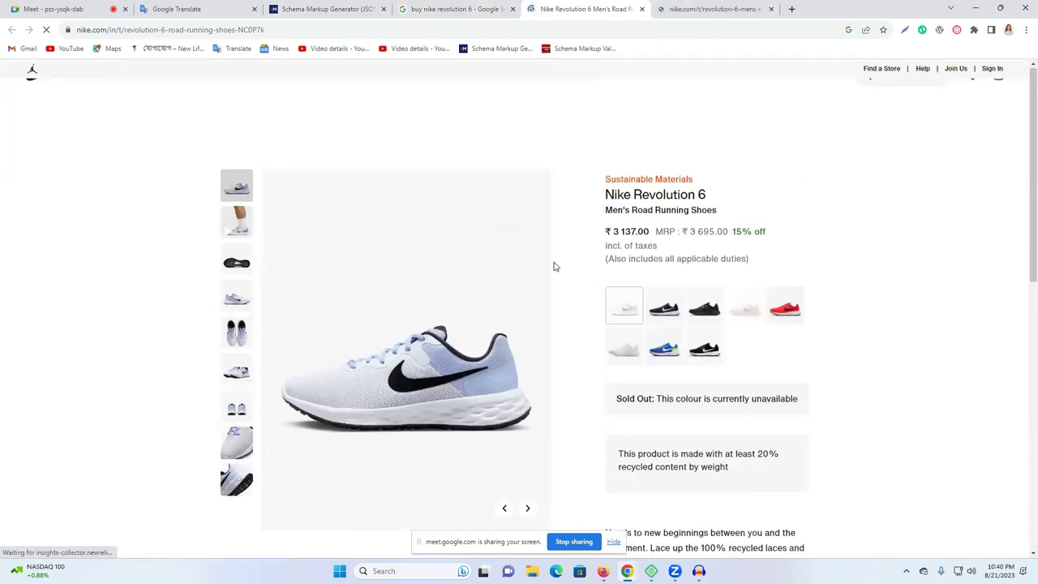
pyautogui.click(483, 8)
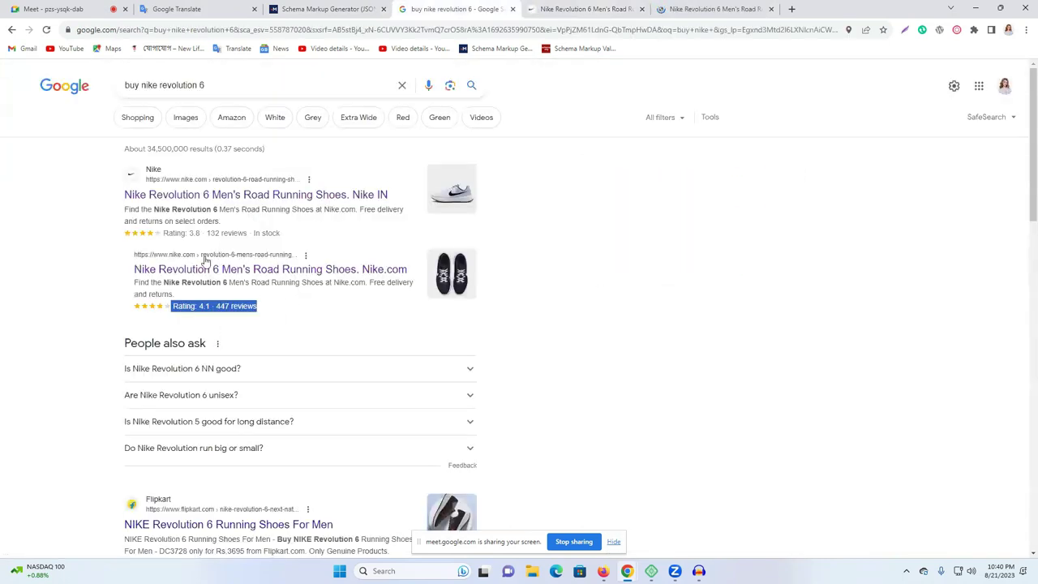
pyautogui.scroll(-3, 243, 271)
pyautogui.scroll(3, 292, 381)
pyautogui.click(655, 7)
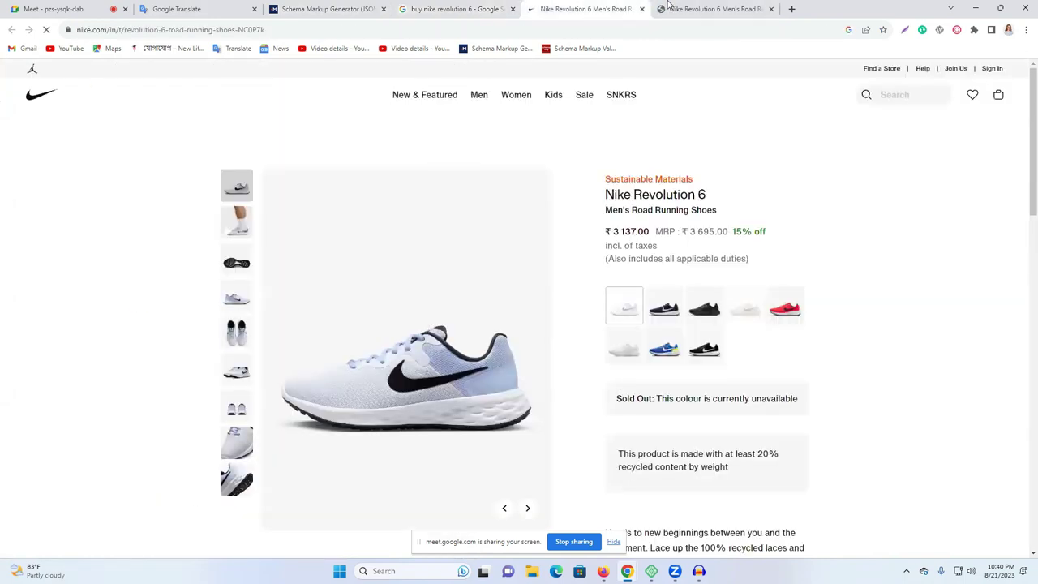
pyautogui.click(655, 7)
pyautogui.click(590, 8)
# - Check the Nike product page with the WordPress Theme Detector extension and read its verdict
pyautogui.moveTo(477, 153)
pyautogui.click(939, 30)
pyautogui.moveTo(665, 65); pyautogui.dragTo(866, 66)
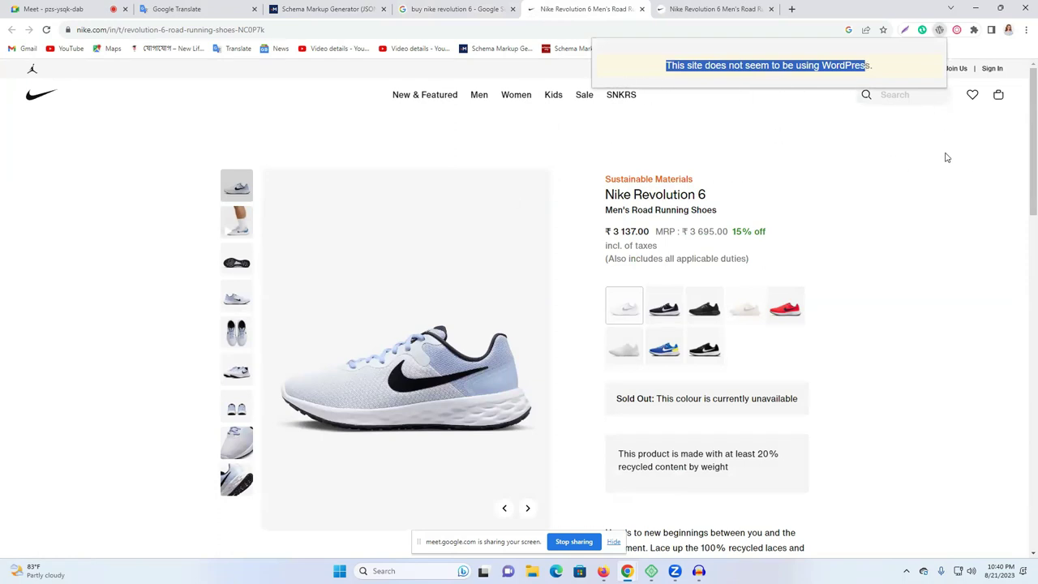
pyautogui.click(940, 31)
pyautogui.click(940, 33)
pyautogui.click(973, 33)
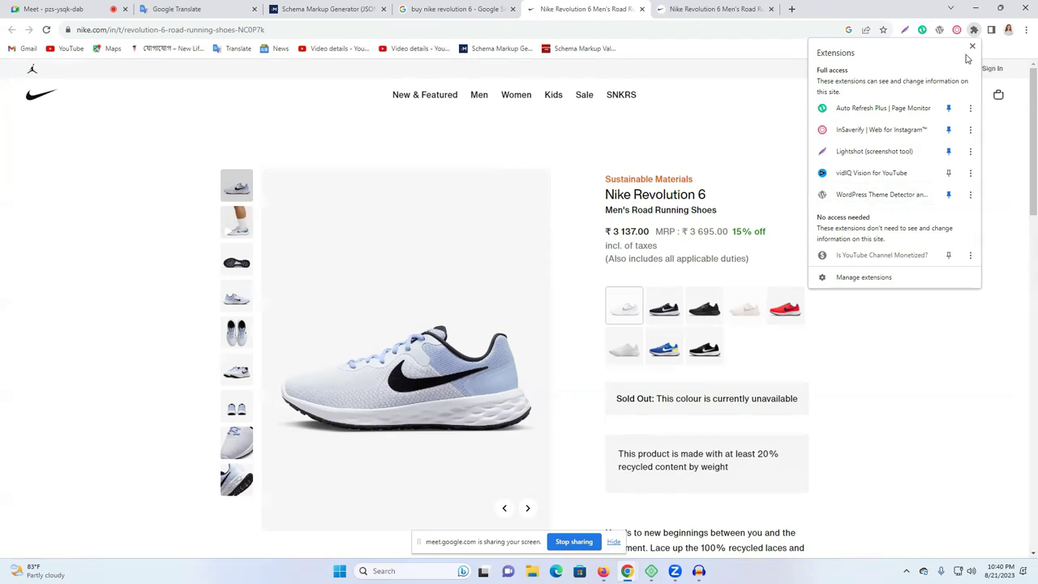
pyautogui.click(939, 30)
pyautogui.moveTo(691, 66); pyautogui.dragTo(882, 81)
pyautogui.click(884, 156)
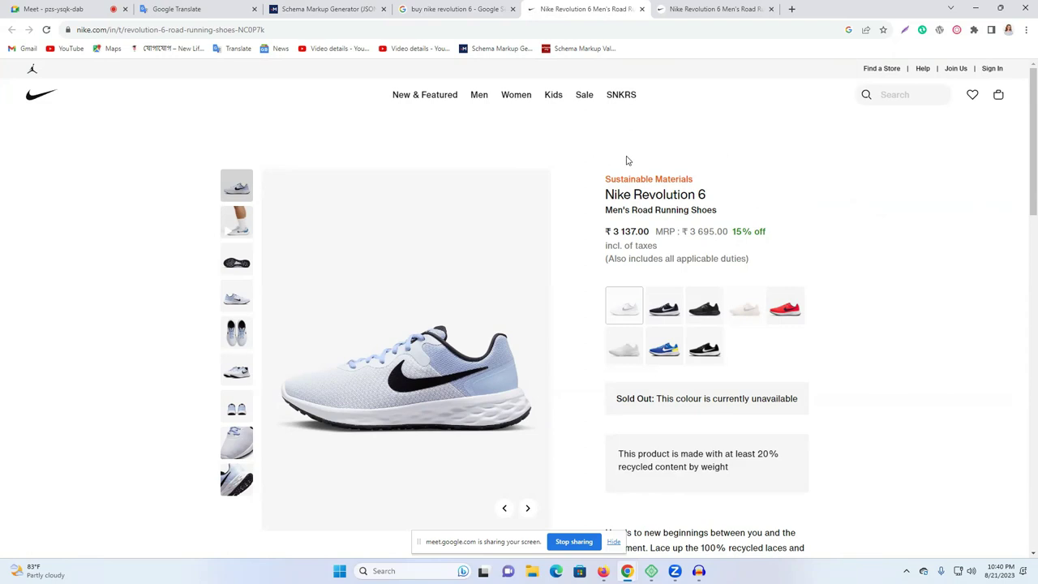
# - Open the source code of the Nike Revolution 6 product page and search it for "schema"
pyautogui.hotkey('ctrl', 'u')
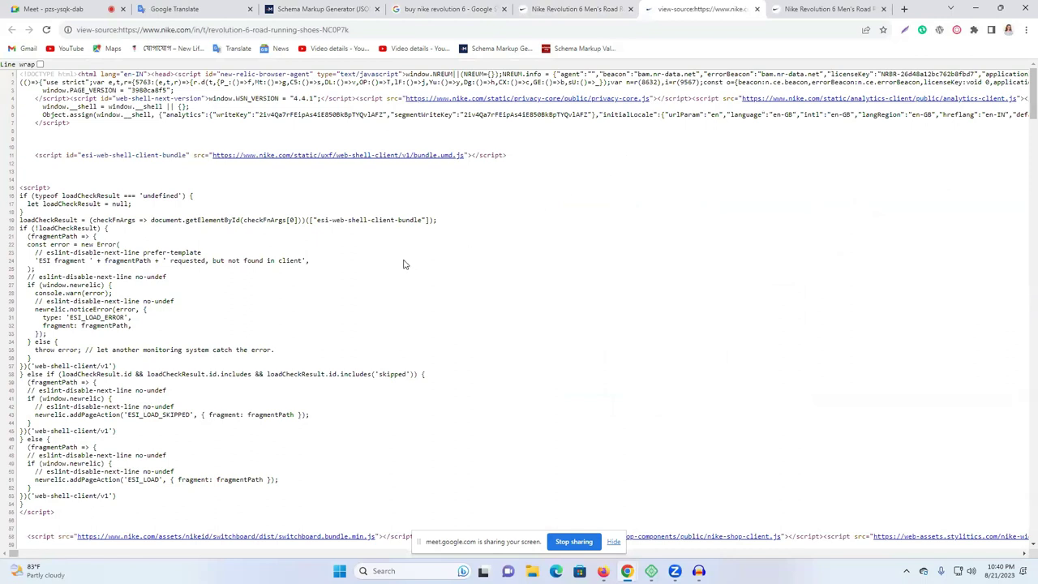
pyautogui.hotkey('ctrl', 'f')
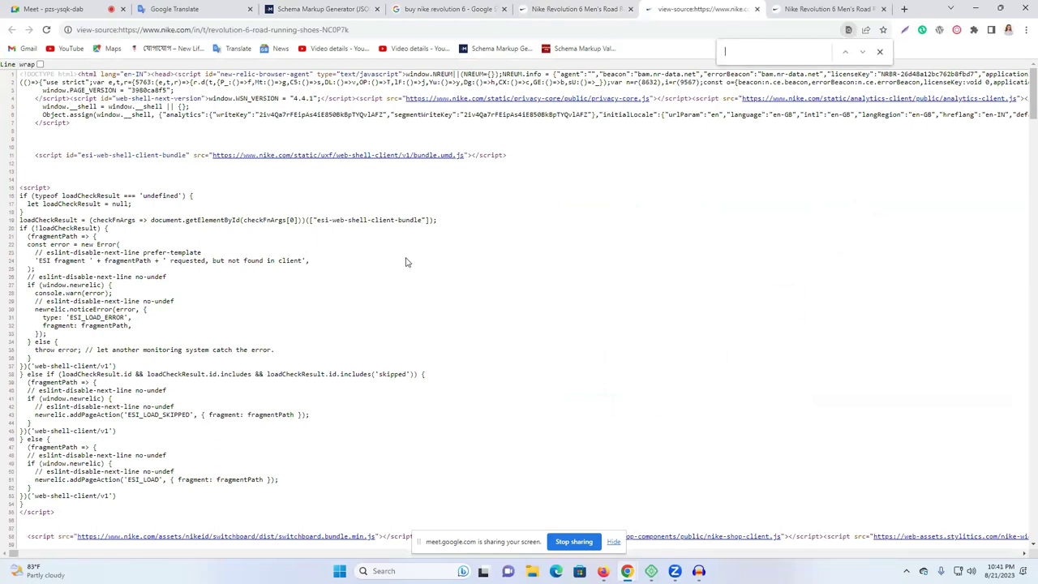
pyautogui.write('sche')
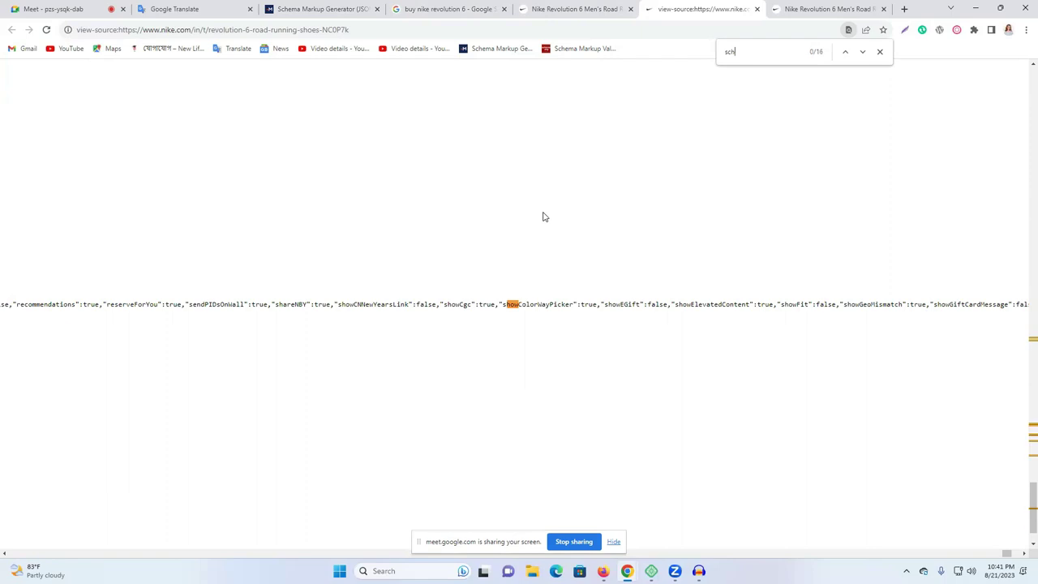
pyautogui.write('ma')
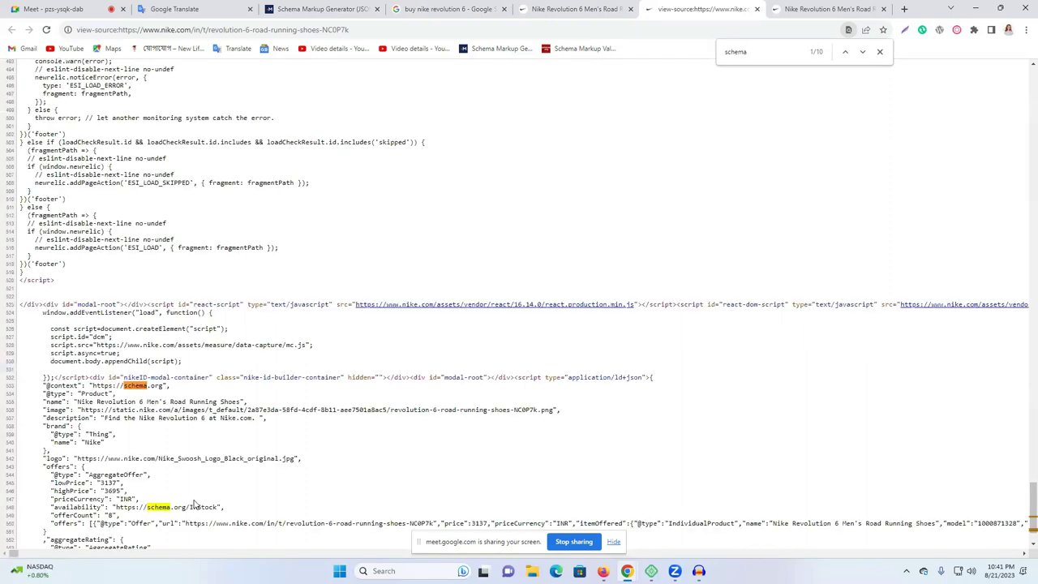
pyautogui.moveTo(163, 509); pyautogui.dragTo(221, 508)
pyautogui.moveTo(81, 395); pyautogui.dragTo(119, 398)
pyautogui.moveTo(42, 371); pyautogui.dragTo(324, 453)
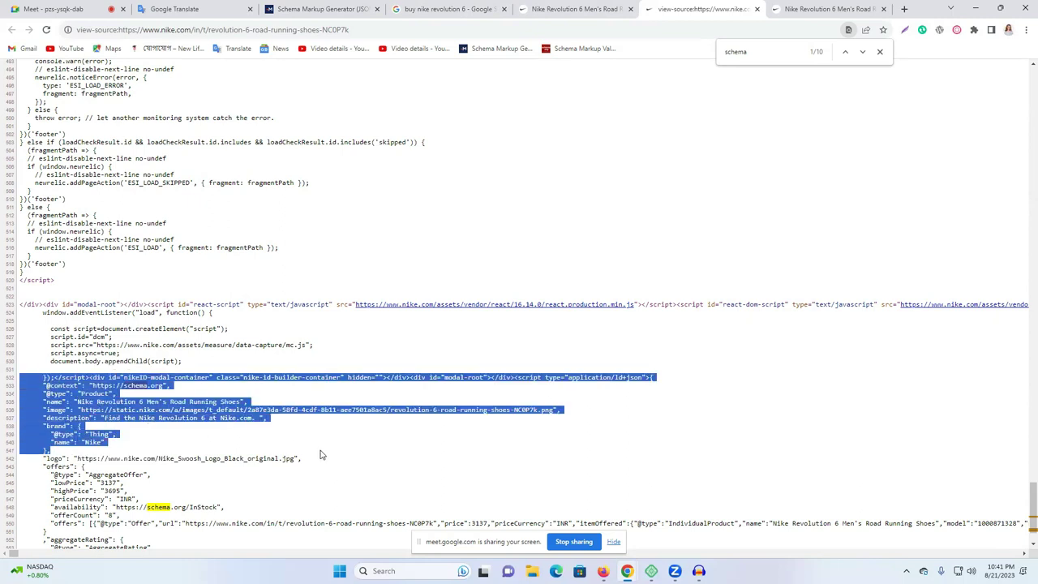
pyautogui.click(411, 437)
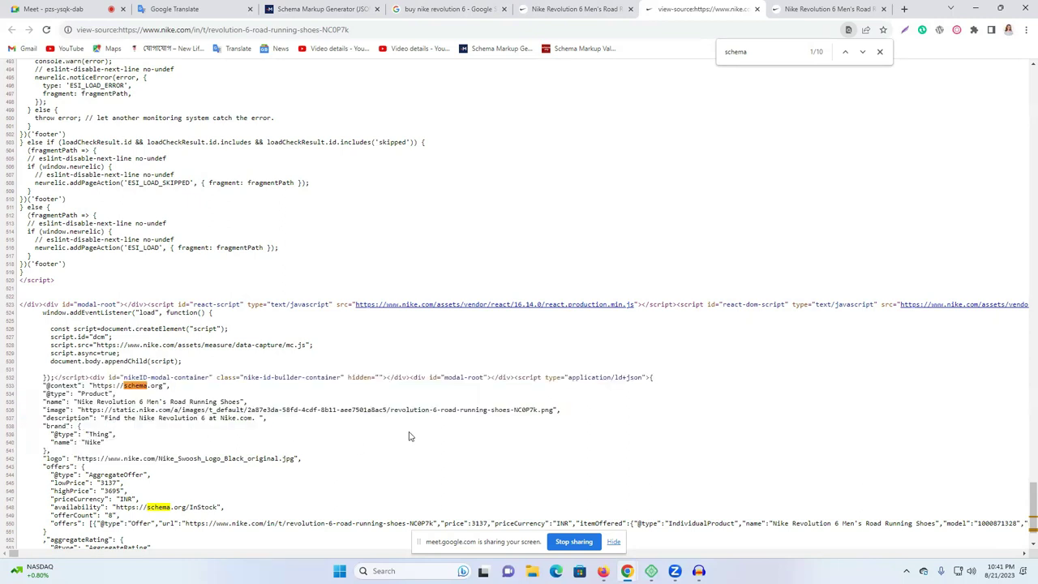
pyautogui.tripleClick(95, 395)
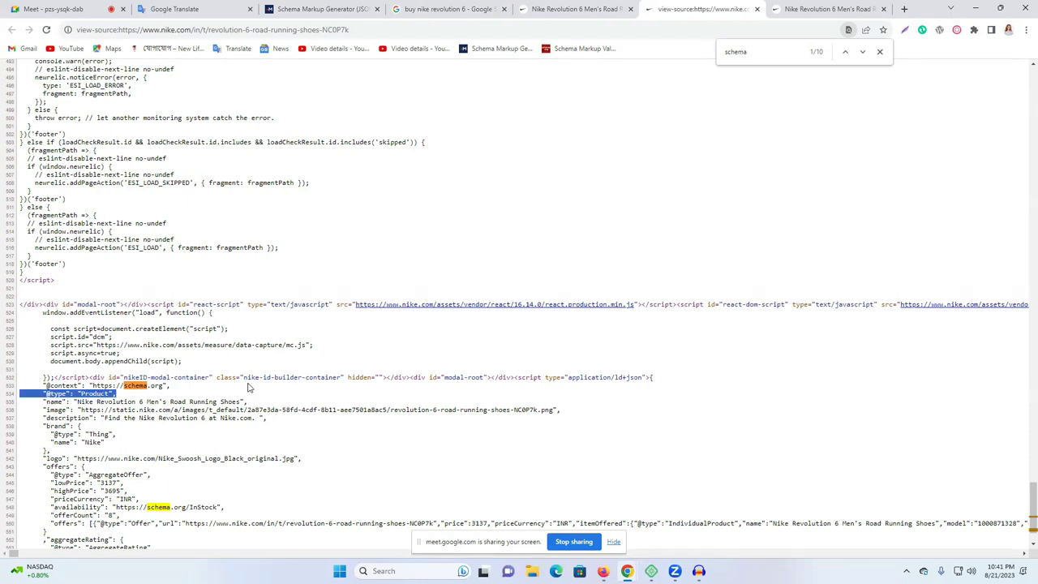
# - Return to the Nike Revolution 6 product page and close the page source
pyautogui.click(581, 8)
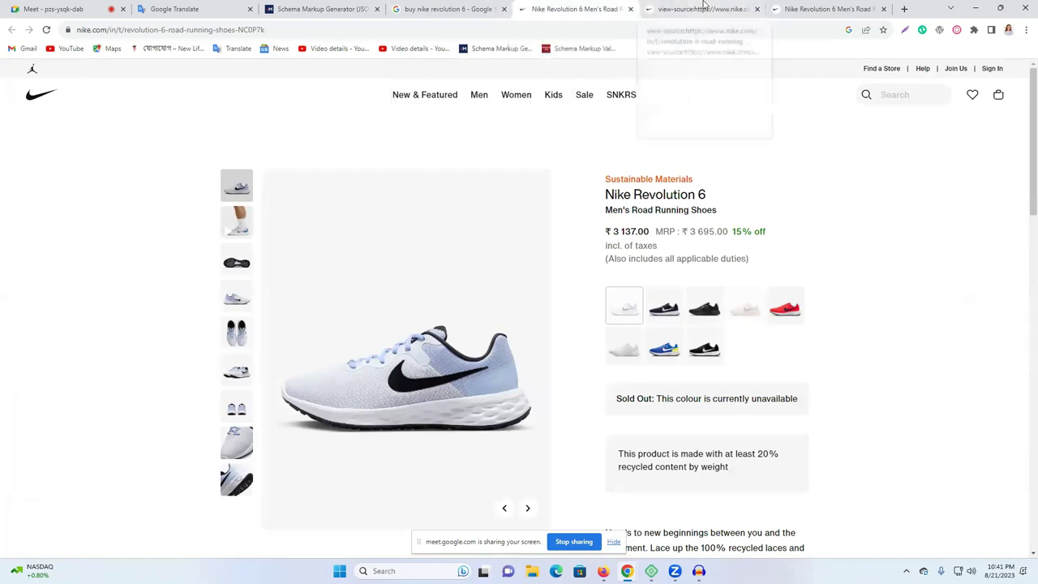
pyautogui.click(697, 9)
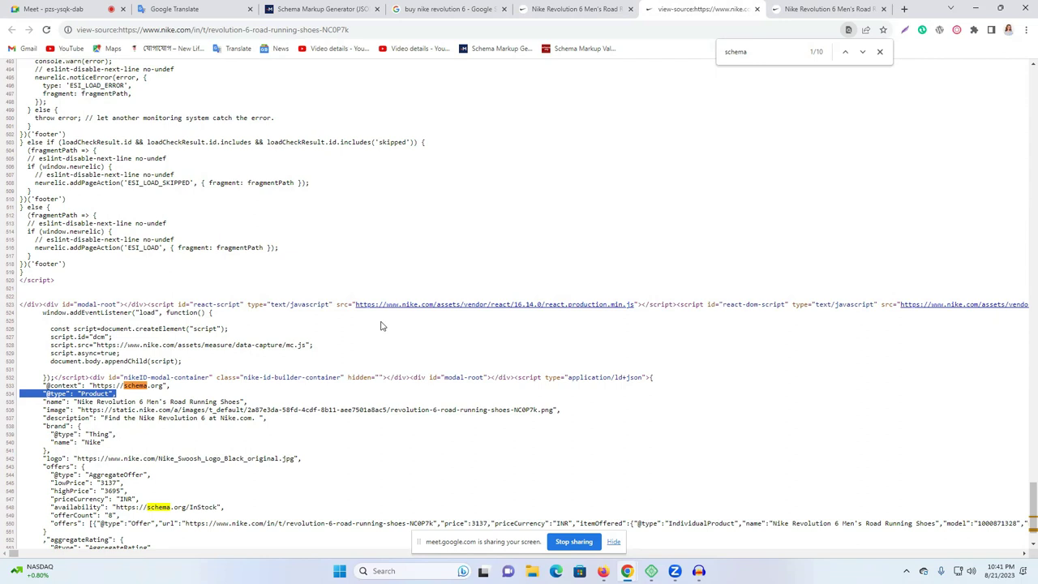
pyautogui.click(874, 48)
pyautogui.click(579, 9)
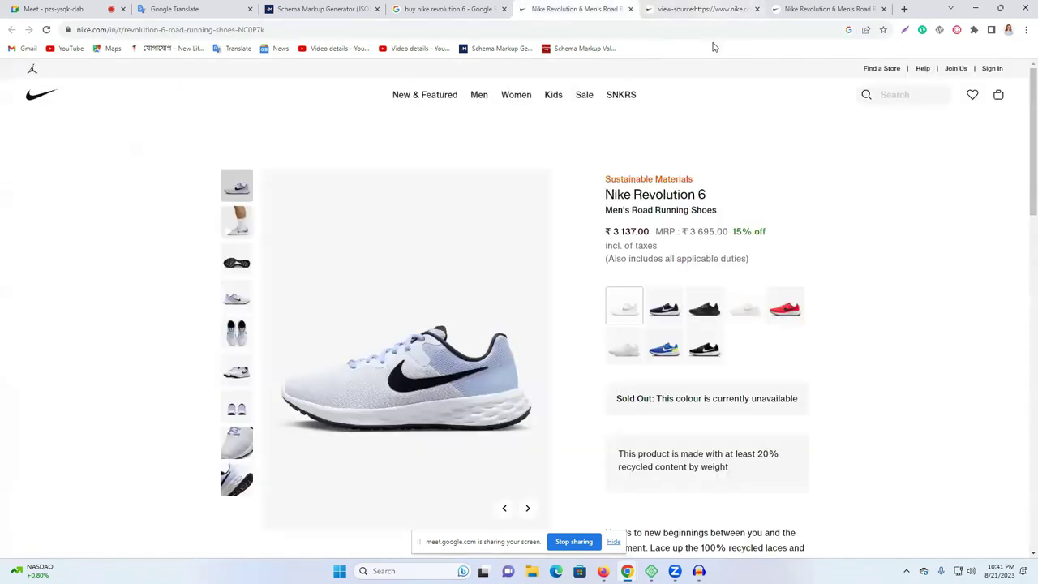
pyautogui.click(757, 9)
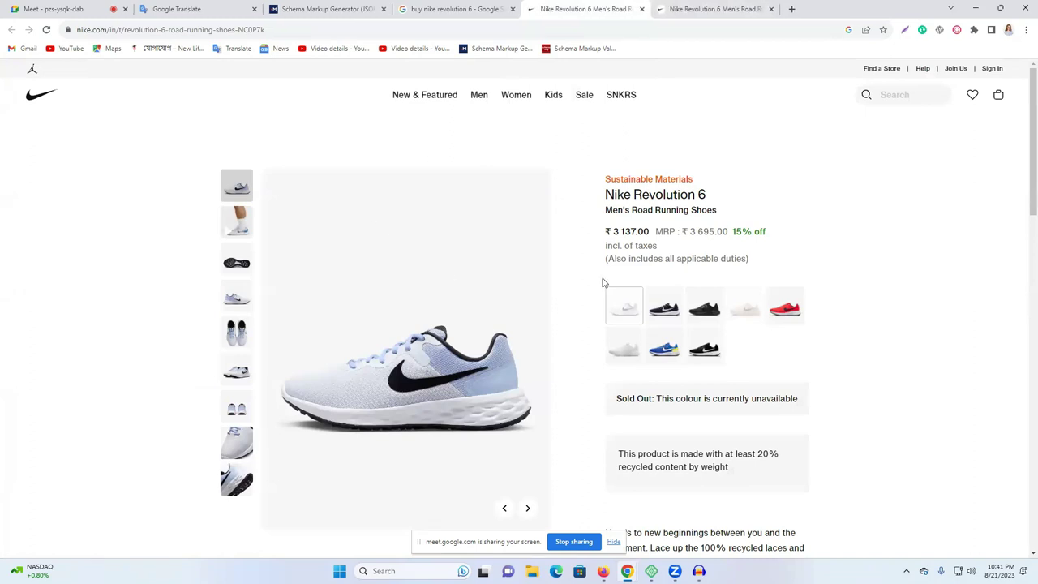
# - Copy the product title "Nike Revolution 6" from the Nike product page
pyautogui.scroll(-1, 683, 276)
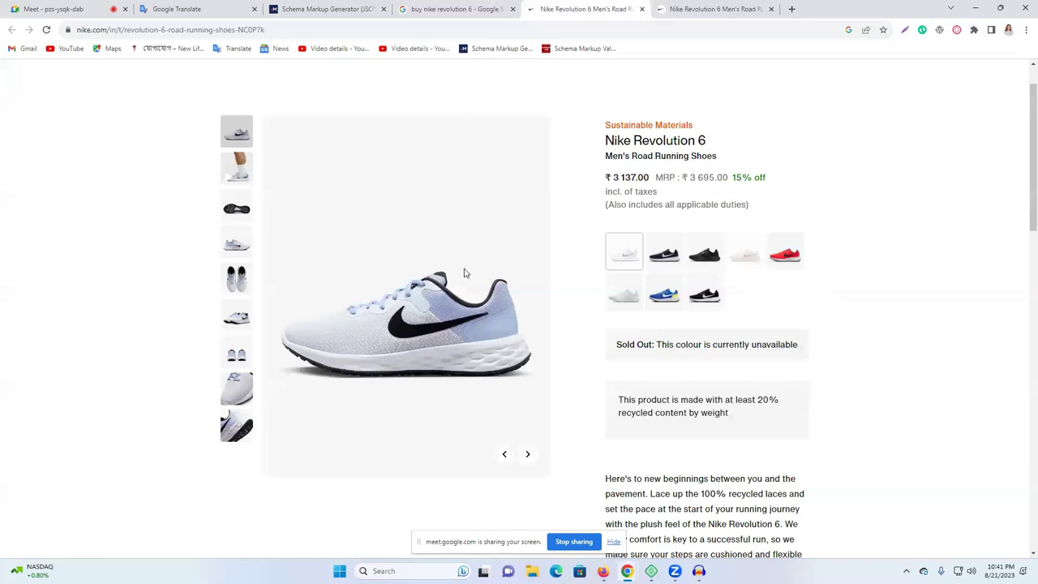
pyautogui.scroll(1, 496, 252)
pyautogui.tripleClick(641, 195)
pyautogui.hotkey('ctrl', 'c')
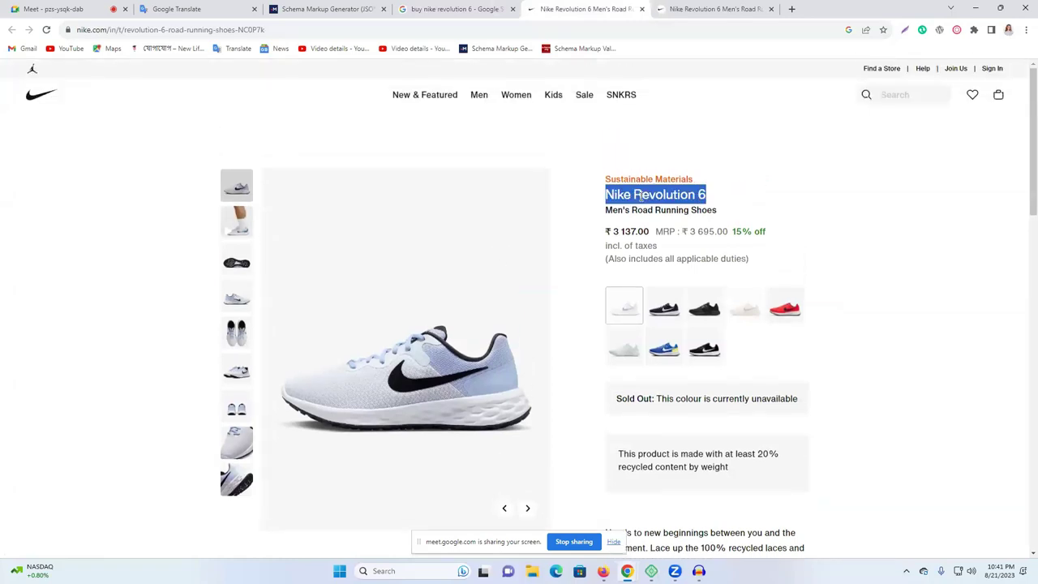
pyautogui.scroll(-6, 640, 198)
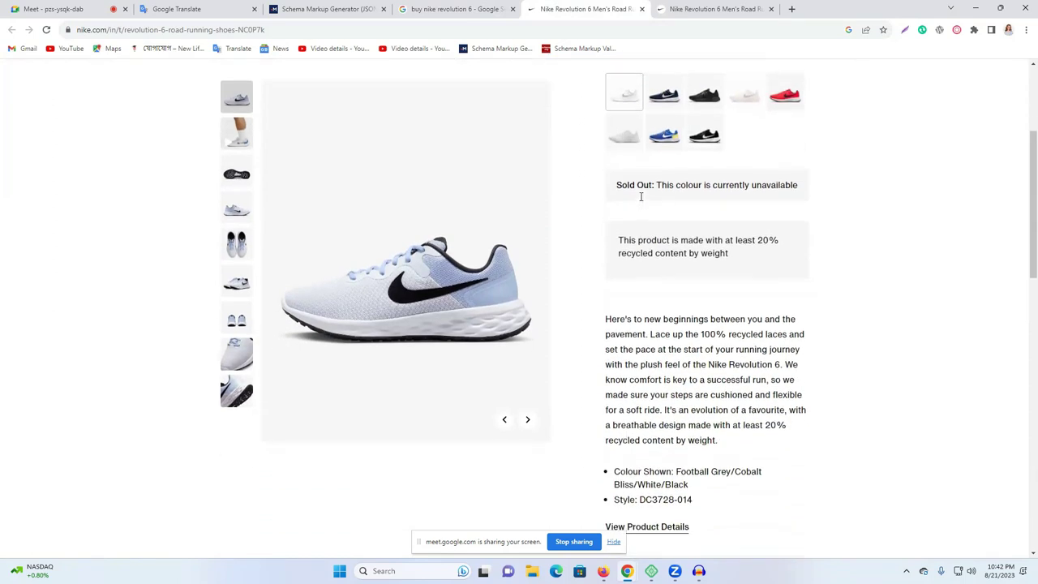
# - Return from the Nike product page to the already open Schema Markup Generator with its empty Product form
pyautogui.scroll(3, 715, 324)
pyautogui.scroll(3, 715, 324)
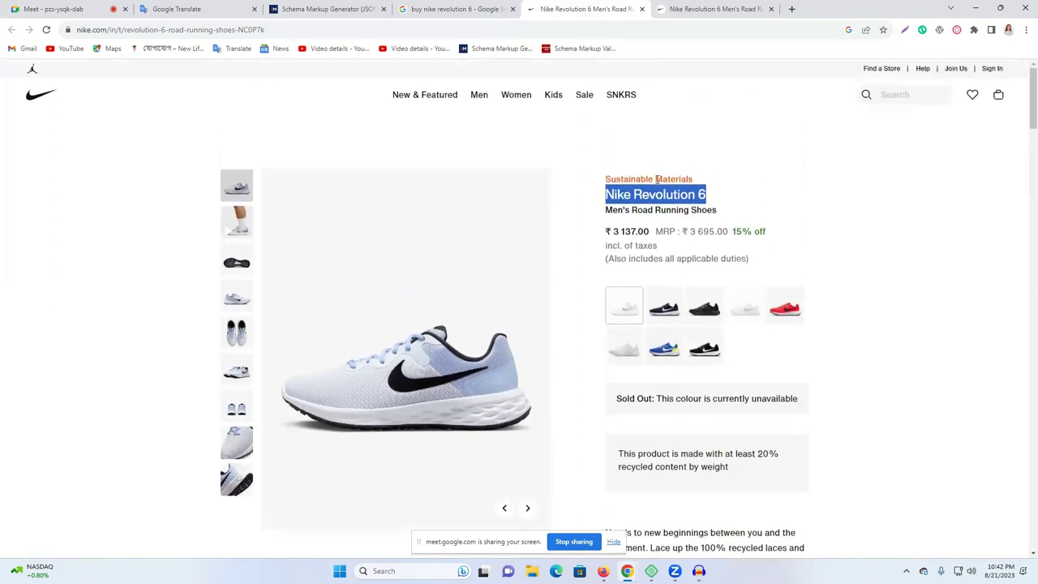
pyautogui.click(320, 9)
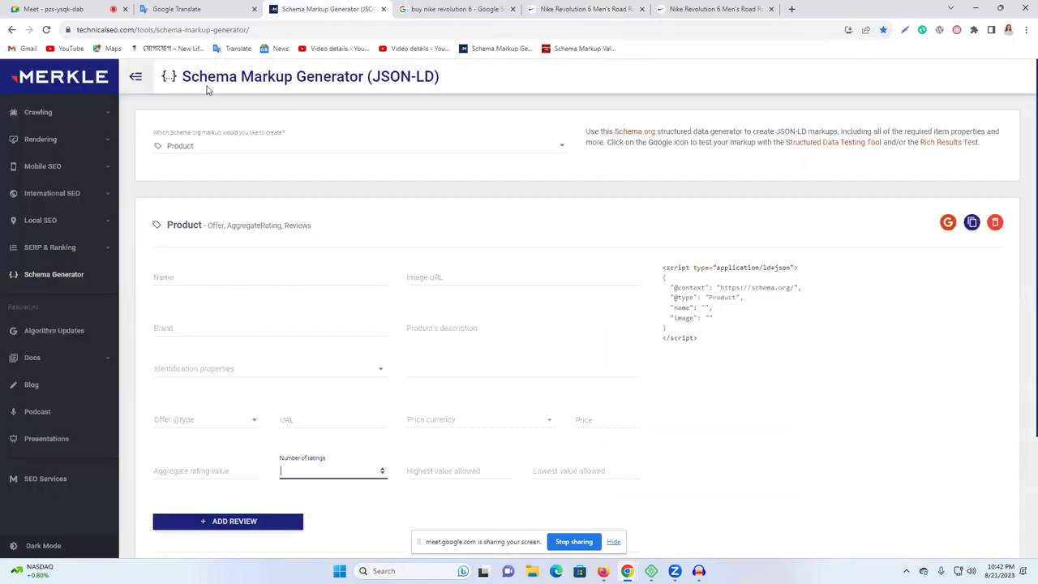
# - Search Google for "schema generator" in a new tab and open TechnicalSEO's Schema Markup Generator (JSON-LD)
pyautogui.click(790, 9)
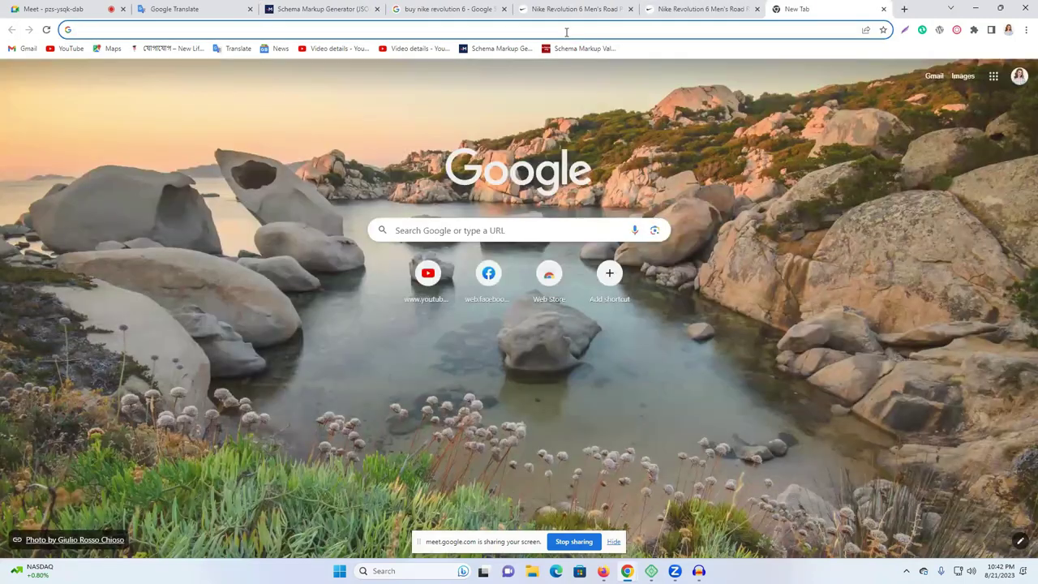
pyautogui.write('c')
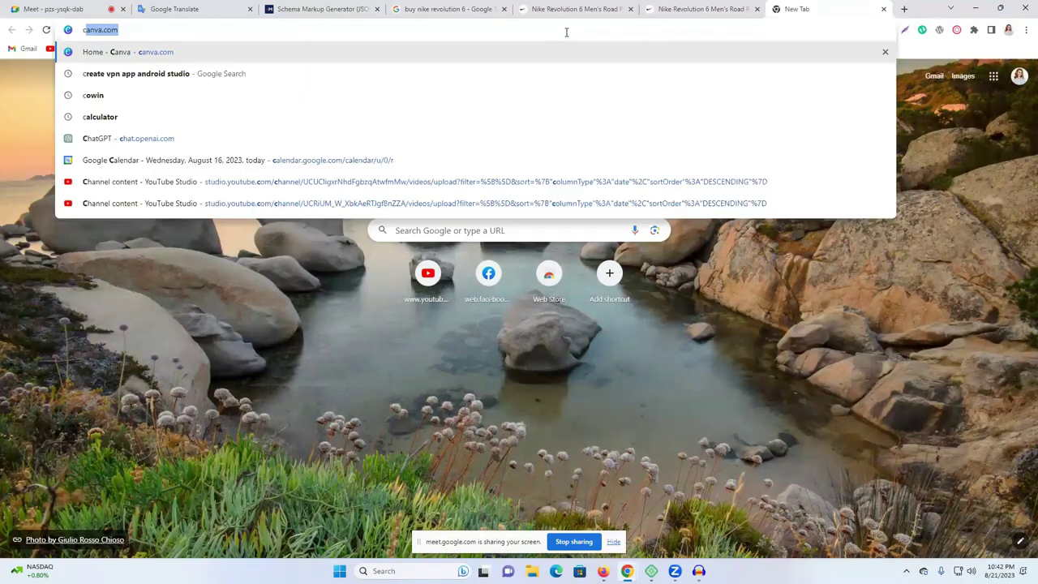
pyautogui.write('scheme')
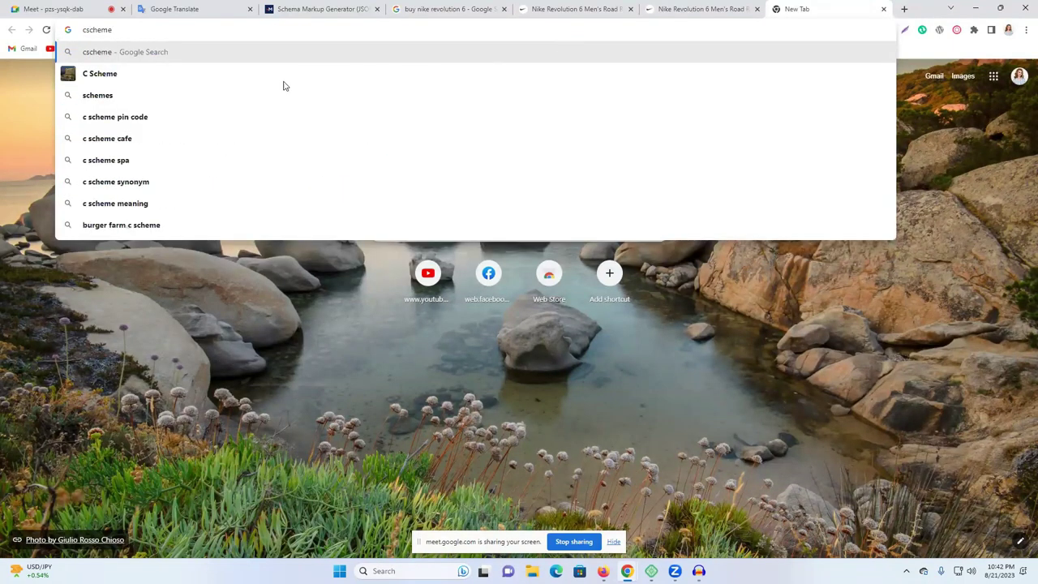
pyautogui.press('BackSpace')
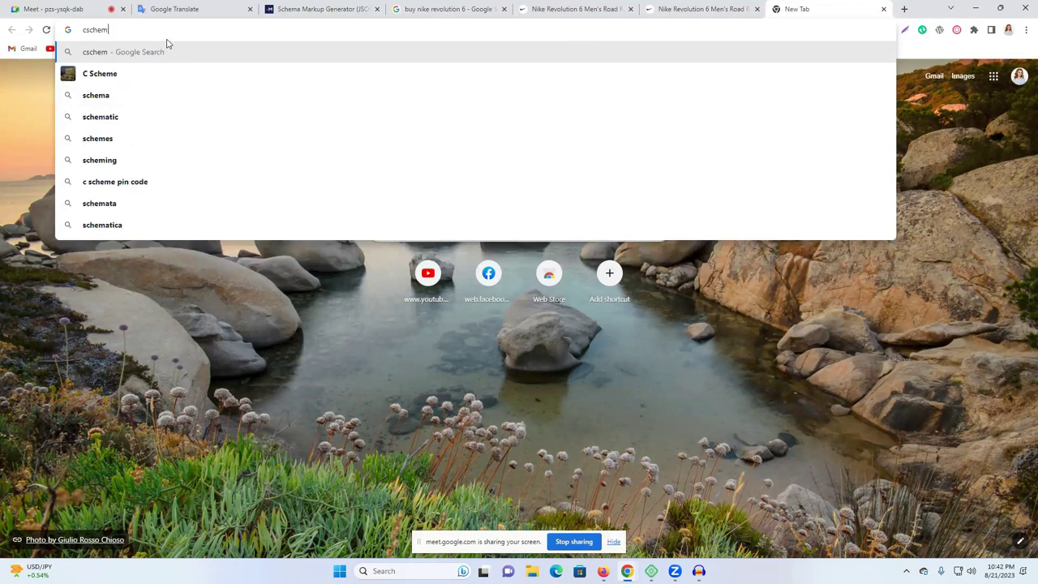
pyautogui.press('BackSpace')
pyautogui.press('BackSpace')
pyautogui.press('BackSpace')
pyautogui.press('BackSpace')
pyautogui.press('BackSpace')
pyautogui.press('BackSpace')
pyautogui.write('schema')
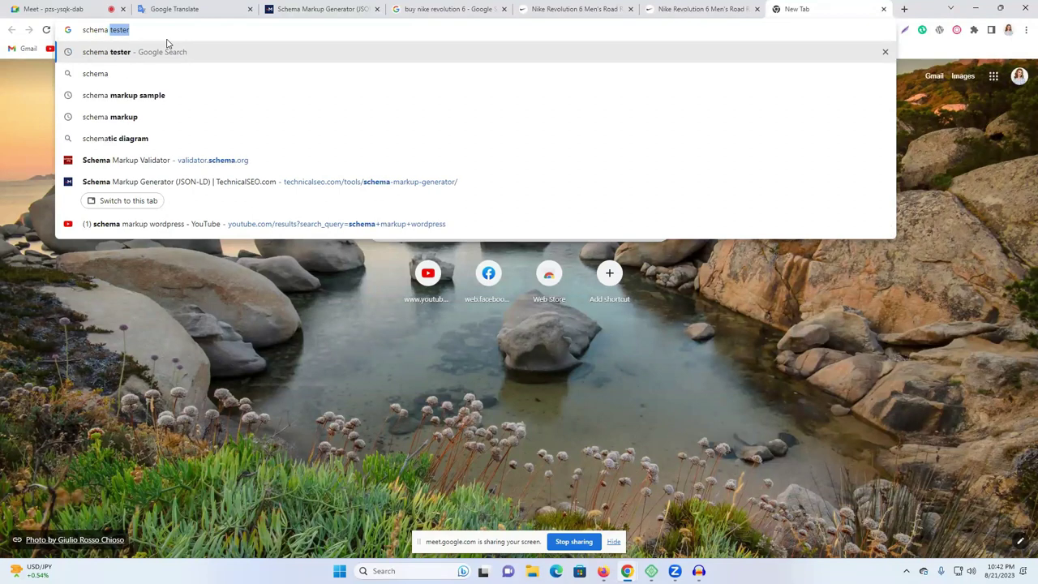
pyautogui.press('BackSpace')
pyautogui.write('g')
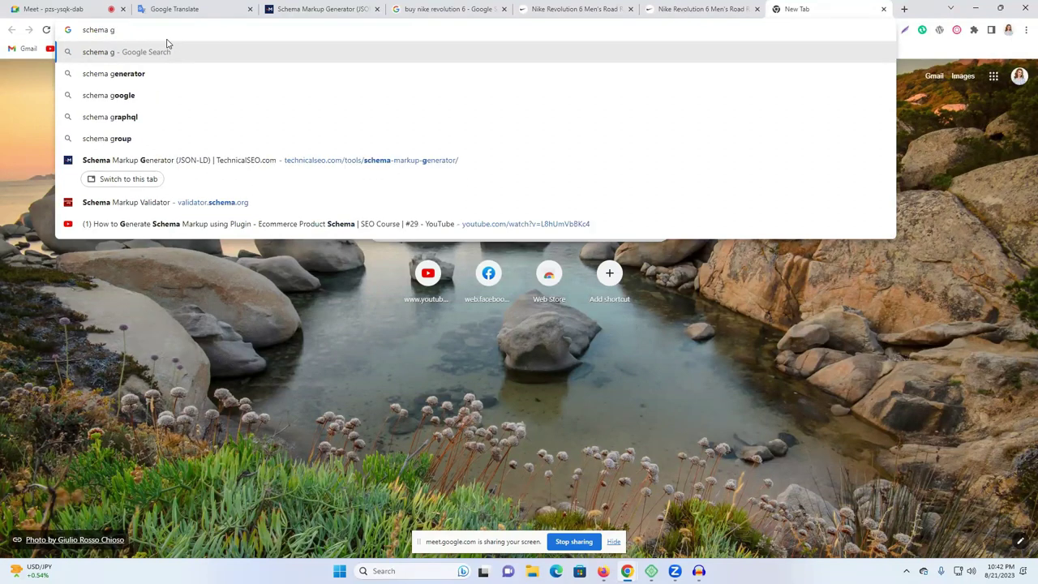
pyautogui.click(159, 73)
pyautogui.click(185, 195)
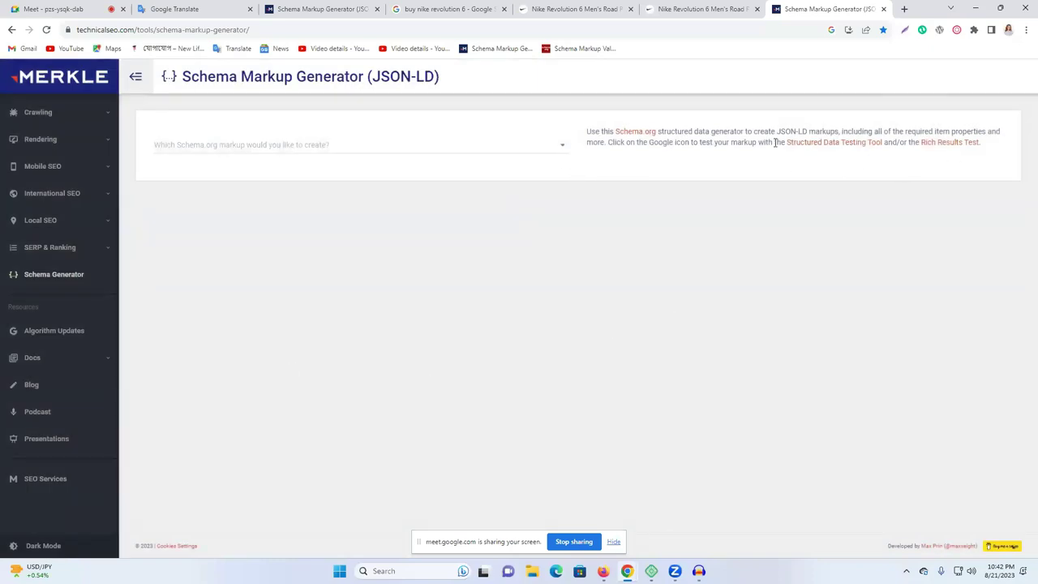
# - Choose Product as the Schema.org markup to create
pyautogui.click(365, 149)
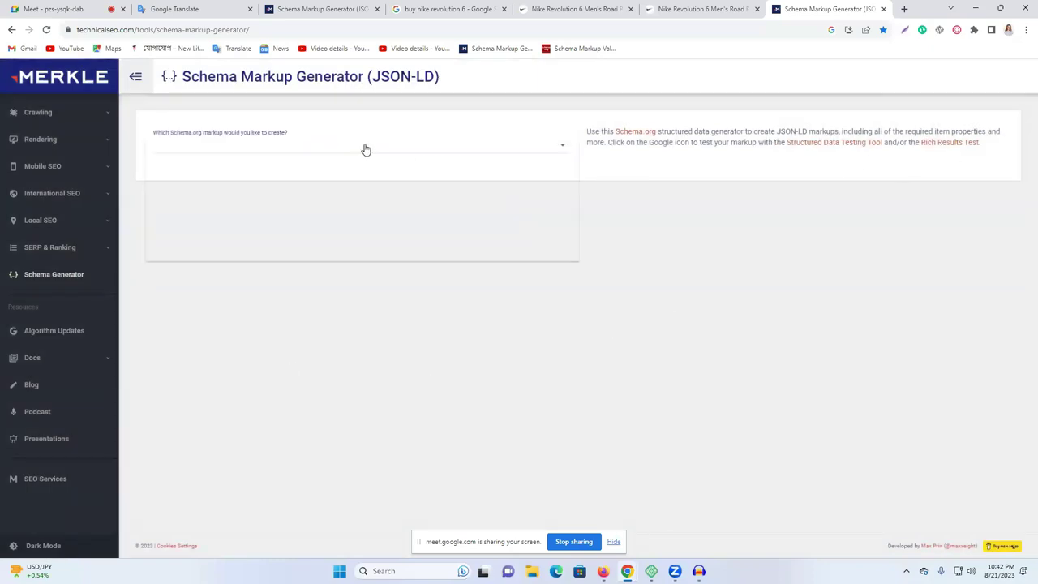
pyautogui.scroll(-5, 273, 223)
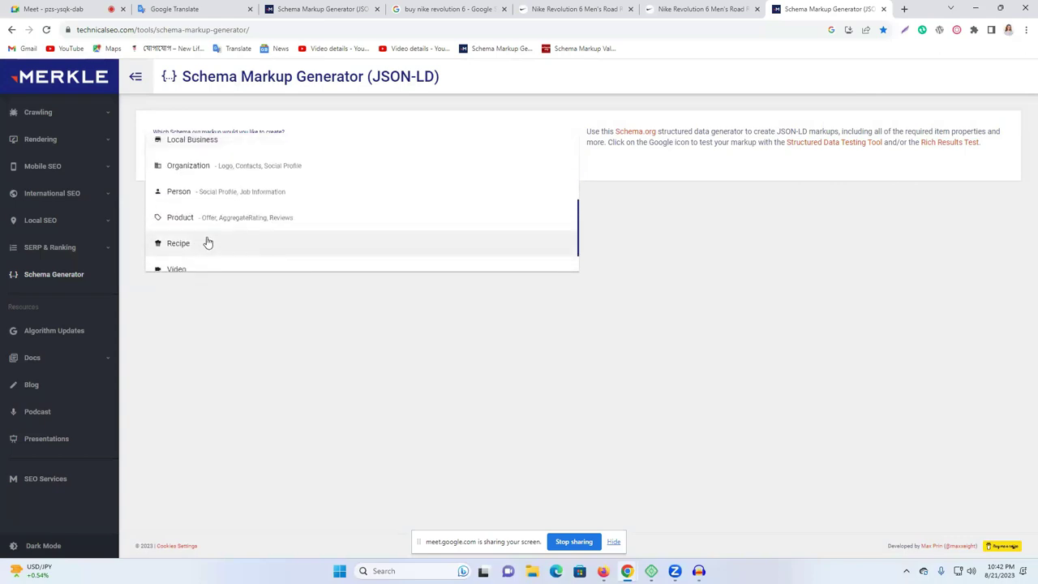
pyautogui.scroll(-1, 223, 245)
pyautogui.click(208, 185)
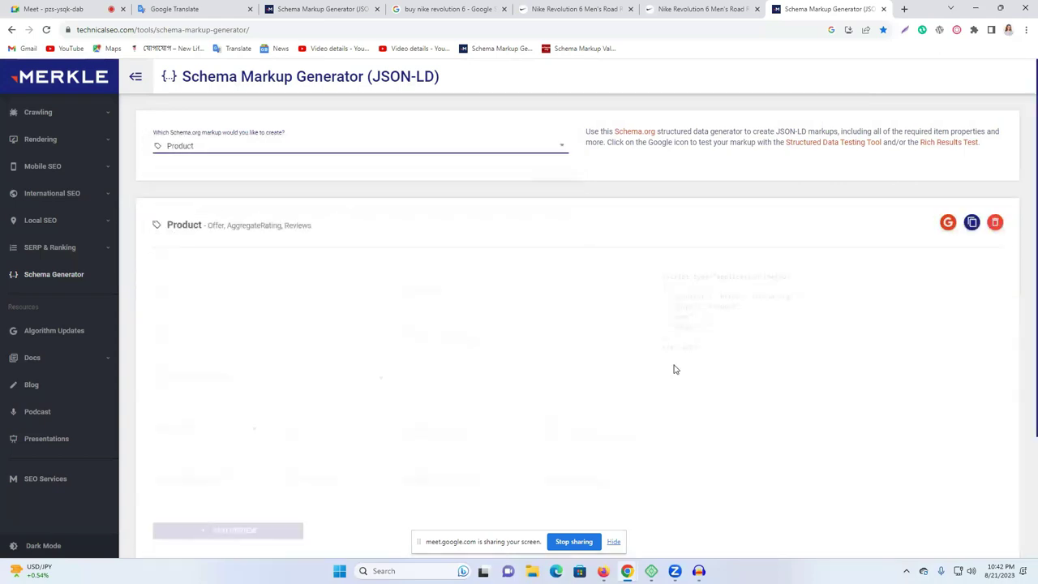
# - Fill in the product's name with the copied title "Nike Revolution 6"
pyautogui.scroll(-1, 410, 264)
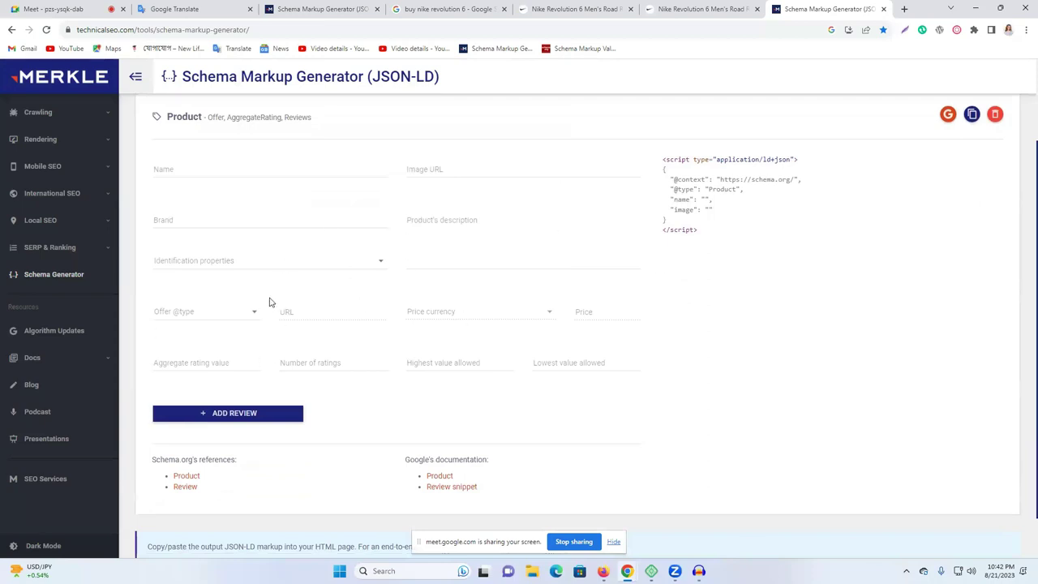
pyautogui.click(179, 171)
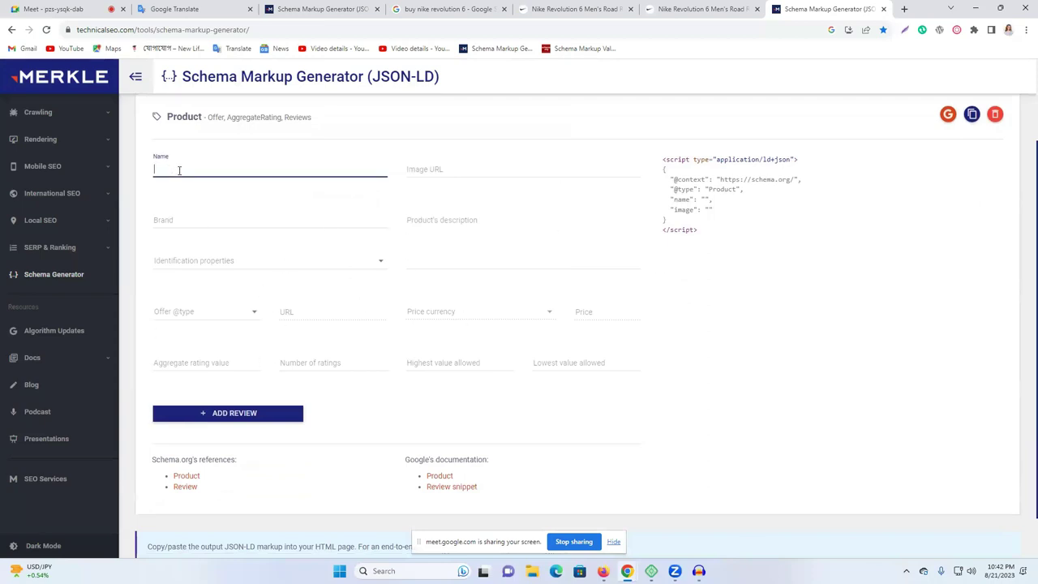
pyautogui.hotkey('ctrl', 'v')
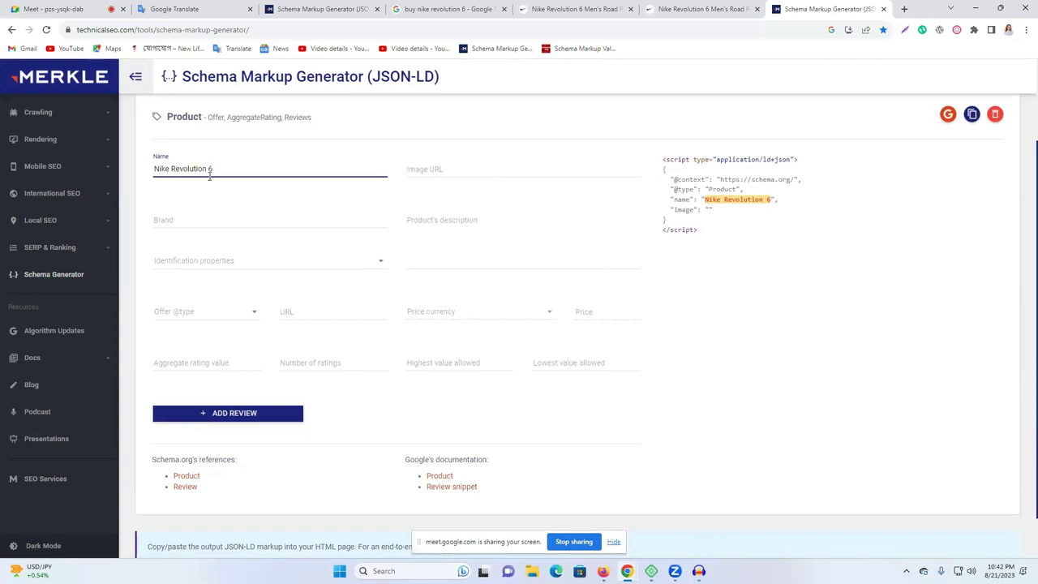
# - Copy the address of the main shoe image from the Nike product page and enter it as the Image URL
pyautogui.click(466, 169)
pyautogui.click(561, 12)
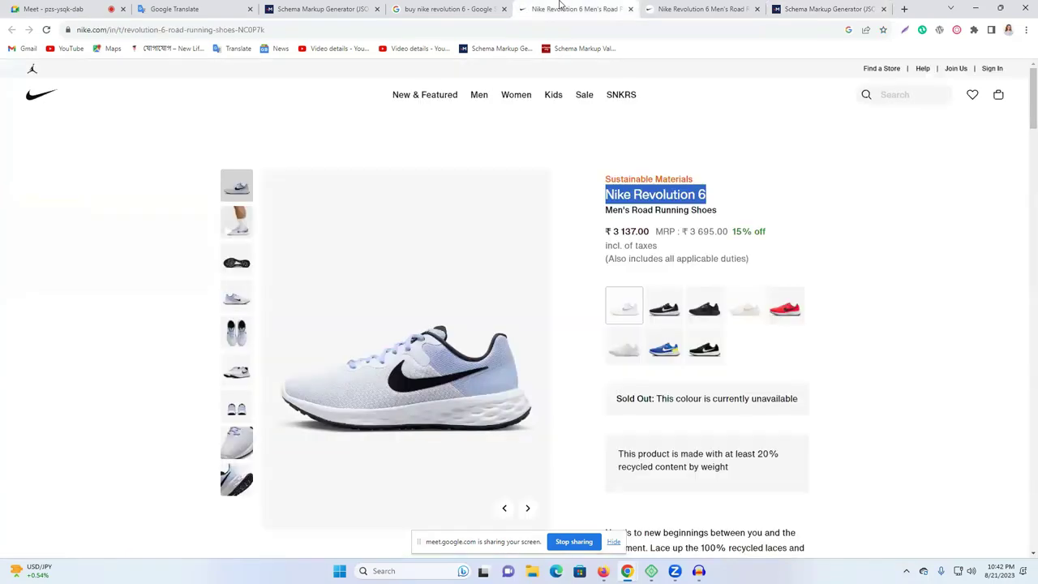
pyautogui.rightClick(429, 245)
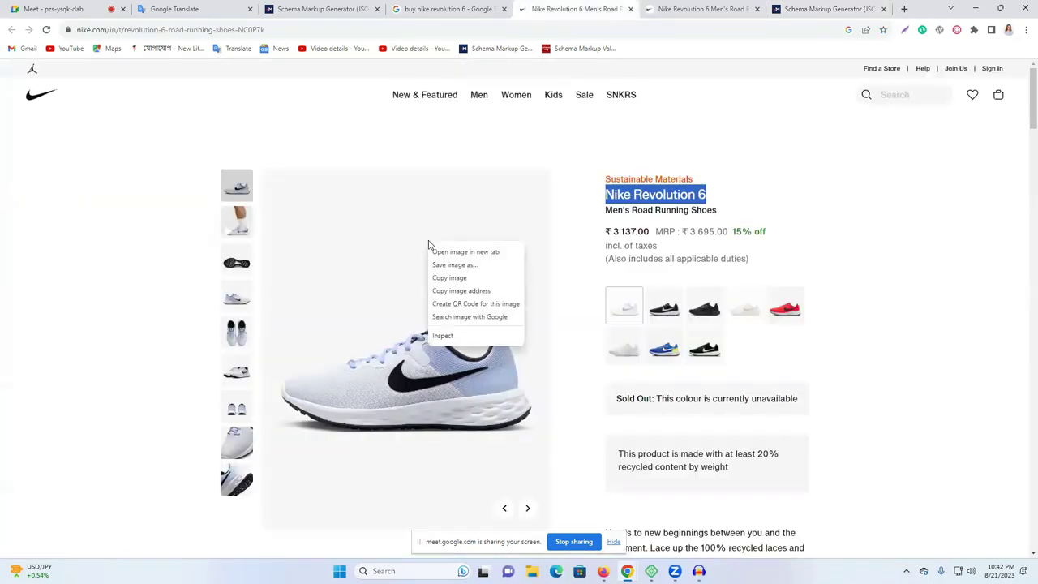
pyautogui.click(478, 290)
pyautogui.click(827, 9)
pyautogui.click(475, 172)
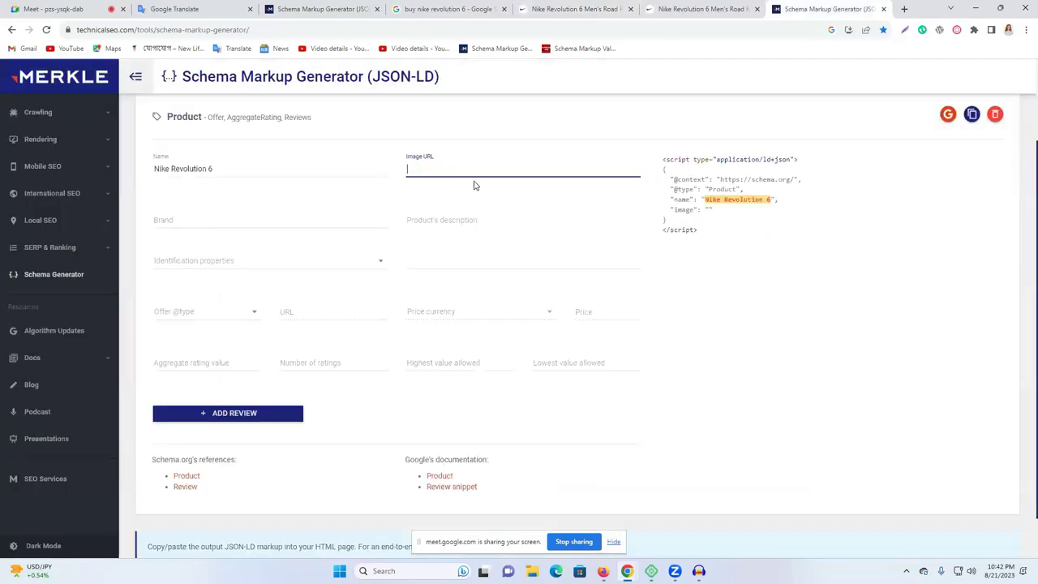
pyautogui.hotkey('ctrl', 'v')
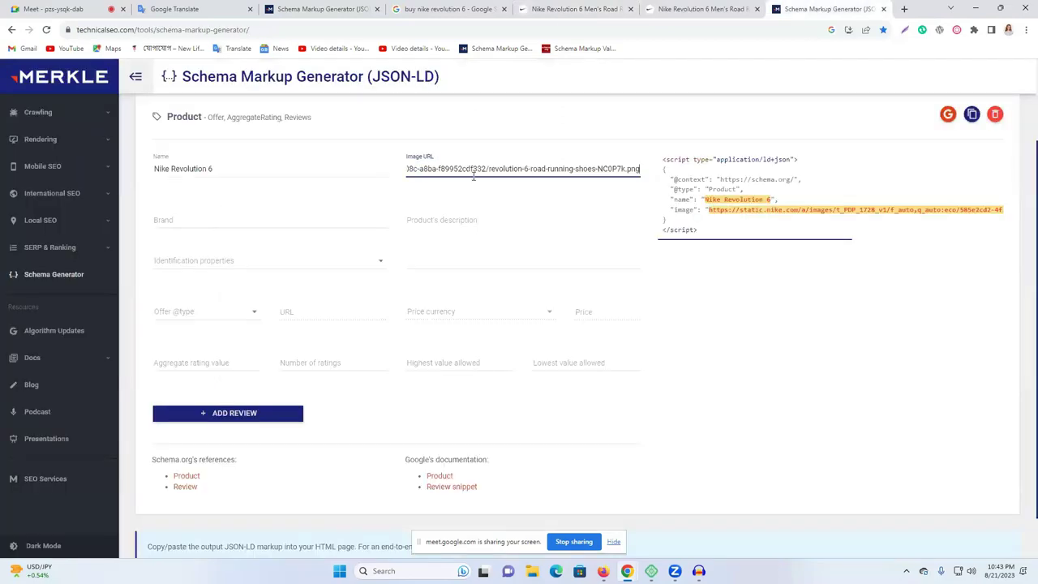
# - Copy the word "Nike" from the product title on the Nike page and enter it as the Brand
pyautogui.click(189, 220)
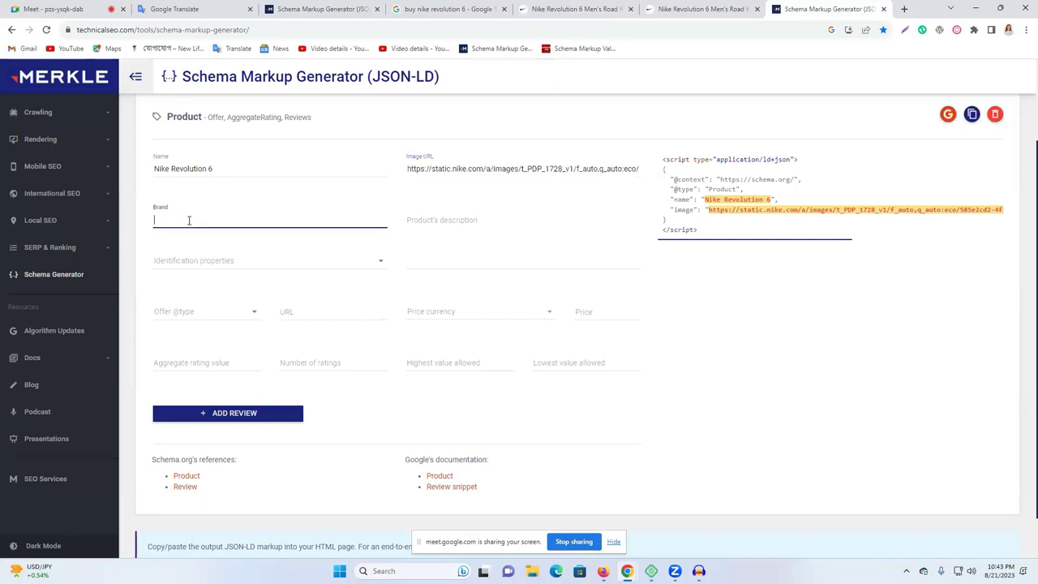
pyautogui.click(702, 9)
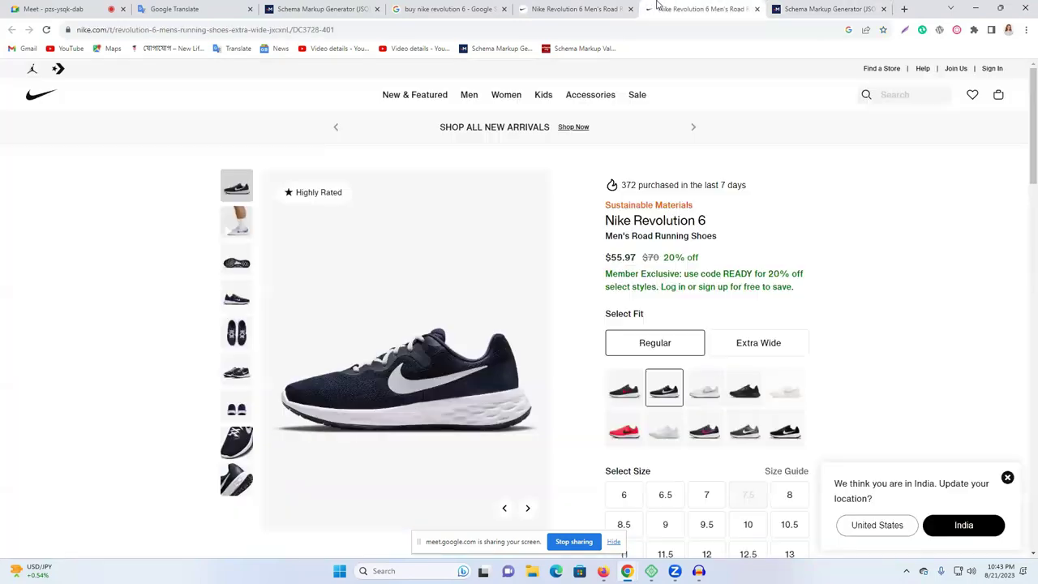
pyautogui.doubleClick(617, 220)
pyautogui.click(807, 9)
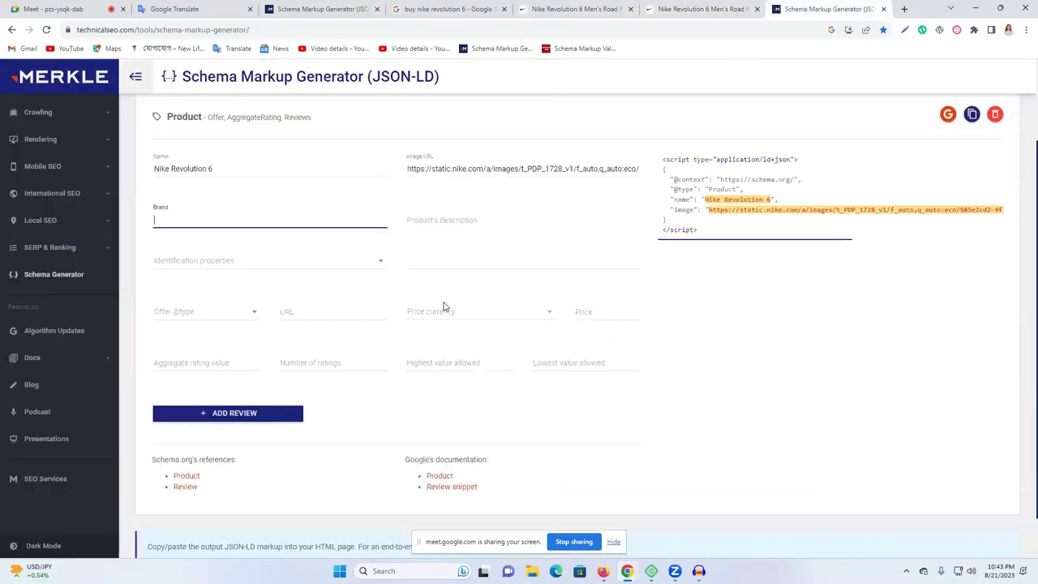
pyautogui.hotkey('ctrl', 'v')
# - Copy the description with its colour and style lines from the Football Grey shoe's Nike page into the product's description
pyautogui.click(449, 223)
pyautogui.click(714, 9)
pyautogui.scroll(-2, 754, 235)
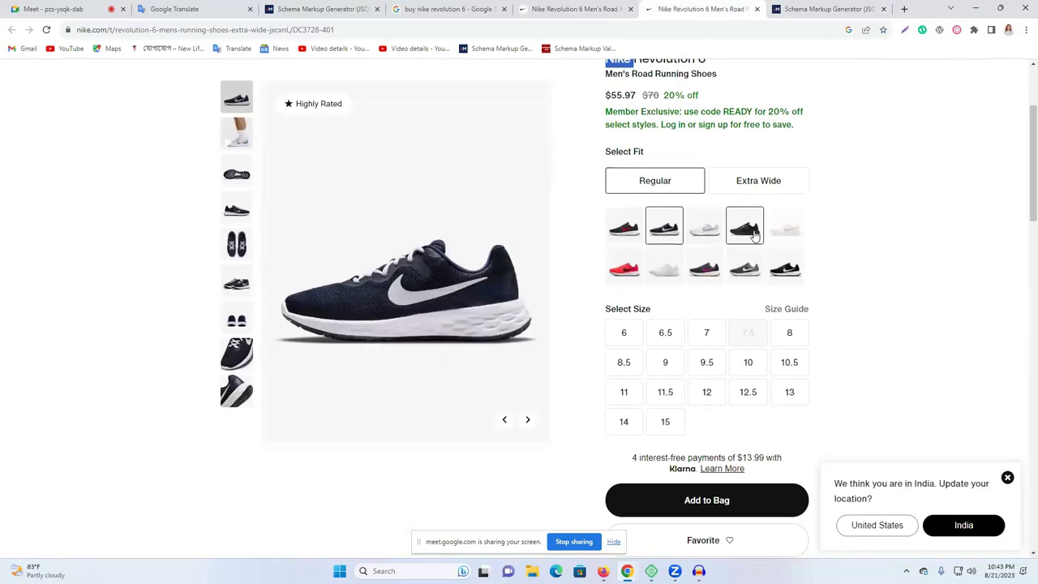
pyautogui.scroll(-7, 754, 235)
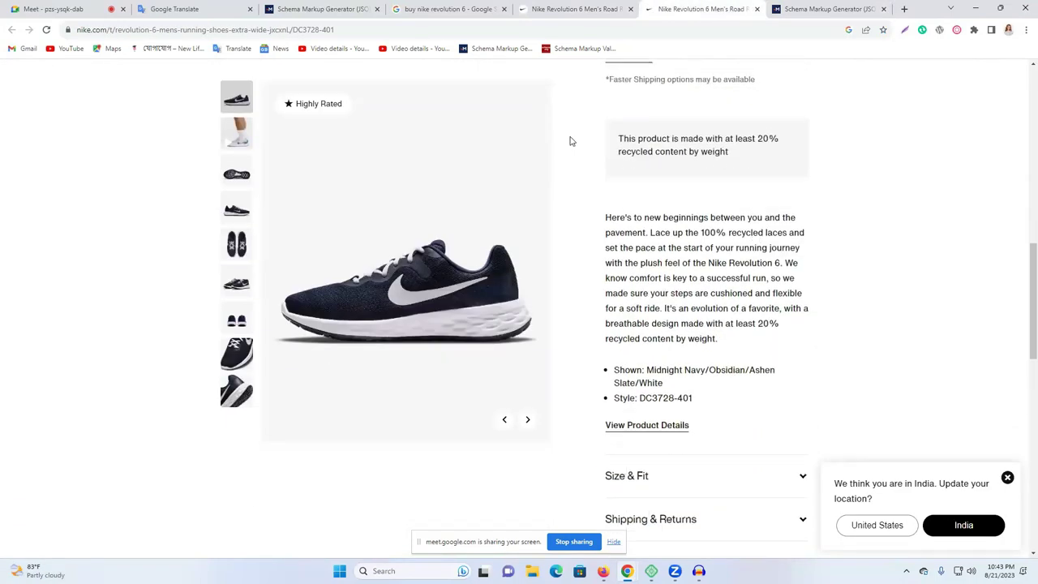
pyautogui.click(565, 8)
pyautogui.scroll(-4, 713, 291)
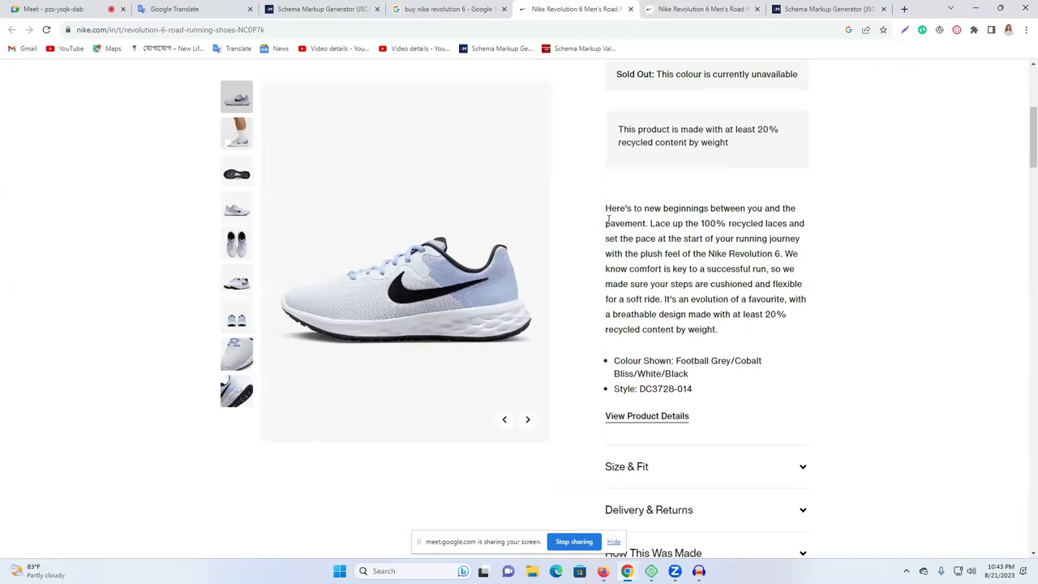
pyautogui.moveTo(609, 211); pyautogui.dragTo(750, 391)
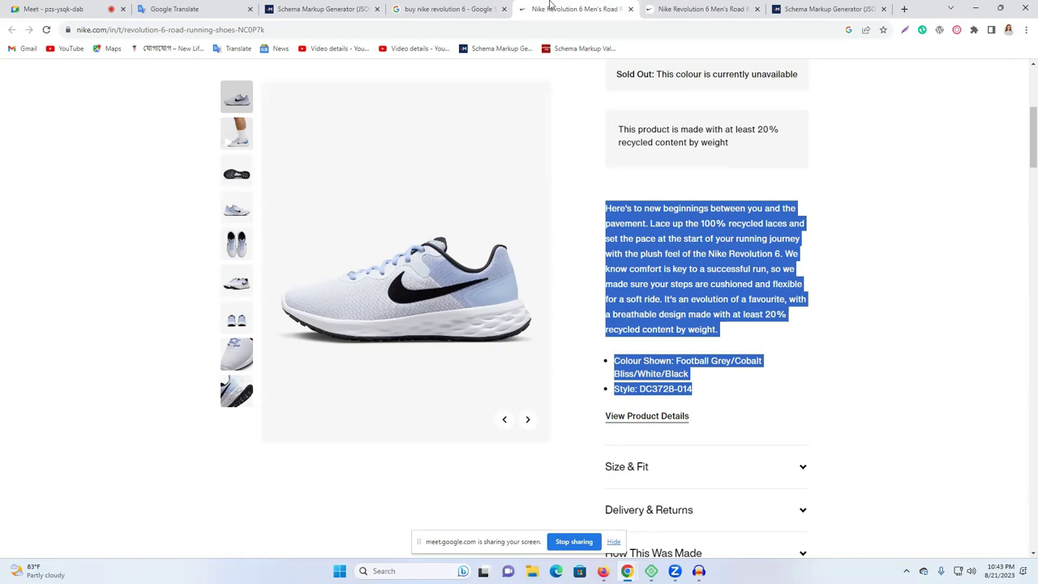
pyautogui.click(811, 9)
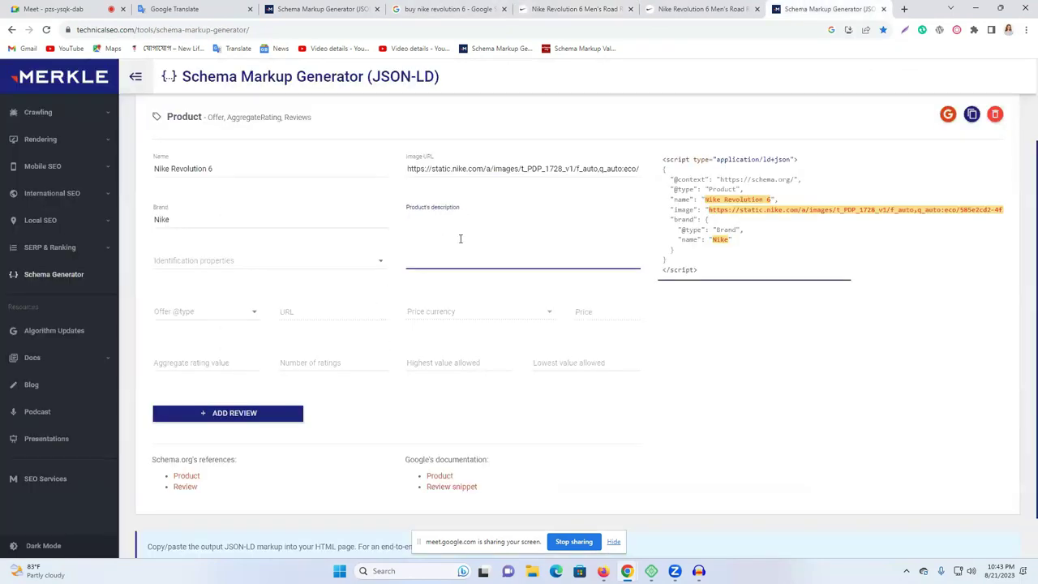
pyautogui.hotkey('ctrl', 'v')
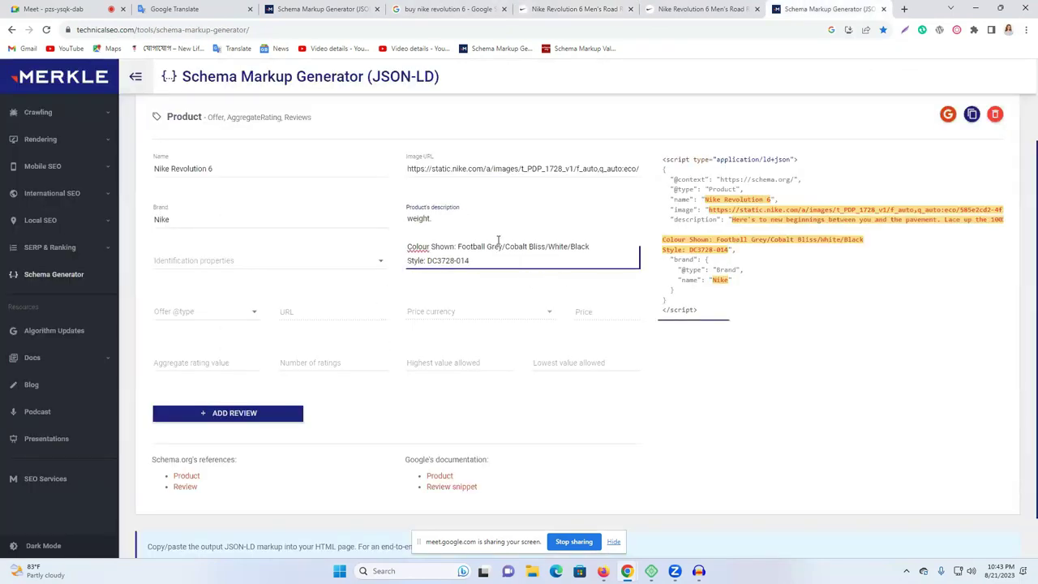
pyautogui.scroll(5, 498, 240)
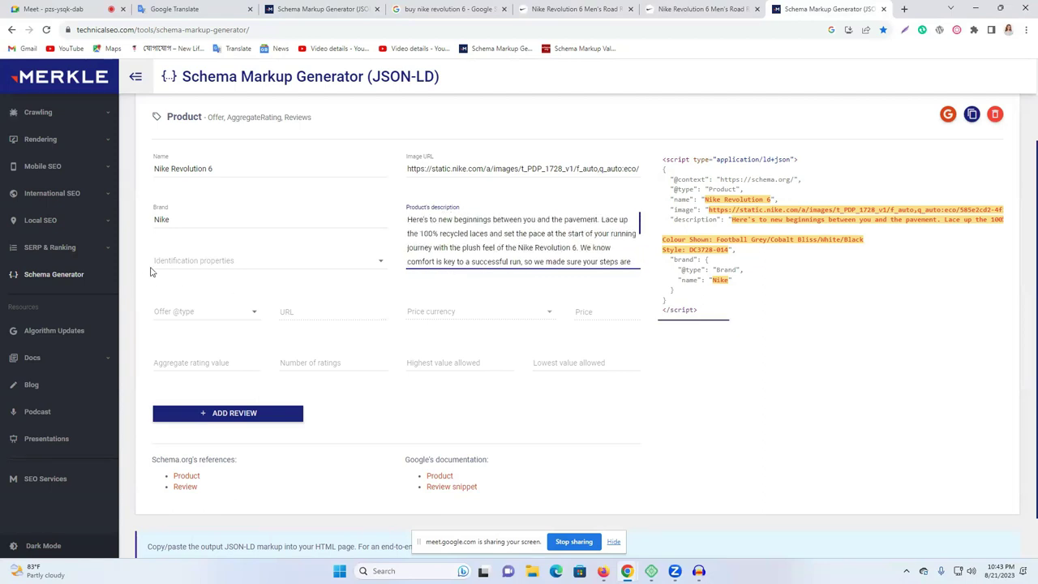
# - Select sku as the product's identification property
pyautogui.click(185, 264)
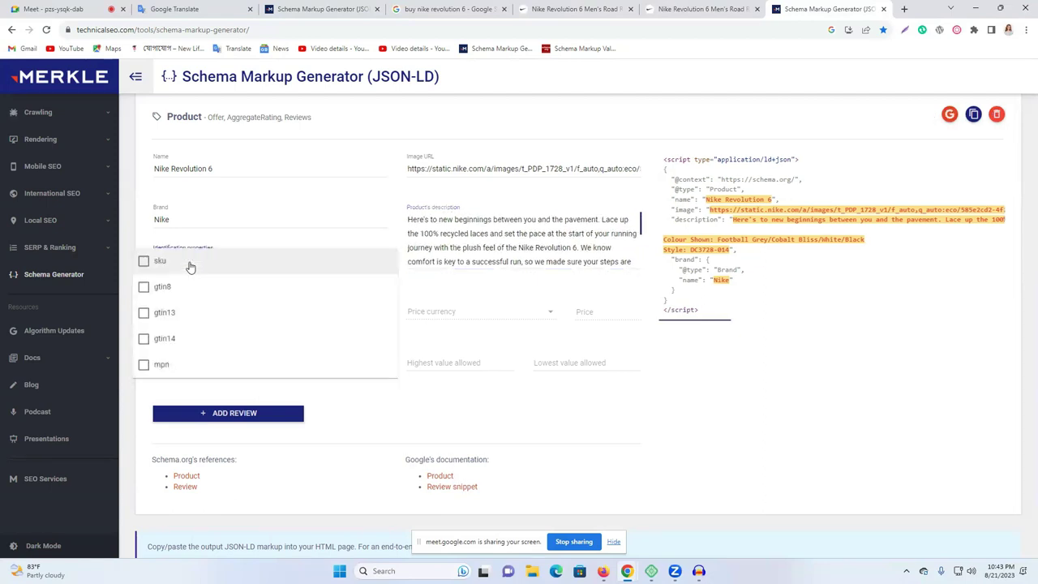
pyautogui.click(235, 237)
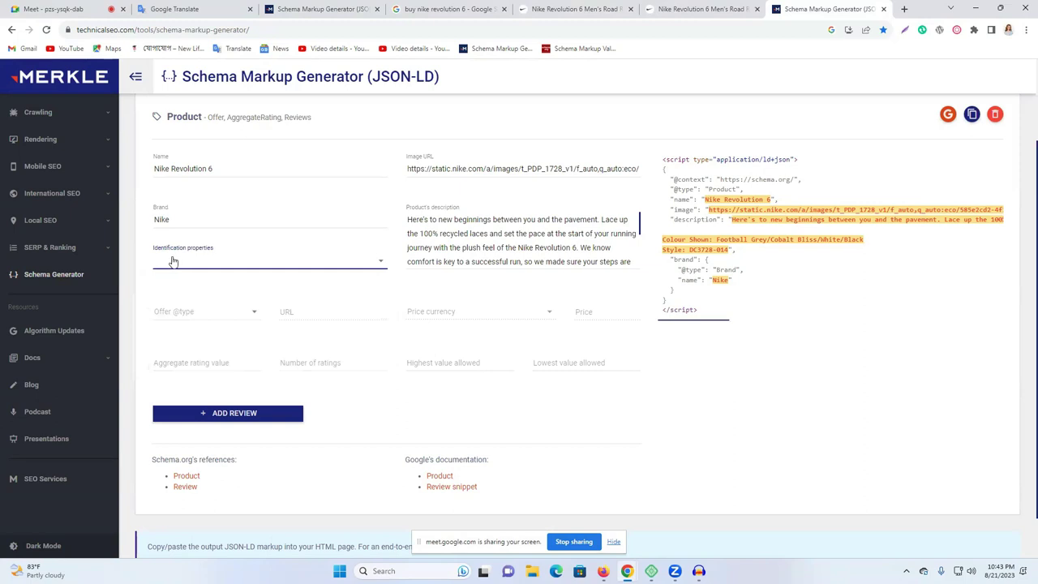
pyautogui.click(186, 262)
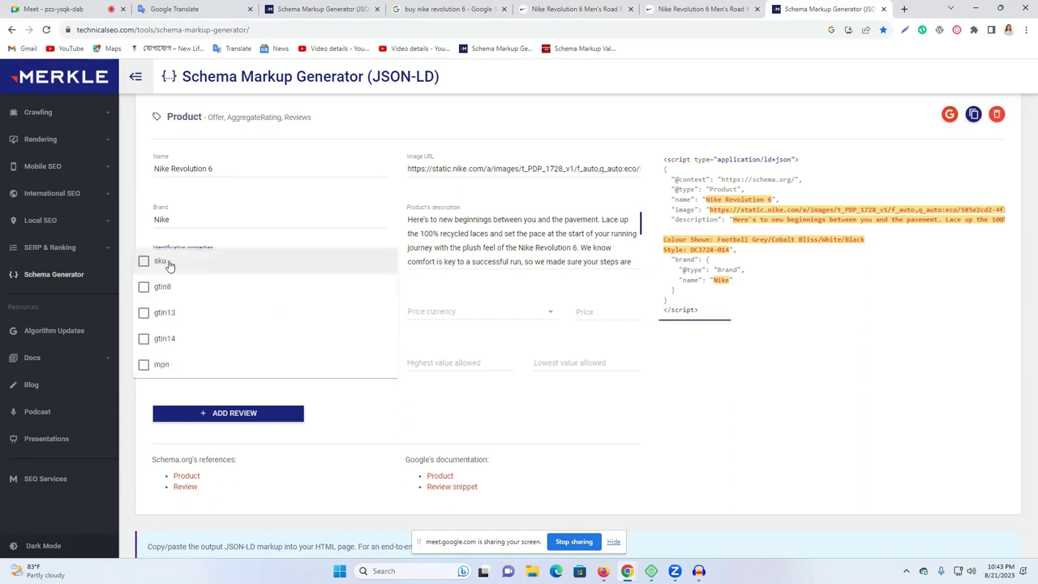
pyautogui.click(173, 262)
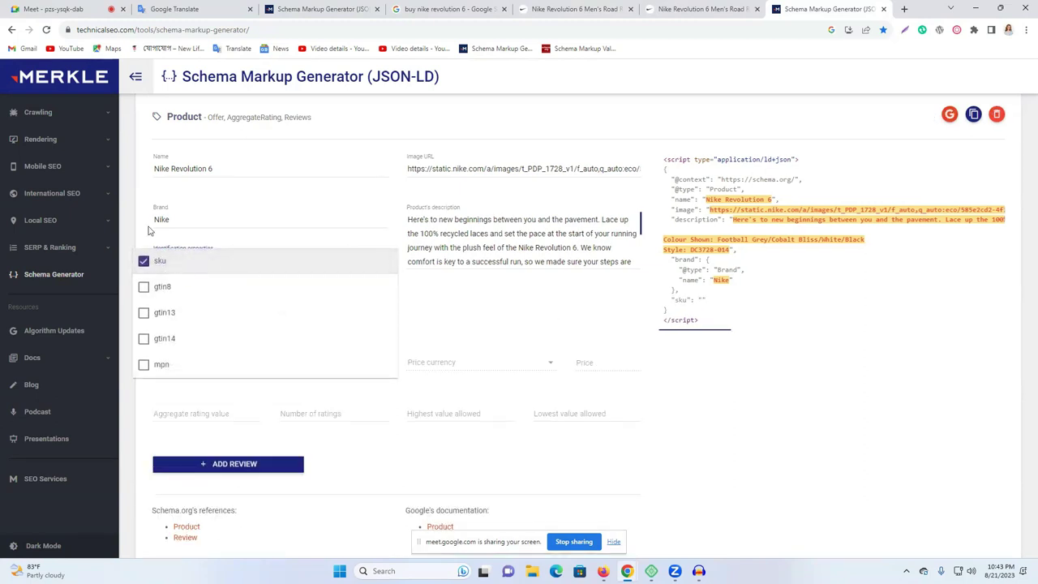
pyautogui.click(120, 223)
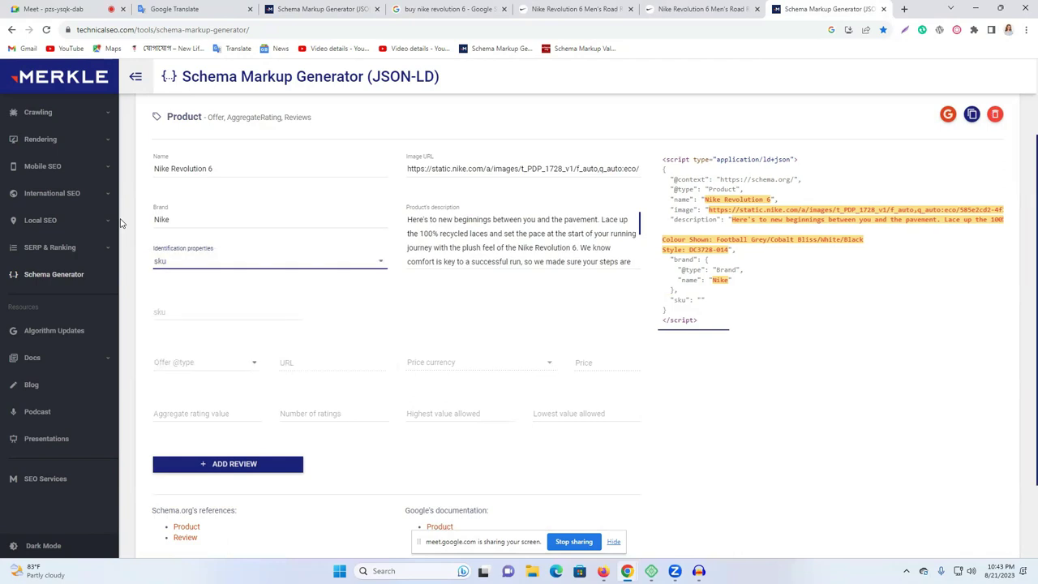
# - Enter #87436563 as the product's sku in the Schema Markup Generator
pyautogui.click(704, 8)
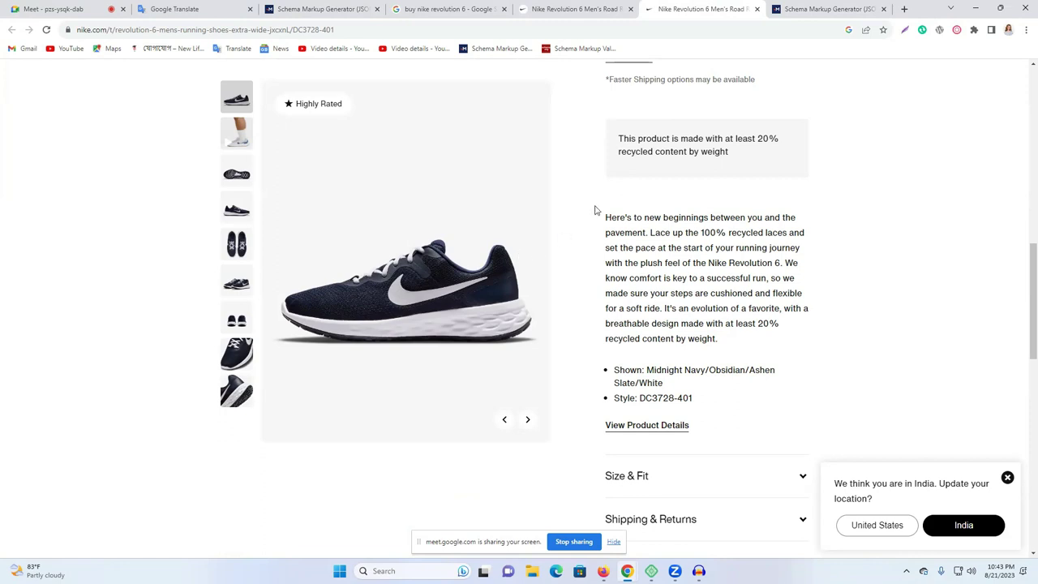
pyautogui.click(575, 9)
pyautogui.click(447, 9)
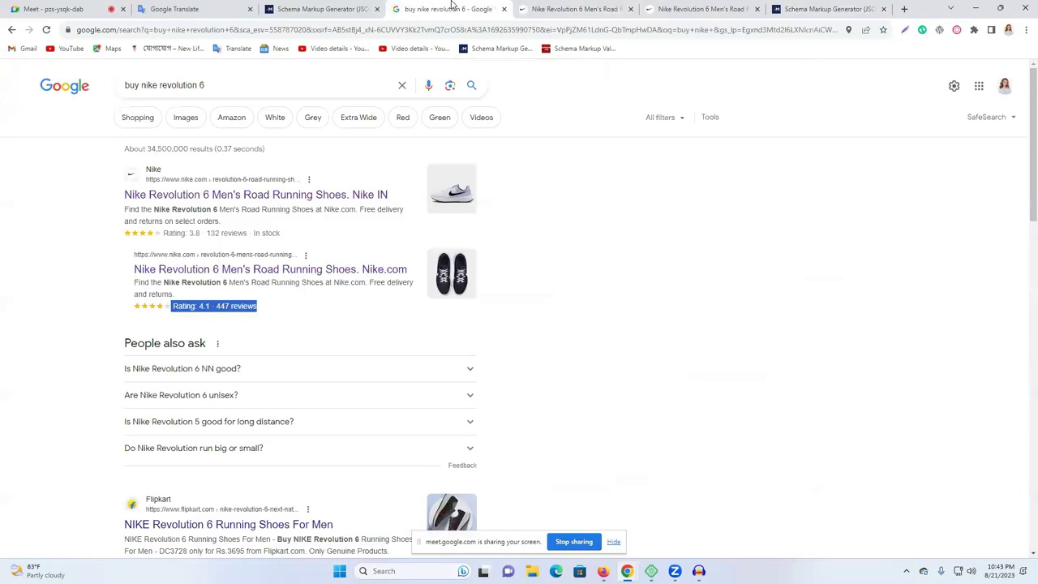
pyautogui.click(804, 9)
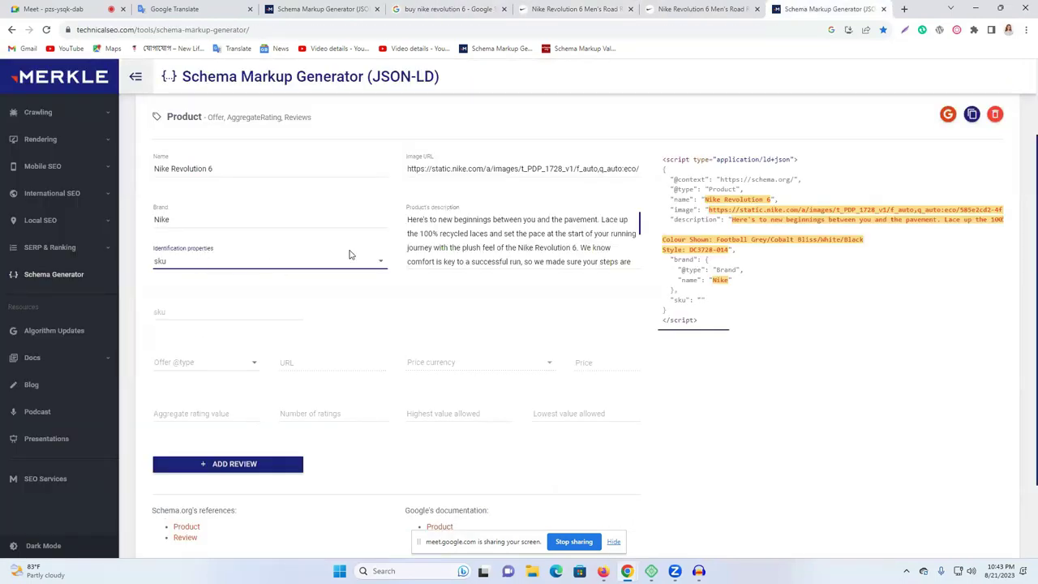
pyautogui.click(176, 310)
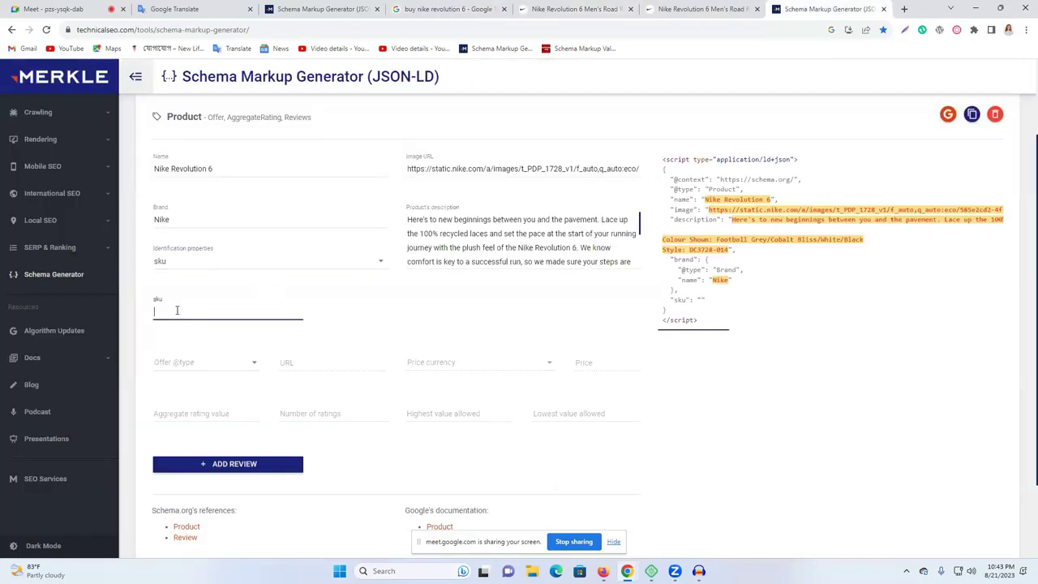
pyautogui.write('8743656')
pyautogui.write('#')
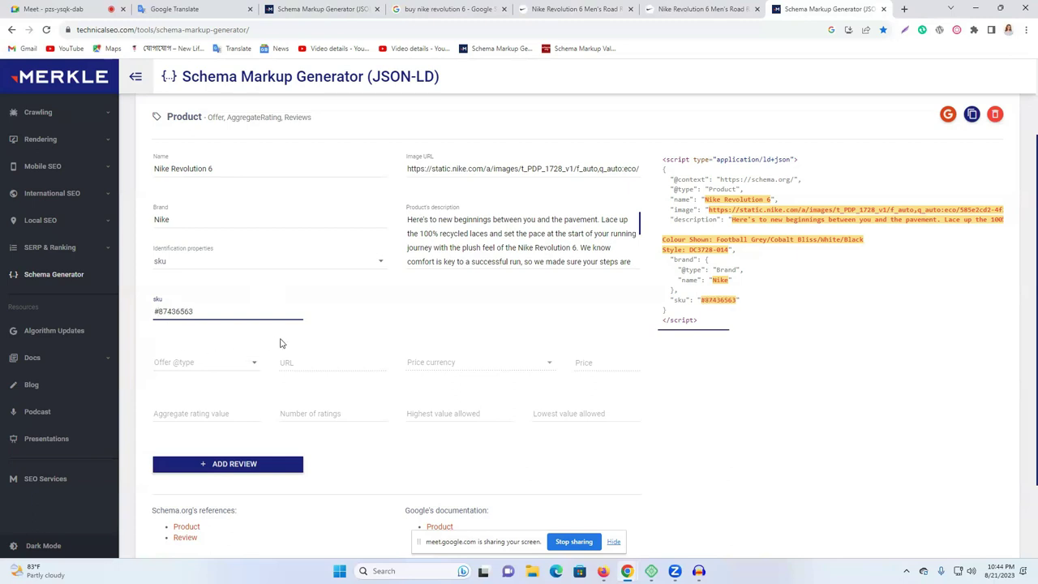
# - Set the product's offer type to Offer
pyautogui.scroll(-1, 187, 357)
pyautogui.click(190, 318)
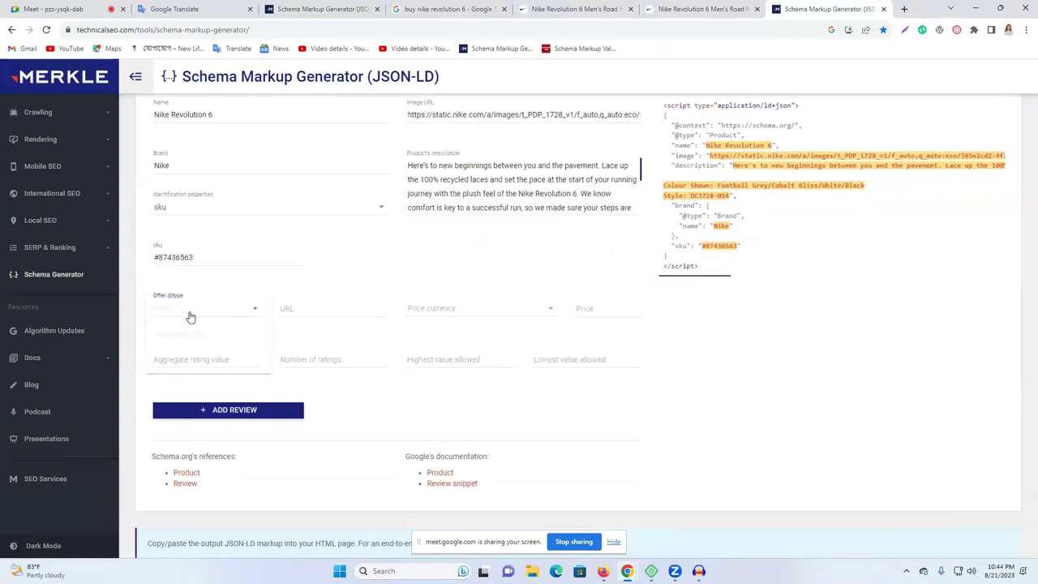
pyautogui.click(185, 312)
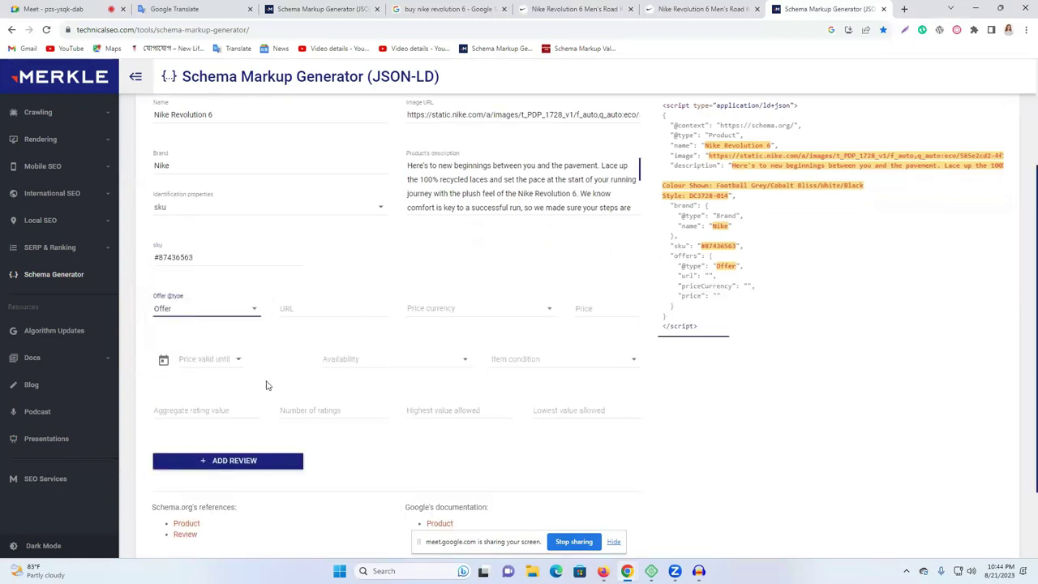
# - Look through the Nike Revolution 6 product pages for the rating details needed for the aggregate rating
pyautogui.click(208, 410)
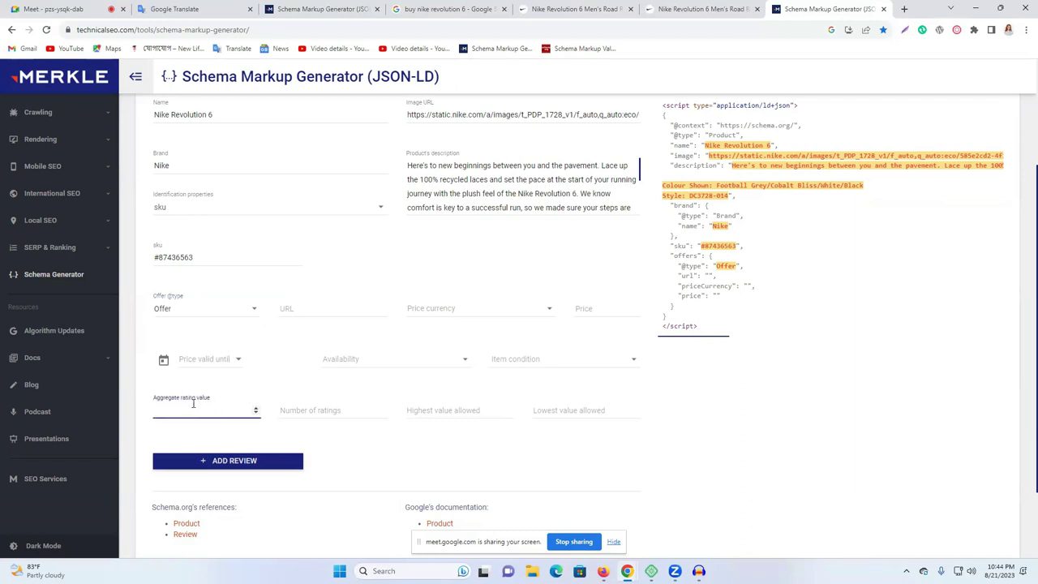
pyautogui.moveTo(162, 403); pyautogui.dragTo(243, 401)
pyautogui.click(201, 407)
pyautogui.click(572, 9)
pyautogui.click(902, 279)
pyautogui.scroll(4, 881, 277)
pyautogui.scroll(-6, 626, 208)
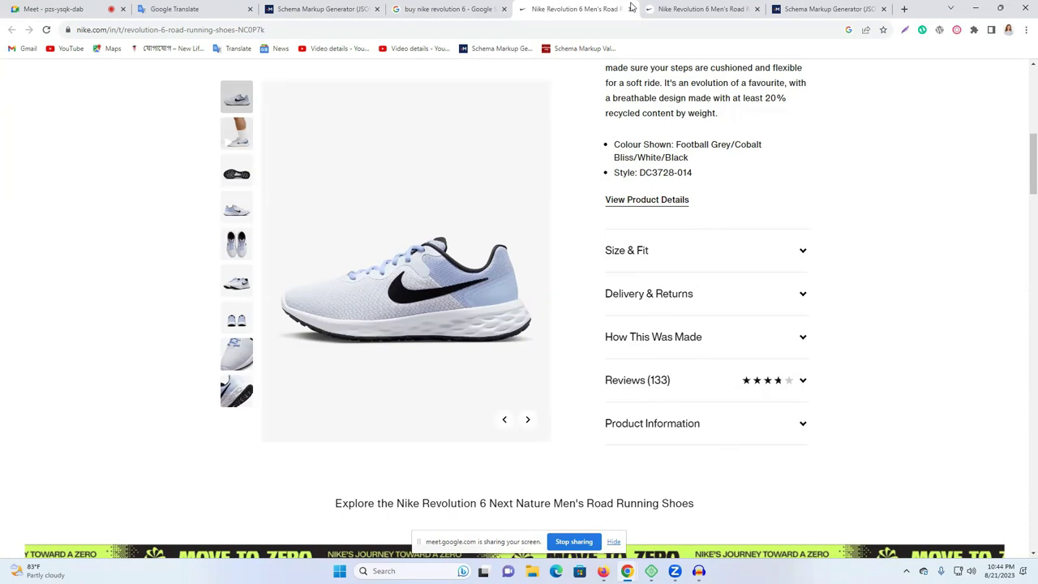
pyautogui.click(698, 9)
# - Open the page source of the Football Grey shoe's Nike page and search it for "schema"
pyautogui.click(574, 8)
pyautogui.hotkey('ctrl', 'u')
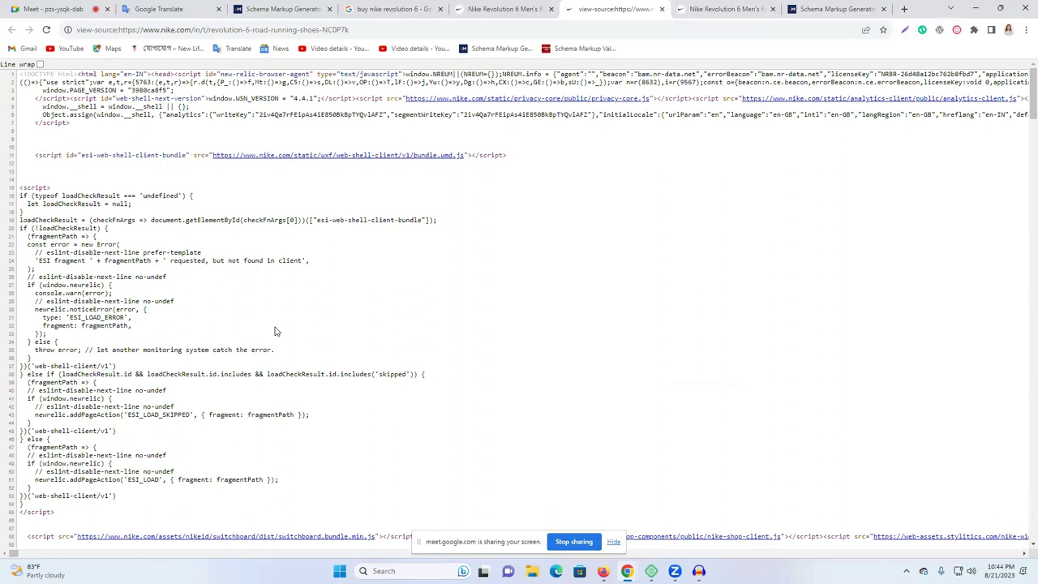
pyautogui.hotkey('ctrl', 'f')
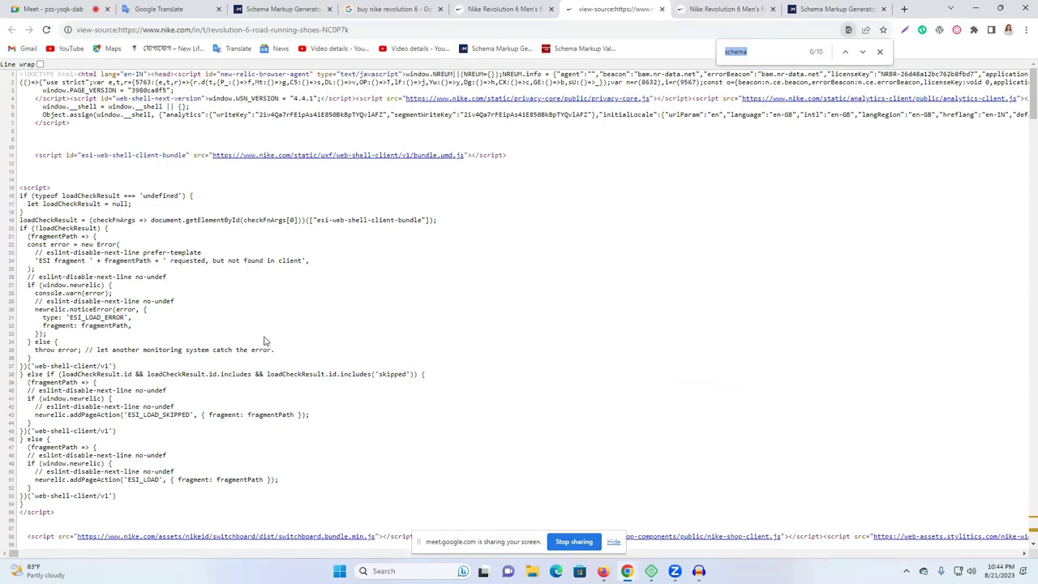
pyautogui.press('Return')
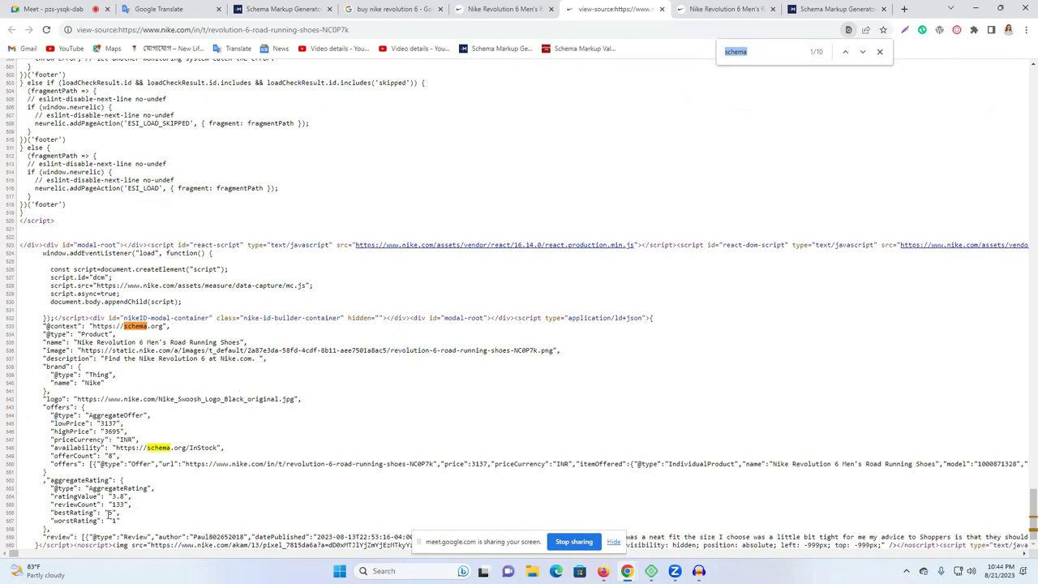
# - Take the ratingValue from the Nike page source and enter 3.8 as the aggregate rating value in the generator
pyautogui.doubleClick(117, 496)
pyautogui.click(306, 5)
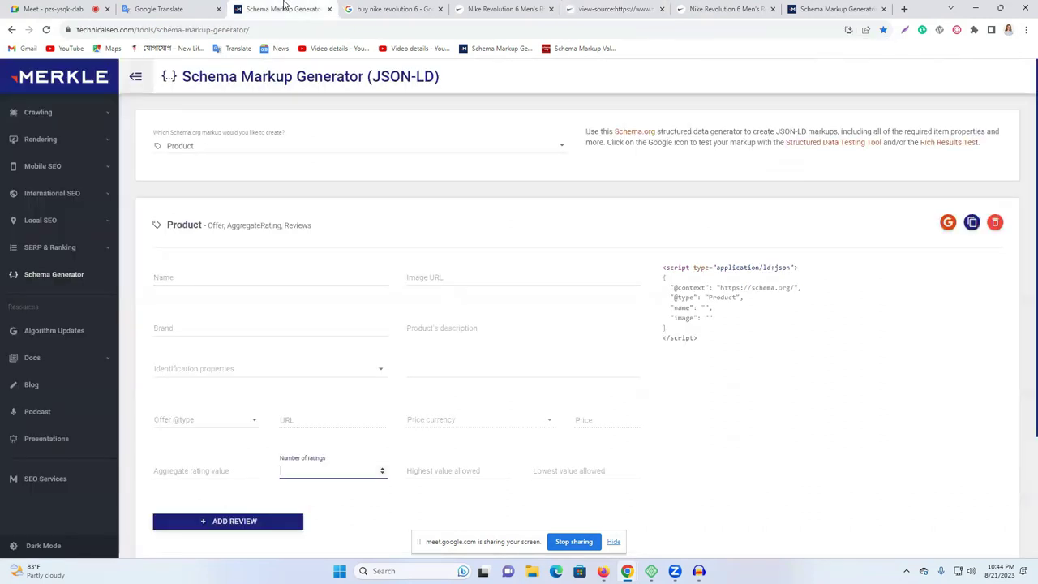
pyautogui.click(820, 9)
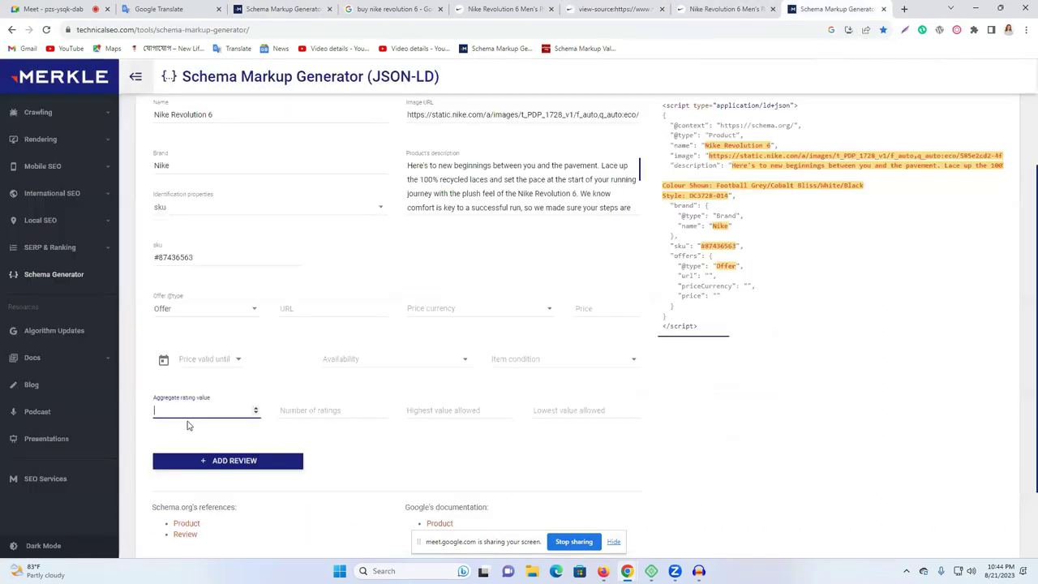
pyautogui.write('3.8')
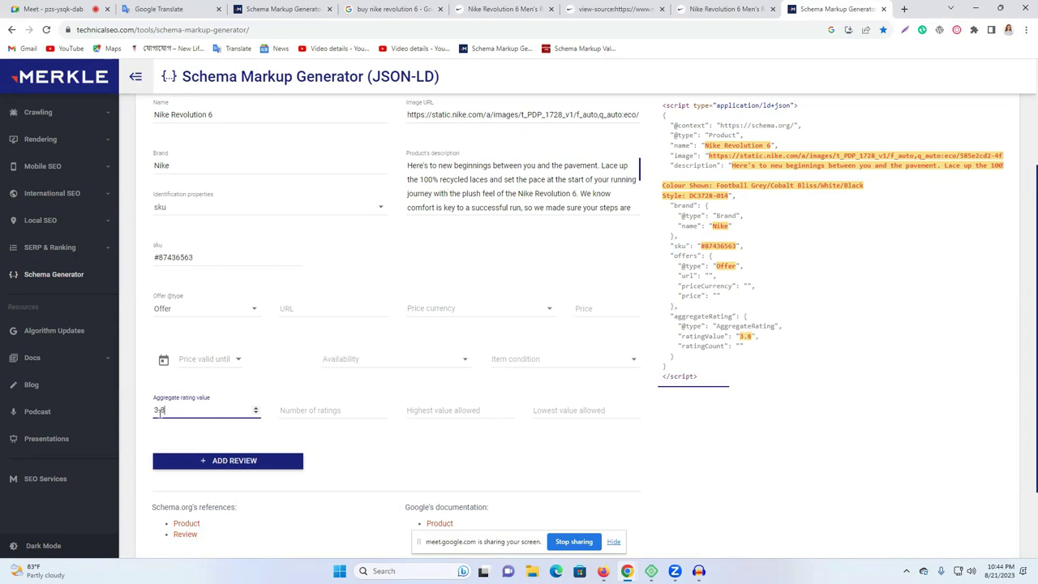
# - Take the reviewCount from the Nike page source and enter 133 as the number of ratings
pyautogui.click(646, 7)
pyautogui.moveTo(112, 504); pyautogui.dragTo(127, 505)
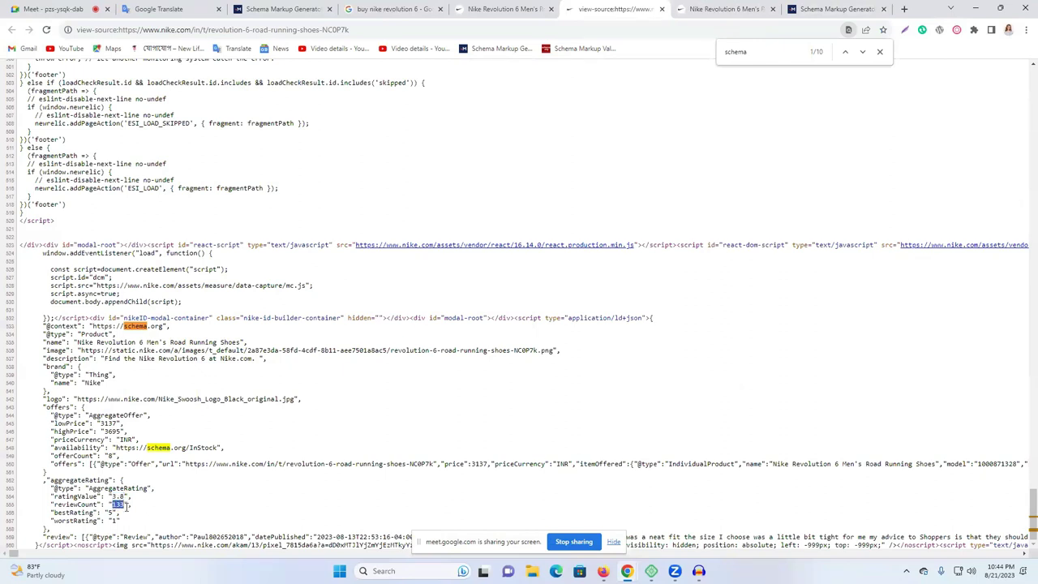
pyautogui.click(713, 11)
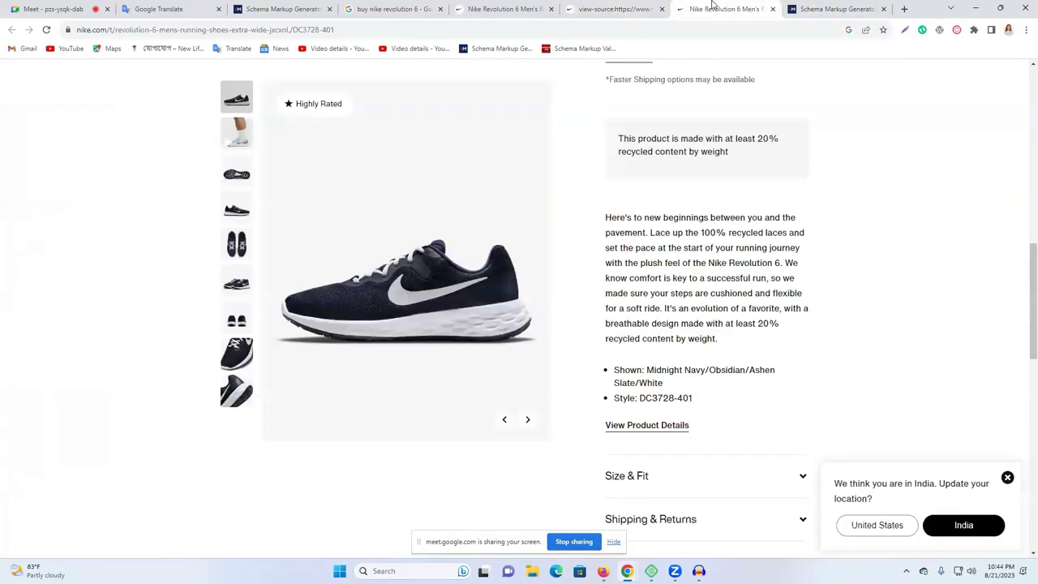
pyautogui.click(835, 9)
pyautogui.click(316, 409)
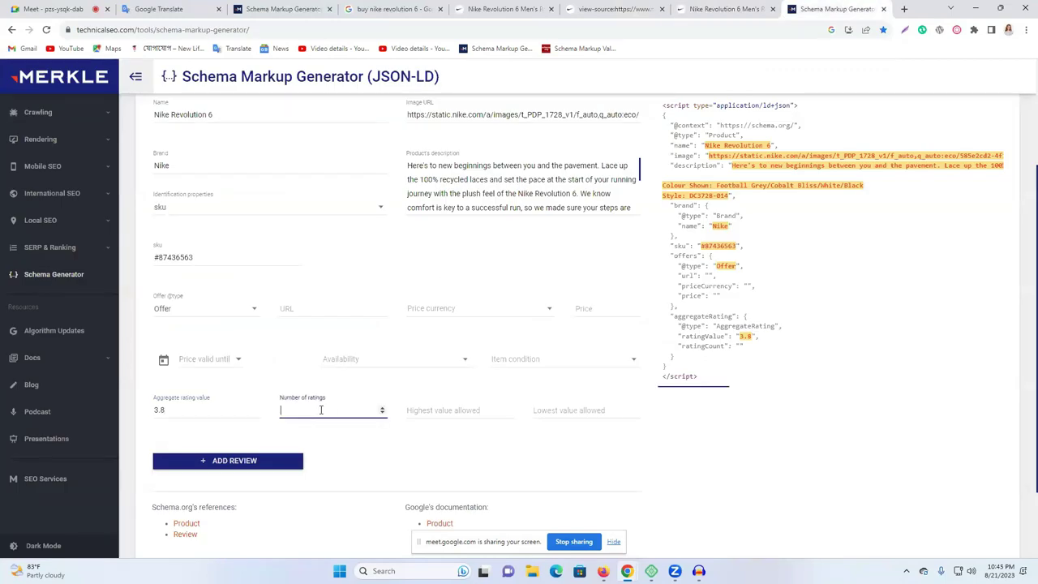
pyautogui.write('133')
# - Set the highest rating value allowed to 5 and the lowest value allowed to 1
pyautogui.press('Tab')
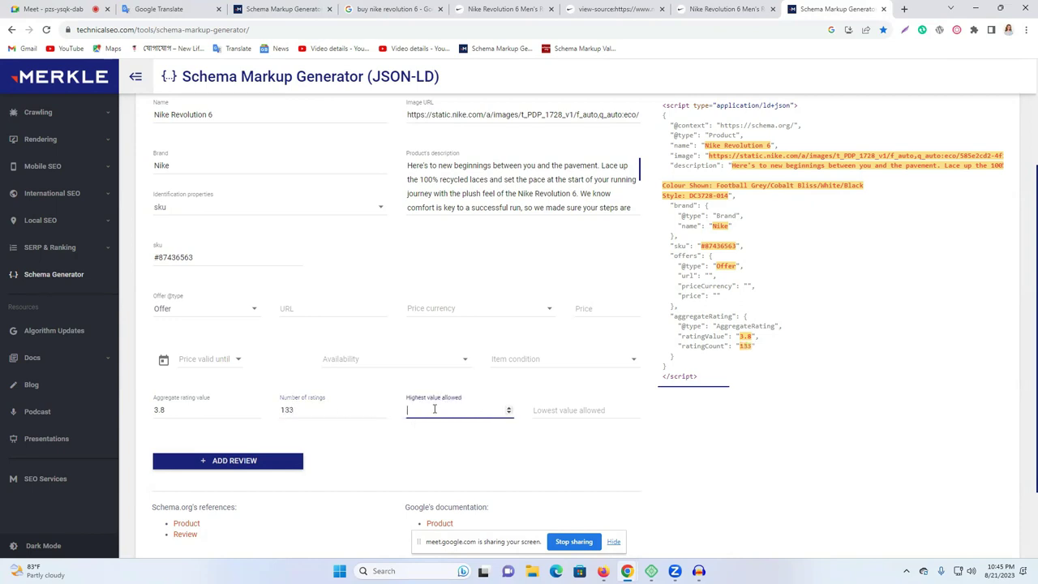
pyautogui.write('5')
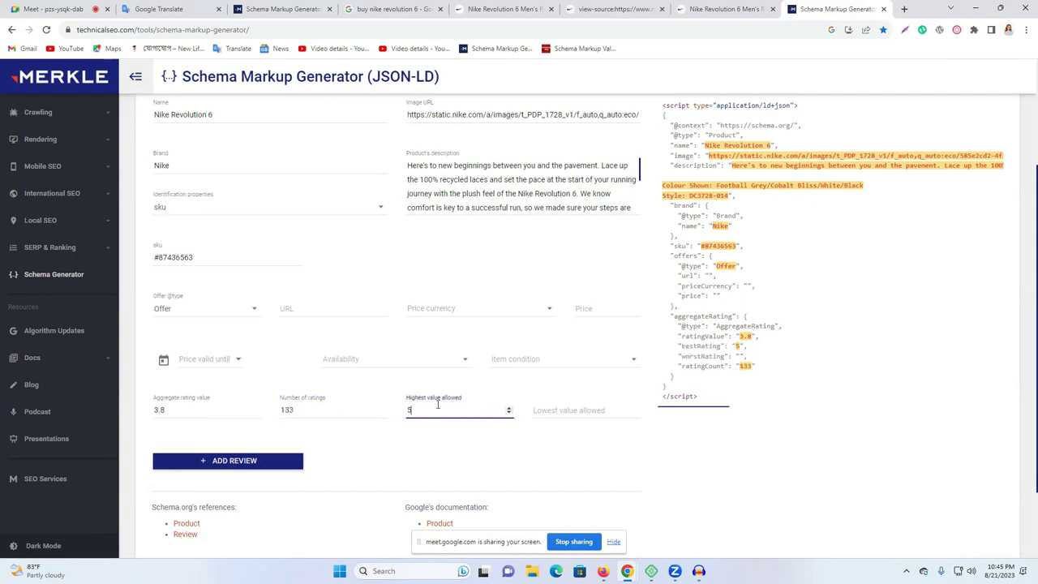
pyautogui.click(583, 410)
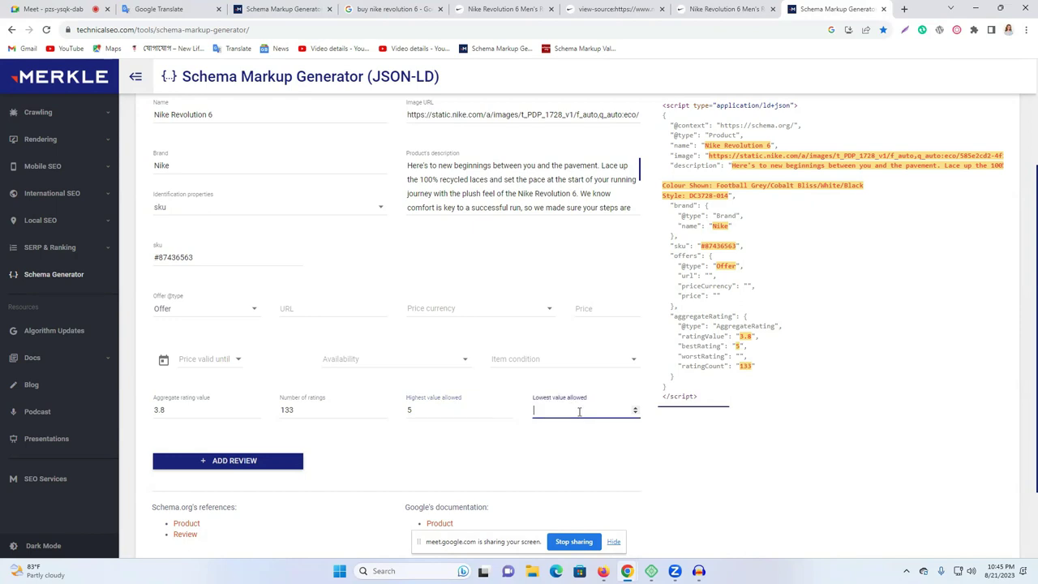
pyautogui.click(529, 451)
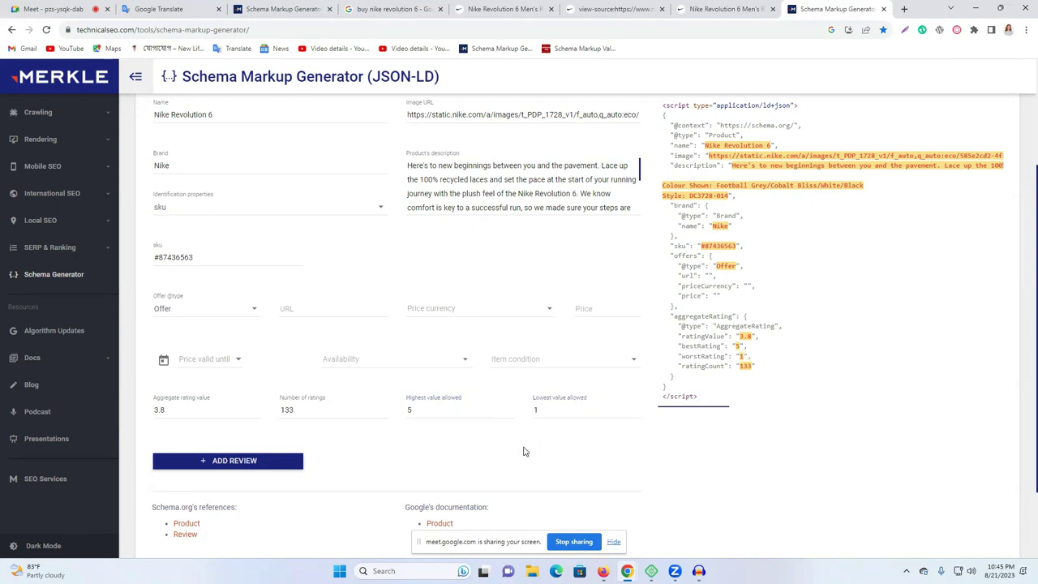
# - Copy the generated Product JSON-LD markup to the clipboard
pyautogui.scroll(-2, 605, 289)
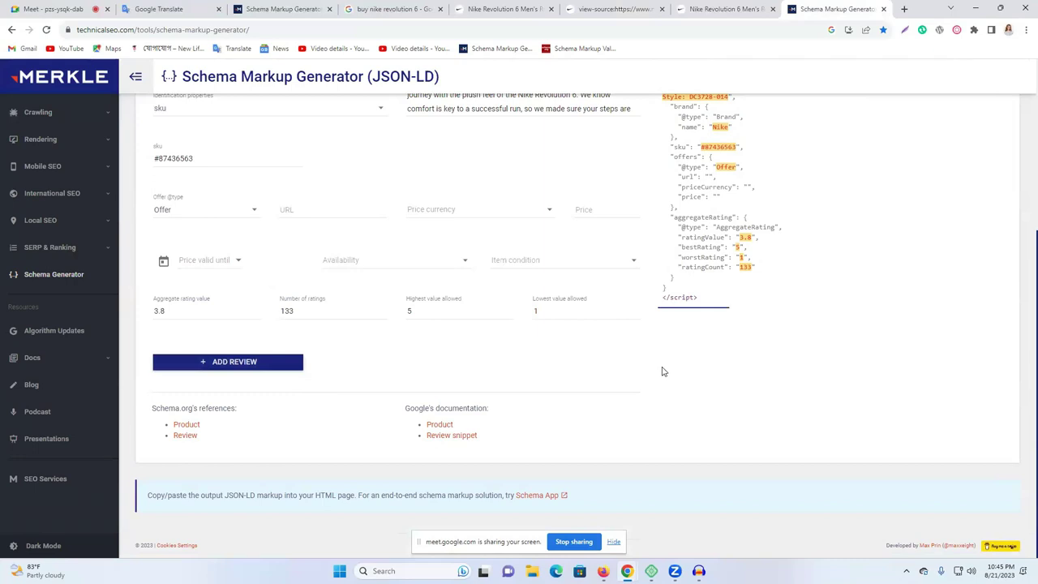
pyautogui.scroll(3, 662, 372)
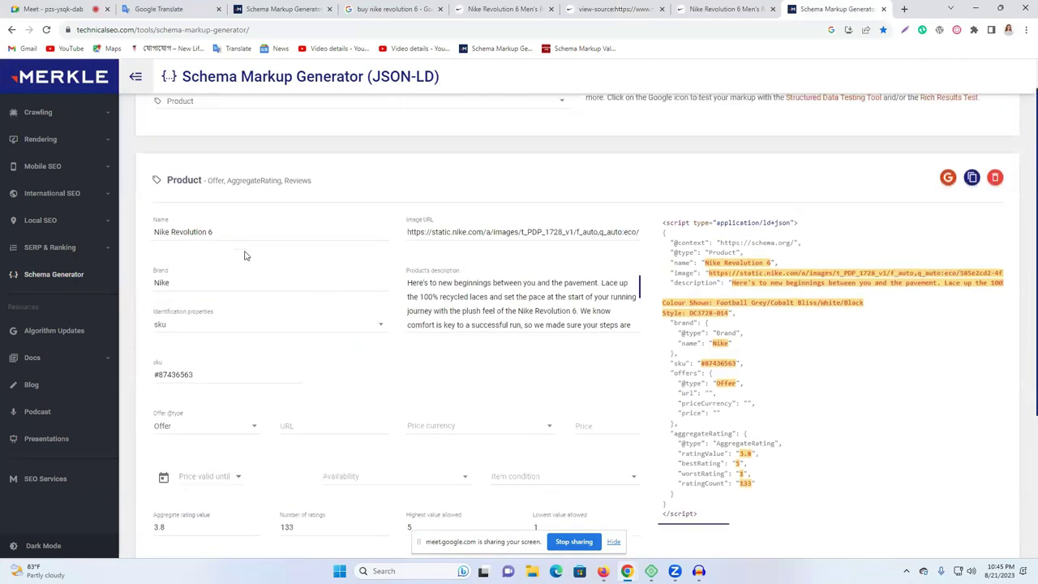
pyautogui.click(974, 181)
pyautogui.click(972, 182)
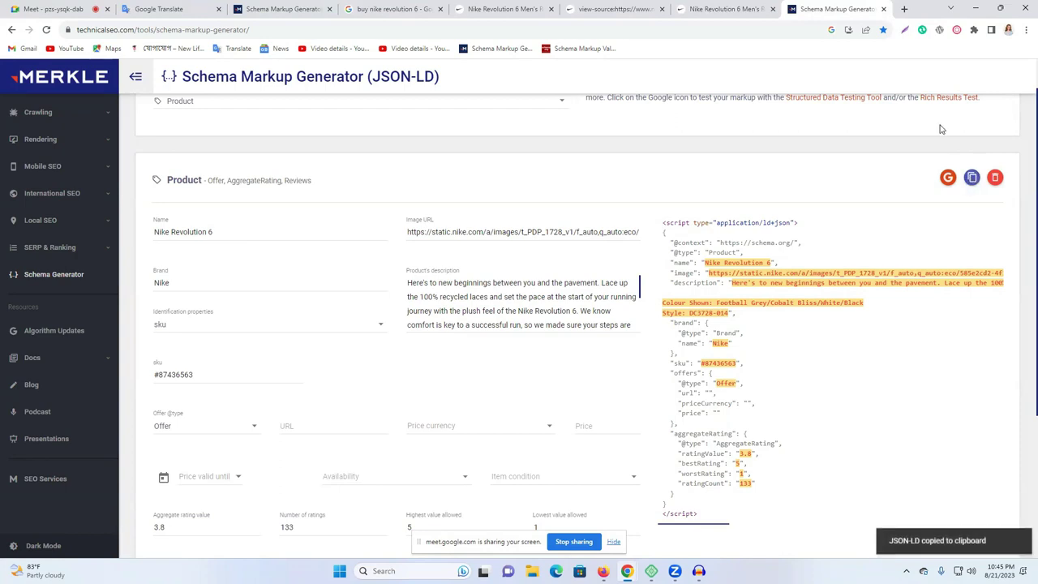
# - Create a new text document on the desktop, open it in Notepad and paste the copied JSON-LD markup
pyautogui.click(904, 9)
pyautogui.click(978, 9)
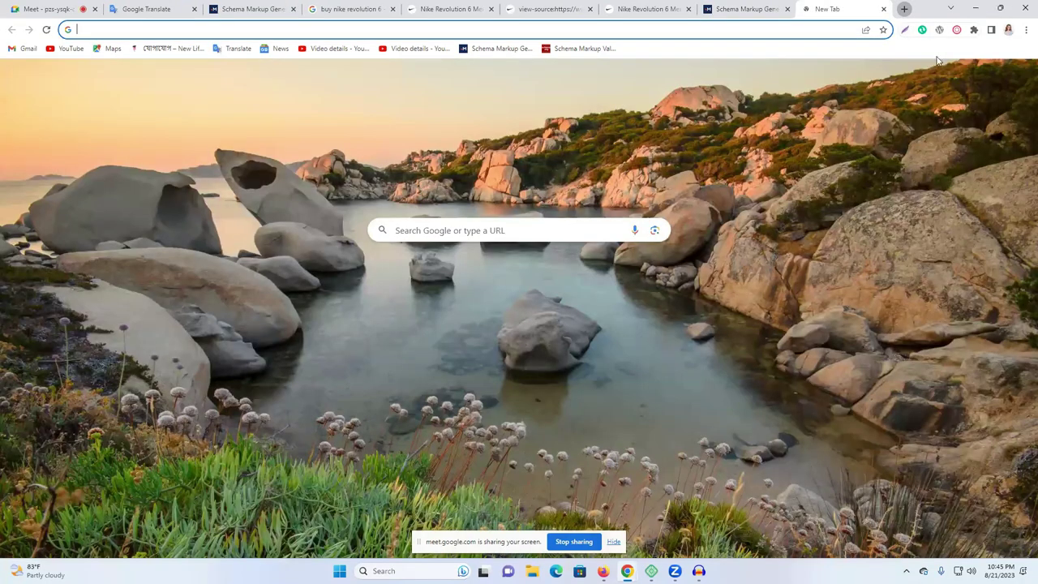
pyautogui.rightClick(694, 240)
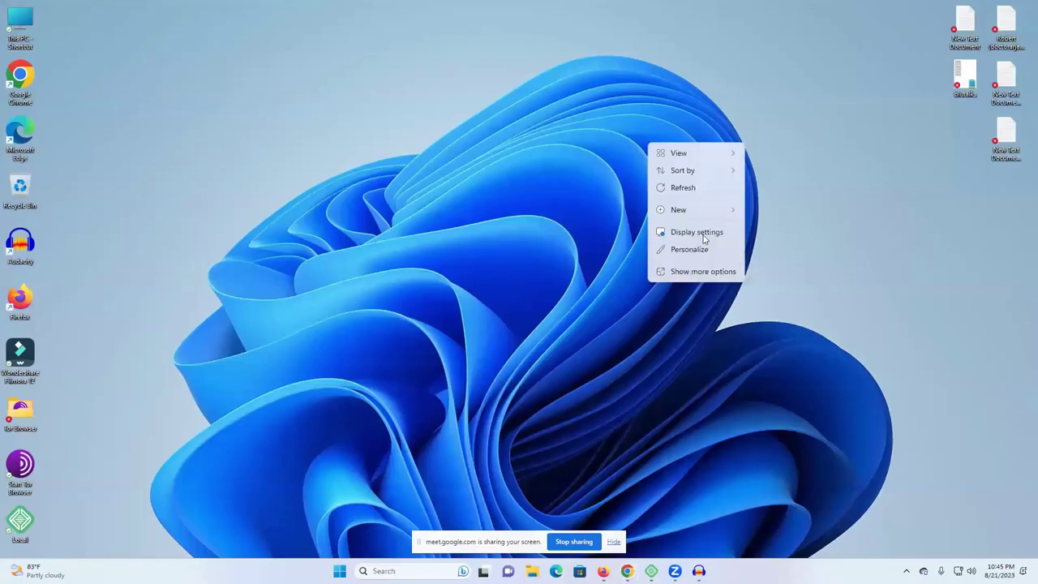
pyautogui.moveTo(706, 212)
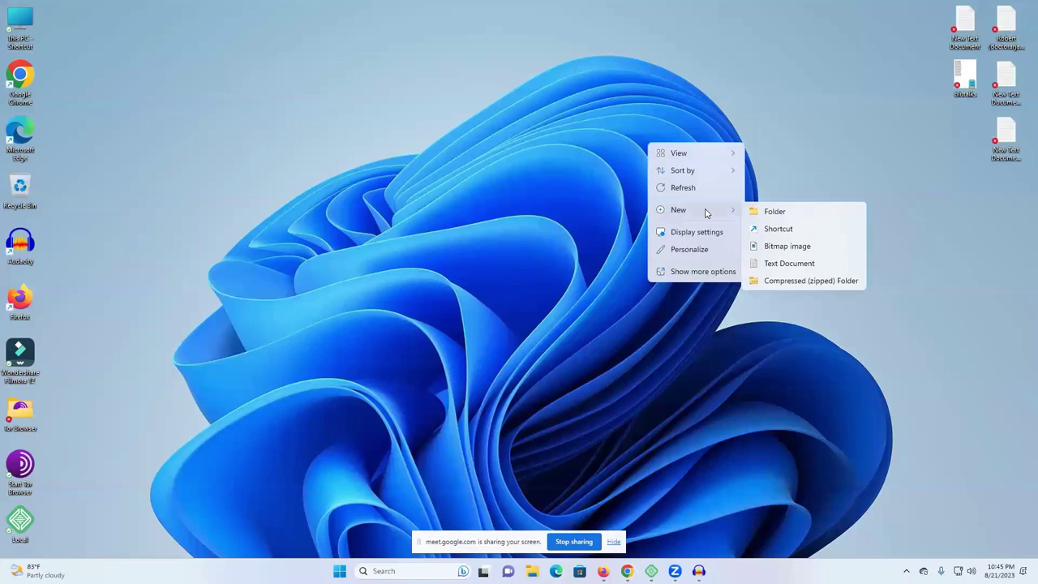
pyautogui.click(784, 263)
pyautogui.click(679, 131)
pyautogui.doubleClick(679, 131)
pyautogui.hotkey('ctrl', 'v')
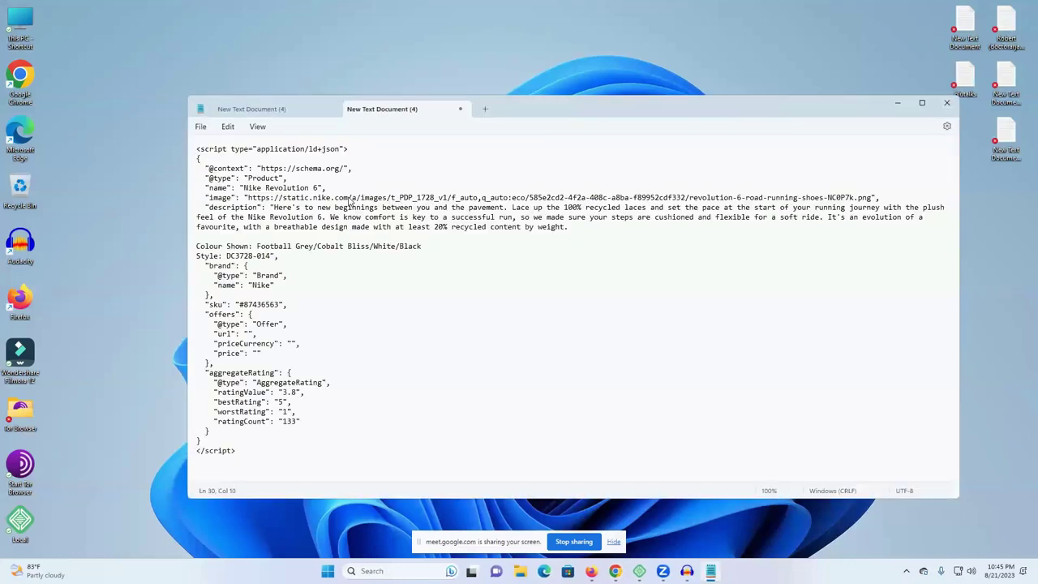
# - Save the markup on the desktop as New Text Document (4), replacing the existing file, and close the document
pyautogui.click(202, 127)
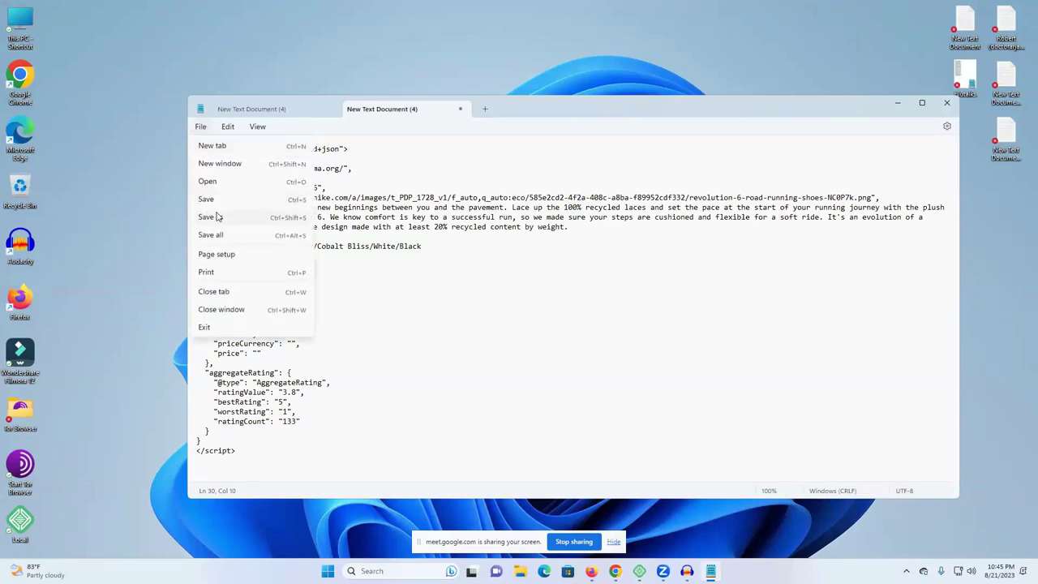
pyautogui.click(211, 217)
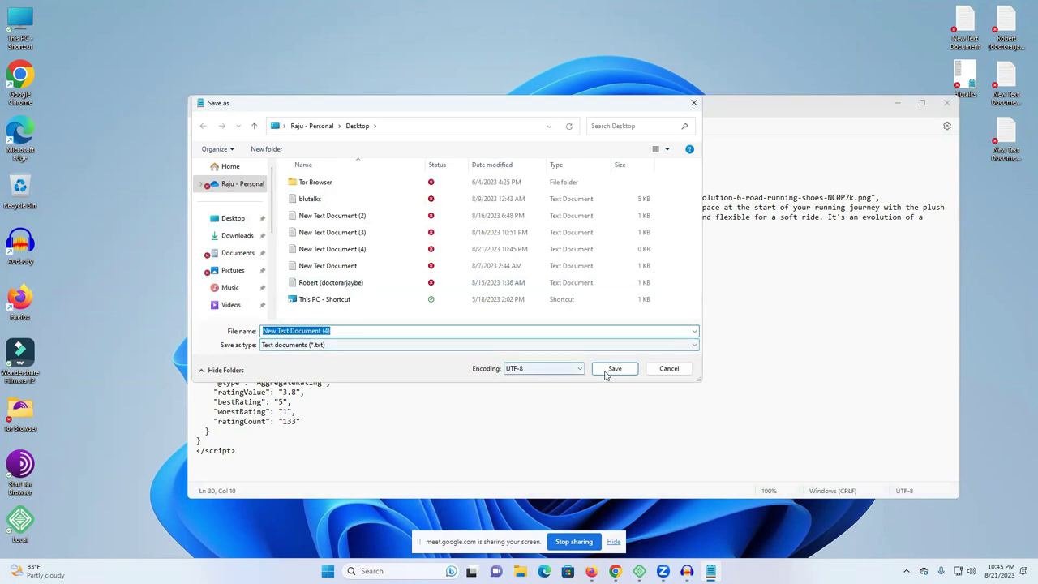
pyautogui.click(615, 369)
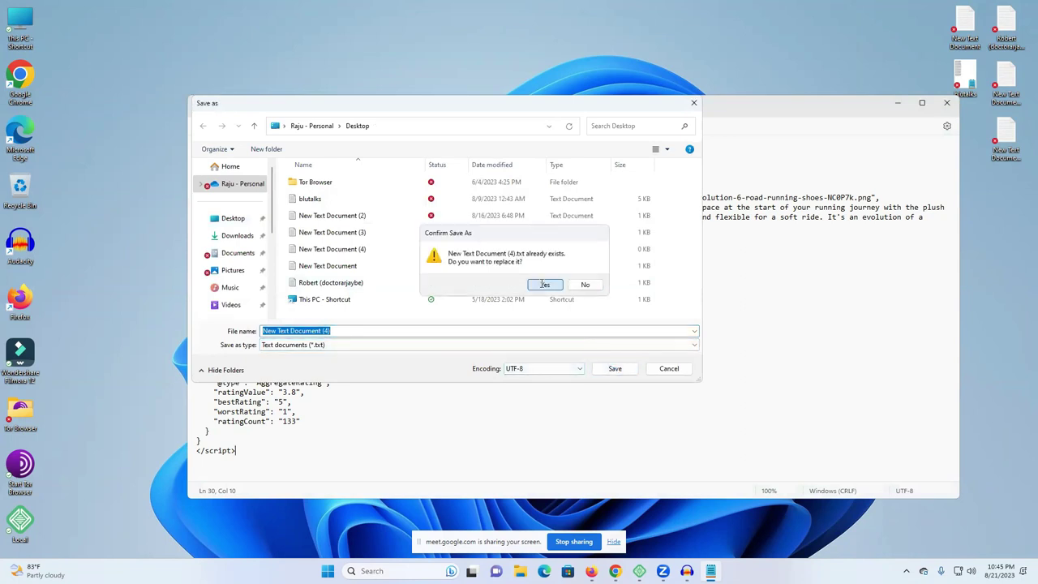
pyautogui.click(542, 286)
pyautogui.click(940, 101)
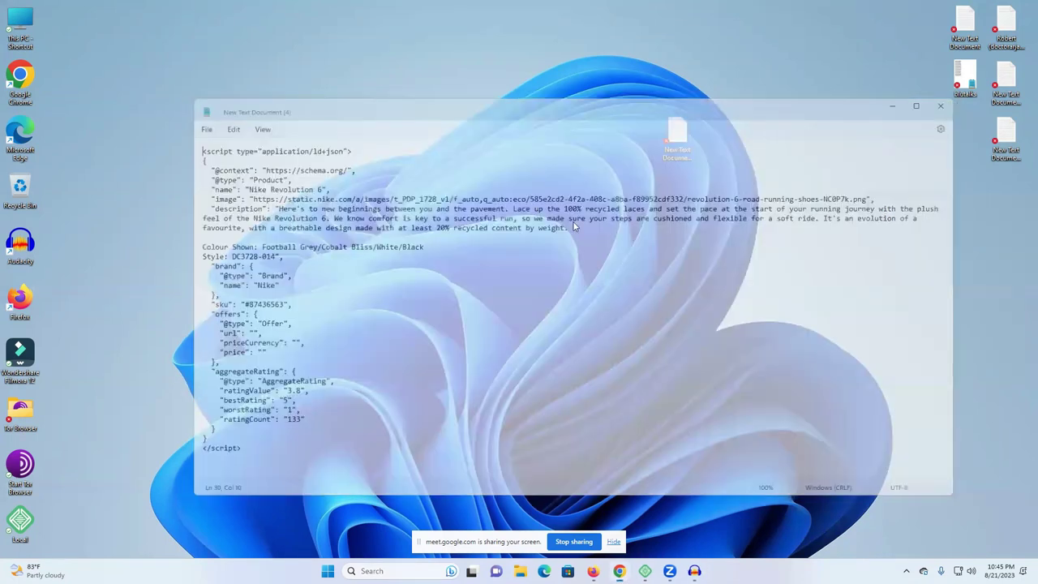
# - Move New Text Document (4) beside the other text documents on the desktop and close the open Firefox window
pyautogui.moveTo(677, 134); pyautogui.dragTo(853, 105)
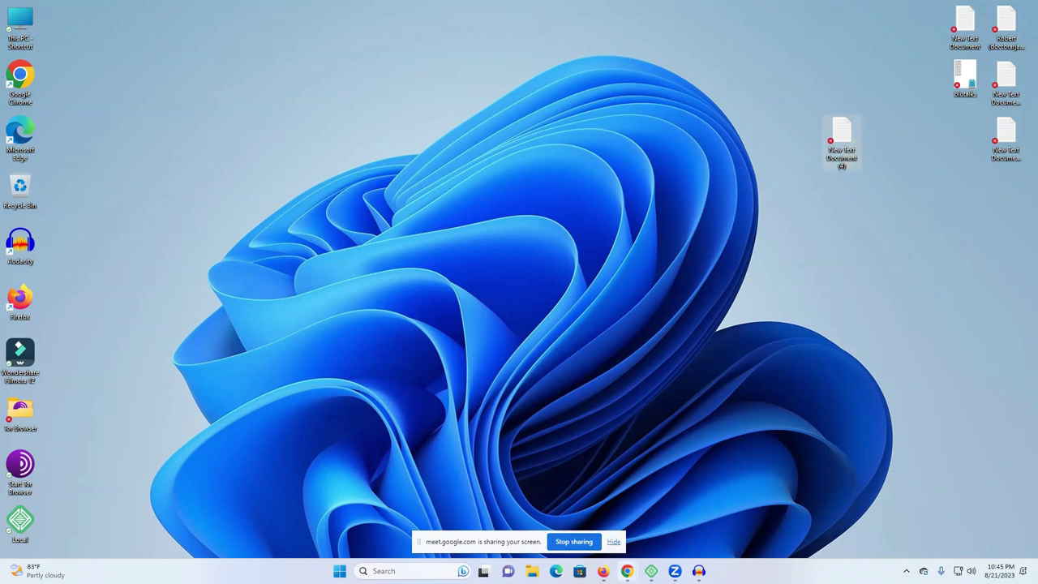
pyautogui.moveTo(627, 571)
pyautogui.click(710, 488)
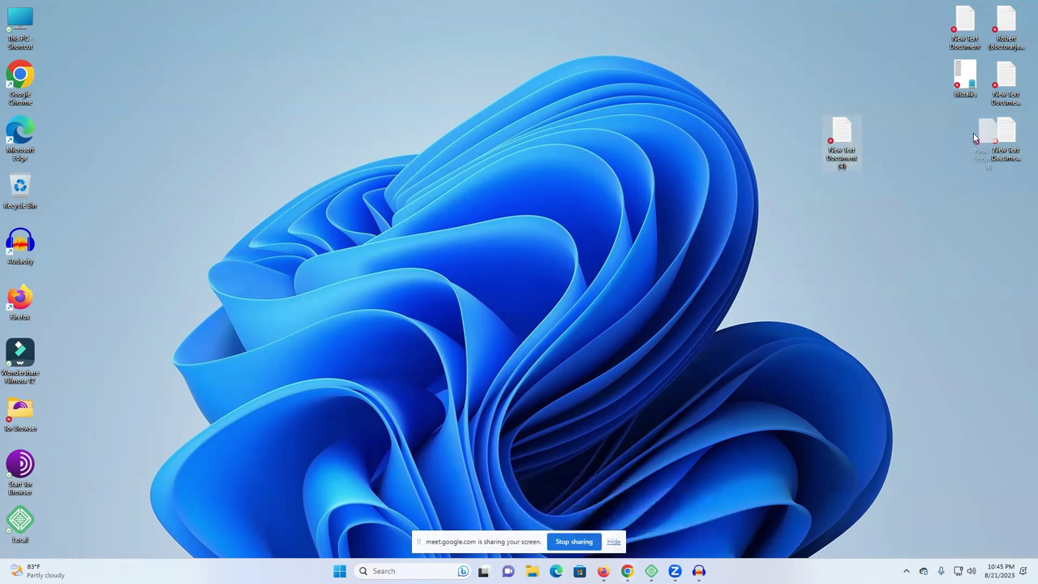
pyautogui.click(602, 571)
pyautogui.click(1025, 11)
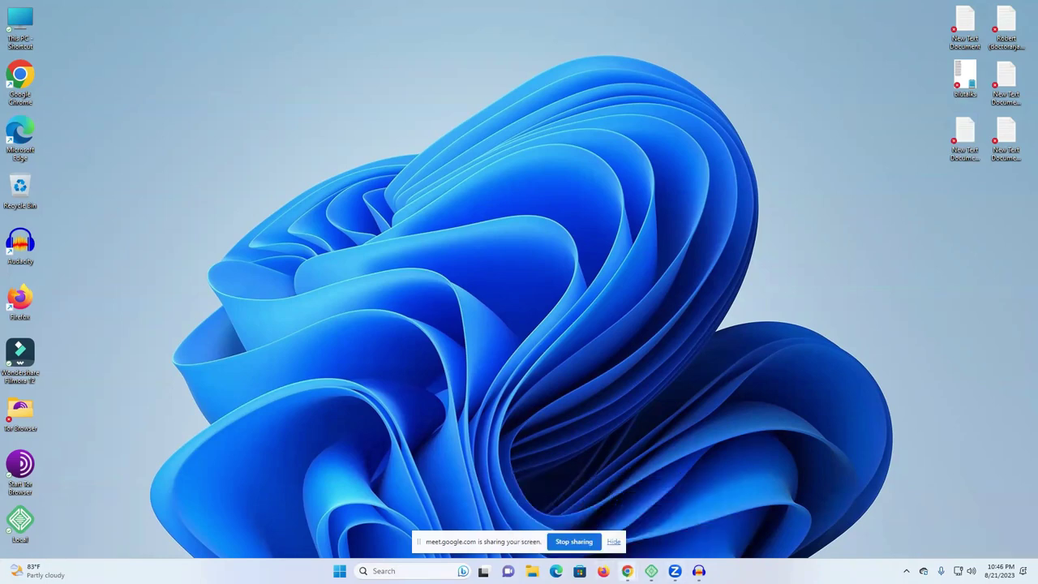
# - Switch to Chrome and check the participant list of the Google Meet call
pyautogui.click(568, 511)
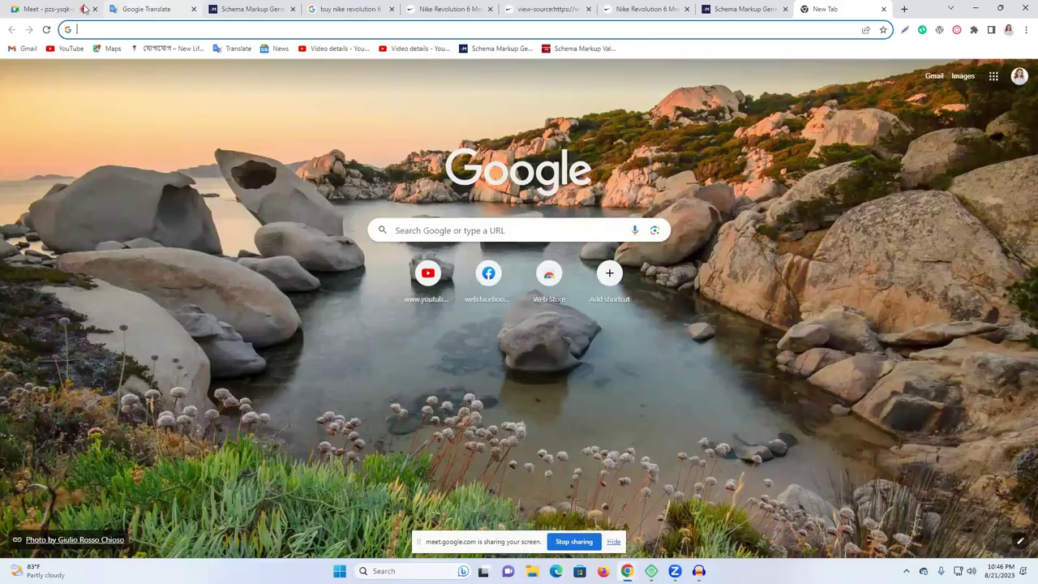
pyautogui.hotkey('ctrl', '1')
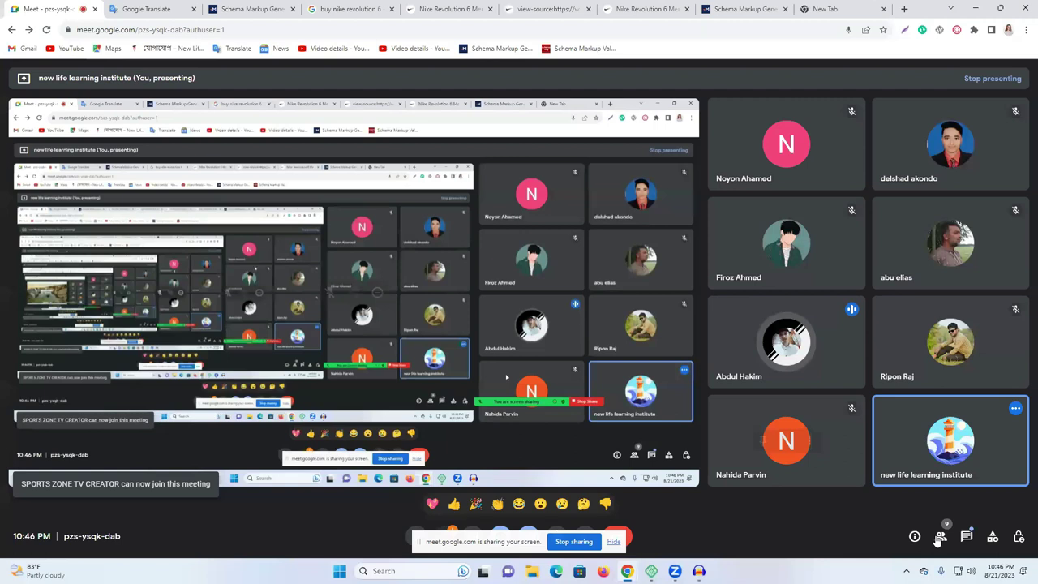
pyautogui.hotkey('ctrl', 'alt', 'p')
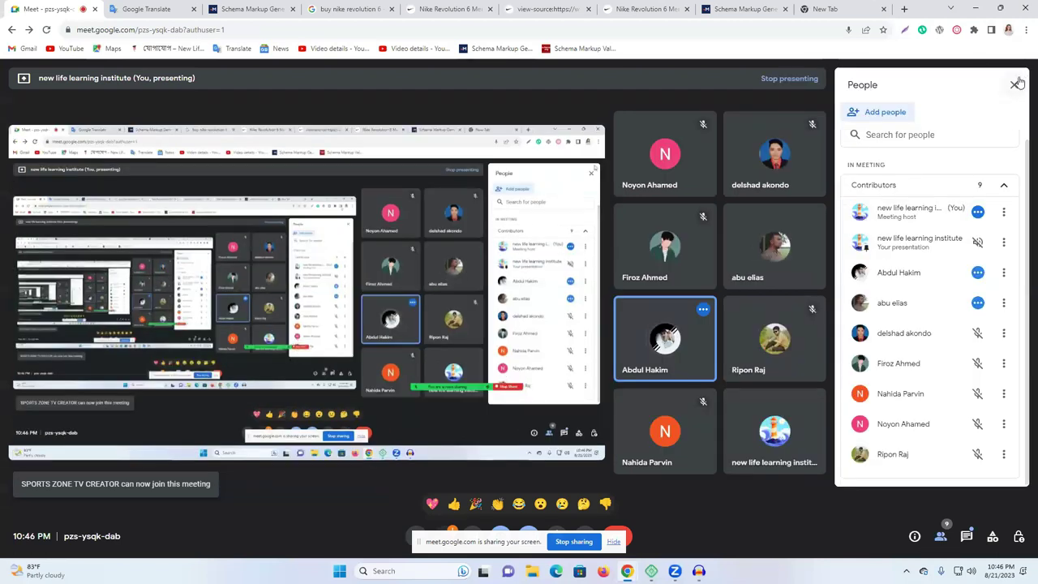
pyautogui.click(1015, 81)
# - Review the Nike Revolution 6 product page with the Midnight Navy shoe and close its tab
pyautogui.click(646, 8)
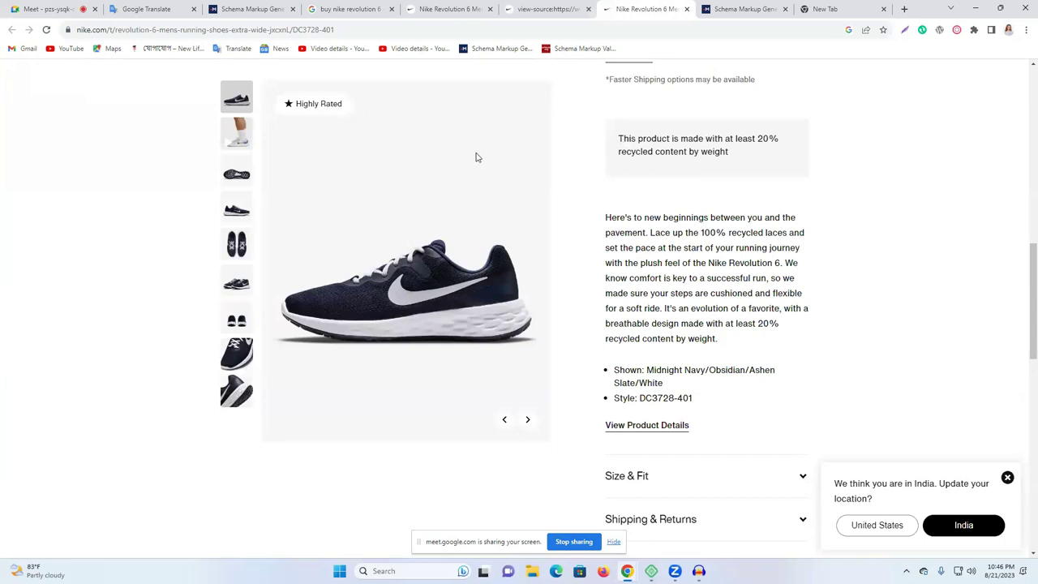
pyautogui.scroll(7, 523, 166)
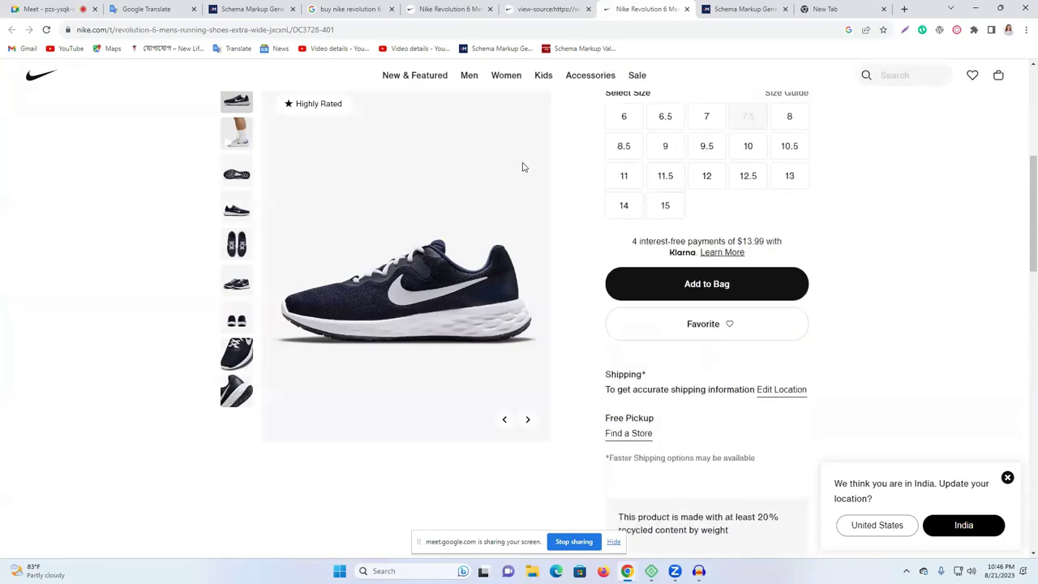
pyautogui.scroll(2, 522, 166)
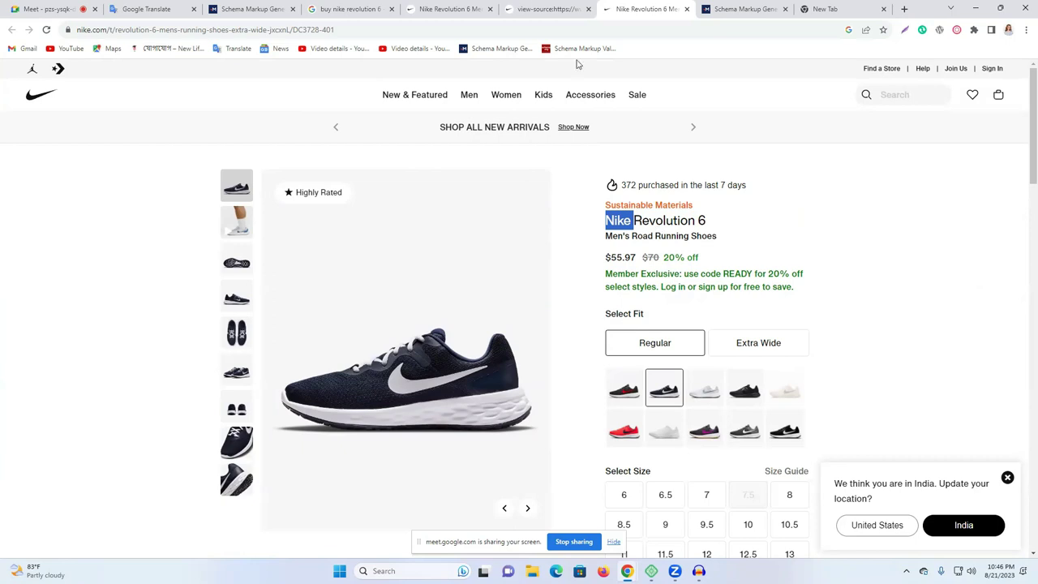
pyautogui.click(551, 9)
pyautogui.click(344, 9)
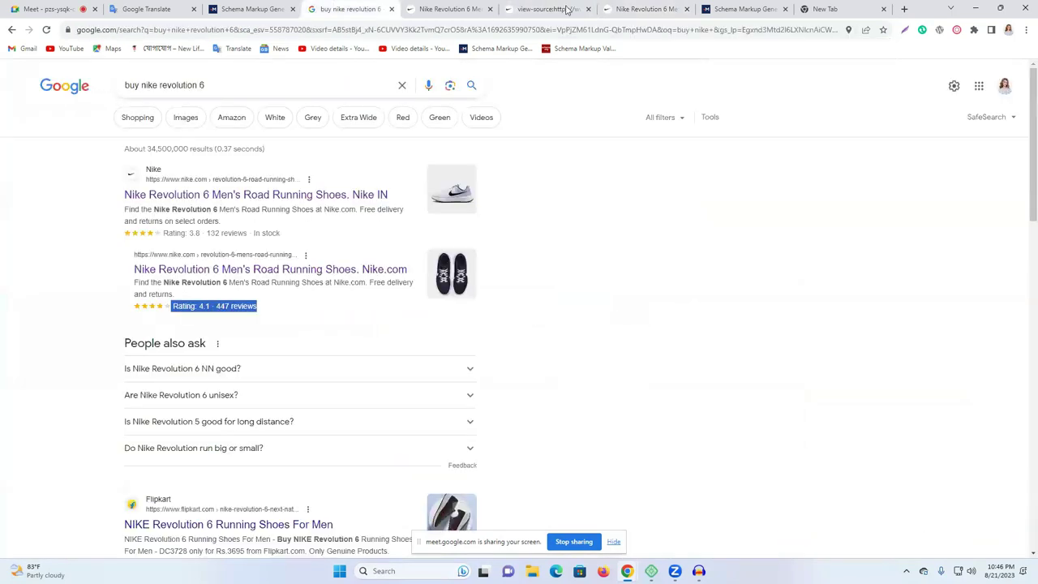
pyautogui.click(669, 9)
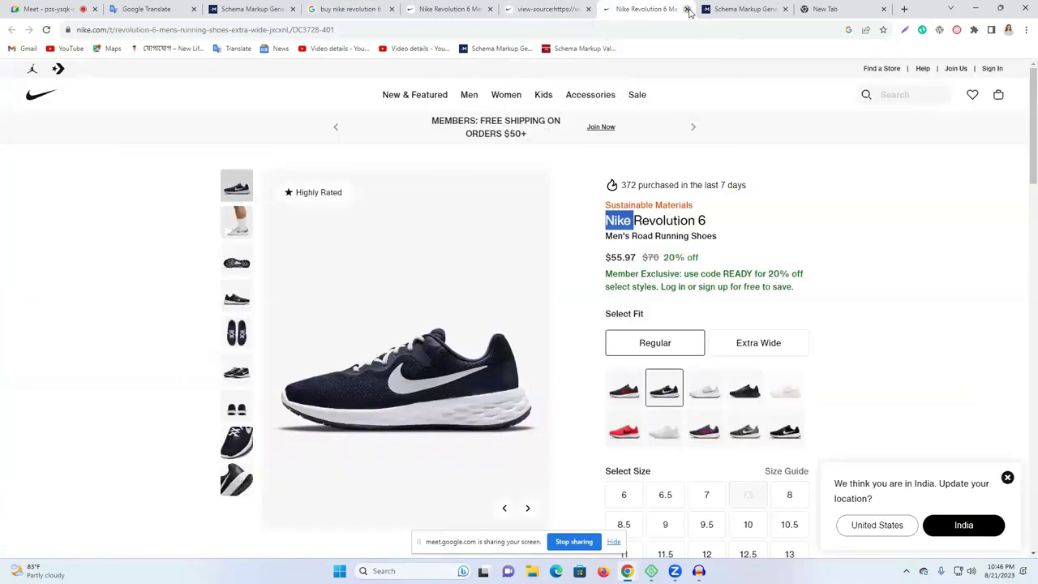
pyautogui.click(688, 9)
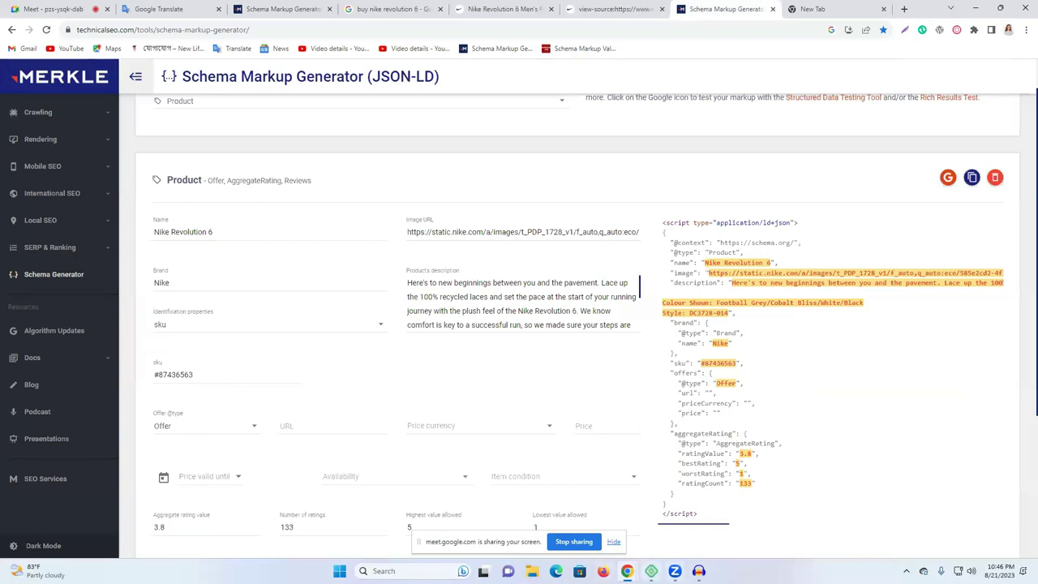
# - Switch to Local, start the USA CARS BUY site and open its WordPress admin
pyautogui.hotkey('alt', 'Tab')
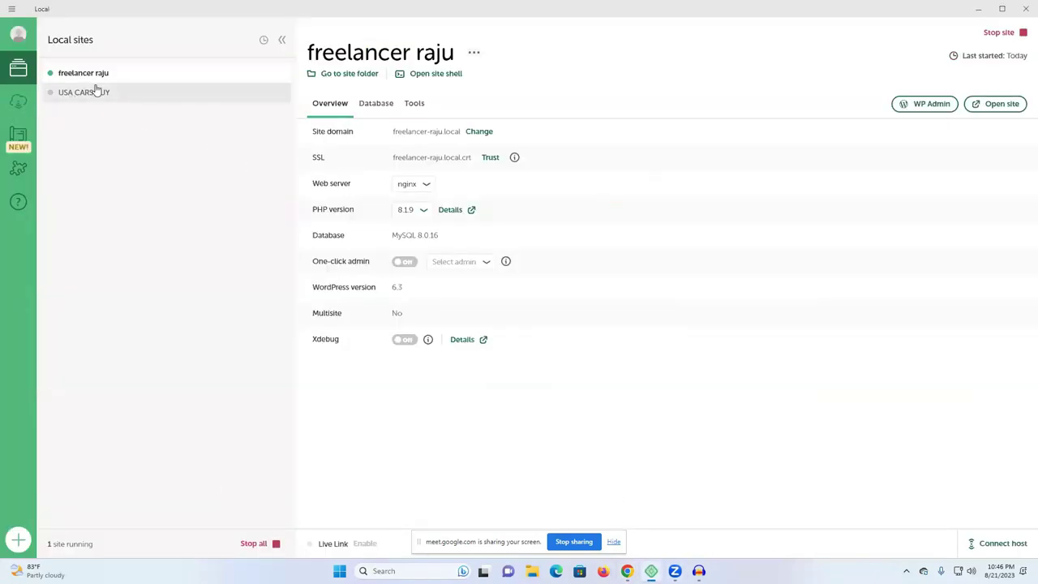
pyautogui.click(91, 91)
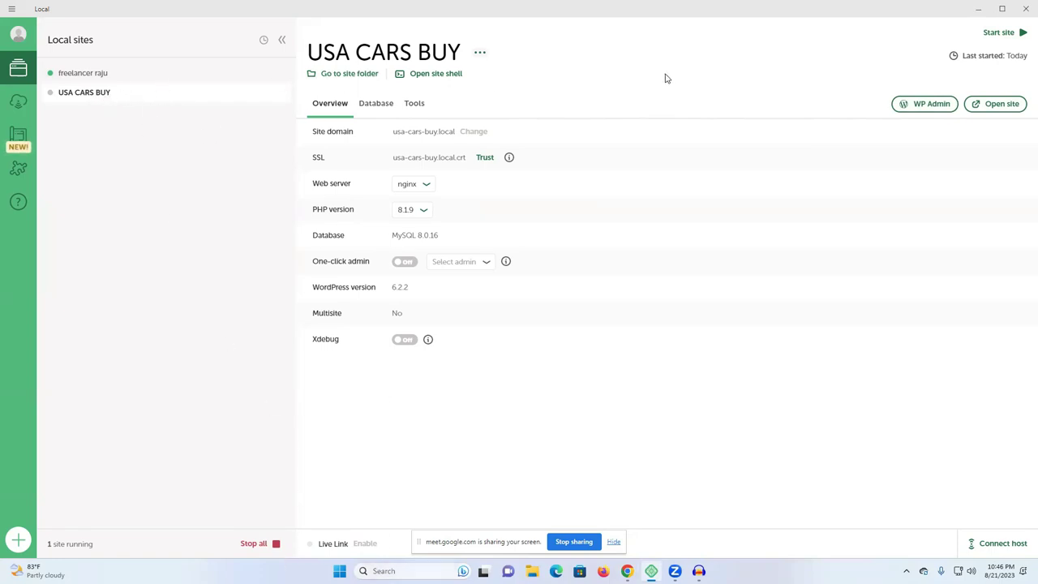
pyautogui.click(924, 109)
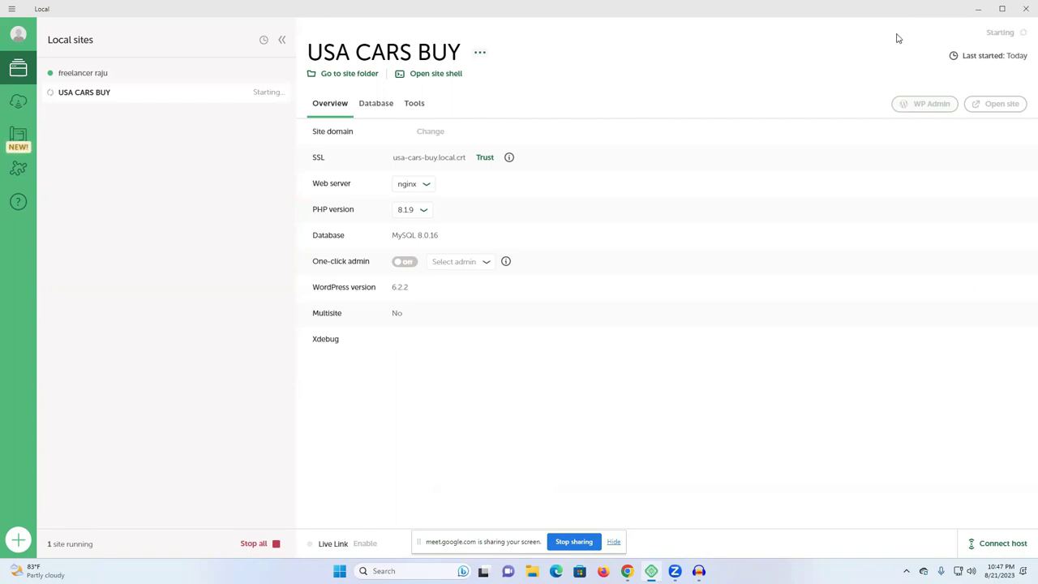
pyautogui.click(928, 104)
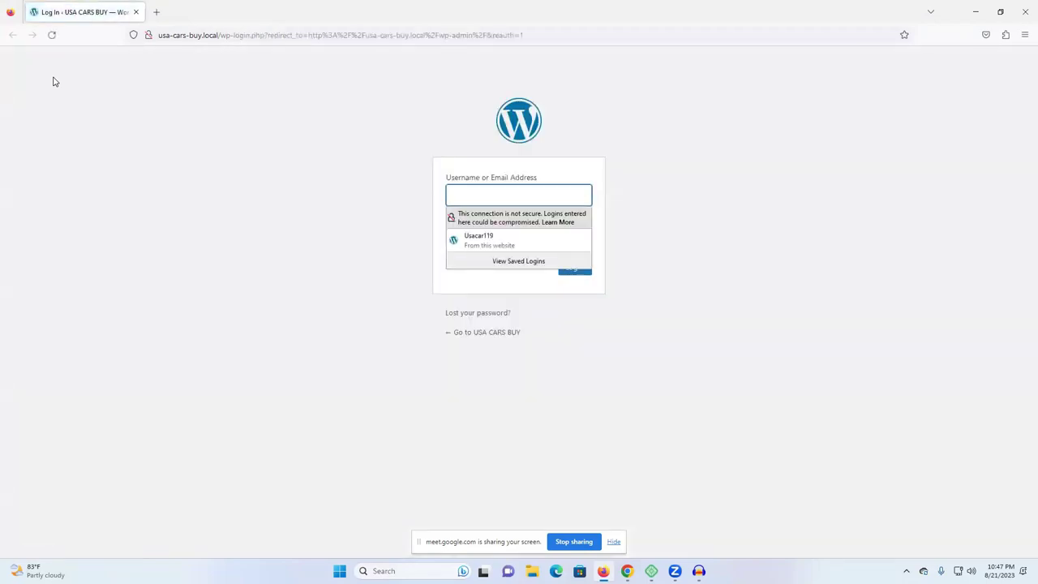
# - Log in to the USA CARS BUY WordPress admin with the saved username and password, and minimise the Local window
pyautogui.click(217, 162)
pyautogui.click(507, 195)
pyautogui.click(487, 240)
pyautogui.click(580, 267)
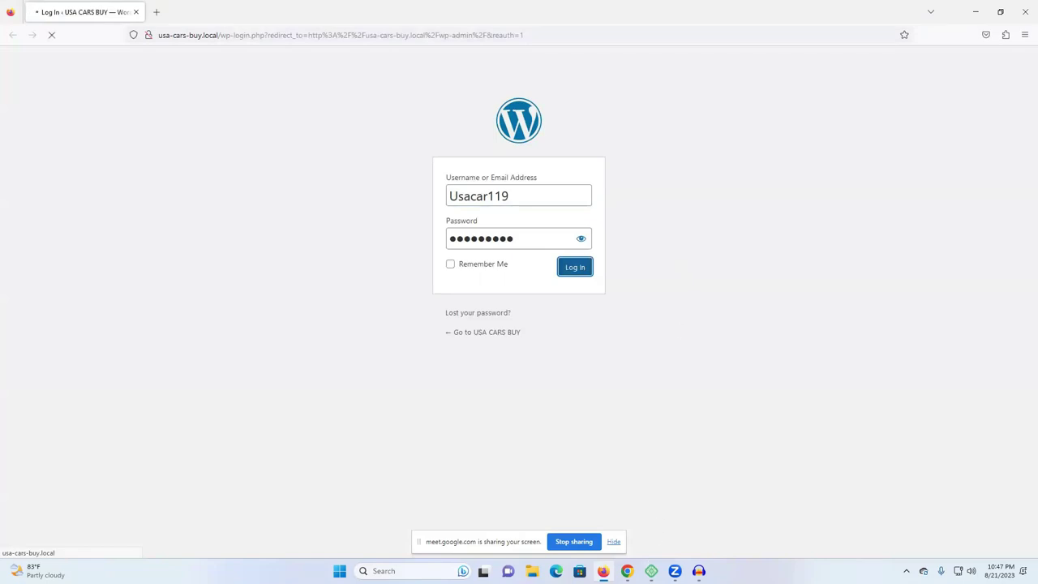
pyautogui.click(651, 571)
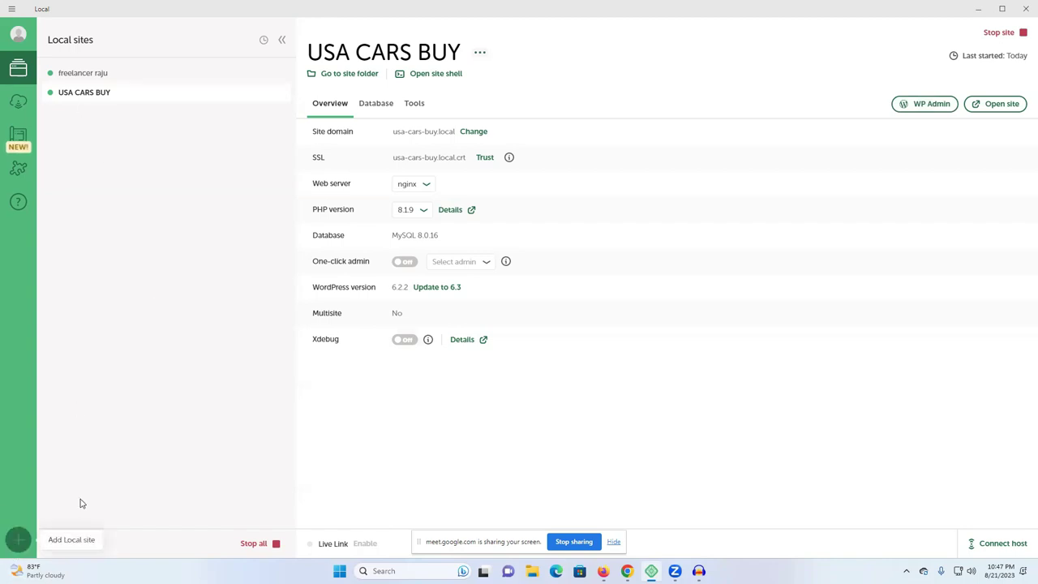
pyautogui.click(975, 8)
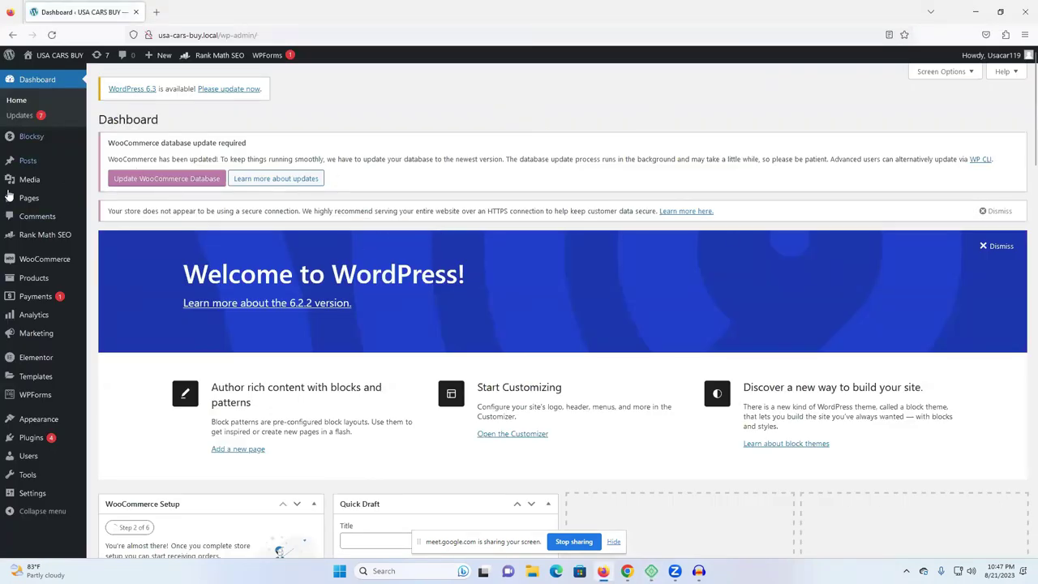
# - Open the USA CARS BUY site's front page in a new tab from the WordPress dashboard
pyautogui.scroll(-2, 430, 144)
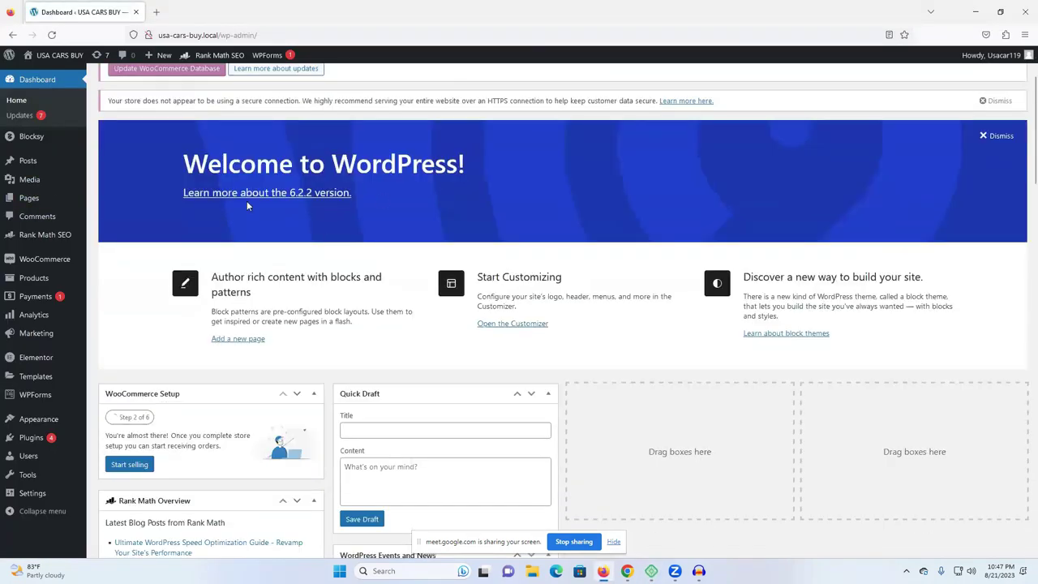
pyautogui.scroll(1, 430, 143)
pyautogui.moveTo(47, 57)
pyautogui.rightClick(39, 79)
pyautogui.click(65, 86)
pyautogui.click(202, 12)
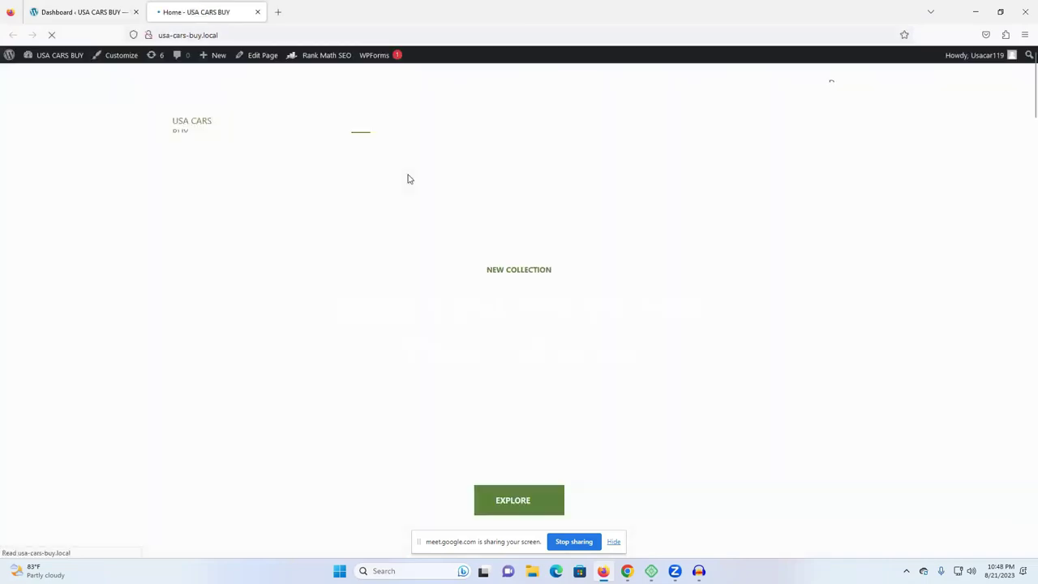
# - Open the Odio Pellentesque product page from the Featured Products section of the home page
pyautogui.scroll(-15, 544, 183)
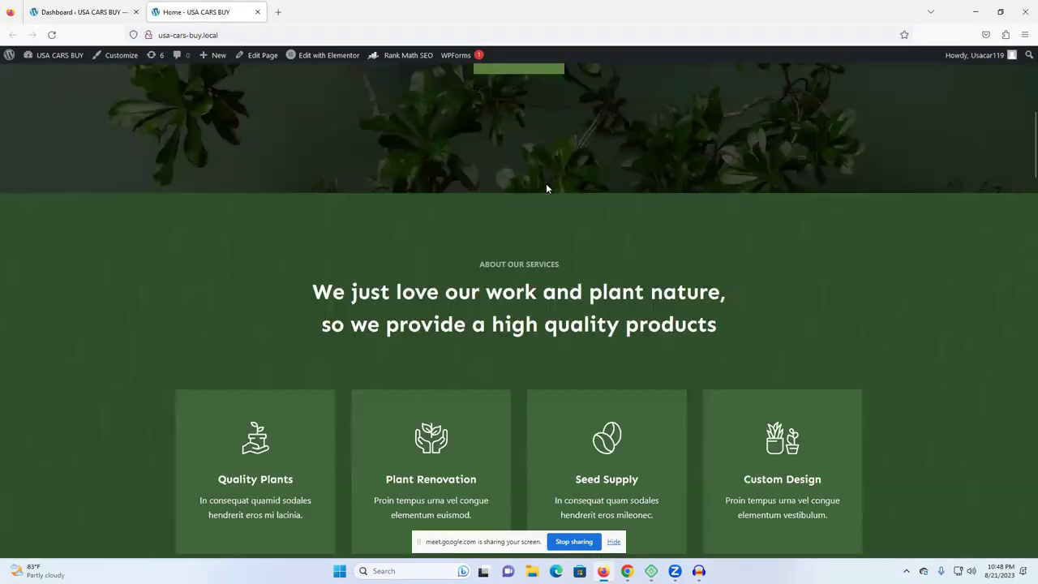
pyautogui.scroll(2, 542, 202)
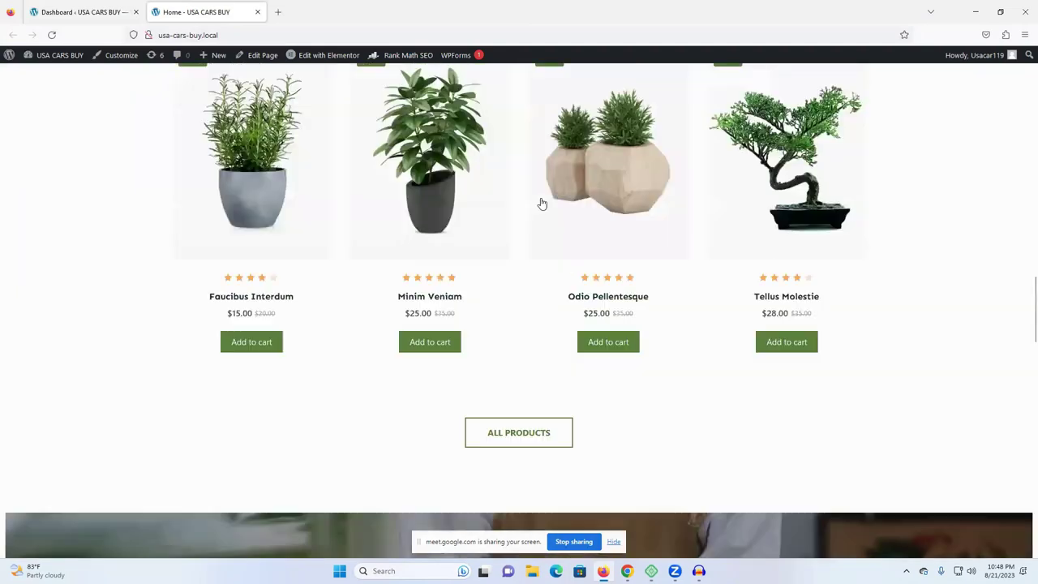
pyautogui.scroll(1, 614, 189)
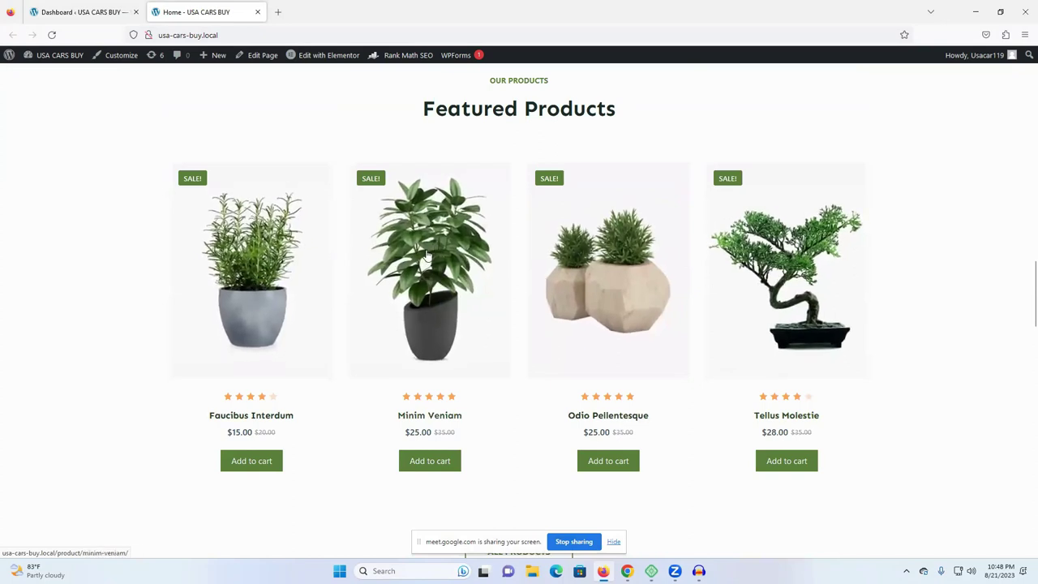
pyautogui.scroll(1, 423, 263)
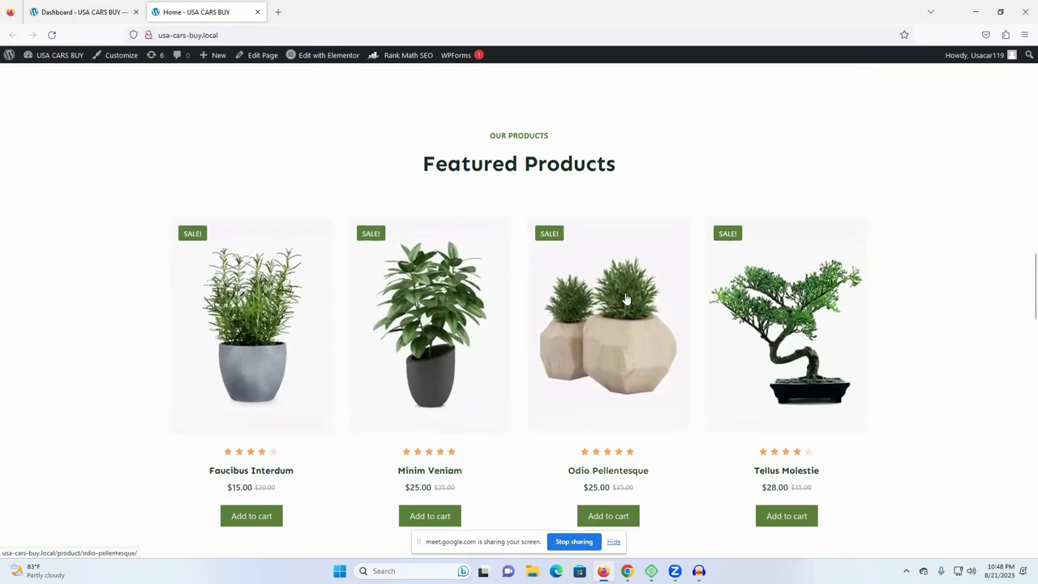
pyautogui.click(578, 300)
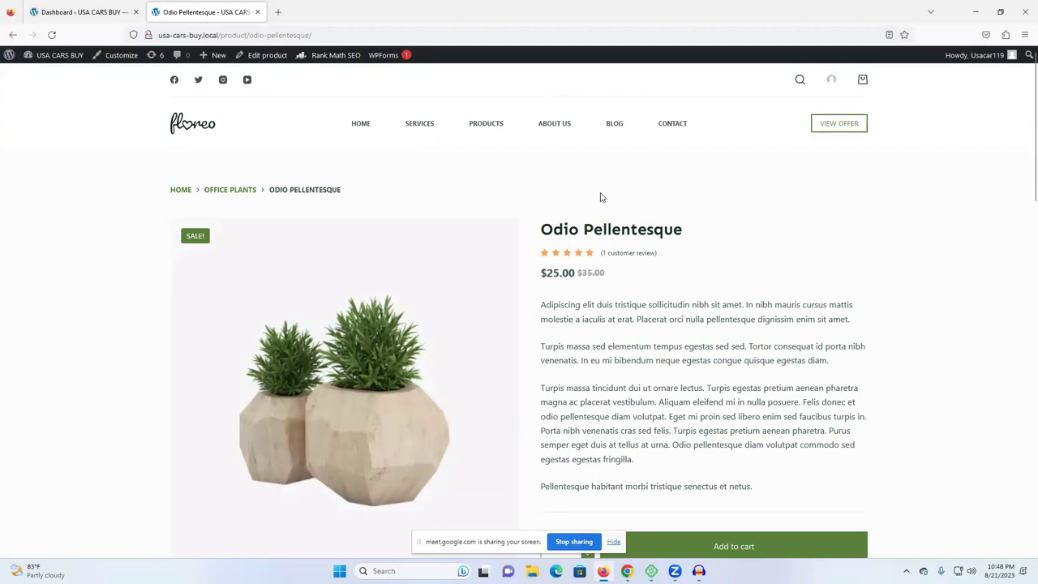
# - View the source code of the Odio Pellentesque product page and search it for "schema"
pyautogui.hotkey('ctrl', 'u')
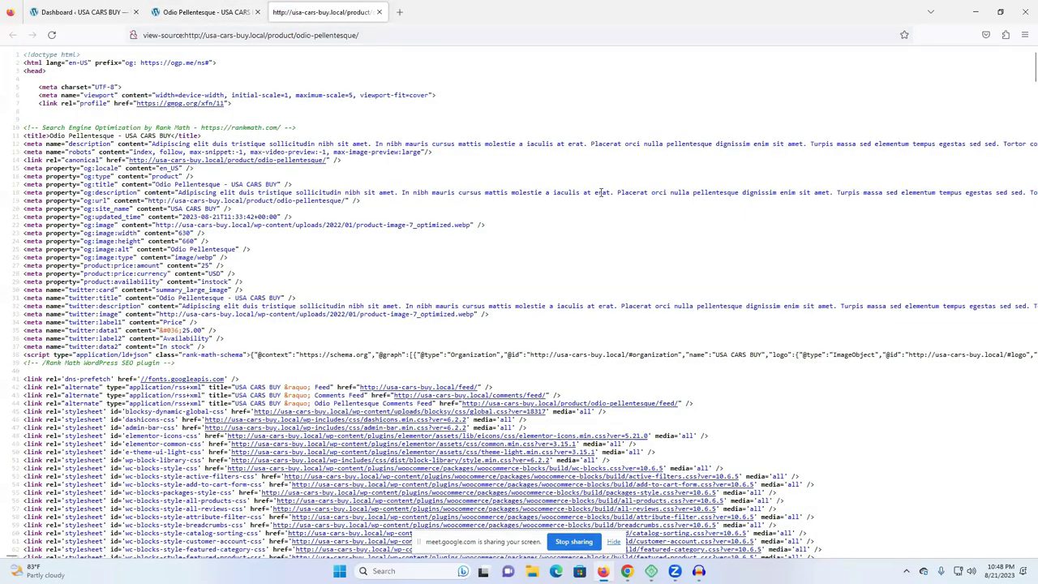
pyautogui.hotkey('ctrl', 's')
pyautogui.click(512, 12)
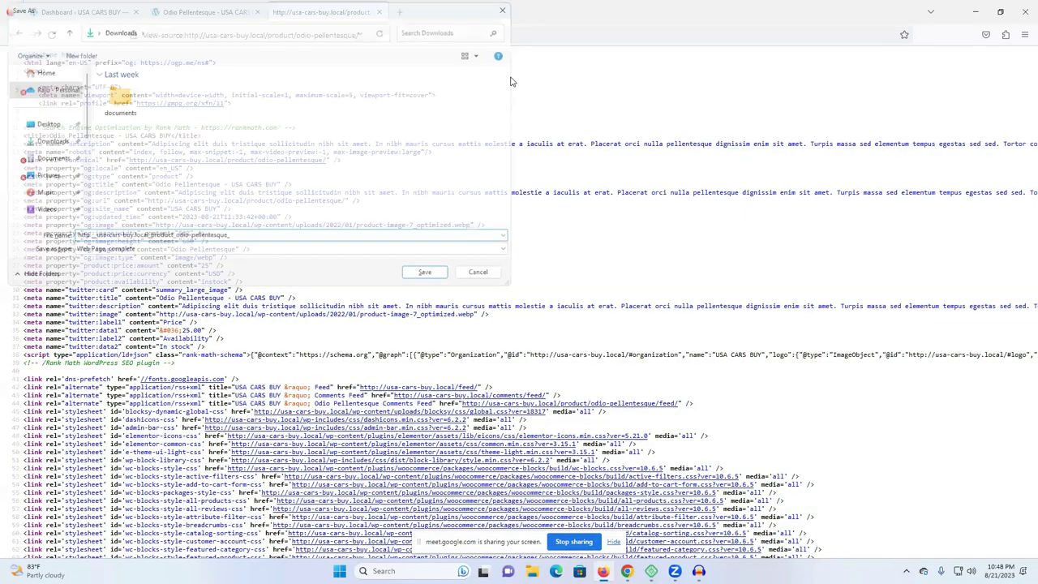
pyautogui.hotkey('ctrl', 'f')
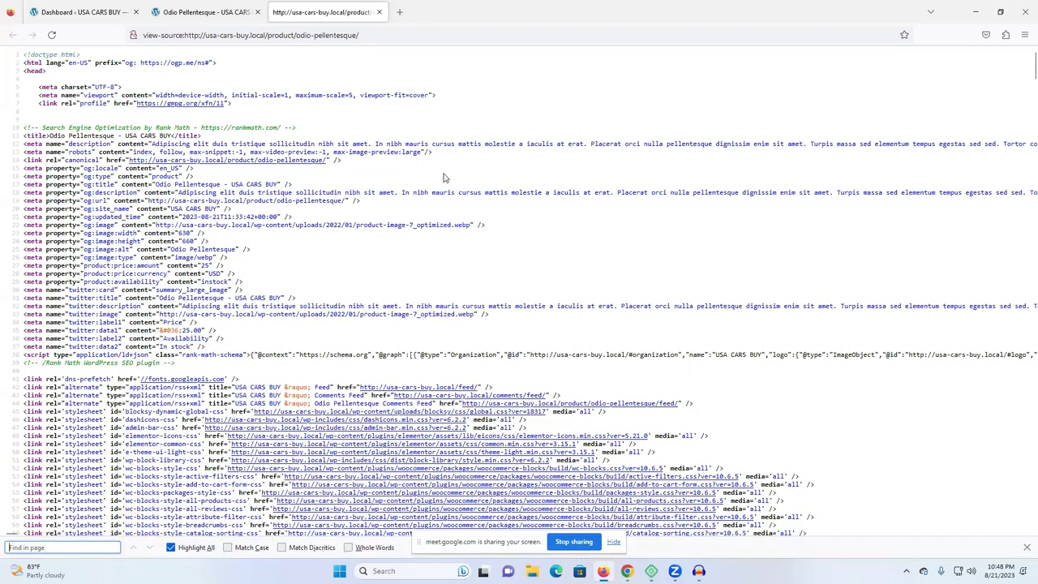
pyautogui.write('scheme')
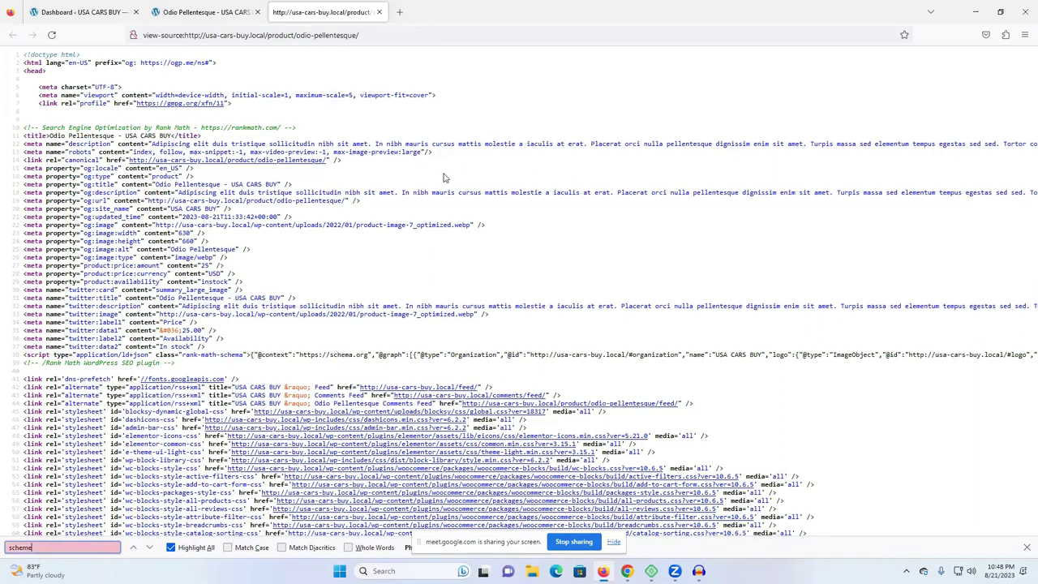
pyautogui.press('BackSpace')
pyautogui.write('a')
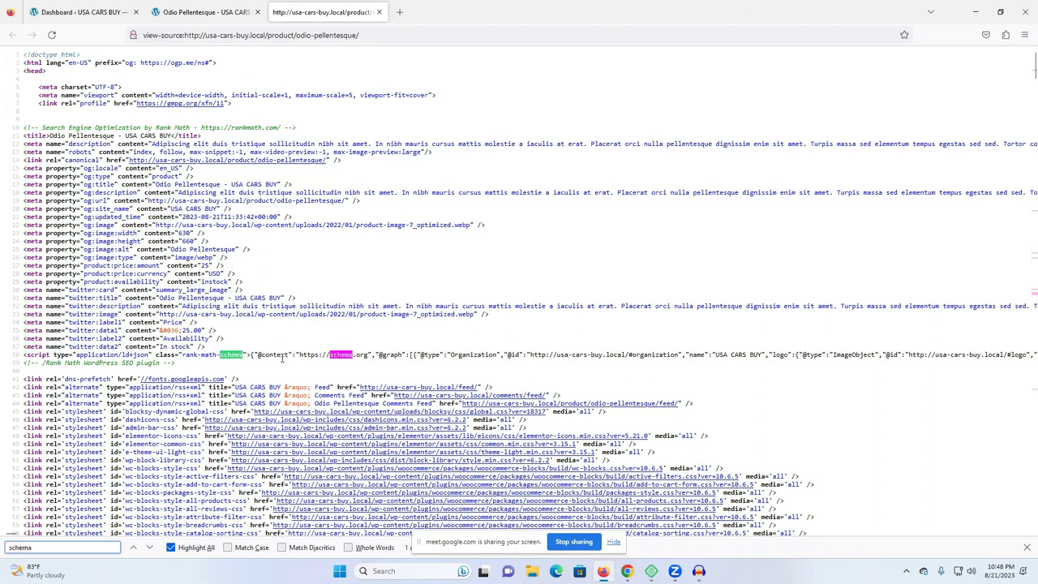
# - Examine the schema matches in the page source and select the Rank Math JSON-LD script line
pyautogui.doubleClick(233, 354)
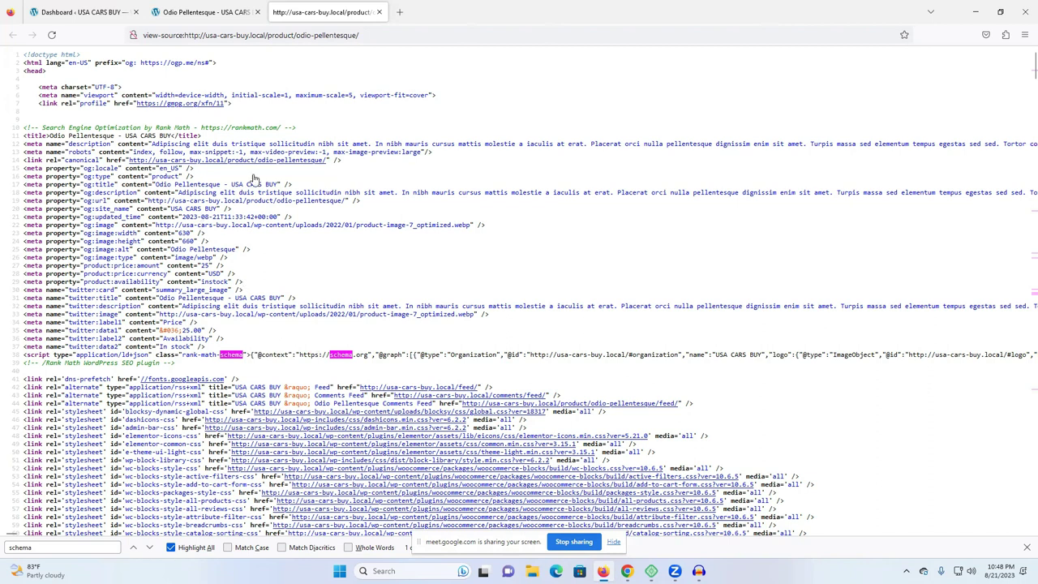
pyautogui.scroll(-1, 260, 294)
pyautogui.scroll(-5, 248, 305)
pyautogui.scroll(4, 246, 292)
pyautogui.scroll(-6, 230, 310)
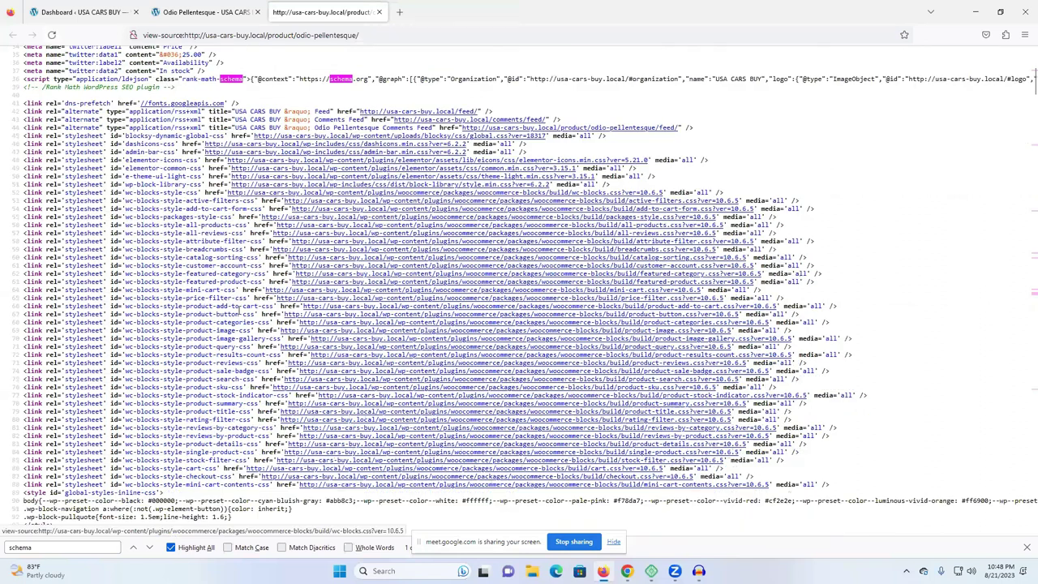
pyautogui.scroll(6, 243, 308)
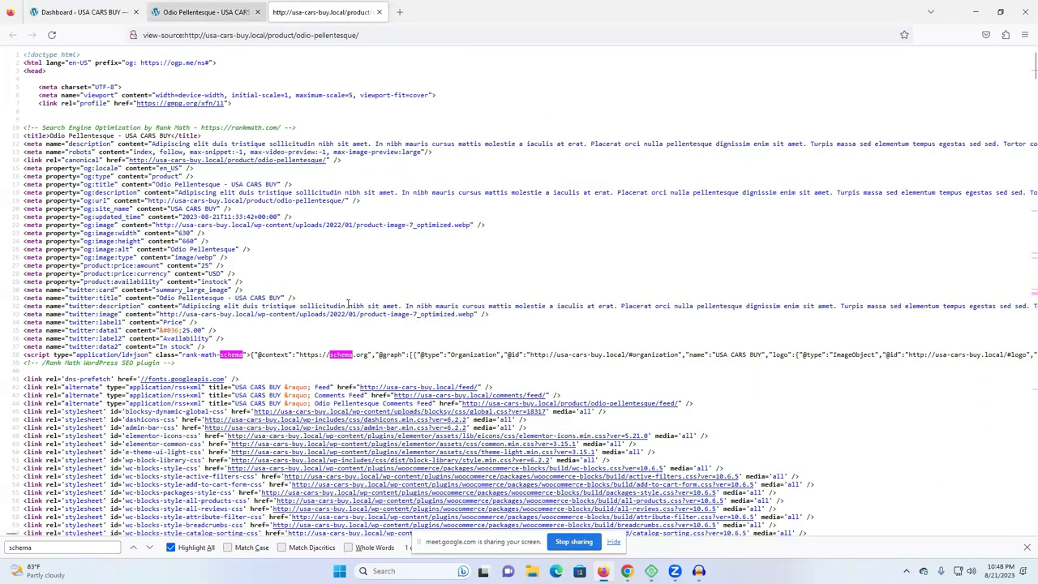
pyautogui.tripleClick(308, 357)
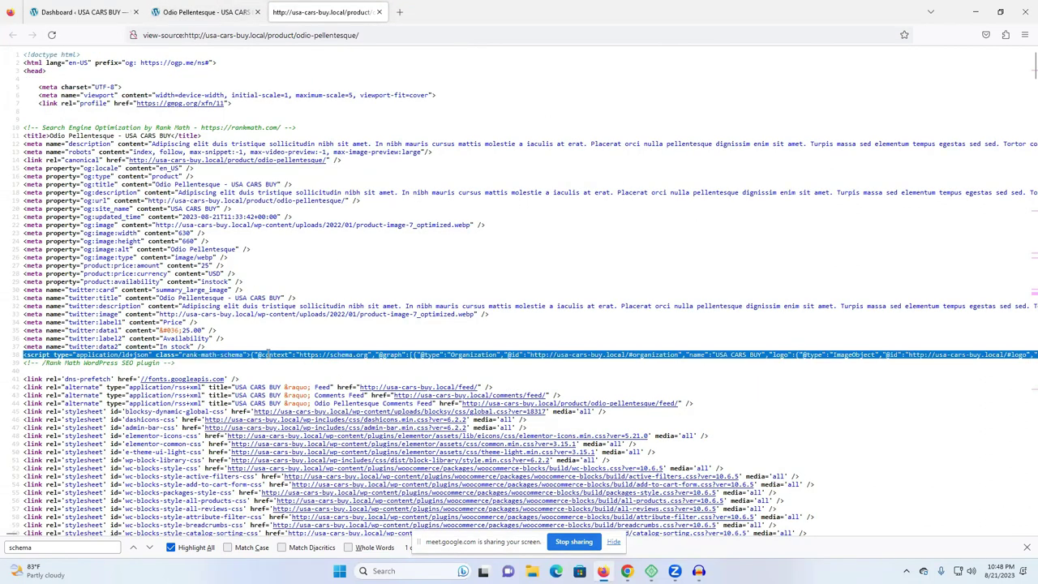
pyautogui.click(201, 11)
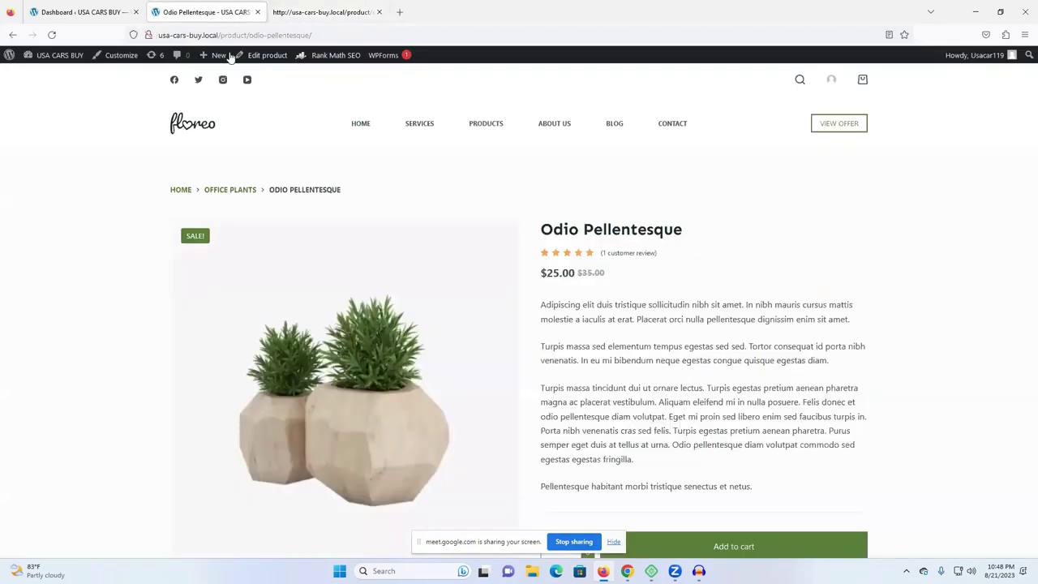
pyautogui.click(34, 12)
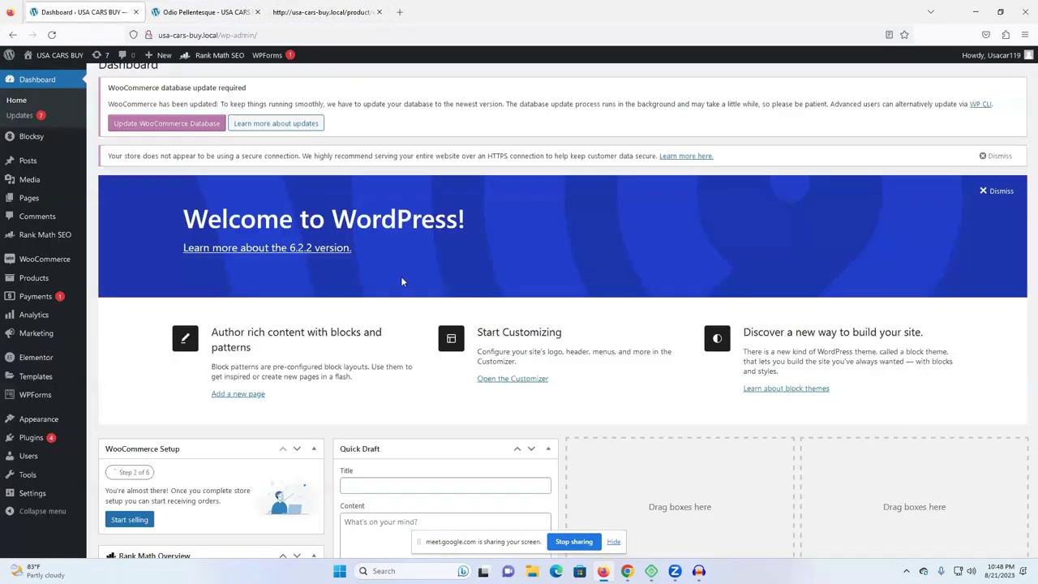
pyautogui.click(203, 12)
pyautogui.click(322, 11)
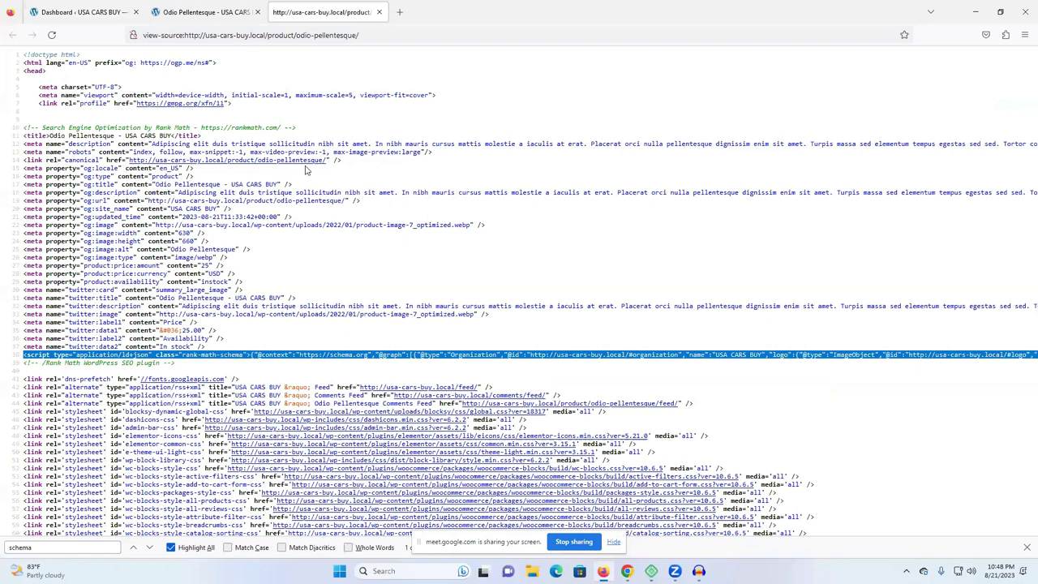
# - Open the site's Home page from the Odio Pellentesque page in a new tab and place it before the product page's tab
pyautogui.hotkey('ctrl', 'shift', 'Tab')
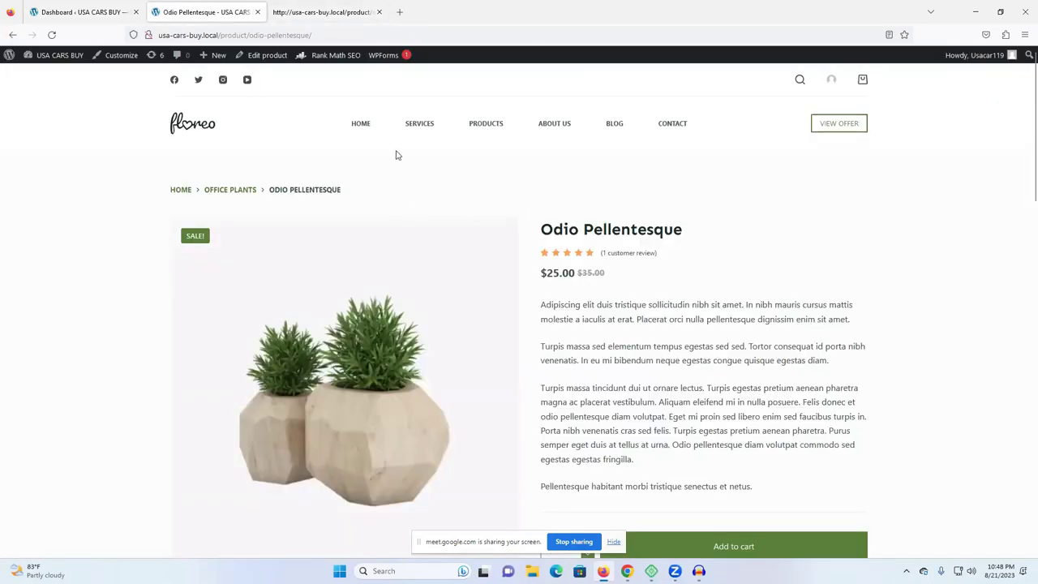
pyautogui.rightClick(348, 128)
pyautogui.click(377, 140)
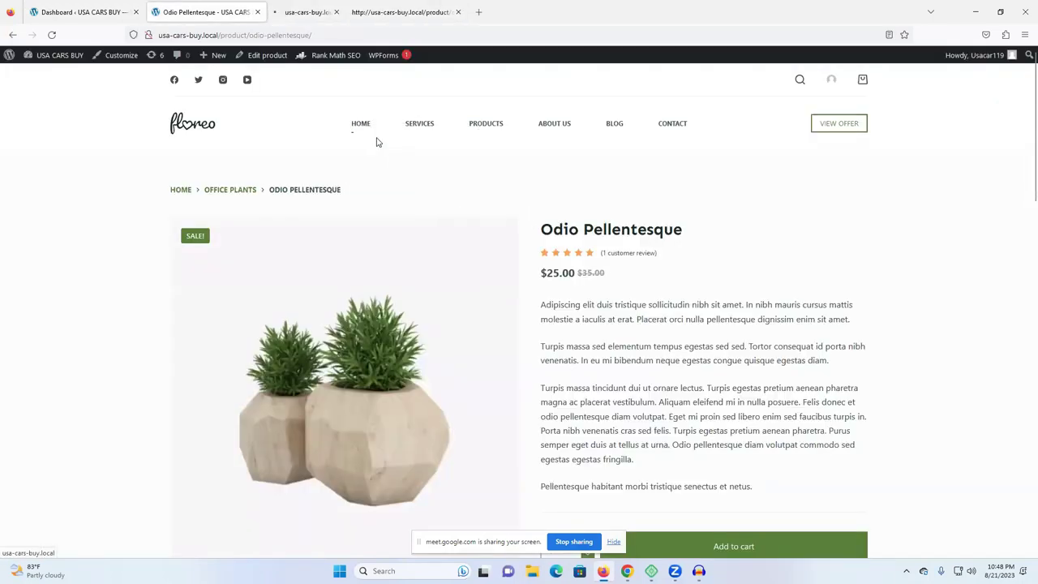
pyautogui.click(315, 10)
pyautogui.moveTo(316, 10); pyautogui.dragTo(302, 4)
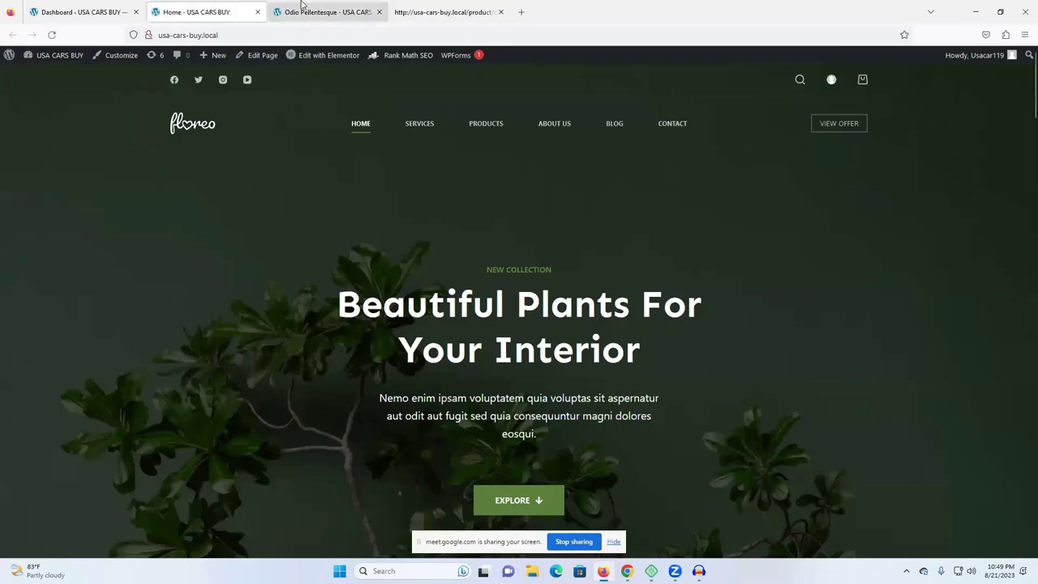
pyautogui.click(305, 8)
pyautogui.click(223, 10)
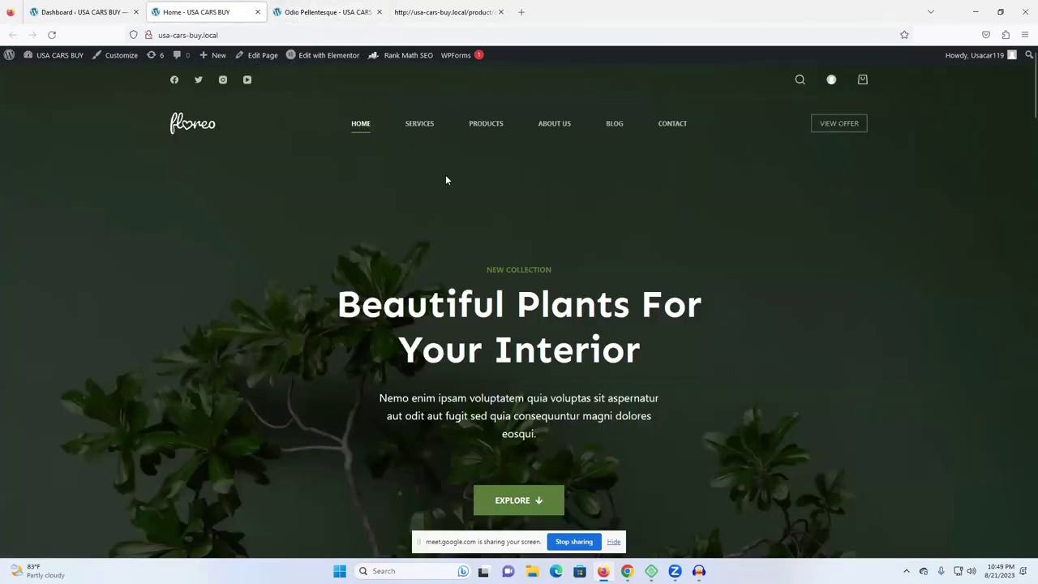
# - Review the home page's Featured Products section alongside the Odio Pellentesque page and its source code
pyautogui.click(344, 10)
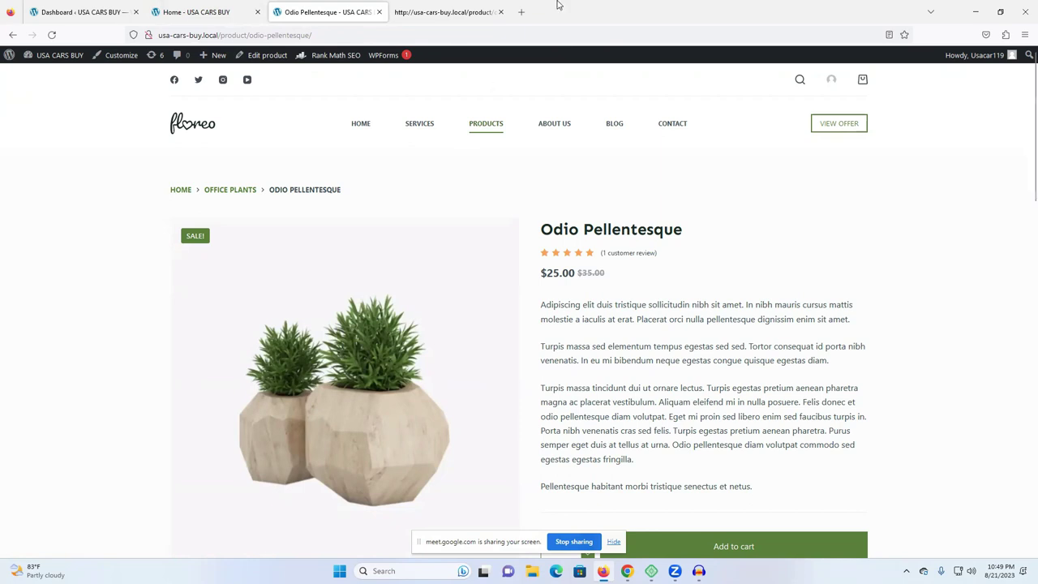
pyautogui.click(206, 7)
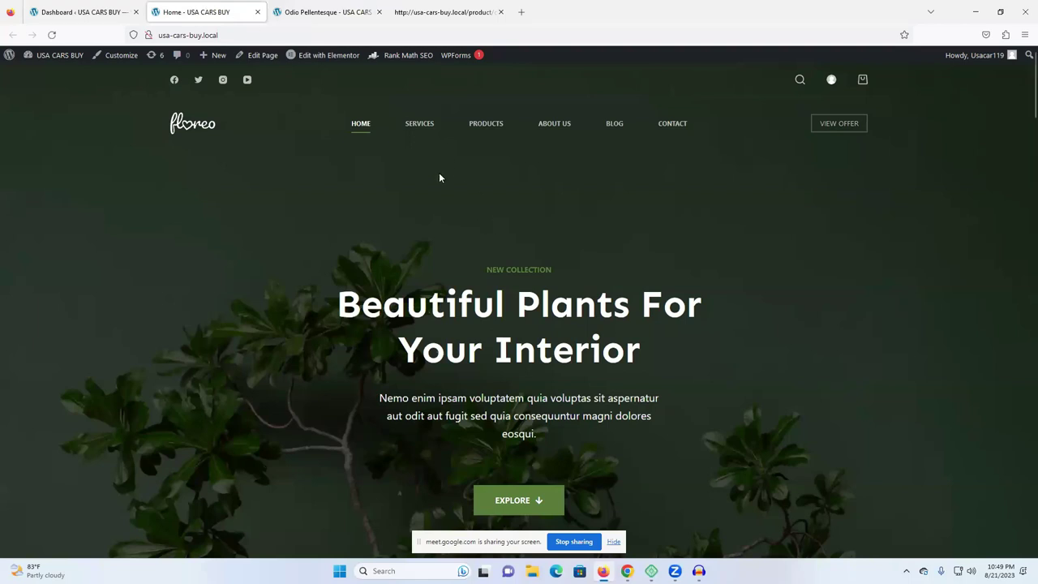
pyautogui.scroll(-10, 446, 268)
pyautogui.scroll(-5, 354, 303)
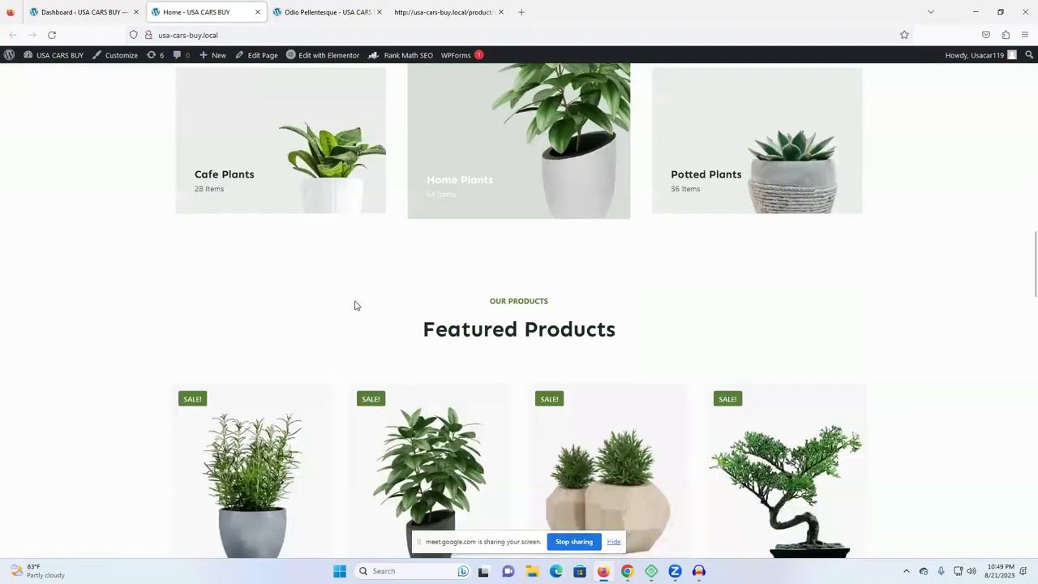
pyautogui.hotkey('ctrl', '4')
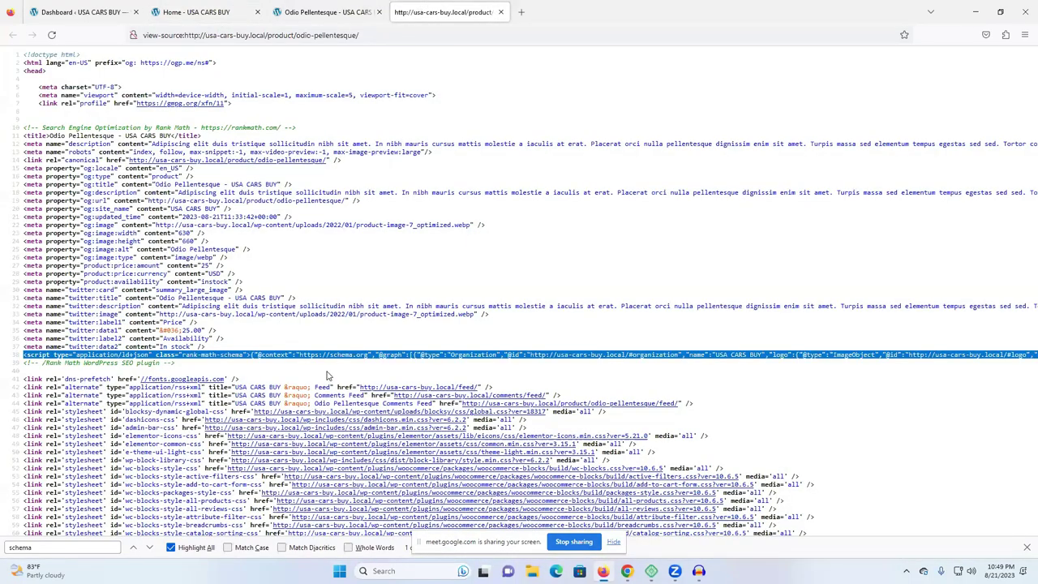
pyautogui.click(338, 371)
pyautogui.click(239, 10)
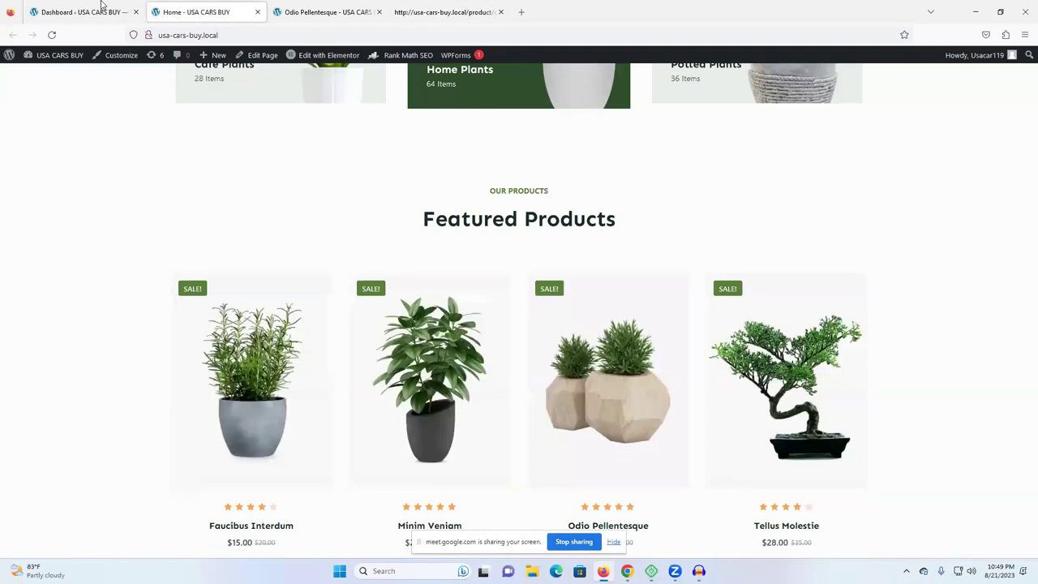
# - Open the Plugins page in the WordPress dashboard and review the list of installed plugins
pyautogui.click(99, 10)
pyautogui.click(24, 442)
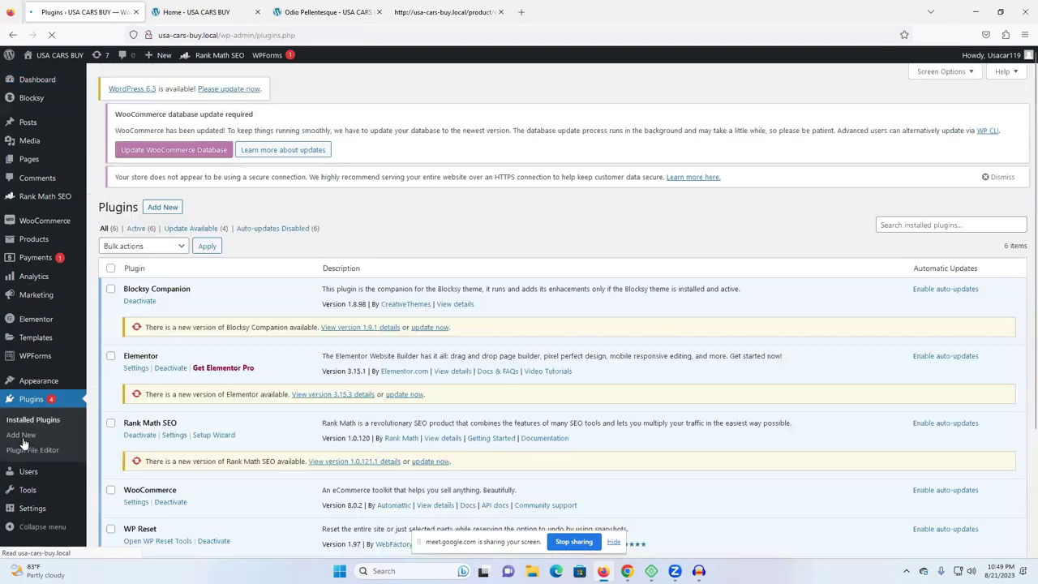
pyautogui.scroll(-3, 626, 341)
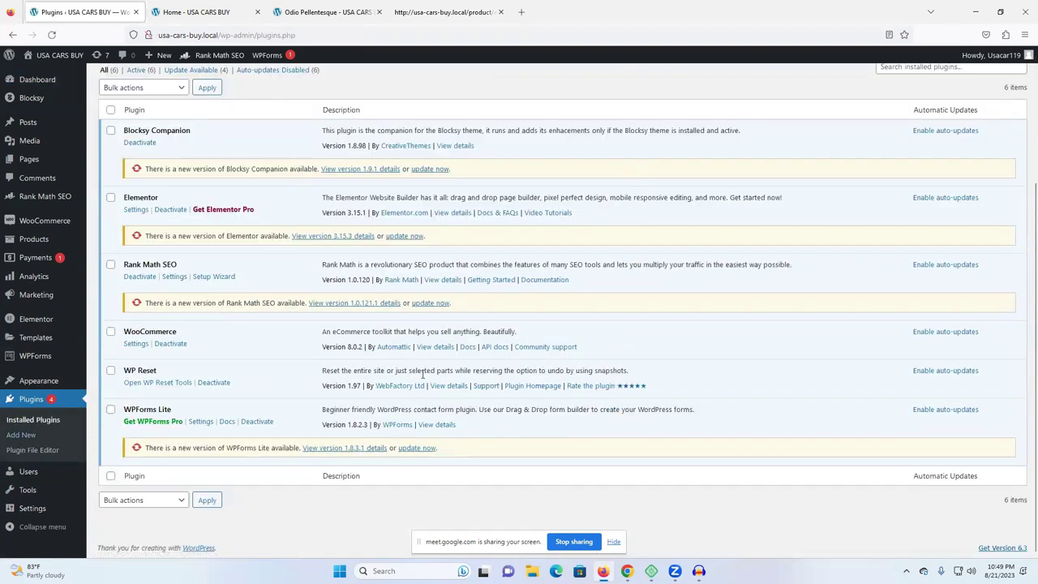
pyautogui.scroll(3, 388, 381)
# - Search the WordPress plugin directory for "schema" to add a new plugin
pyautogui.click(163, 120)
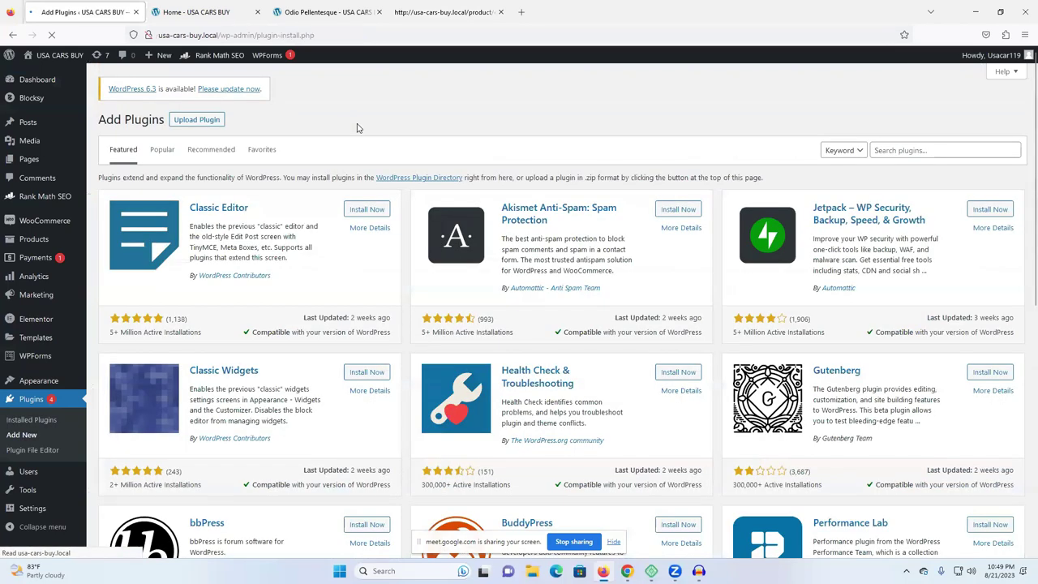
pyautogui.click(906, 154)
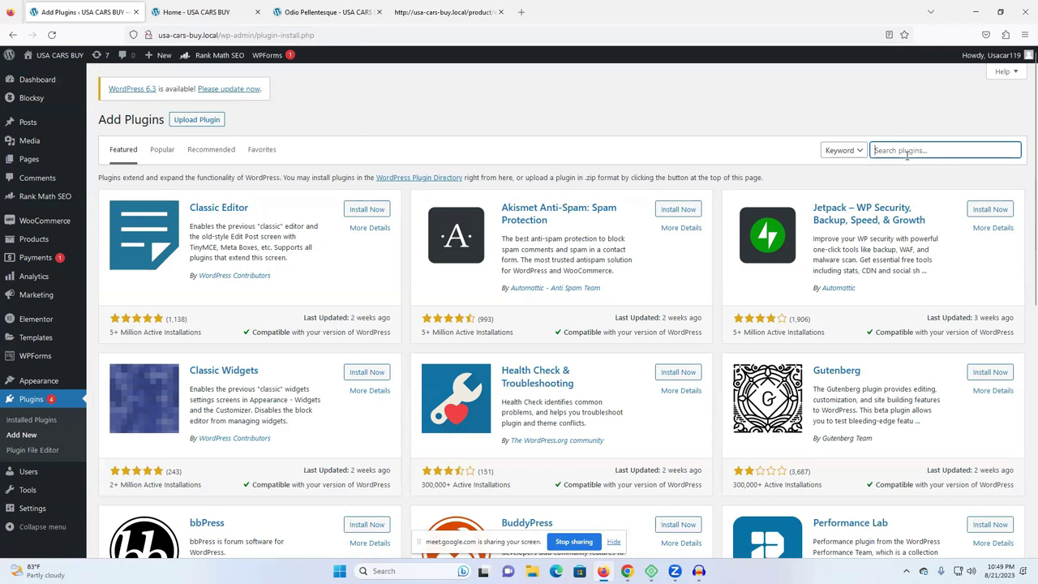
pyautogui.click(906, 154)
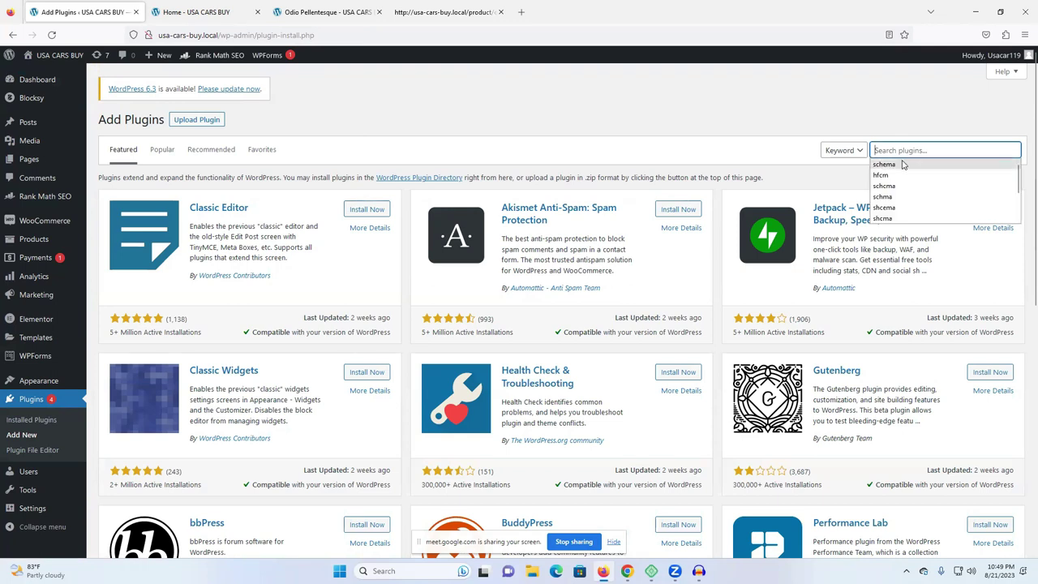
pyautogui.click(902, 164)
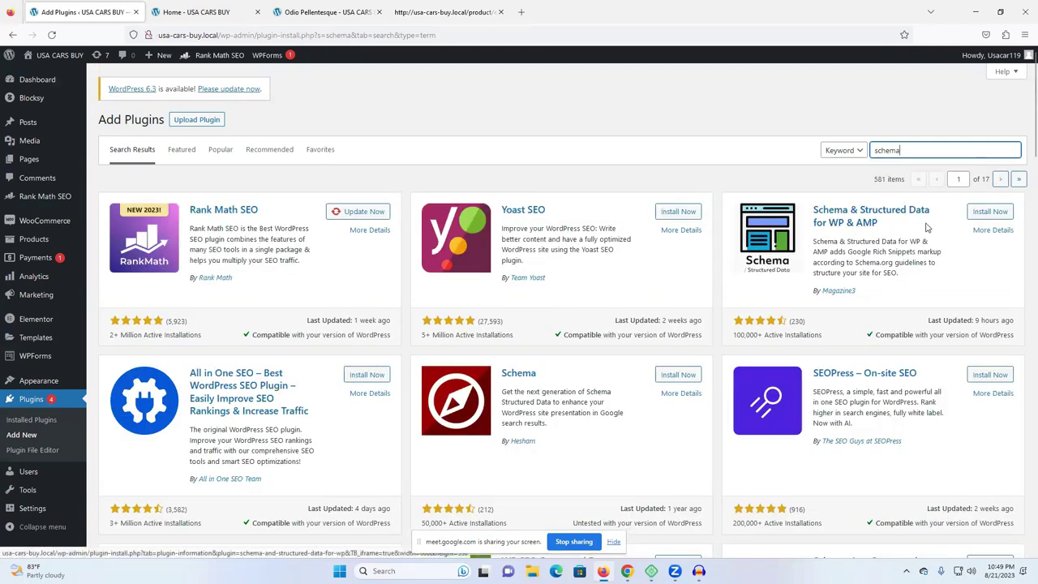
# - Install and activate the Schema & Structured Data for WP & AMP plugin
pyautogui.click(987, 214)
pyautogui.click(988, 214)
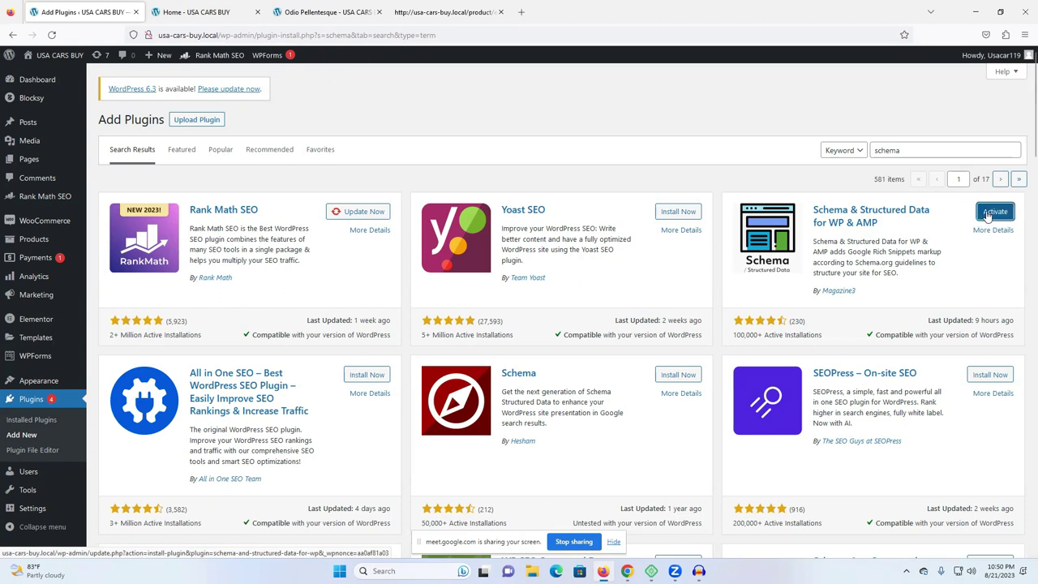
pyautogui.click(987, 214)
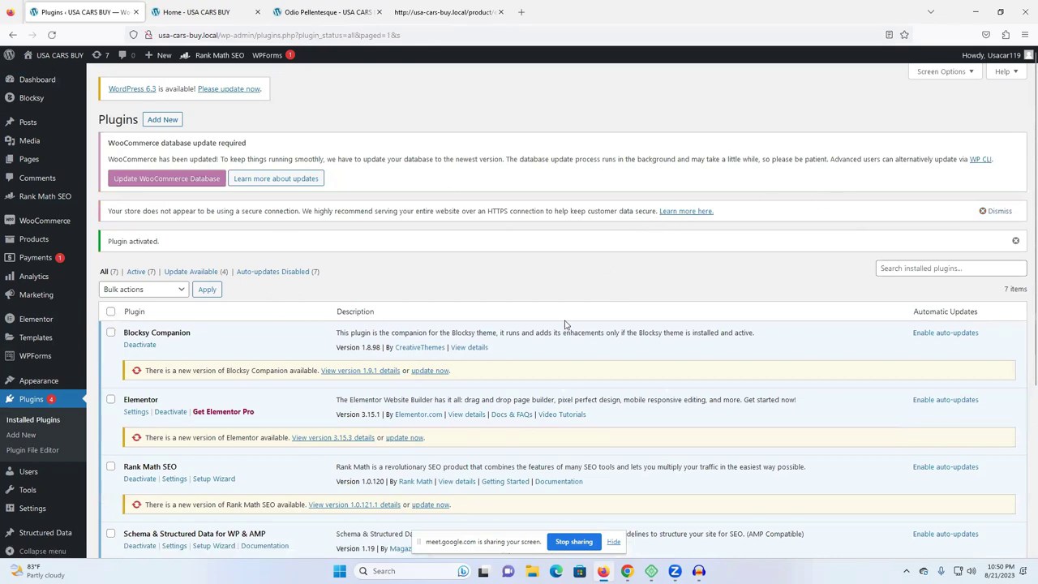
pyautogui.scroll(-3, 559, 316)
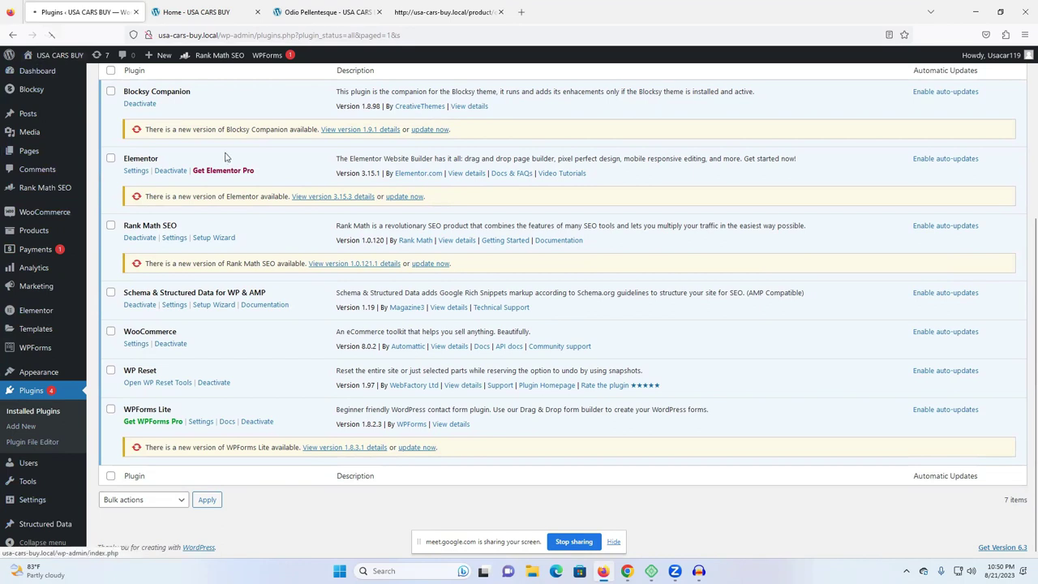
pyautogui.scroll(1, 227, 159)
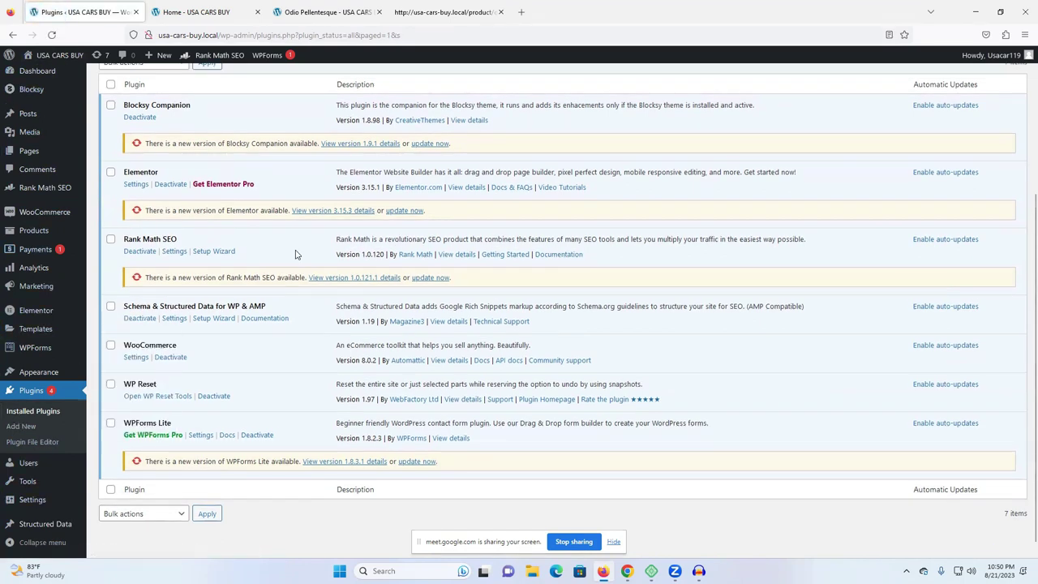
# - Add a new schema type under Structured Data, choose Product as its schema type and continue to the placement settings
pyautogui.moveTo(28, 481)
pyautogui.moveTo(24, 503)
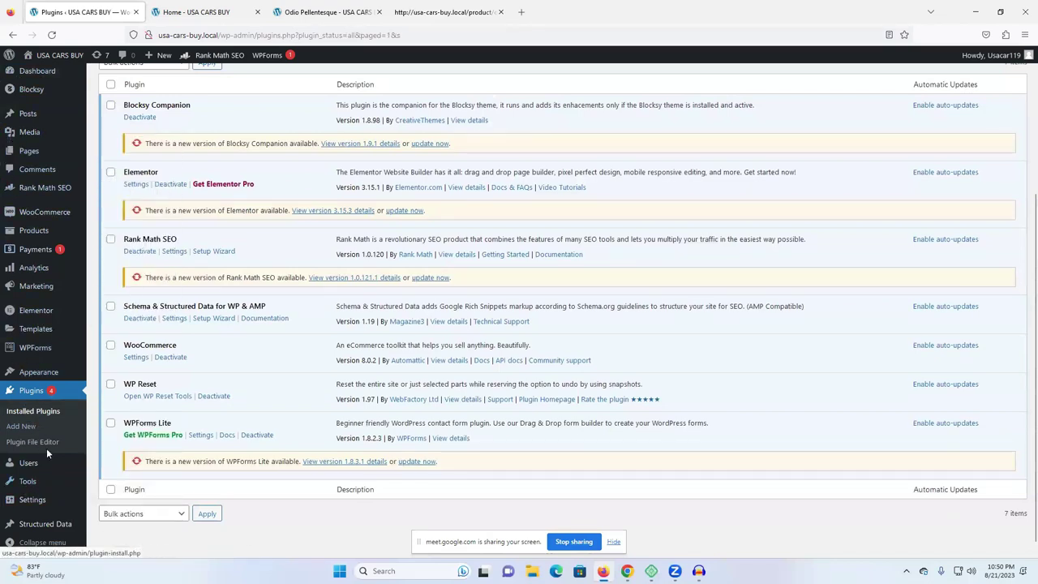
pyautogui.moveTo(33, 527)
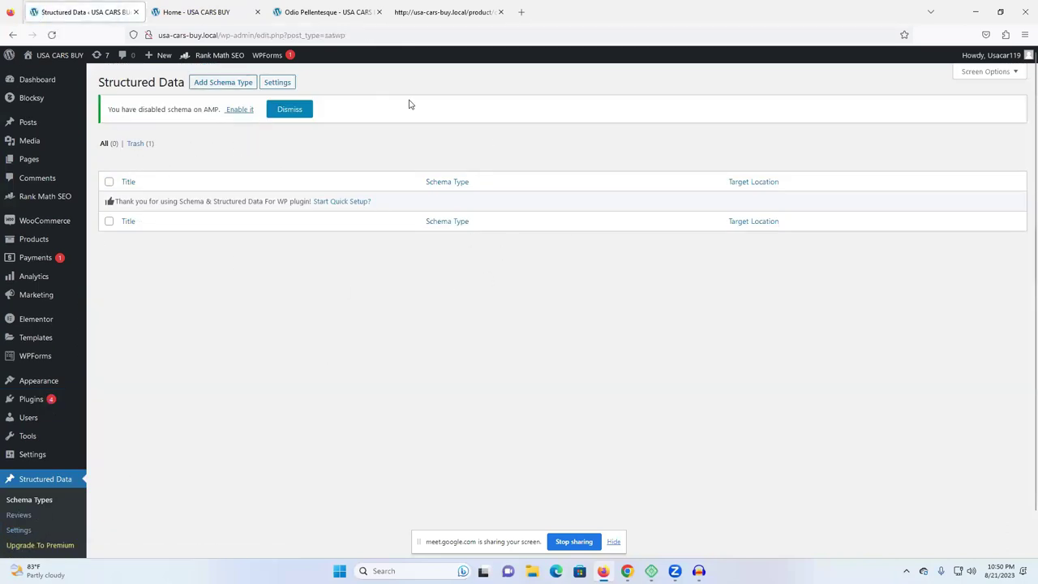
pyautogui.click(217, 84)
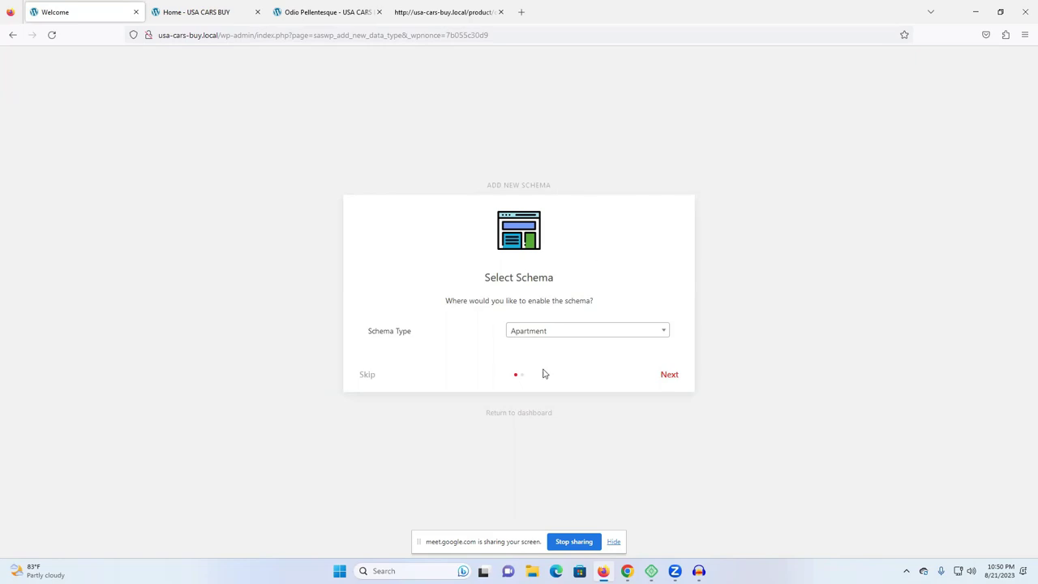
pyautogui.click(568, 332)
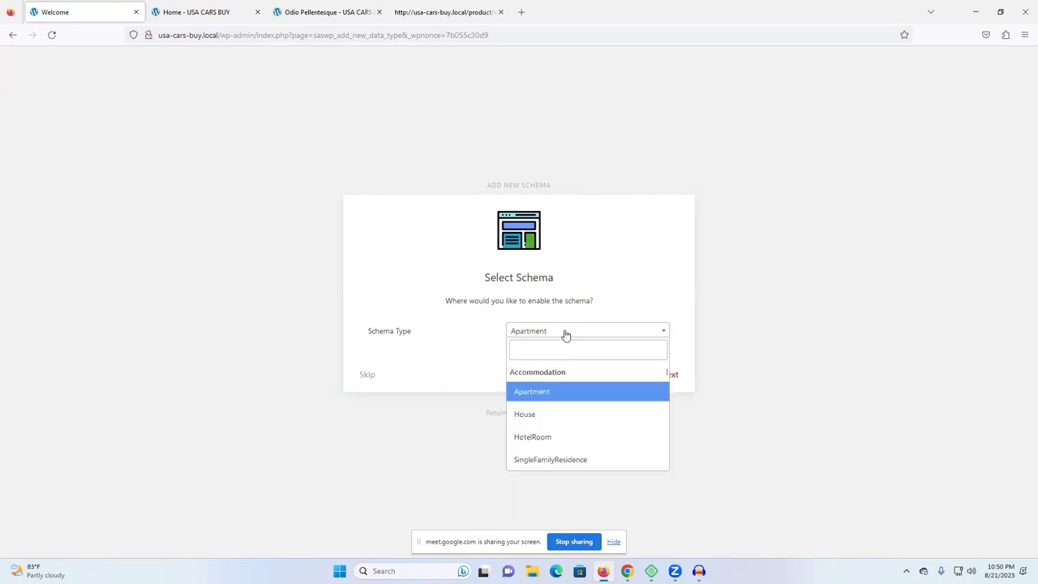
pyautogui.click(559, 353)
pyautogui.write('pr')
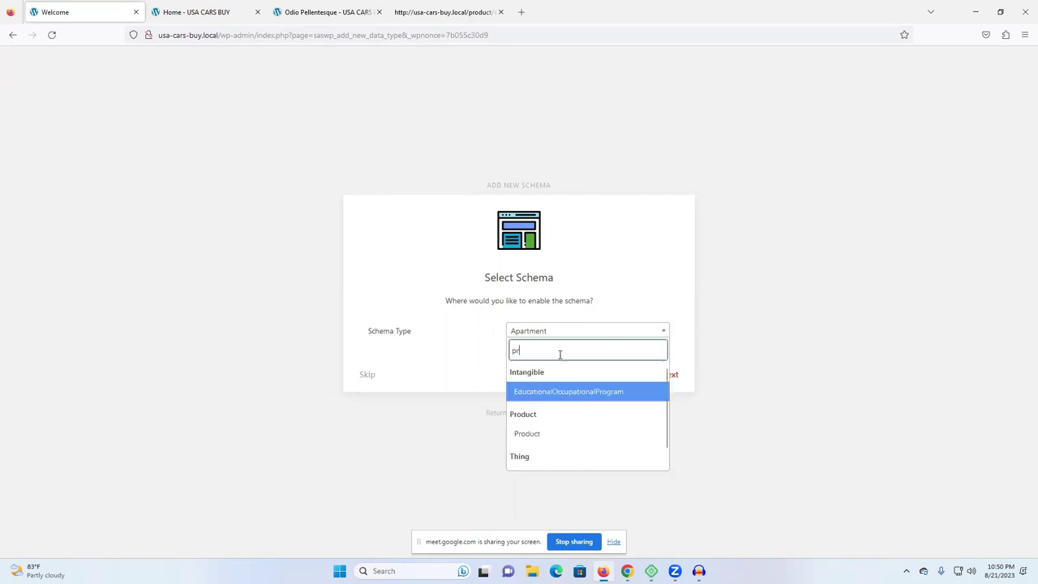
pyautogui.click(556, 432)
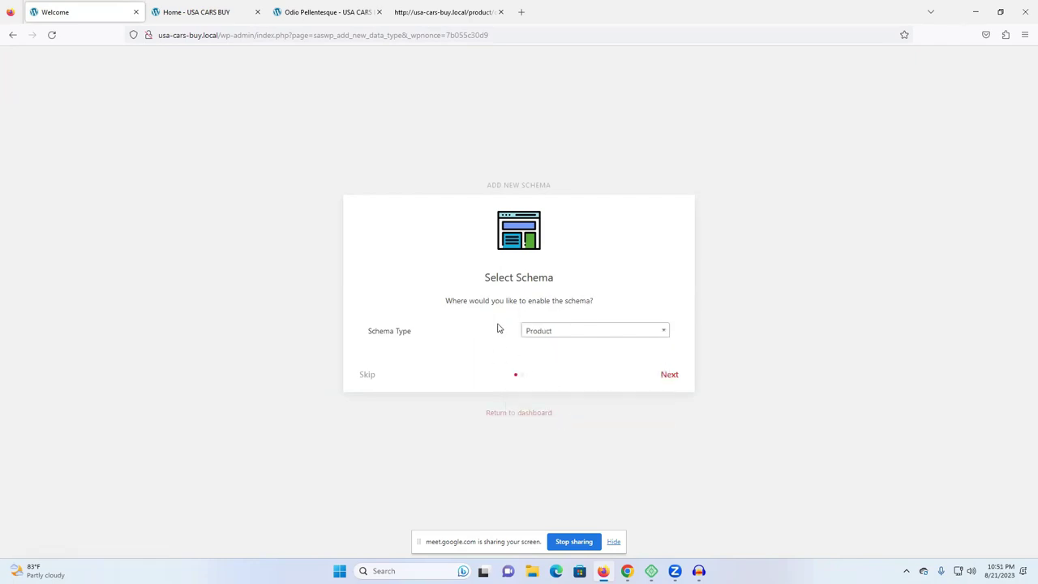
pyautogui.click(668, 374)
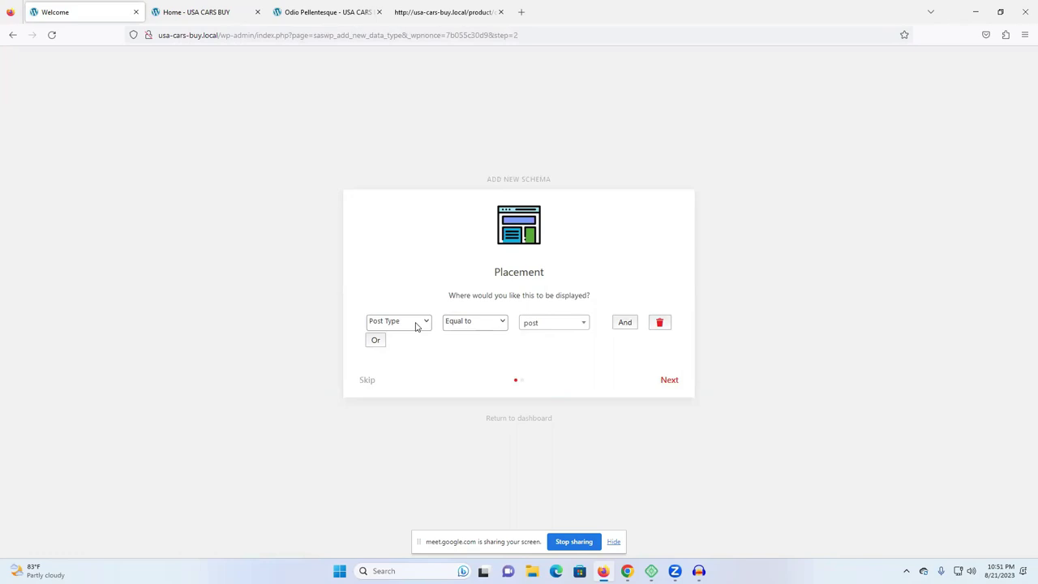
# - Place the schema where Post Type is equal to product, finish the setup and open the new schema for editing
pyautogui.click(547, 331)
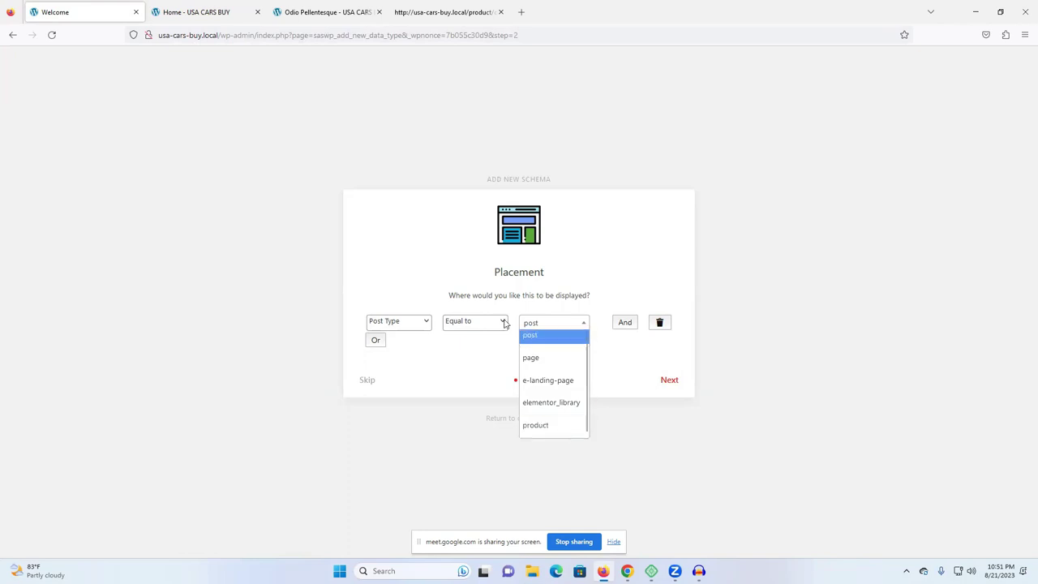
pyautogui.click(536, 425)
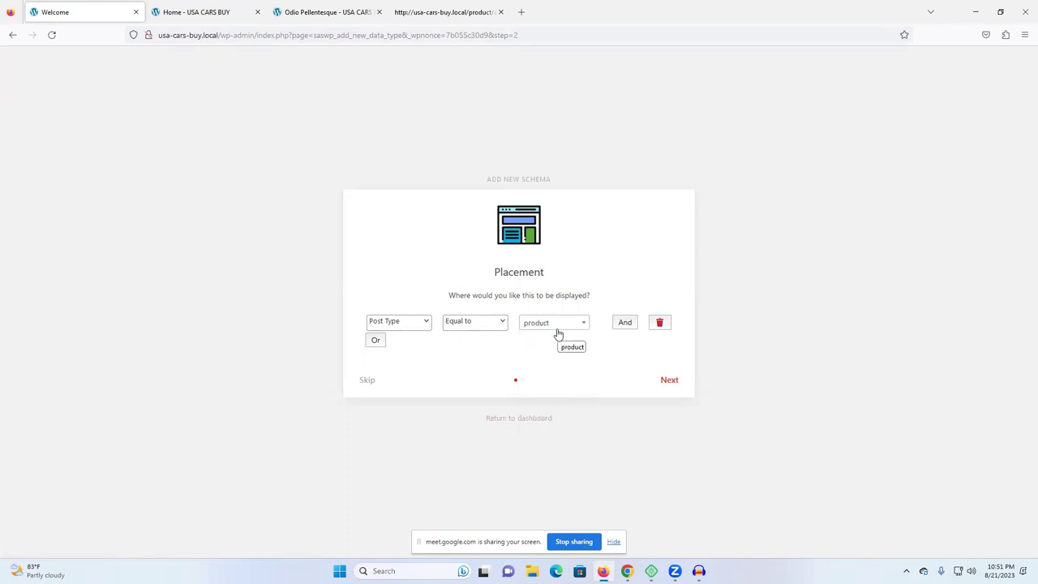
pyautogui.click(669, 381)
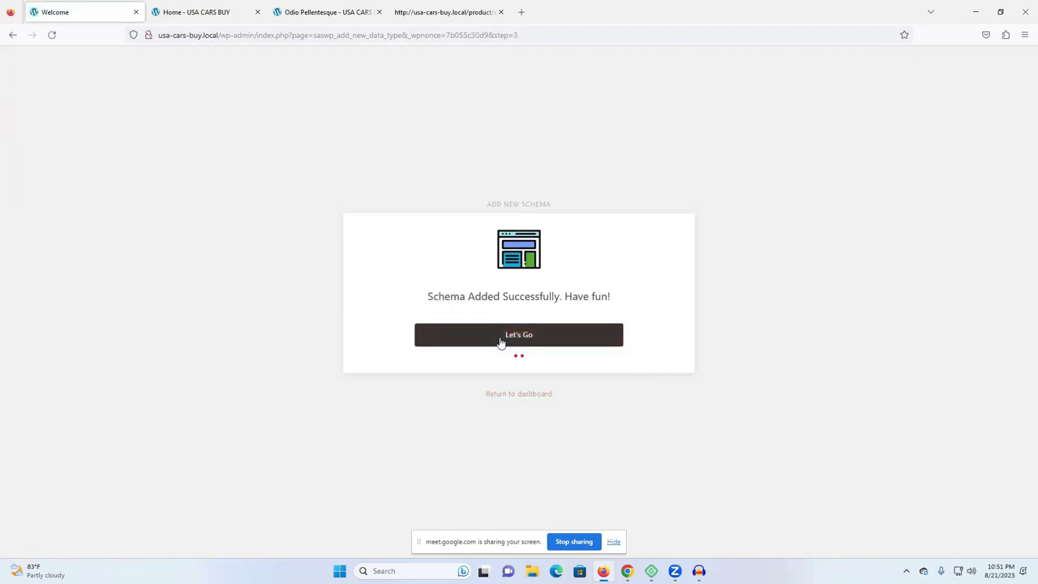
pyautogui.click(538, 343)
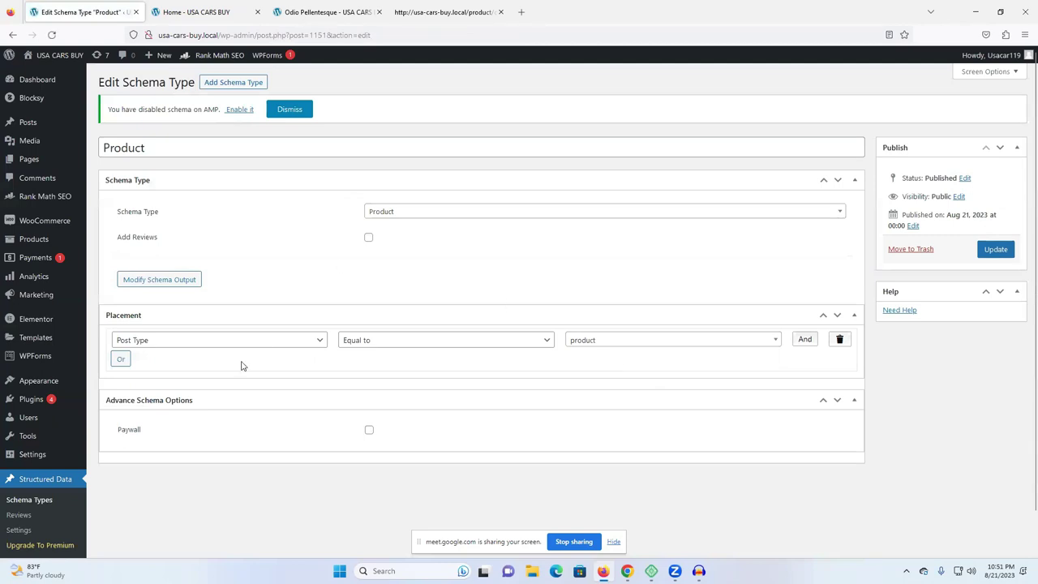
pyautogui.scroll(-1, 244, 389)
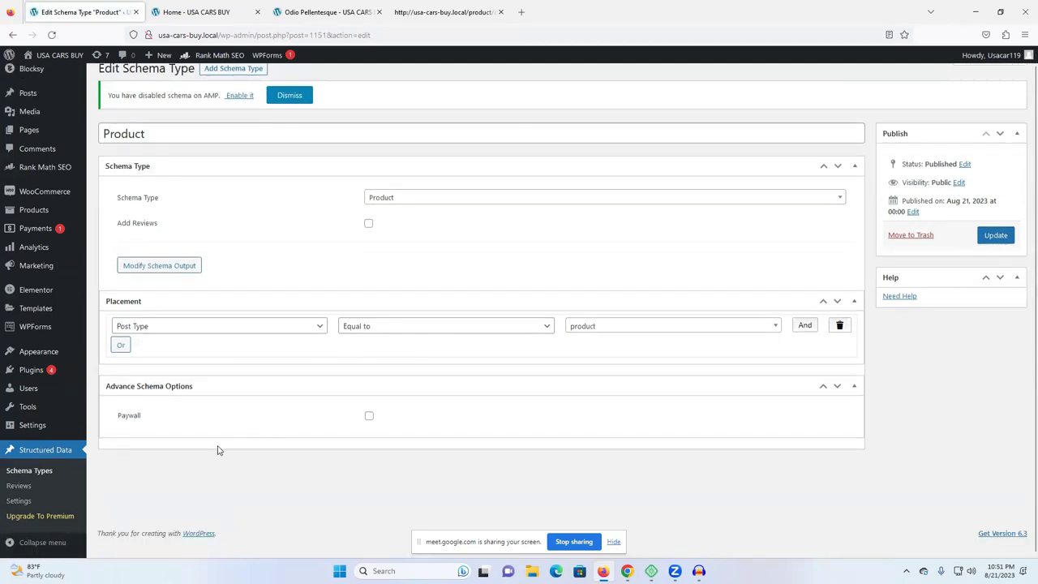
pyautogui.scroll(1, 217, 450)
# - Reload the Odio Pellentesque product page, open its source code and search it for "schema" to check the Product type markup
pyautogui.click(323, 12)
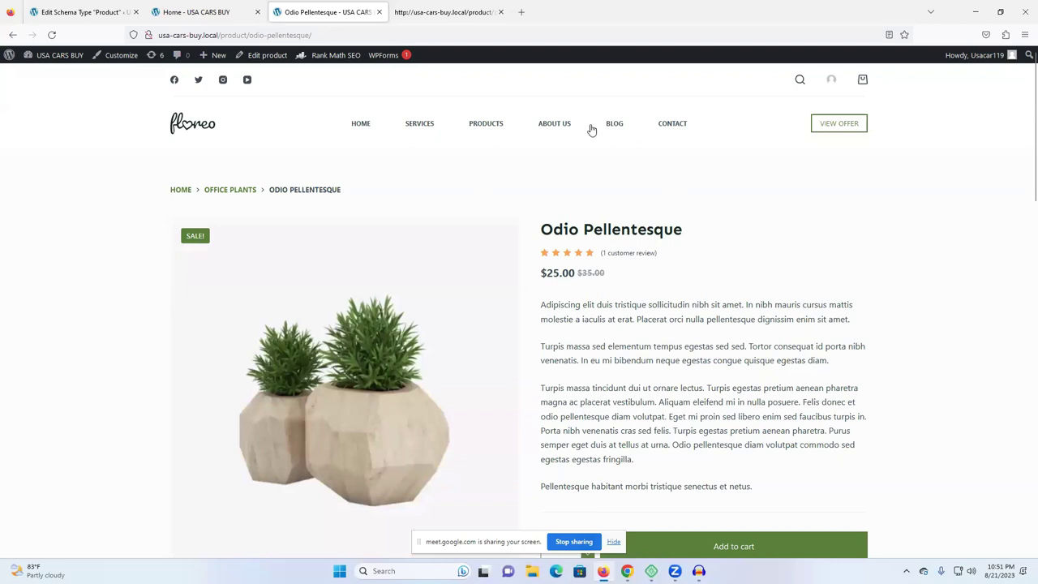
pyautogui.click(52, 35)
pyautogui.hotkey('ctrl', 'u')
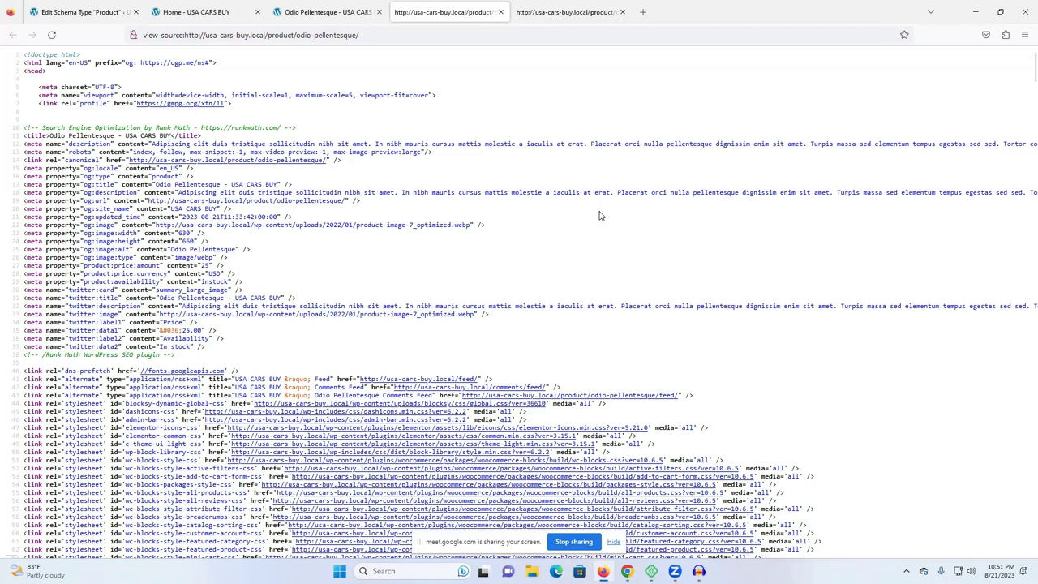
pyautogui.hotkey('ctrl', 'f')
pyautogui.press('Return')
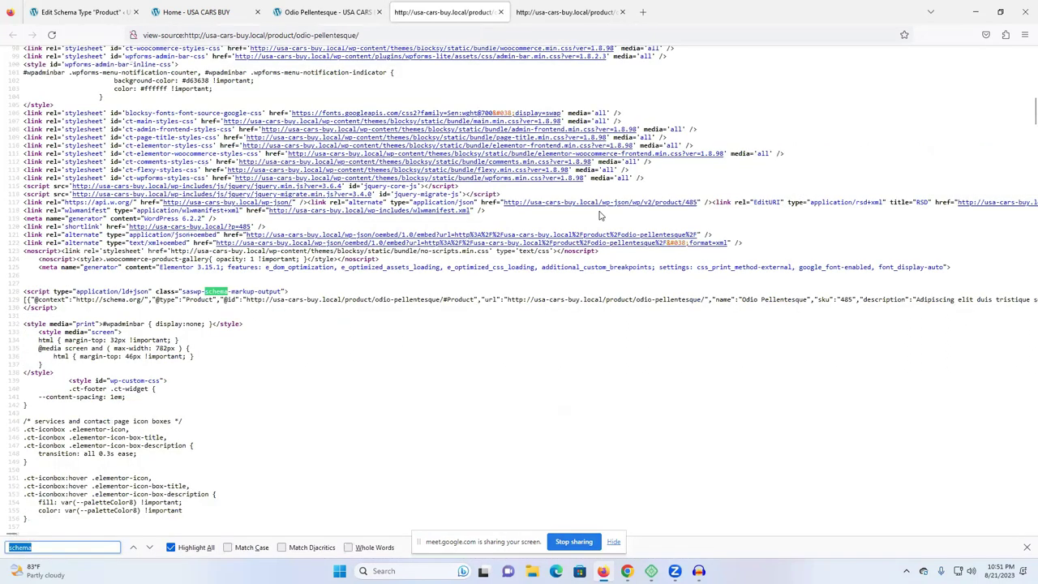
pyautogui.click(146, 309)
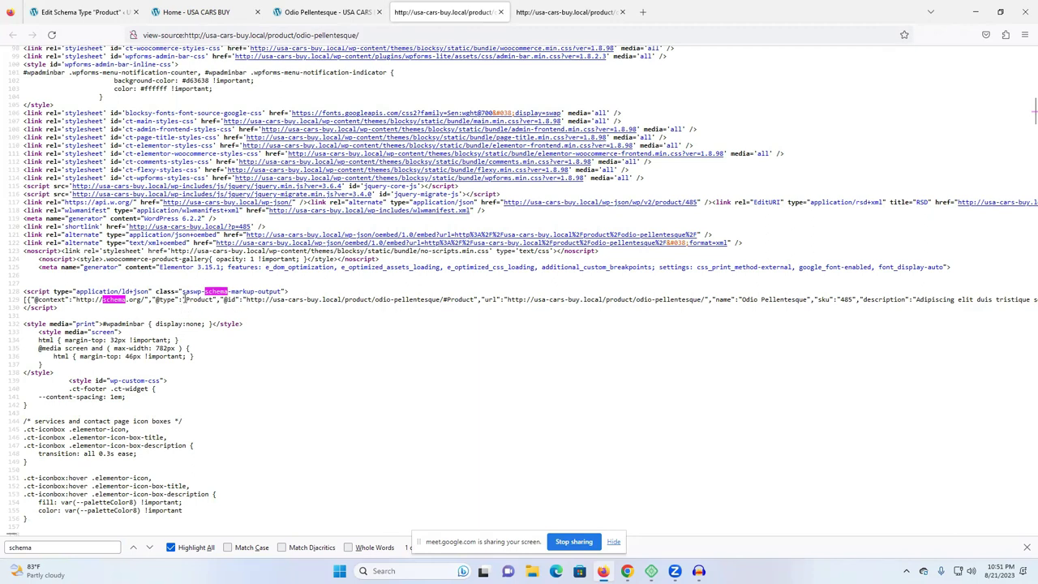
pyautogui.moveTo(148, 301); pyautogui.dragTo(225, 300)
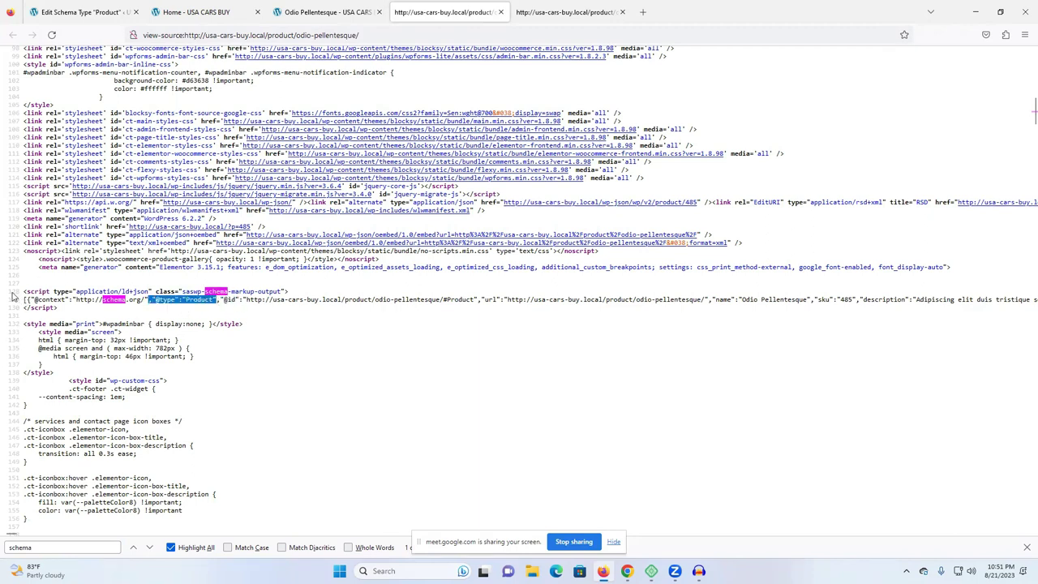
# - Compare the earlier Odio Pellentesque page source containing the Rank Math schema with the newly opened source containing the plugin's schema markup
pyautogui.click(523, 8)
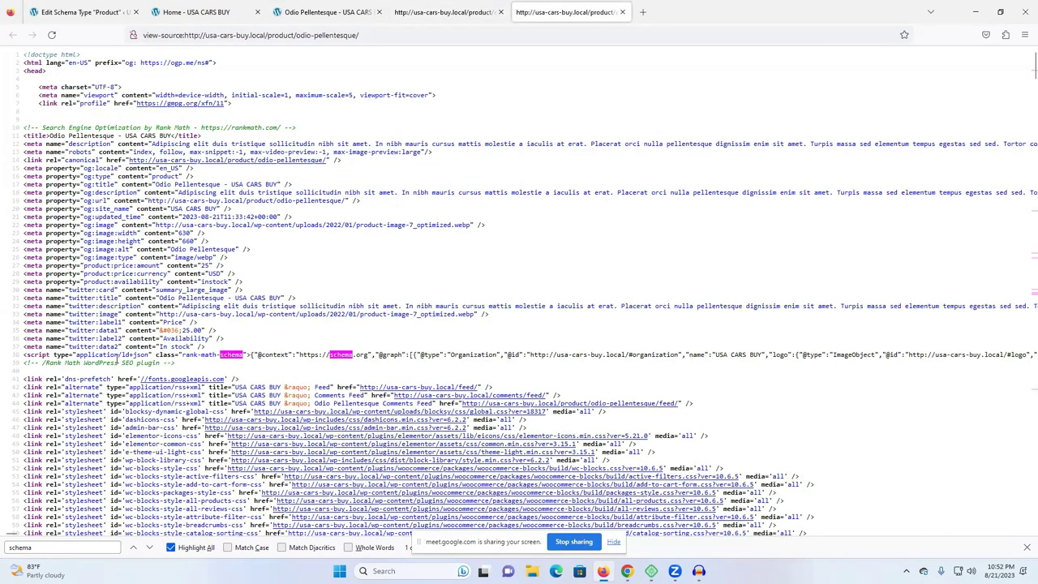
pyautogui.scroll(-4, 267, 307)
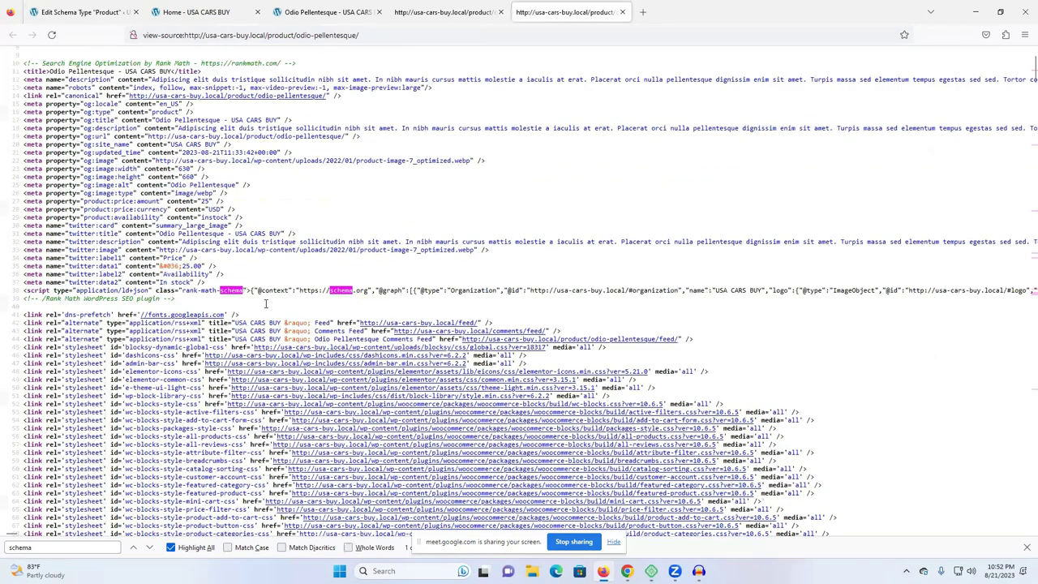
pyautogui.scroll(-3, 57, 480)
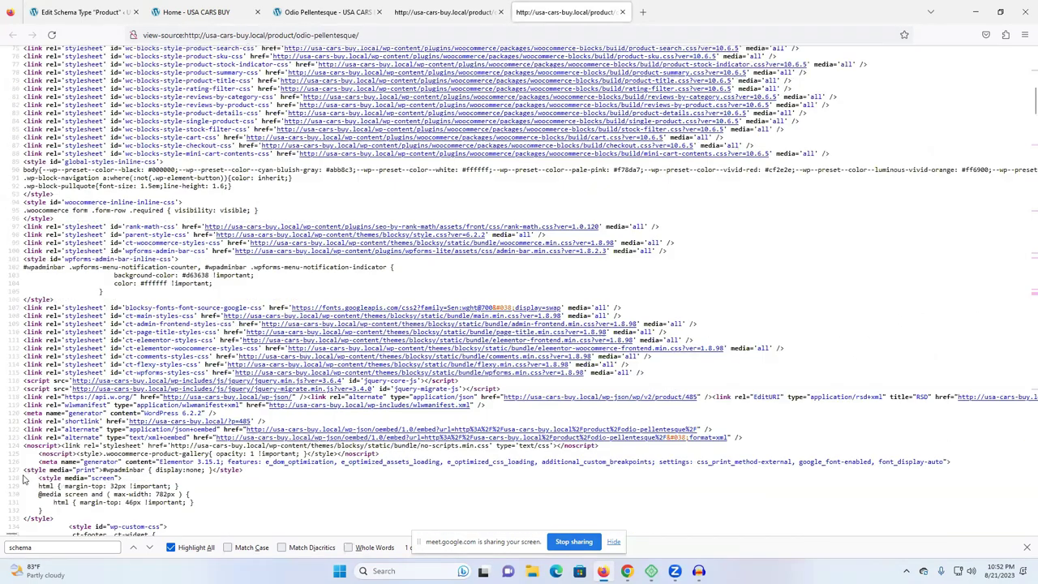
pyautogui.tripleClick(32, 440)
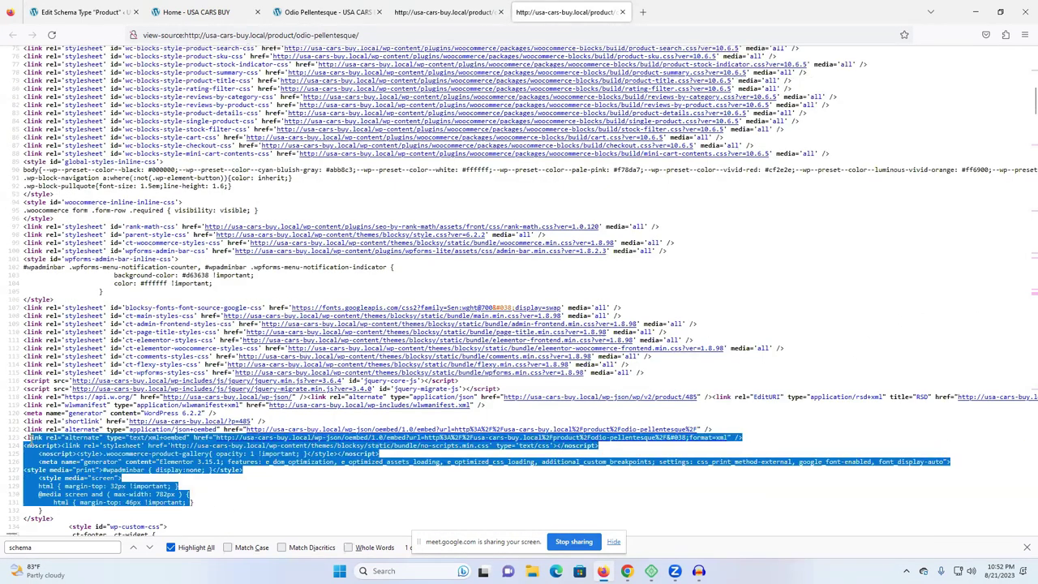
pyautogui.click(430, 16)
pyautogui.click(136, 292)
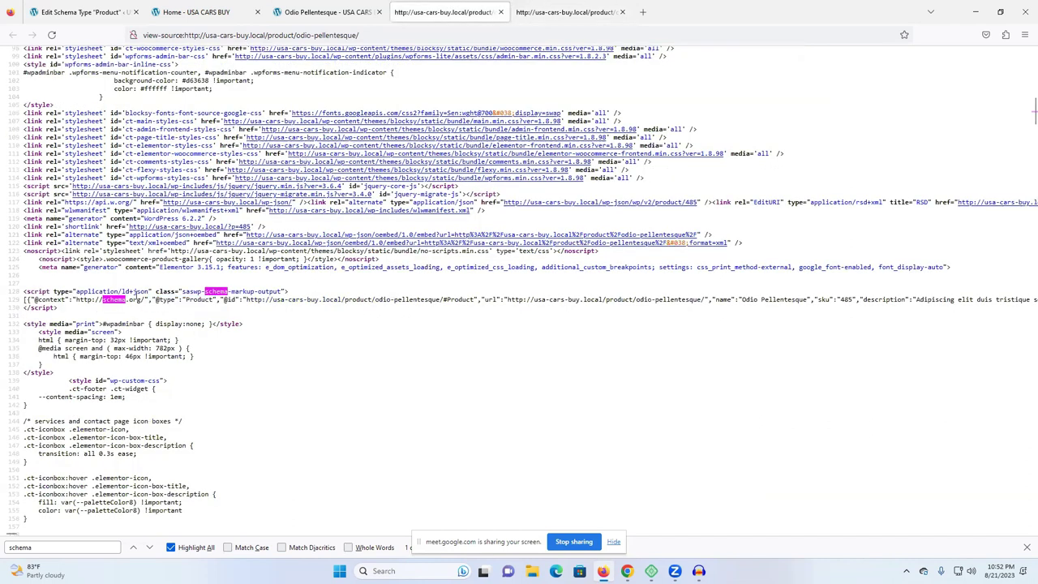
# - Open the Tellus Molestie product page from the product list on the site's home page
pyautogui.click(318, 6)
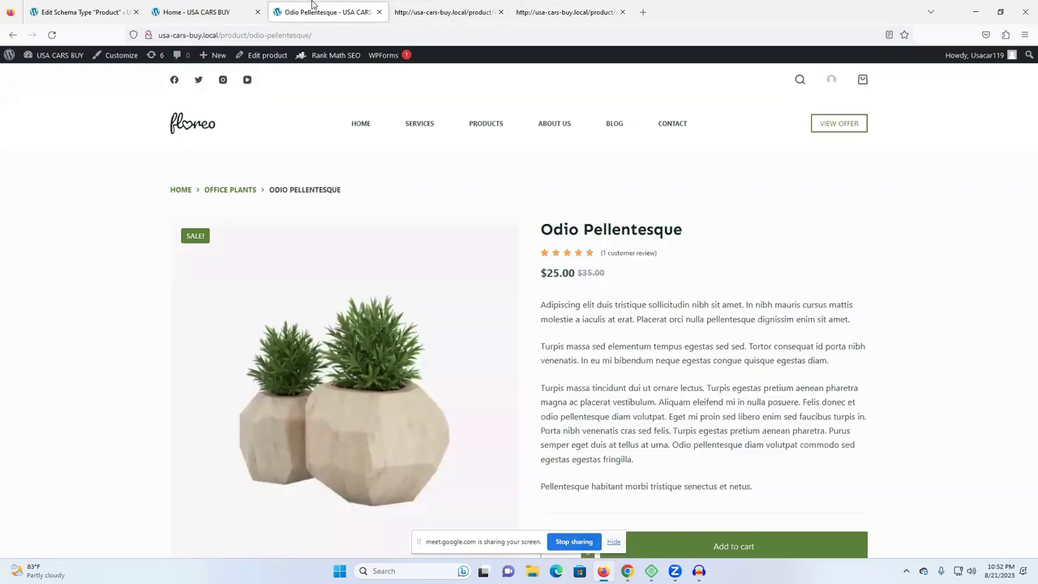
pyautogui.click(199, 12)
pyautogui.scroll(-2, 583, 292)
pyautogui.click(640, 276)
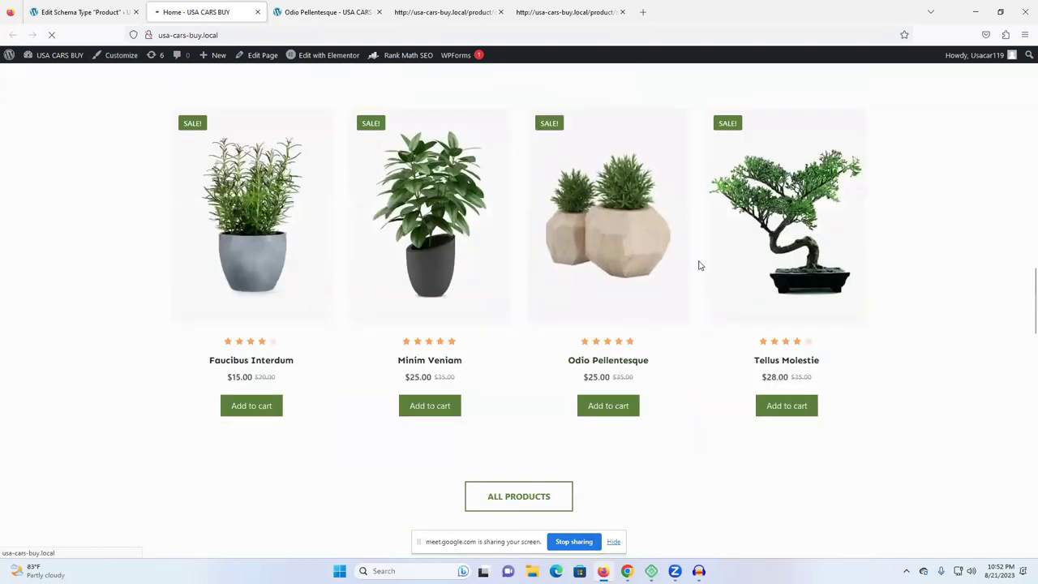
pyautogui.scroll(-2, 779, 276)
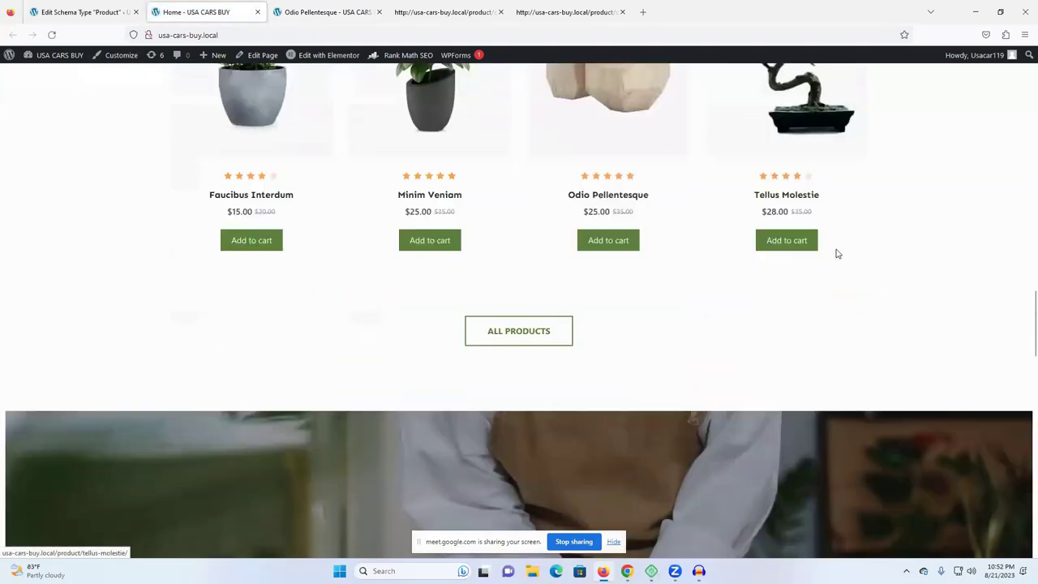
pyautogui.click(811, 209)
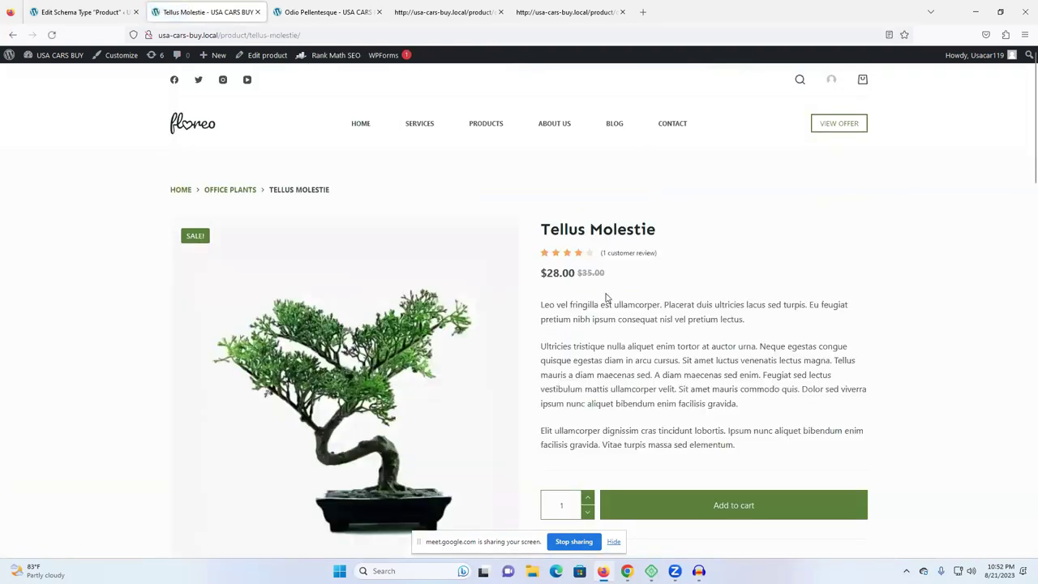
# - Open the page source of Tellus Molestie and search it for "schema" to inspect the Product markup
pyautogui.hotkey('ctrl', 'u')
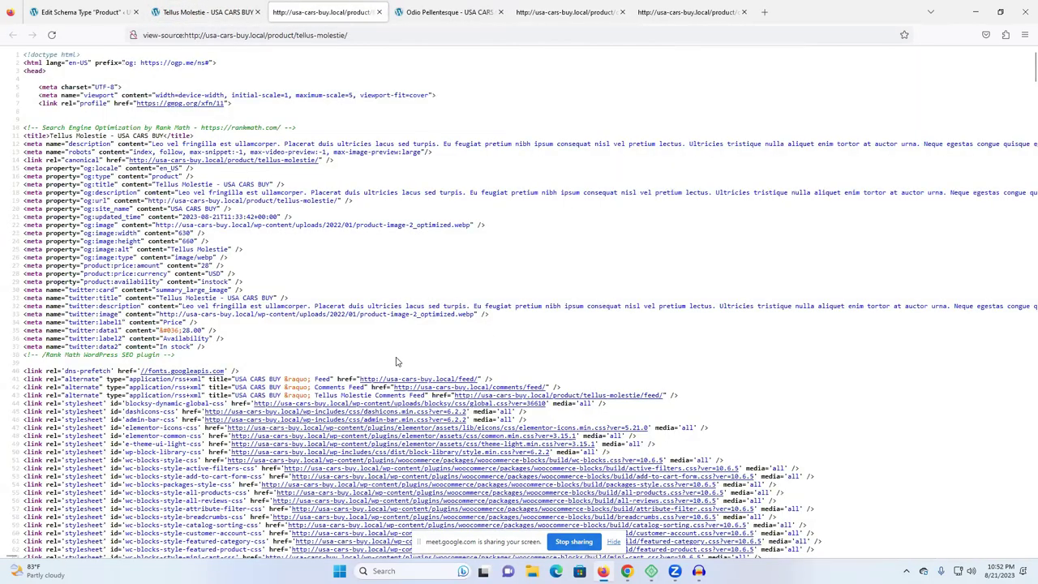
pyautogui.hotkey('ctrl', 'f')
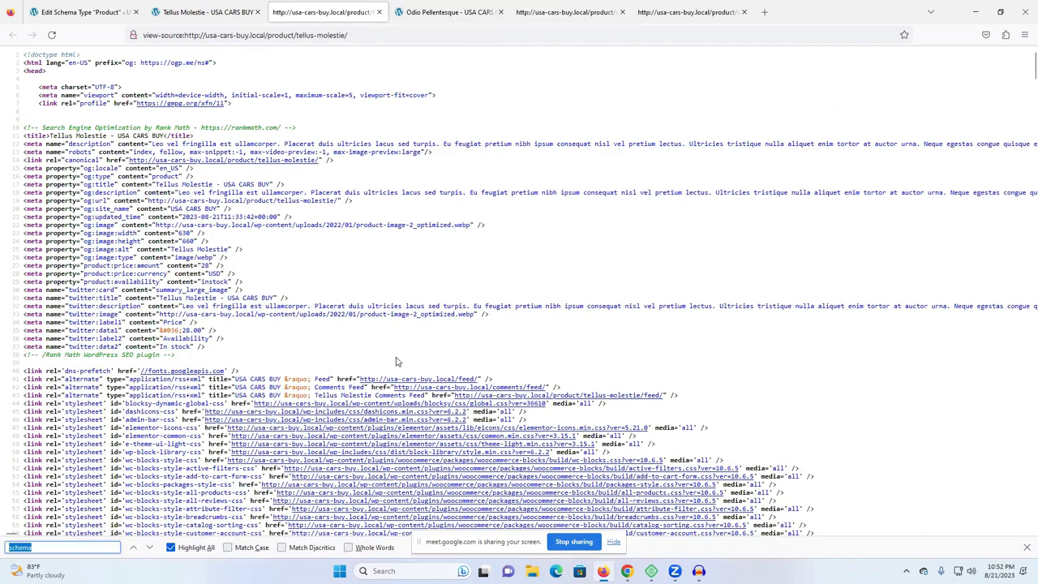
pyautogui.press('Return')
pyautogui.moveTo(166, 300); pyautogui.dragTo(253, 301)
pyautogui.click(340, 323)
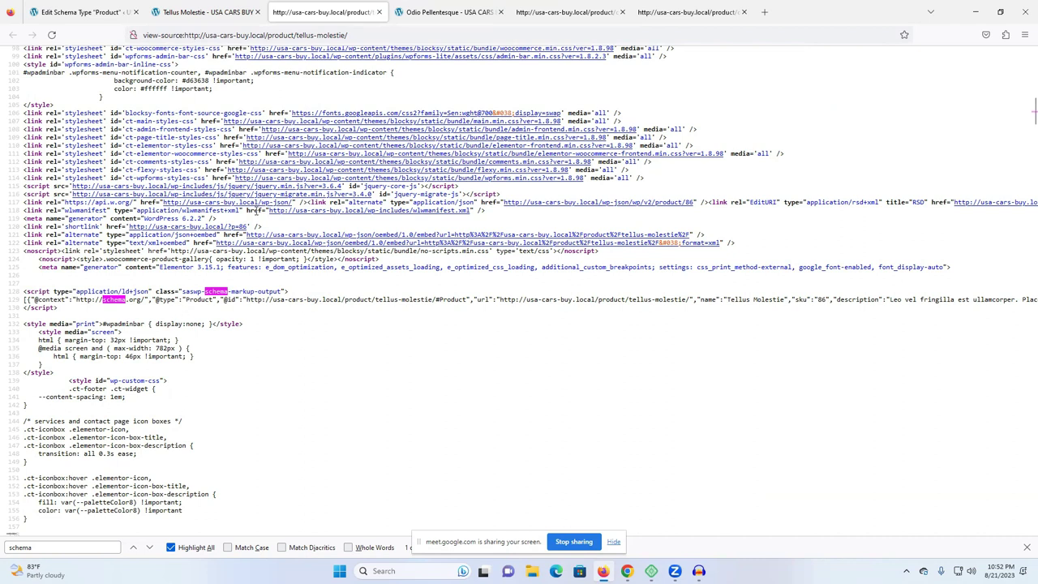
# - Close the older Odio Pellentesque source and compare its newer source with the Tellus Molestie source
pyautogui.click(452, 10)
pyautogui.click(642, 10)
pyautogui.click(367, 388)
pyautogui.click(608, 12)
pyautogui.click(744, 12)
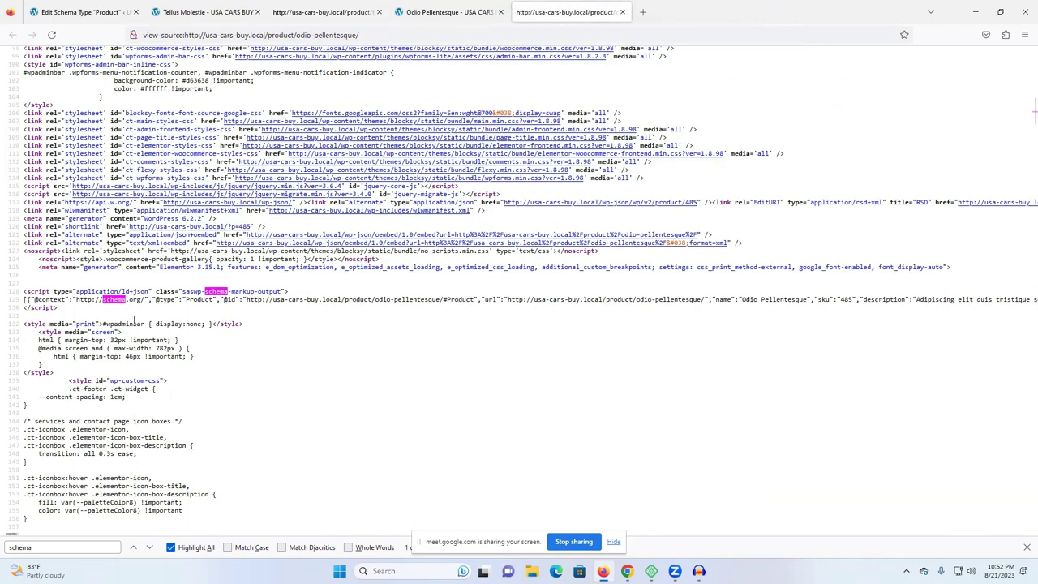
pyautogui.click(450, 11)
pyautogui.click(323, 10)
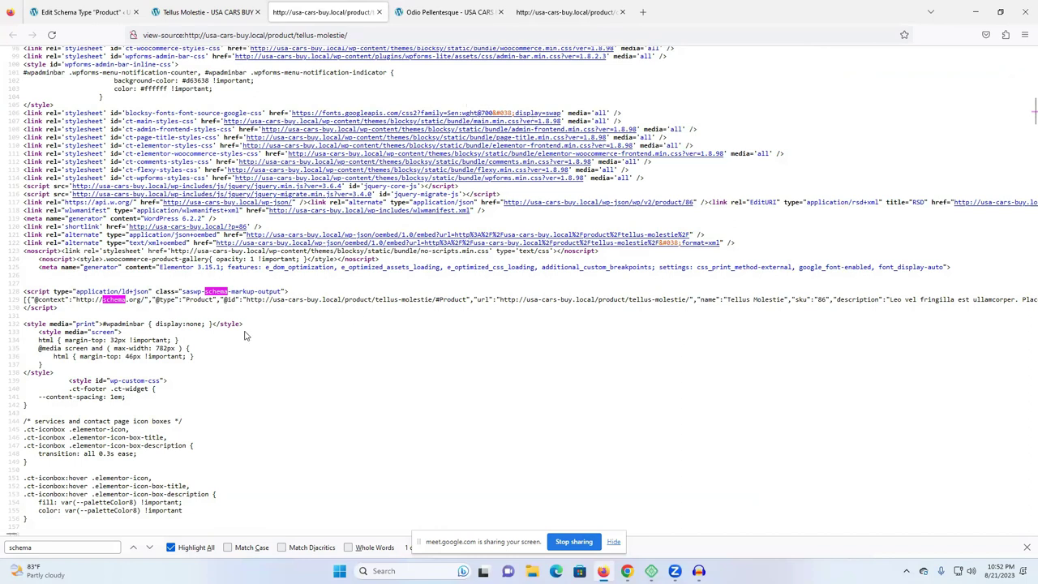
# - Close both page sources and the Odio Pellentesque page, and return to editing the Product schema type
pyautogui.scroll(12, 351, 356)
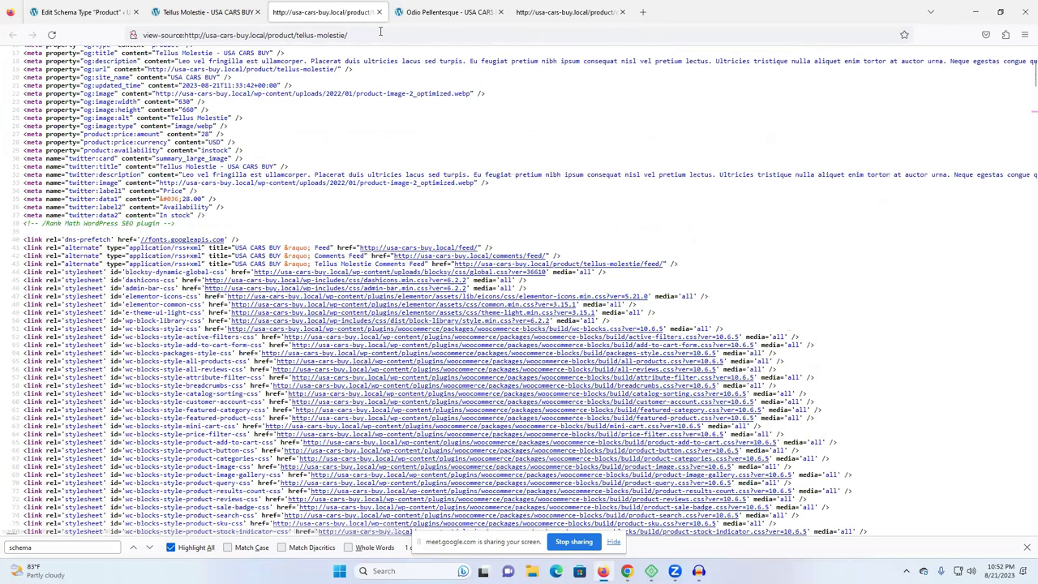
pyautogui.click(378, 12)
pyautogui.click(379, 12)
pyautogui.click(378, 12)
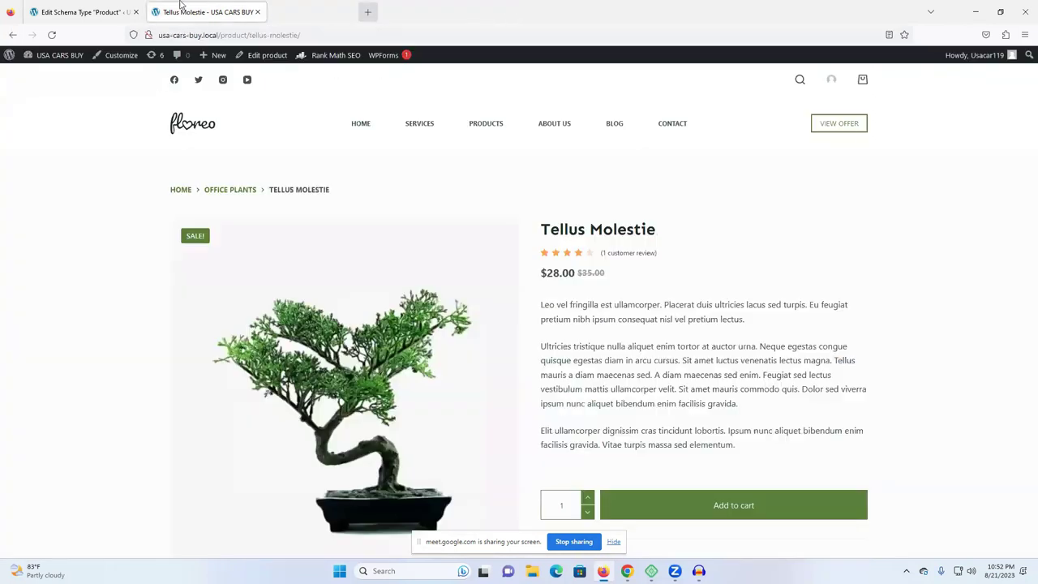
pyautogui.click(81, 12)
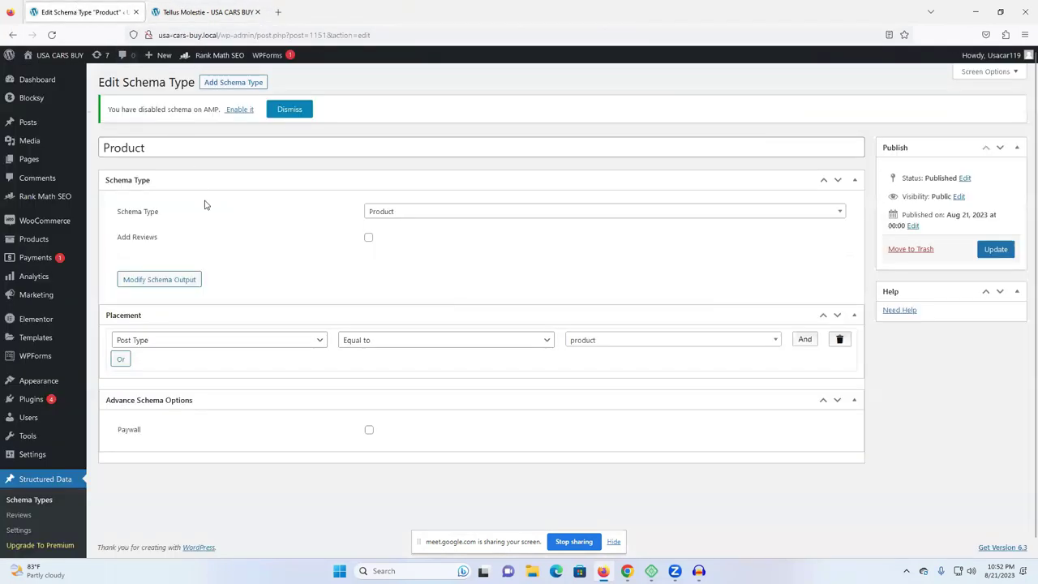
# - View the Posts list in the WordPress admin and open the Rank Math SEO dashboard
pyautogui.click(54, 128)
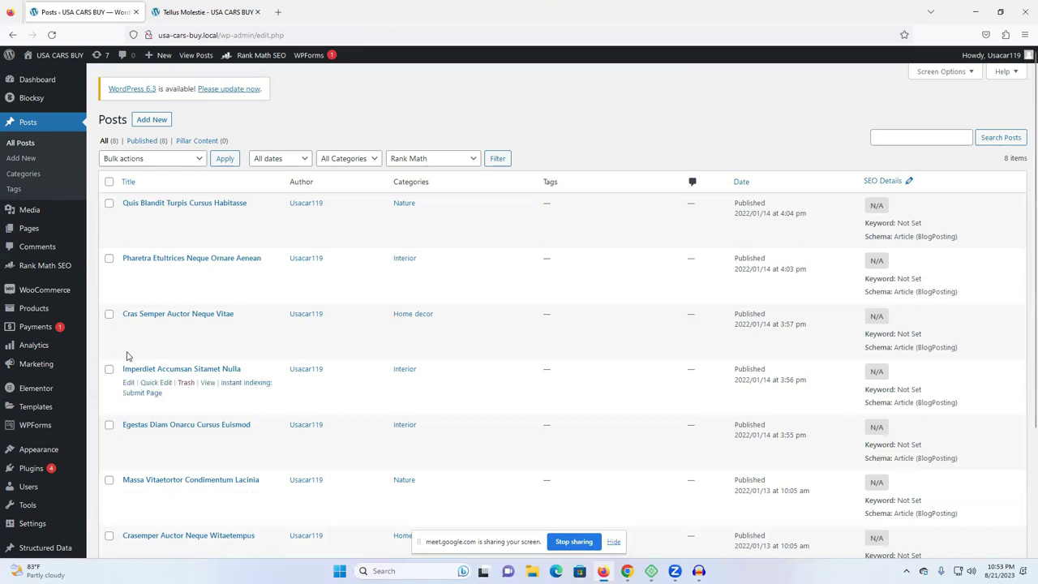
pyautogui.moveTo(42, 234)
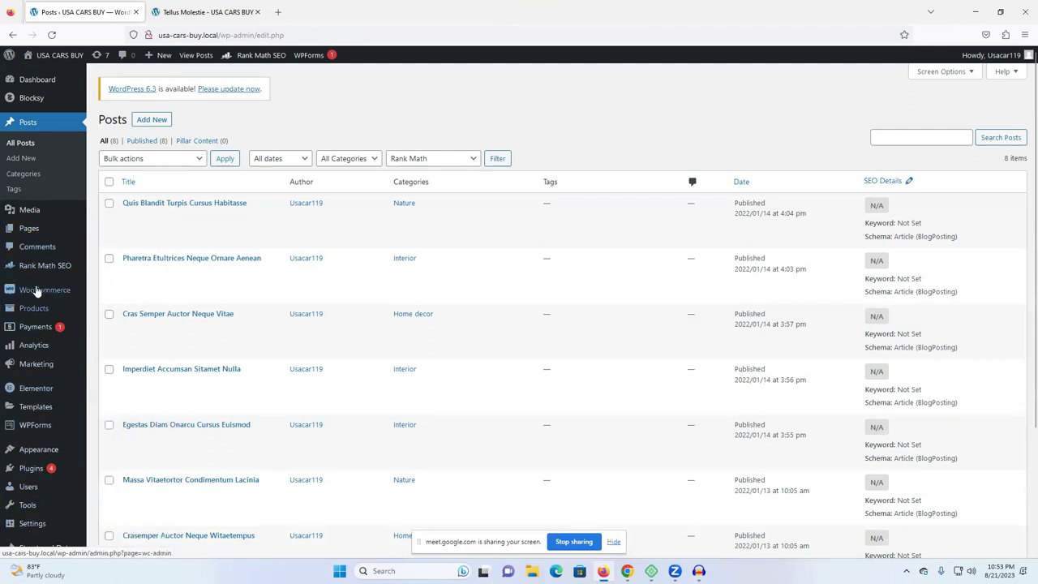
pyautogui.moveTo(30, 270)
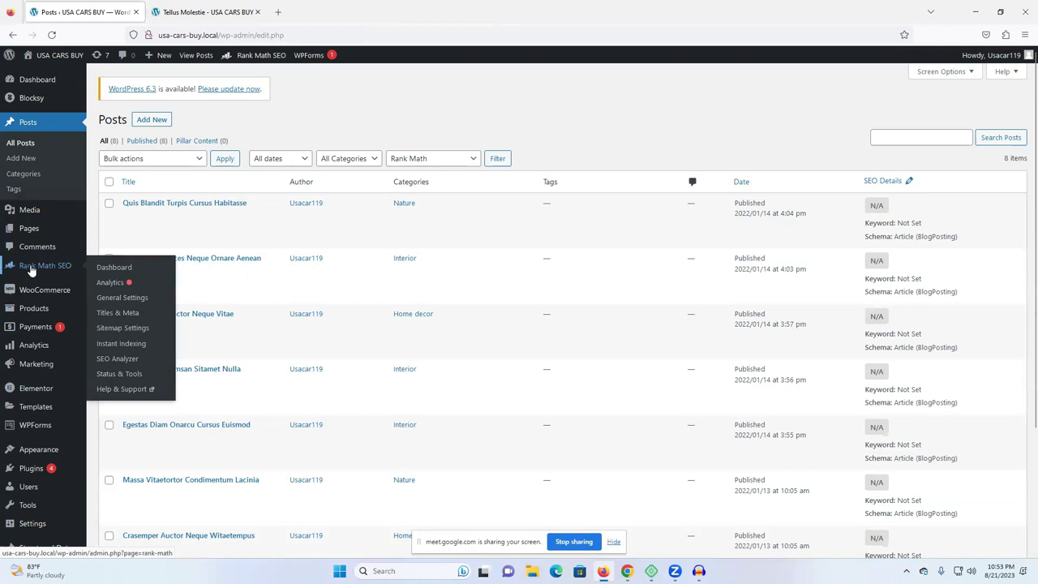
pyautogui.click(37, 267)
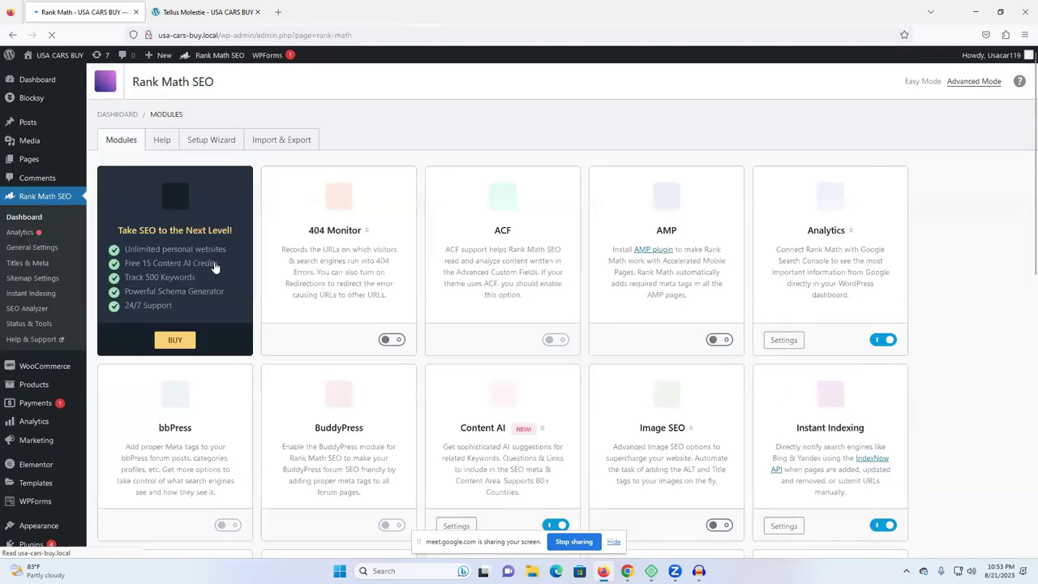
# - Look through the Rank Math modules to find the Schema (Structured Data) module
pyautogui.scroll(-3, 579, 280)
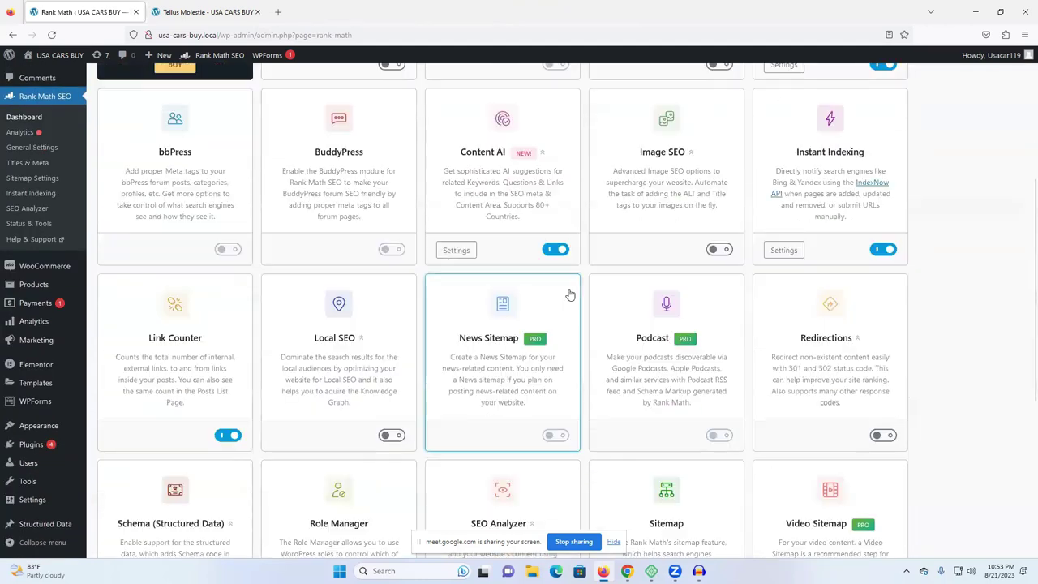
pyautogui.scroll(-2, 570, 295)
pyautogui.scroll(-1, 637, 257)
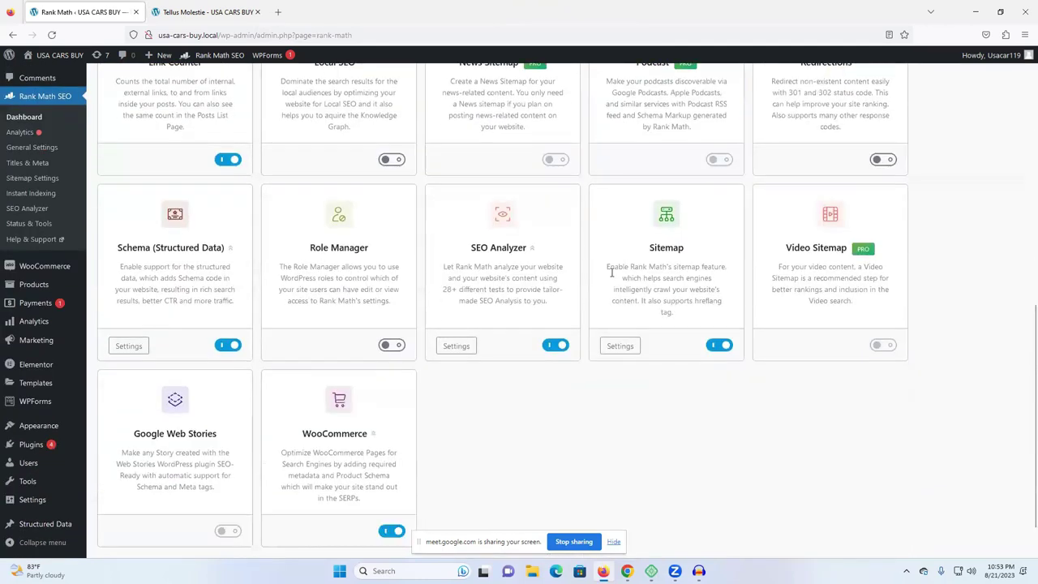
pyautogui.scroll(7, 464, 376)
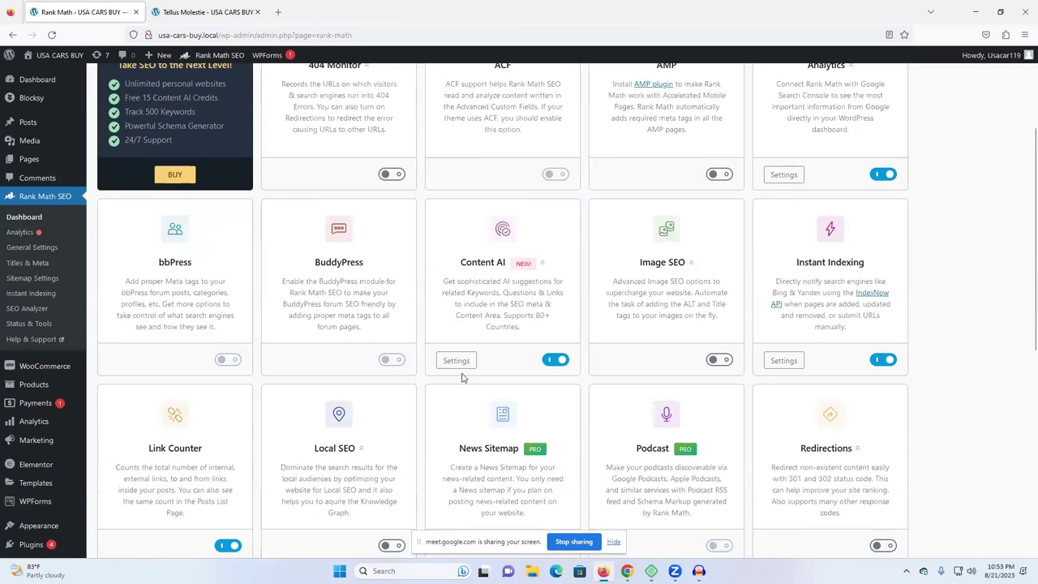
pyautogui.scroll(-2, 486, 337)
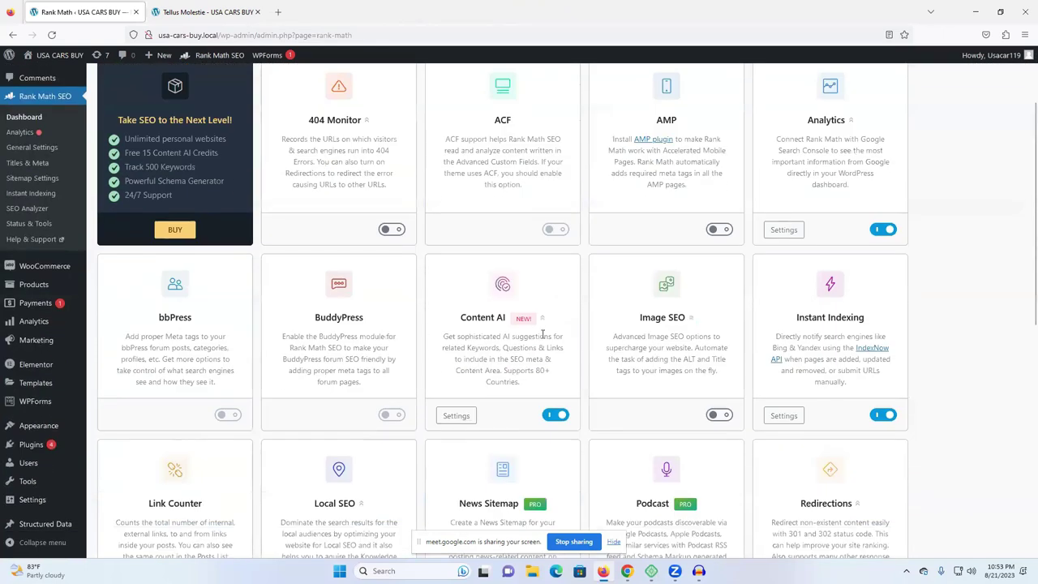
pyautogui.scroll(-2, 876, 318)
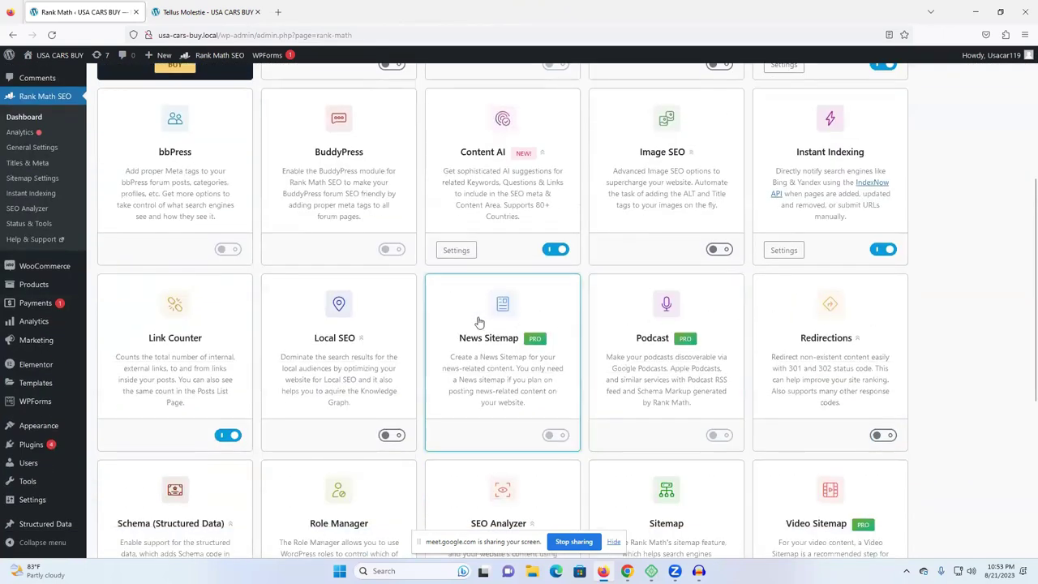
pyautogui.scroll(-1, 317, 319)
pyautogui.scroll(-2, 317, 319)
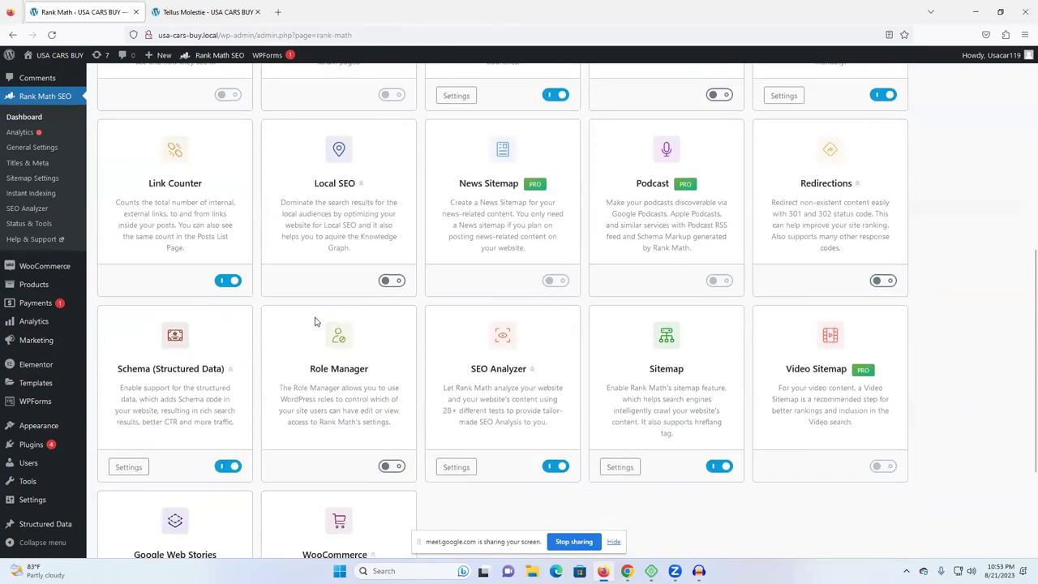
# - Disable Rank Math's Schema (Structured Data) module and enable it again
pyautogui.click(219, 457)
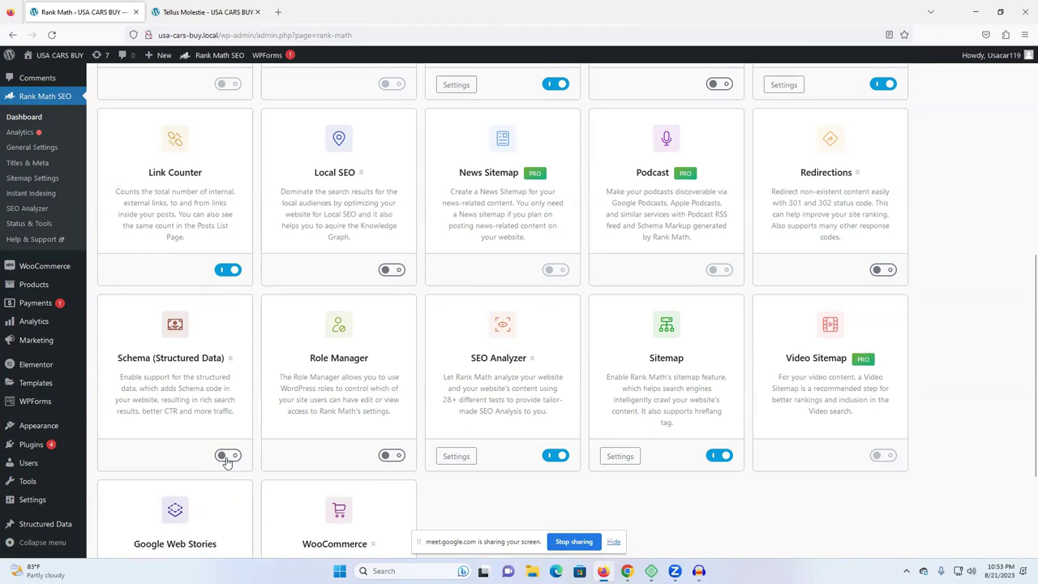
pyautogui.click(228, 456)
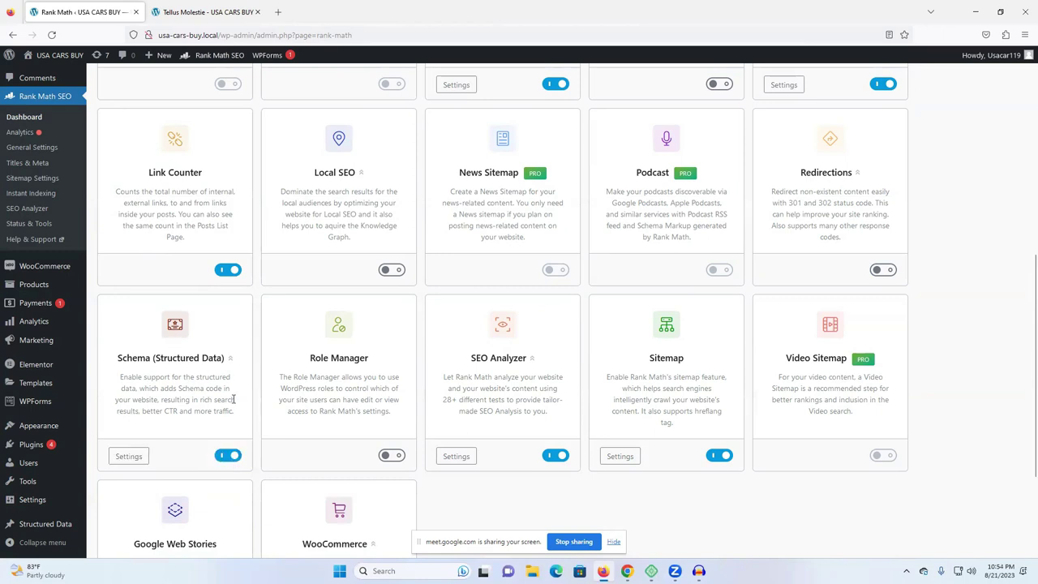
pyautogui.scroll(4, 106, 163)
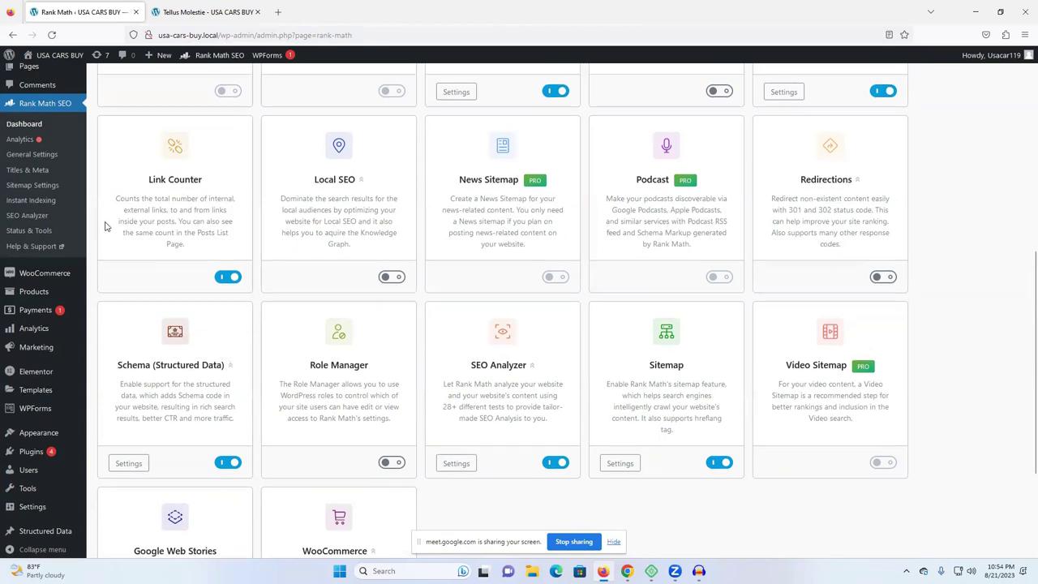
# - Open the "Quis Blandit Turpis Cursus Habitasse" post for editing and go to its Schema & Structured Data section
pyautogui.scroll(2, 40, 166)
pyautogui.click(38, 128)
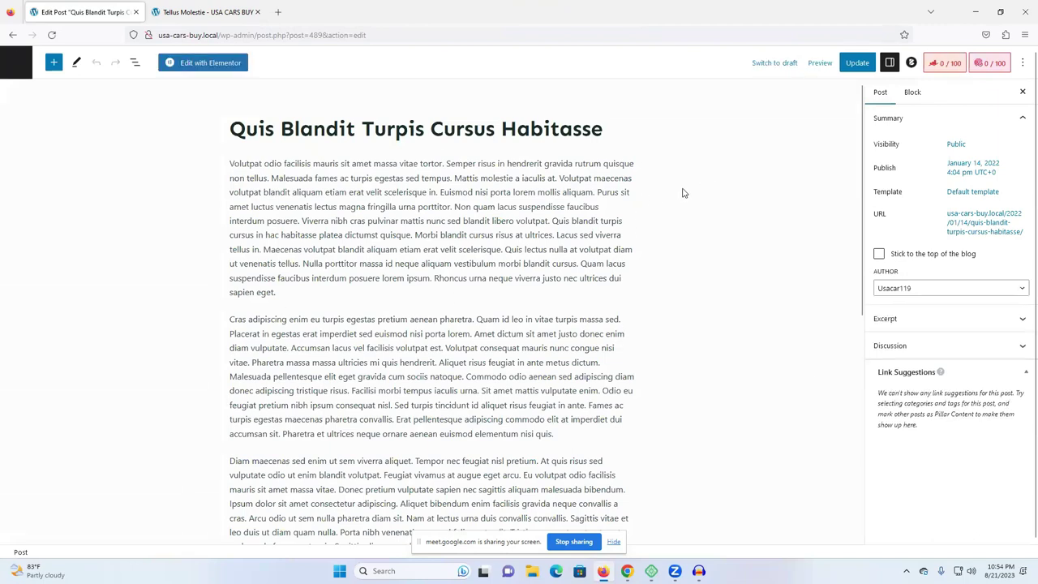
pyautogui.scroll(-5, 426, 306)
pyautogui.scroll(5, 462, 350)
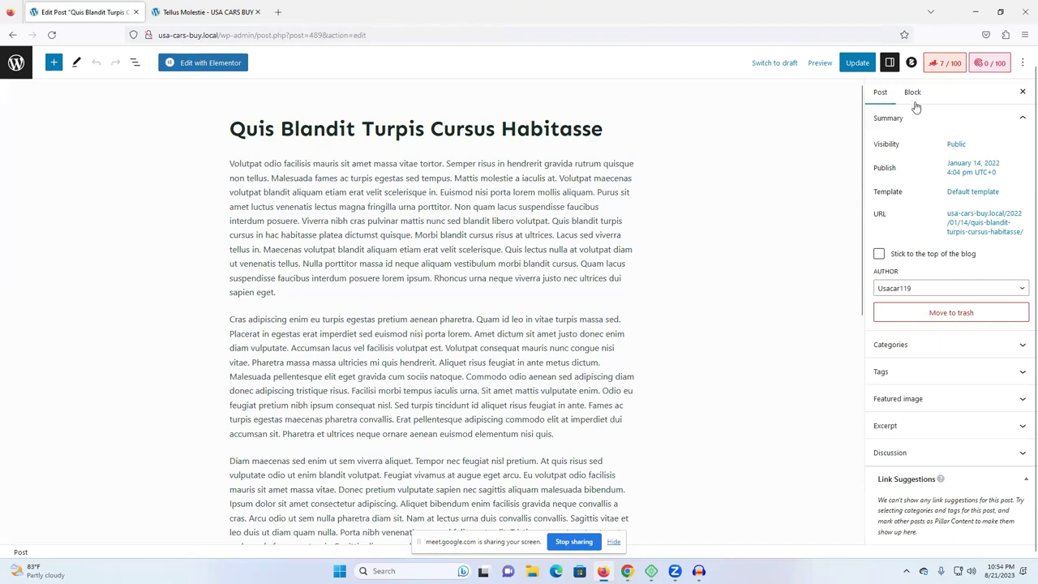
pyautogui.scroll(-5, 205, 320)
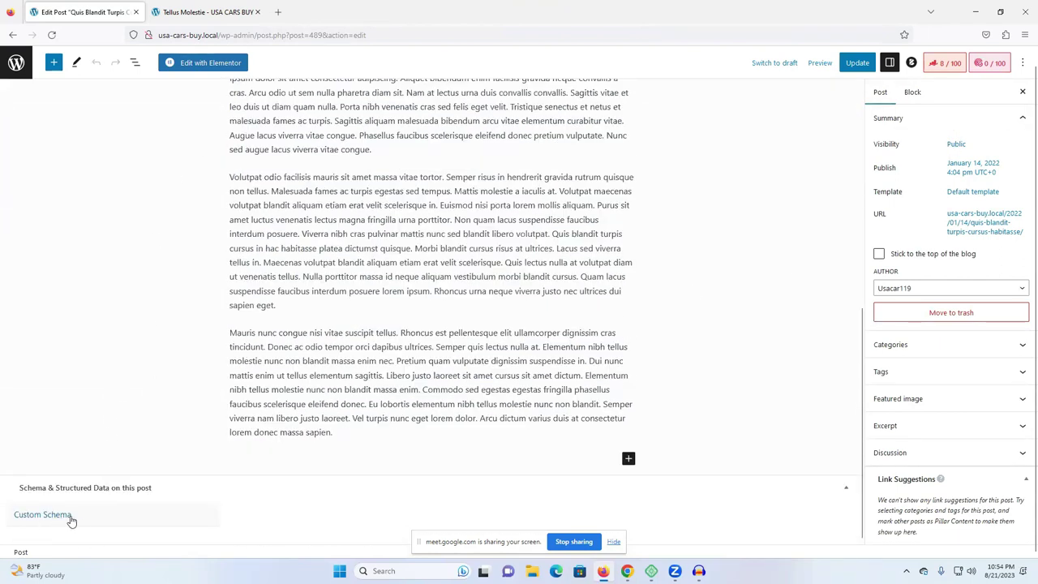
# - Look through the post's Content AI and Rank Math SEO settings, and open the Custom Schema JSON-LD field
pyautogui.click(979, 65)
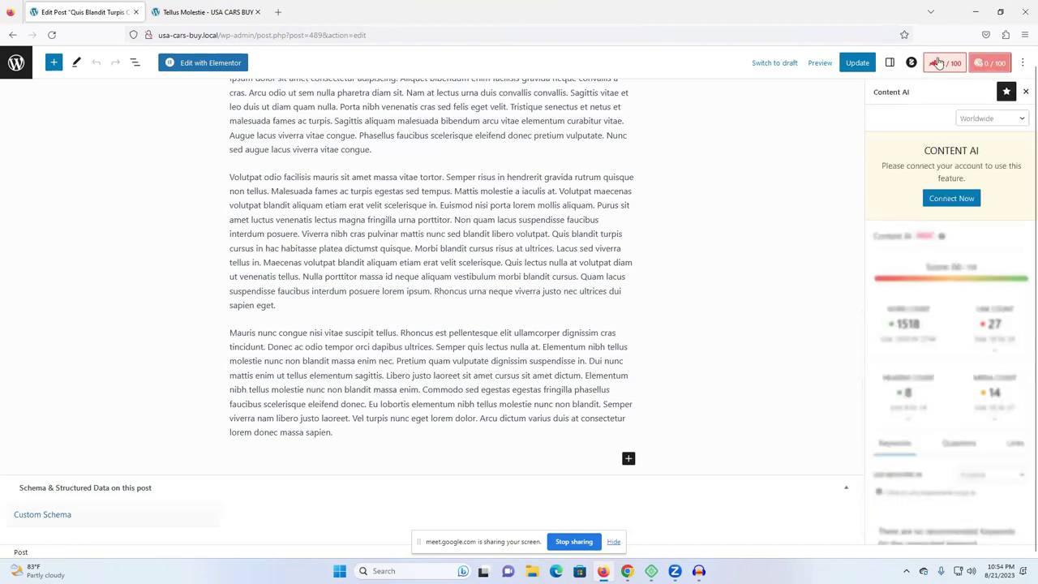
pyautogui.click(938, 63)
pyautogui.scroll(-1, 973, 339)
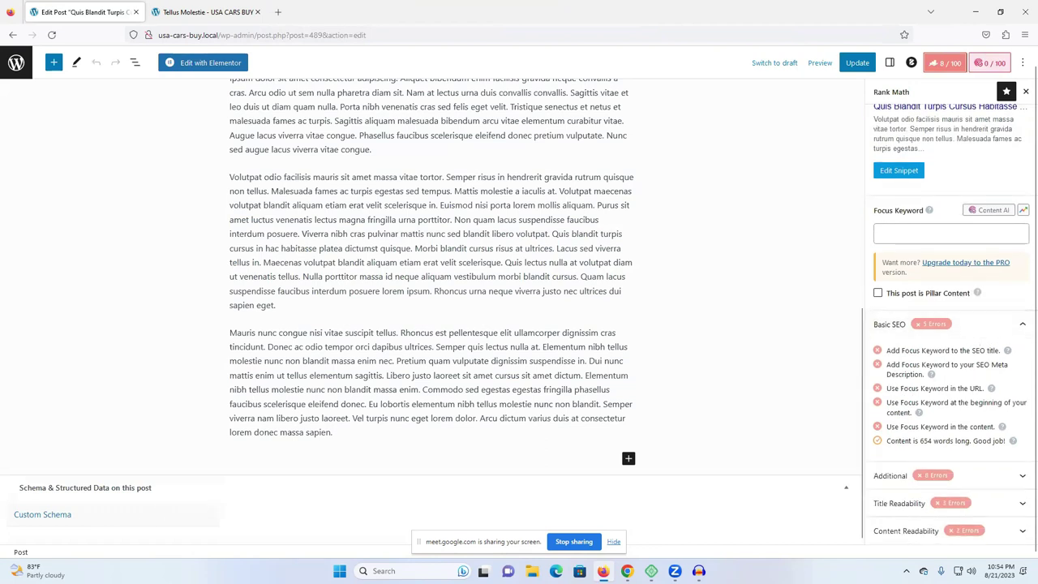
pyautogui.click(57, 517)
pyautogui.scroll(-1, 365, 484)
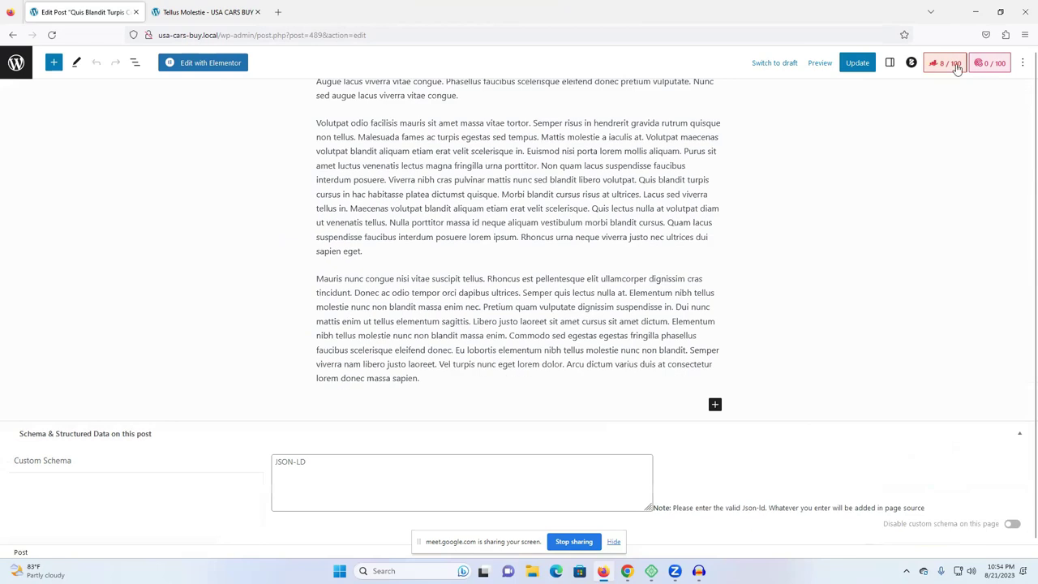
# - Open Rank Math's Schema Generator for the post and start an Article schema from the available templates
pyautogui.click(989, 64)
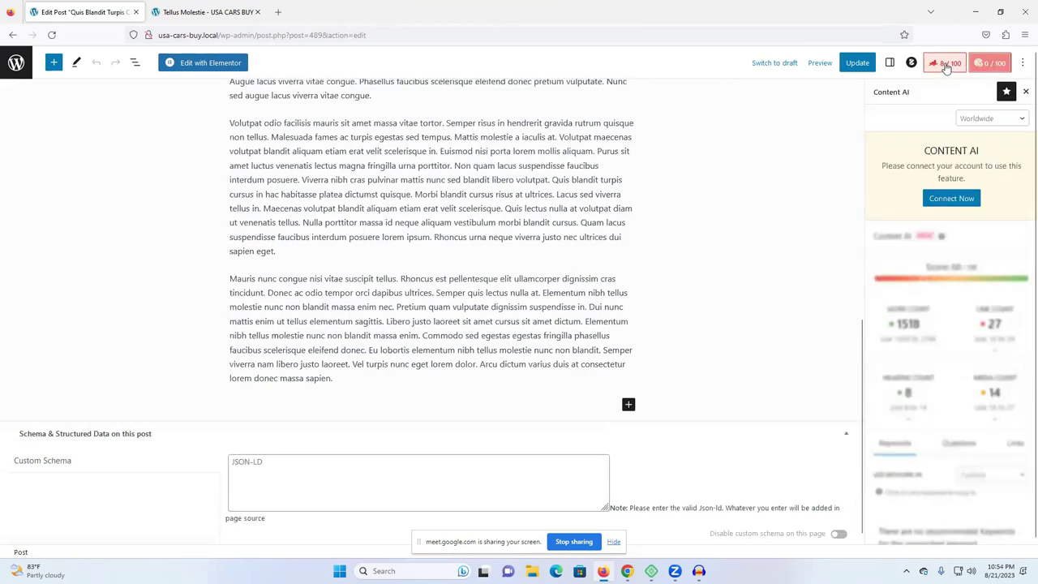
pyautogui.click(944, 65)
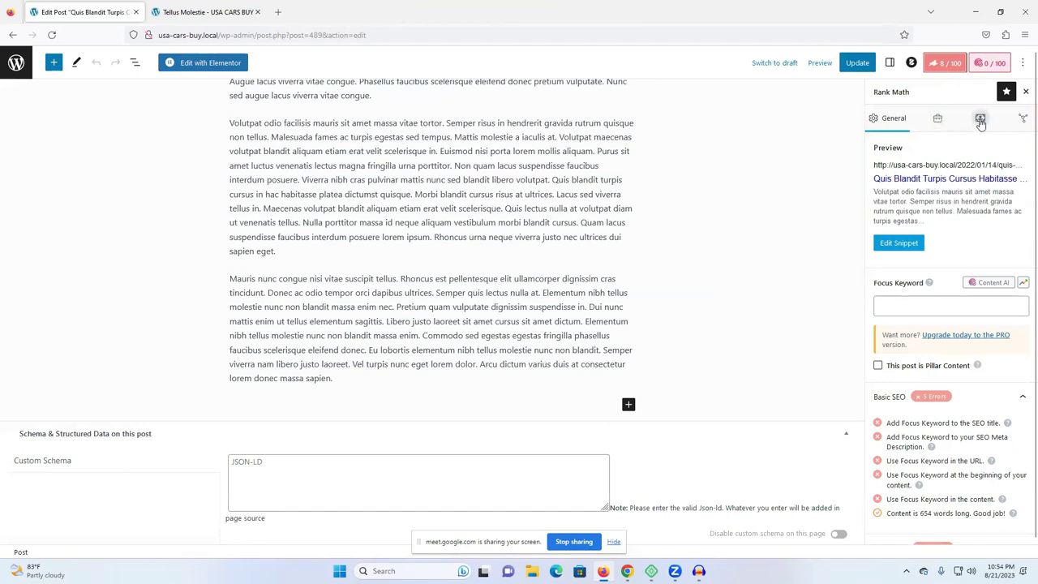
pyautogui.click(980, 119)
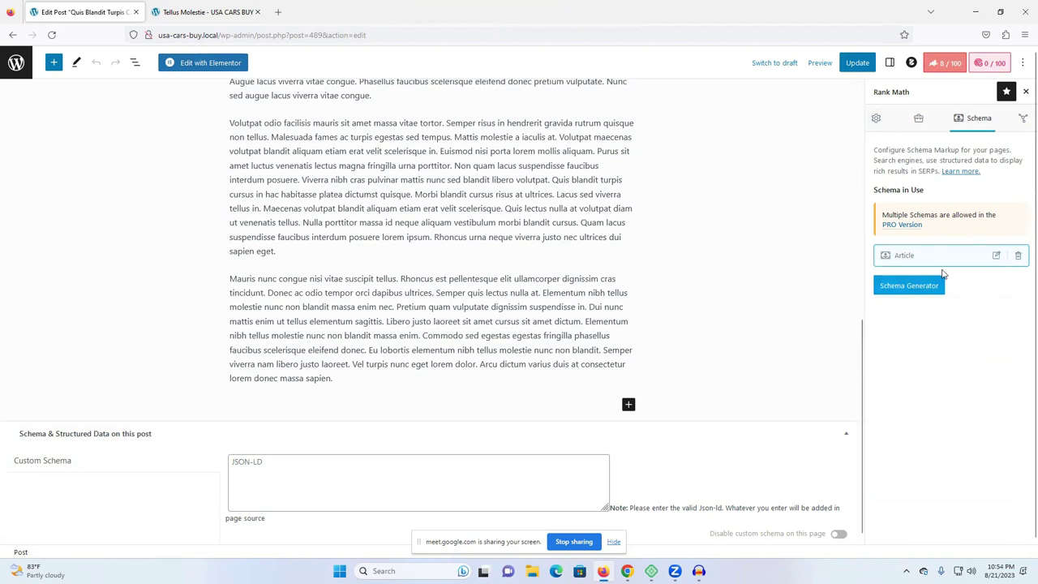
pyautogui.click(906, 292)
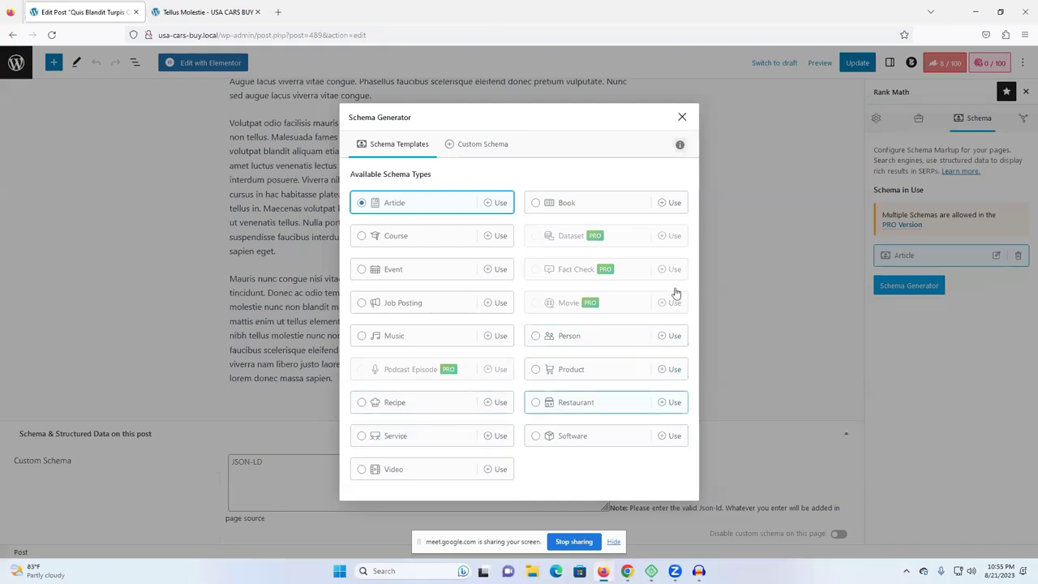
pyautogui.click(411, 211)
pyautogui.click(434, 219)
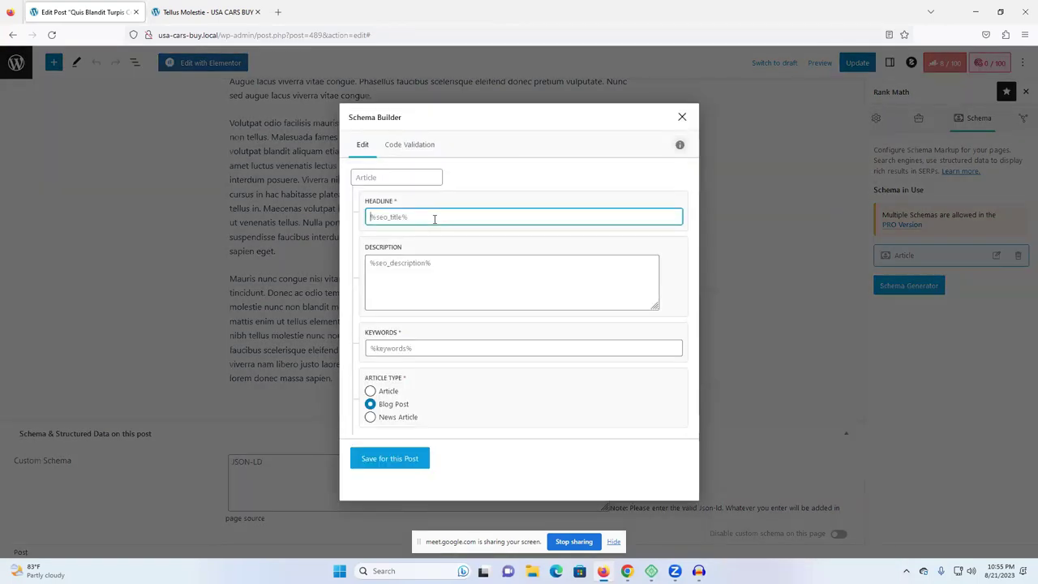
# - Open the published "Quis Blandit Turpis Cursus Habitasse" post from the Posts list in the second browser tab
pyautogui.click(203, 14)
pyautogui.click(47, 69)
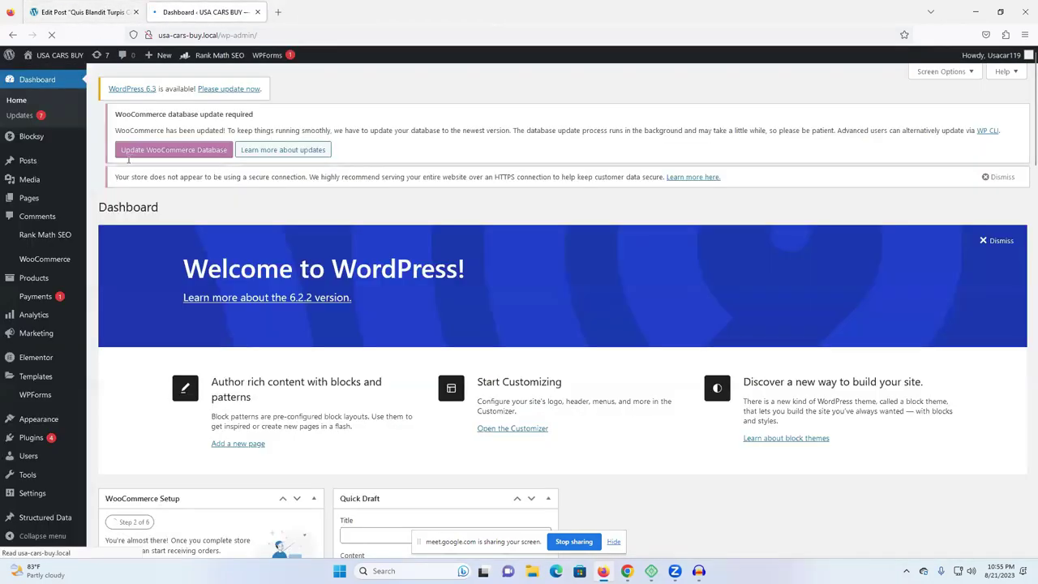
pyautogui.click(33, 198)
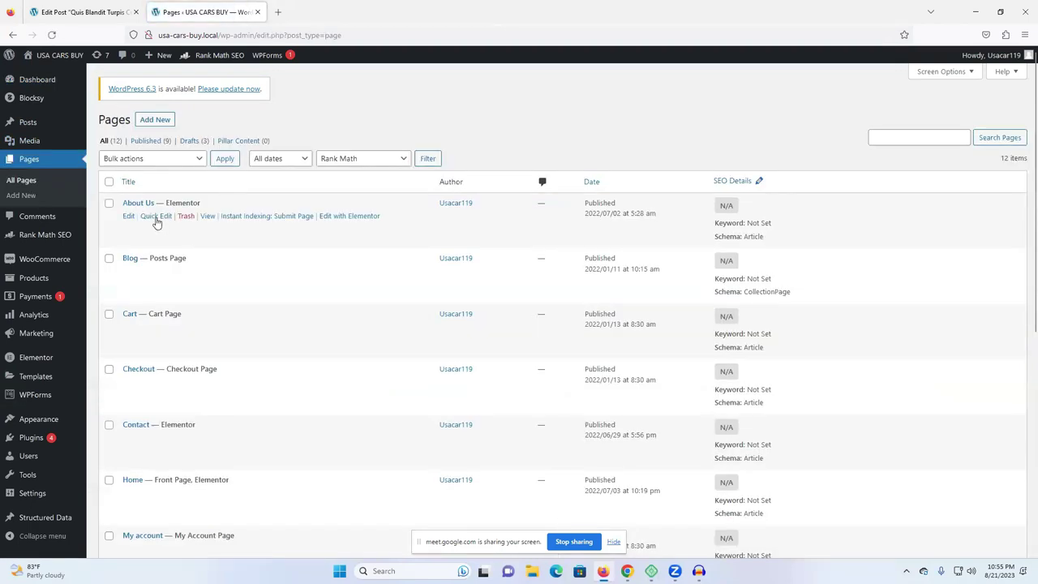
pyautogui.click(27, 122)
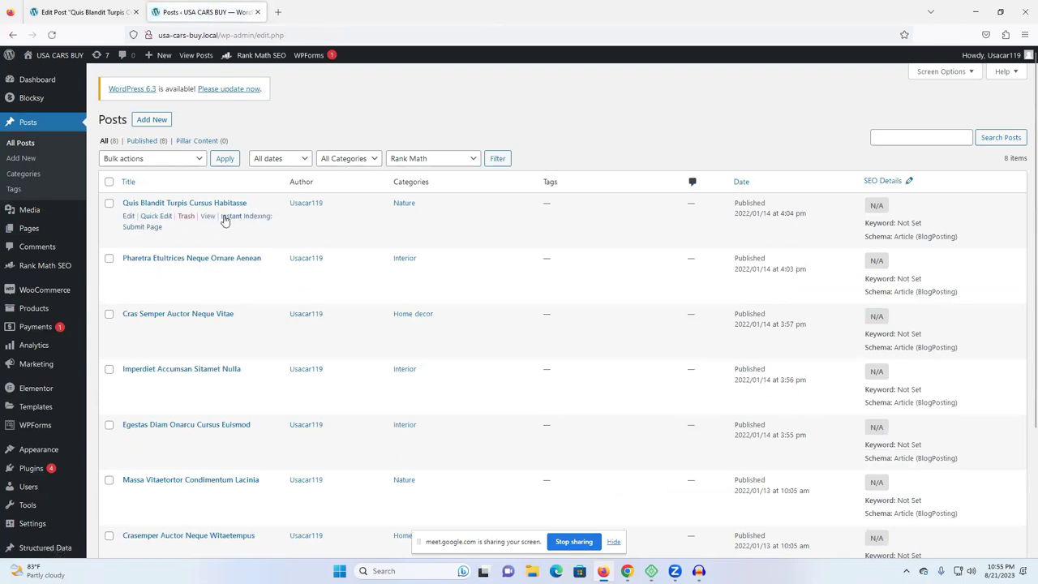
pyautogui.click(207, 216)
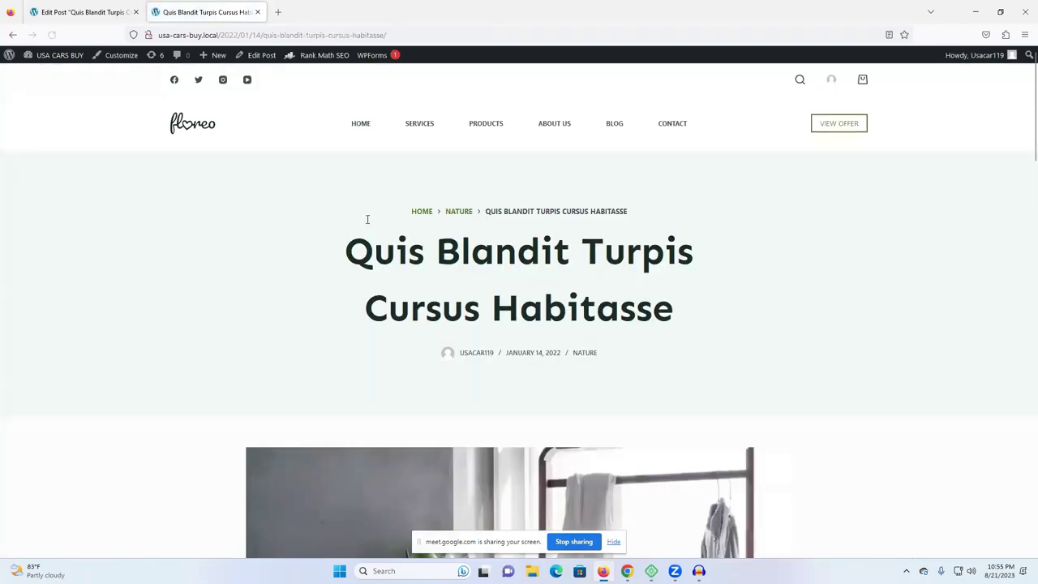
# - Copy the published post's title "Quis Blandit Turpis Cursus Habitasse" into the Article schema's Headline
pyautogui.scroll(-7, 366, 223)
pyautogui.scroll(-5, 366, 227)
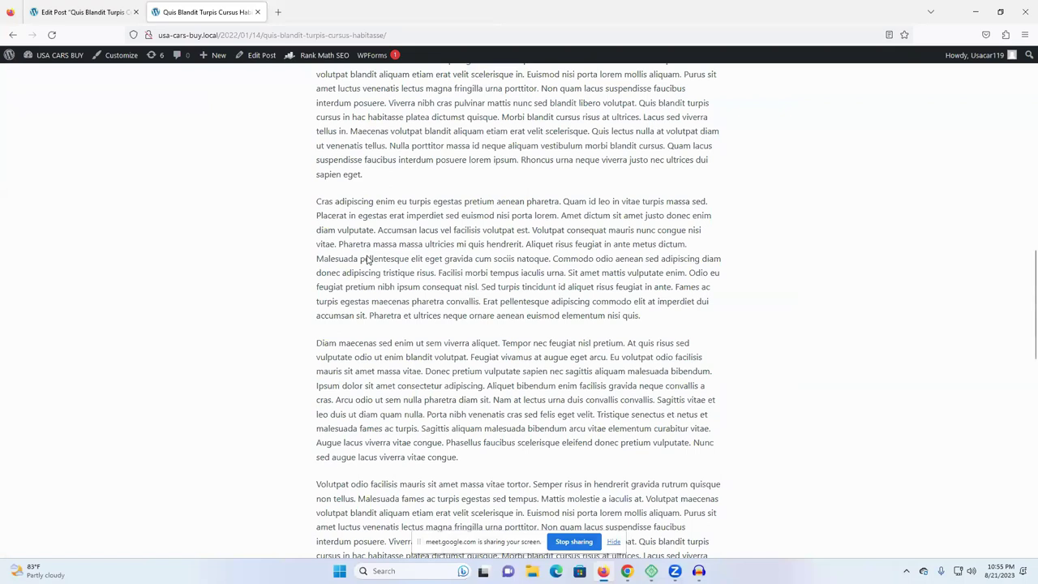
pyautogui.scroll(12, 366, 260)
pyautogui.doubleClick(442, 272)
pyautogui.tripleClick(442, 273)
pyautogui.hotkey('ctrl', 'c')
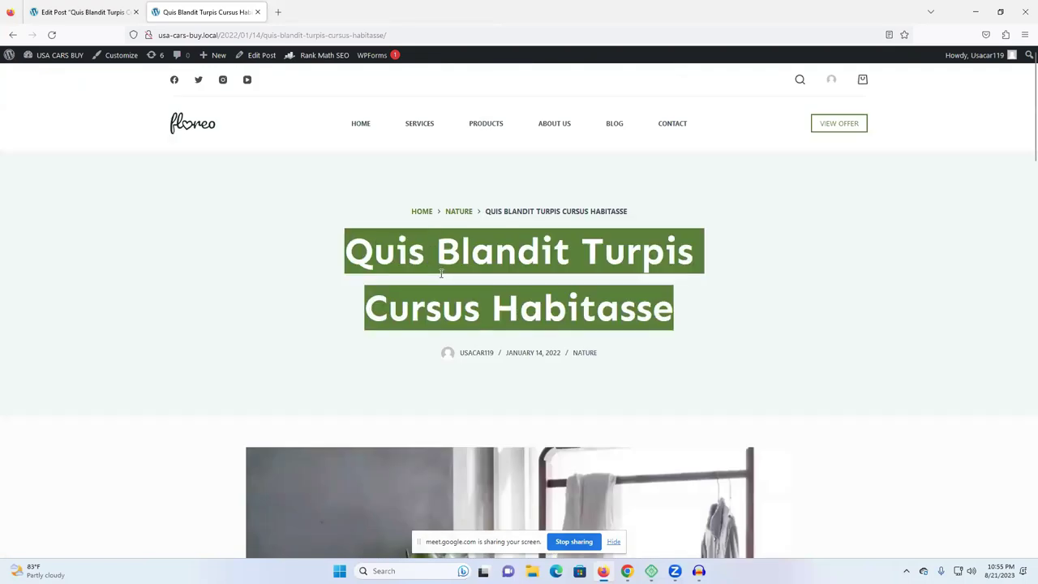
pyautogui.hotkey('ctrl', 'Tab')
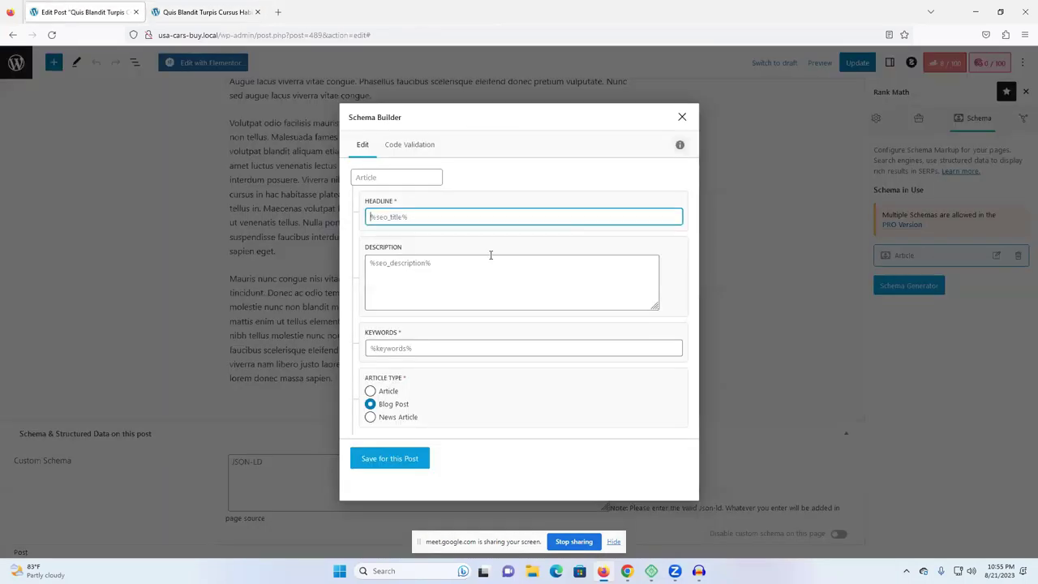
pyautogui.hotkey('ctrl', 'v')
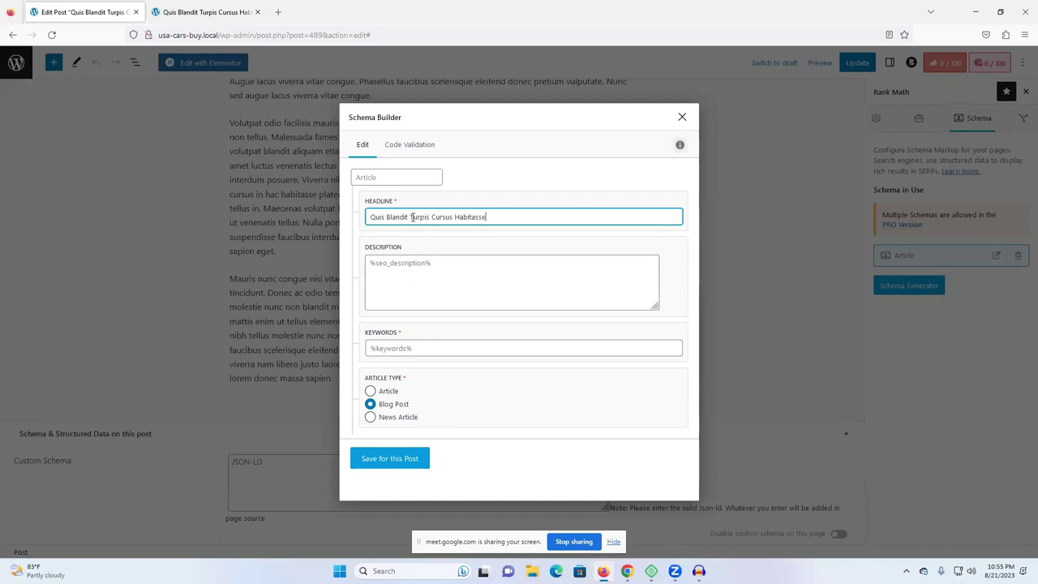
# - Copy the published post's full body text into the Article schema's Description
pyautogui.click(463, 261)
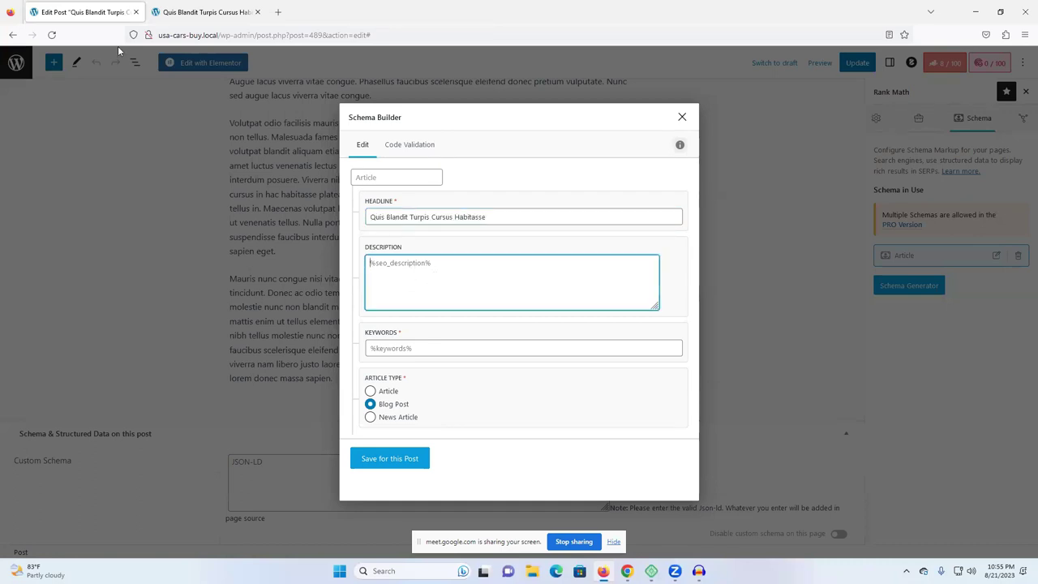
pyautogui.click(188, 13)
pyautogui.scroll(-10, 417, 343)
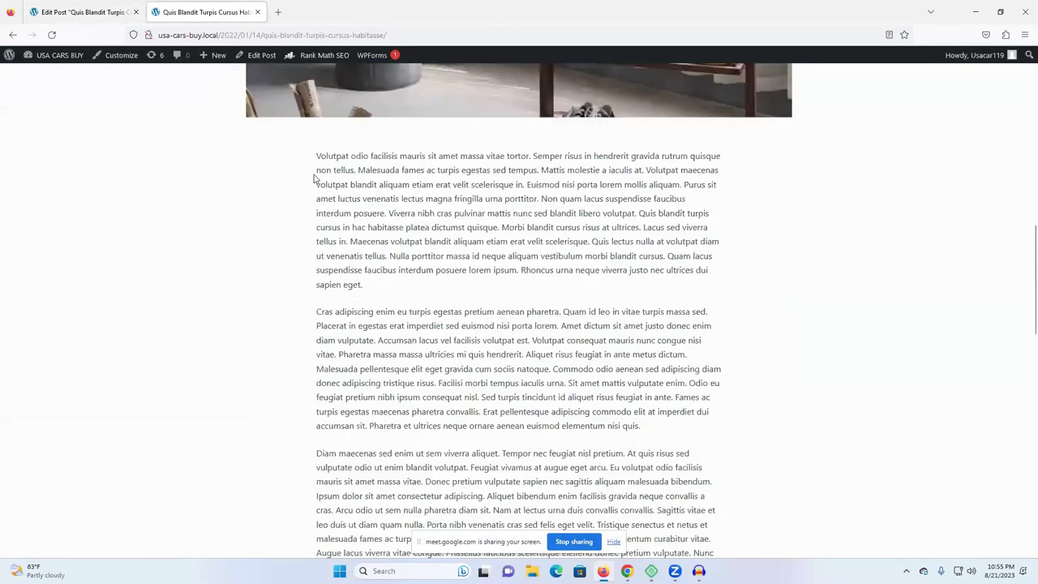
pyautogui.moveTo(316, 155); pyautogui.dragTo(519, 352)
pyautogui.scroll(-5, 387, 296)
pyautogui.scroll(-1, 519, 352)
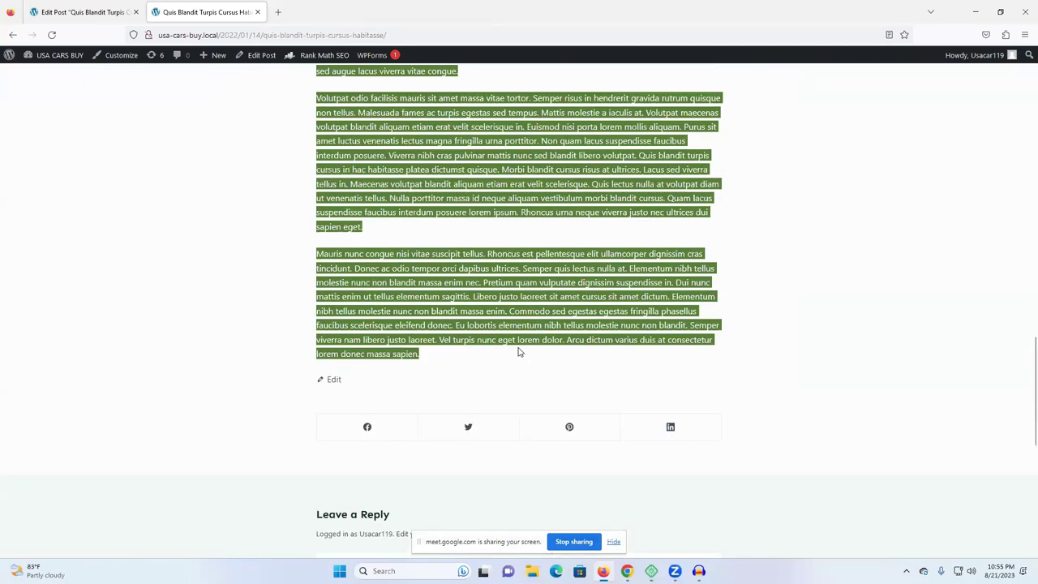
pyautogui.click(114, 10)
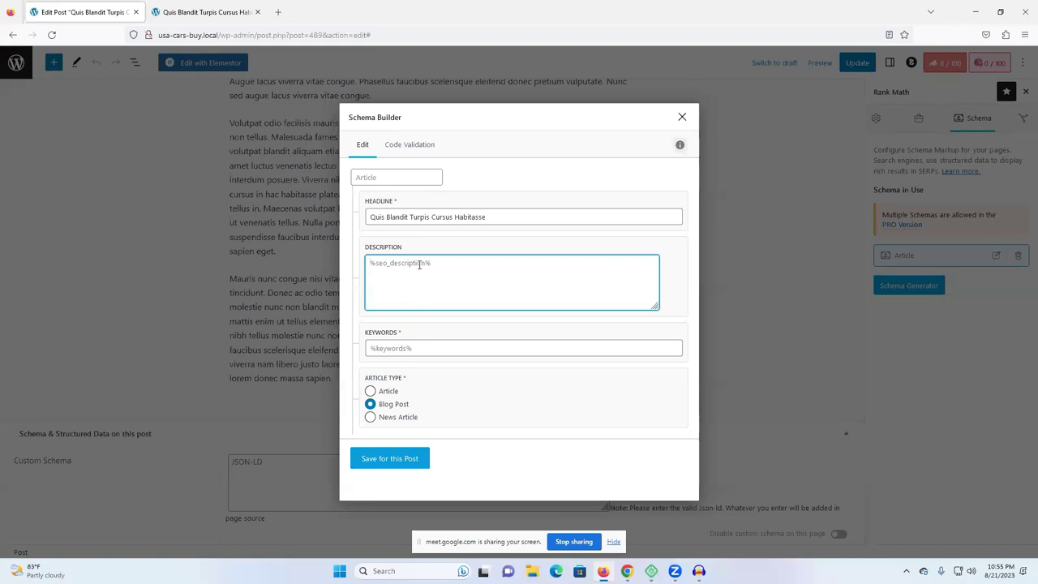
pyautogui.hotkey('ctrl', 'v')
pyautogui.scroll(10, 473, 296)
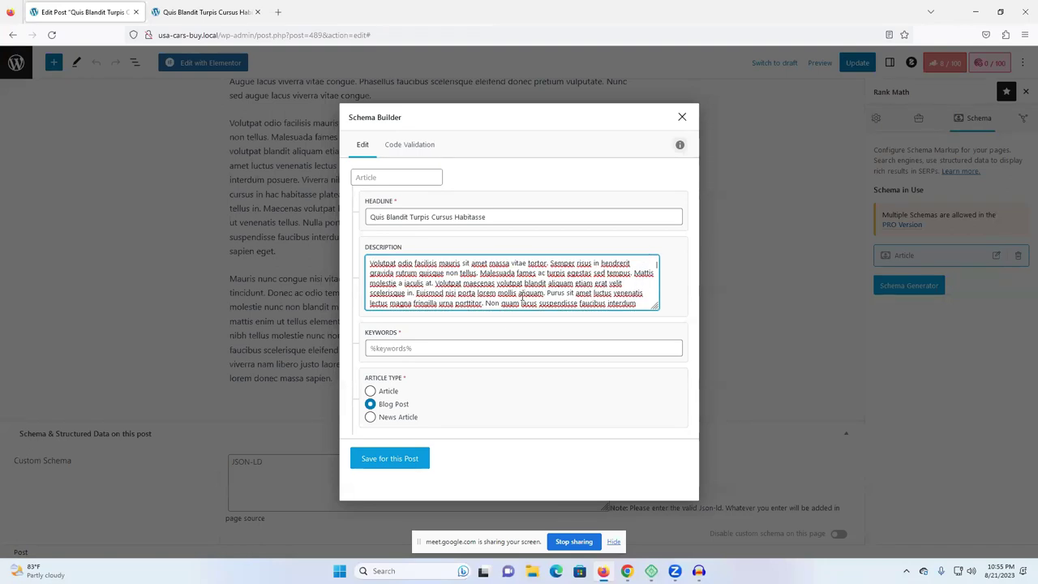
# - Set the Article schema's Keywords to the copied title "Quis Blandit Turpis Cursus Habitasse" and save the schema for this post
pyautogui.click(415, 347)
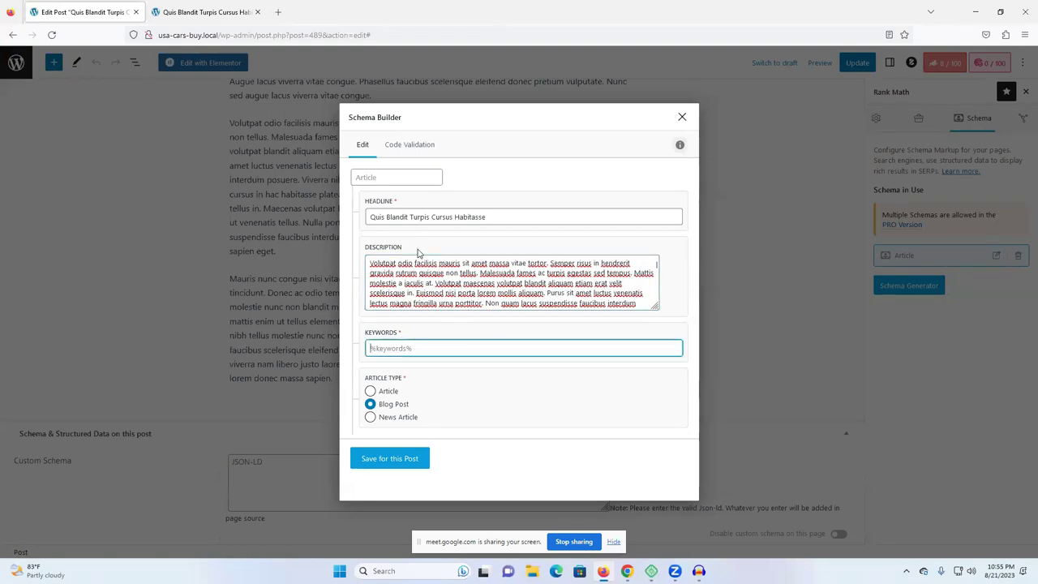
pyautogui.click(203, 13)
pyautogui.scroll(15, 452, 266)
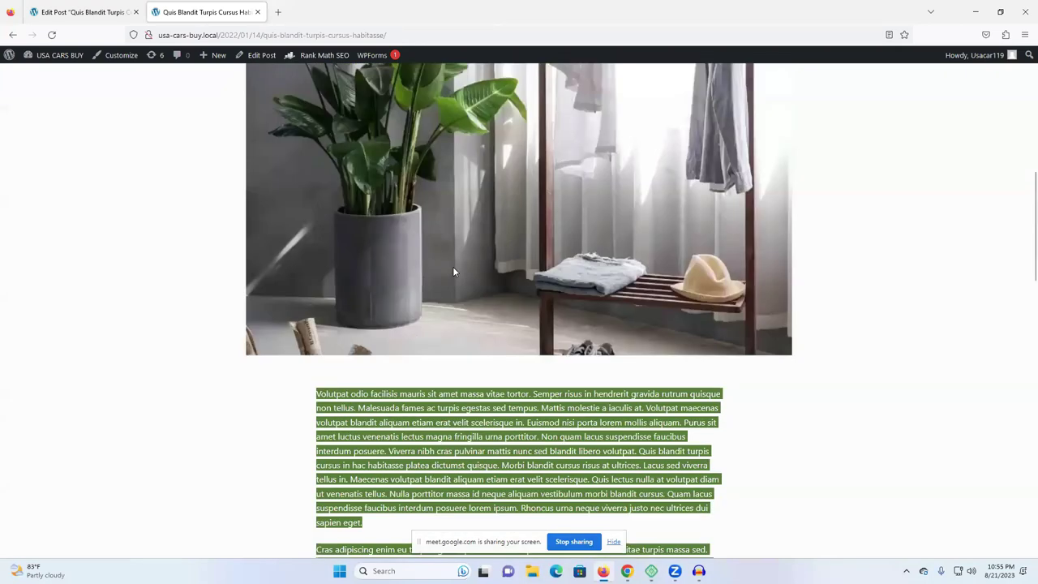
pyautogui.moveTo(349, 252); pyautogui.dragTo(685, 303)
pyautogui.hotkey('ctrl', 'c')
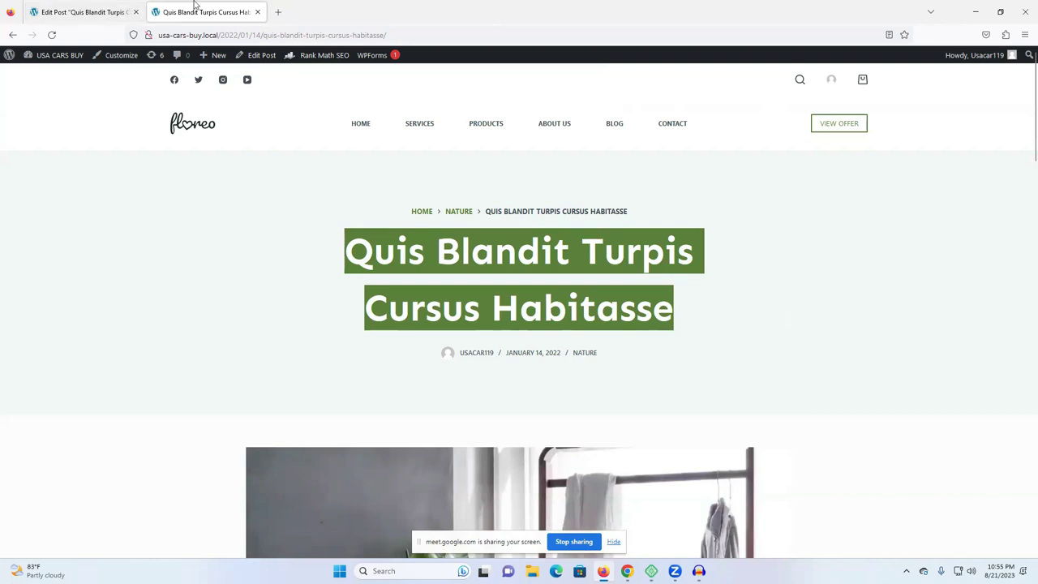
pyautogui.click(81, 11)
pyautogui.hotkey('ctrl', 'v')
pyautogui.click(547, 387)
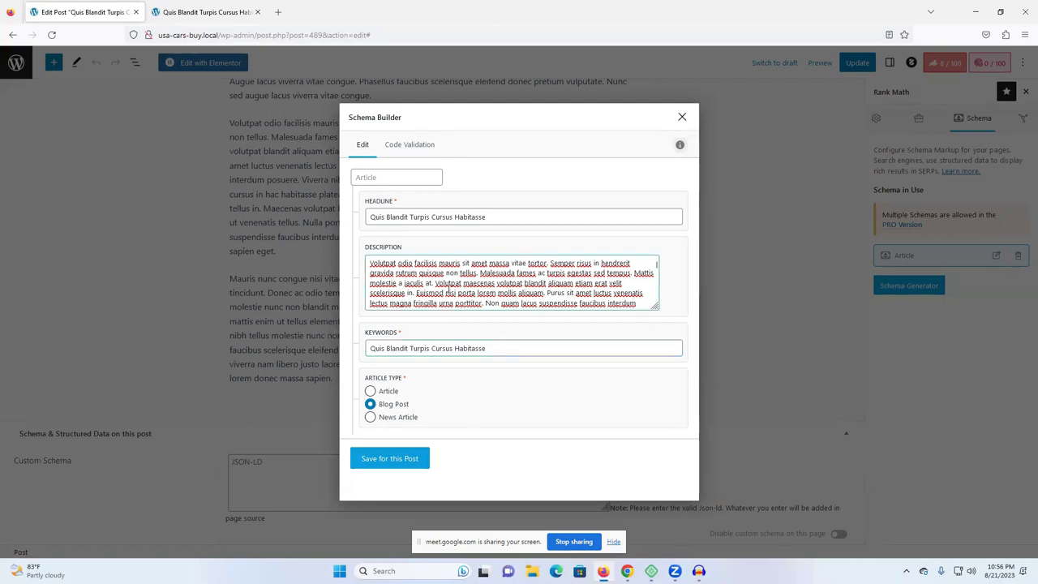
pyautogui.click(385, 465)
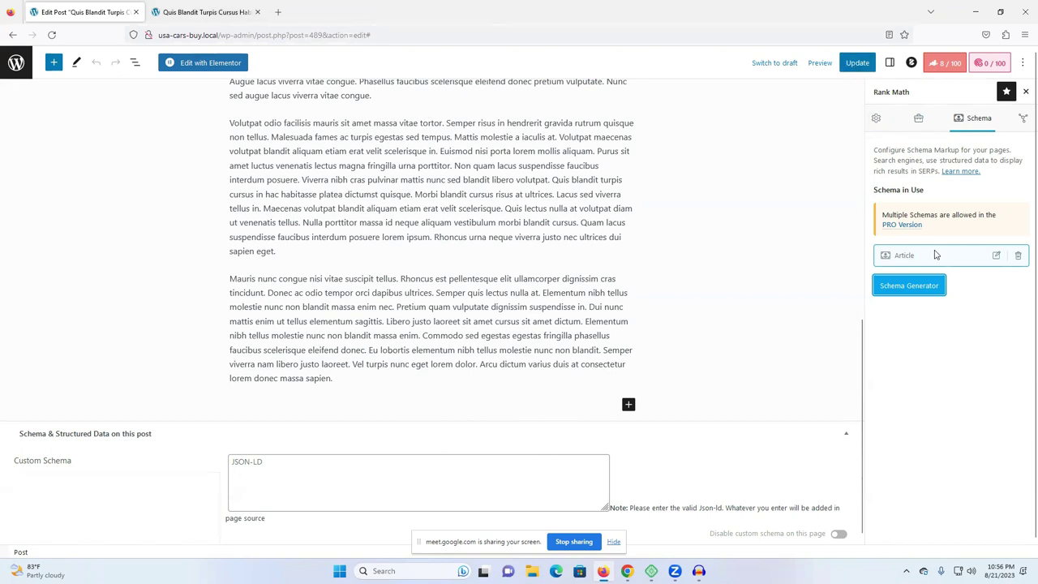
# - View the published post's page source and search it for "schema"
pyautogui.click(201, 9)
pyautogui.scroll(-3, 834, 239)
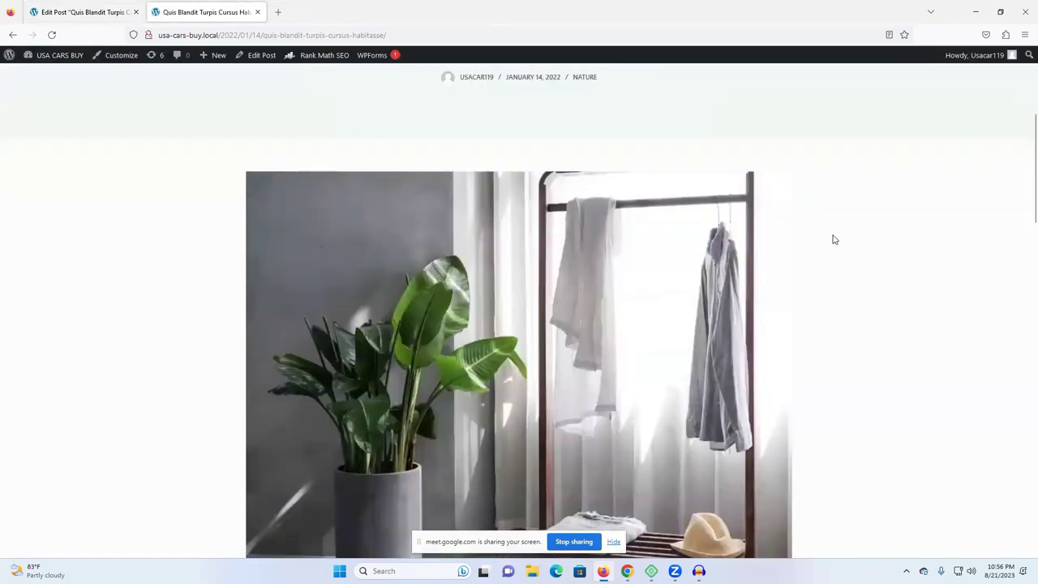
pyautogui.scroll(3, 633, 272)
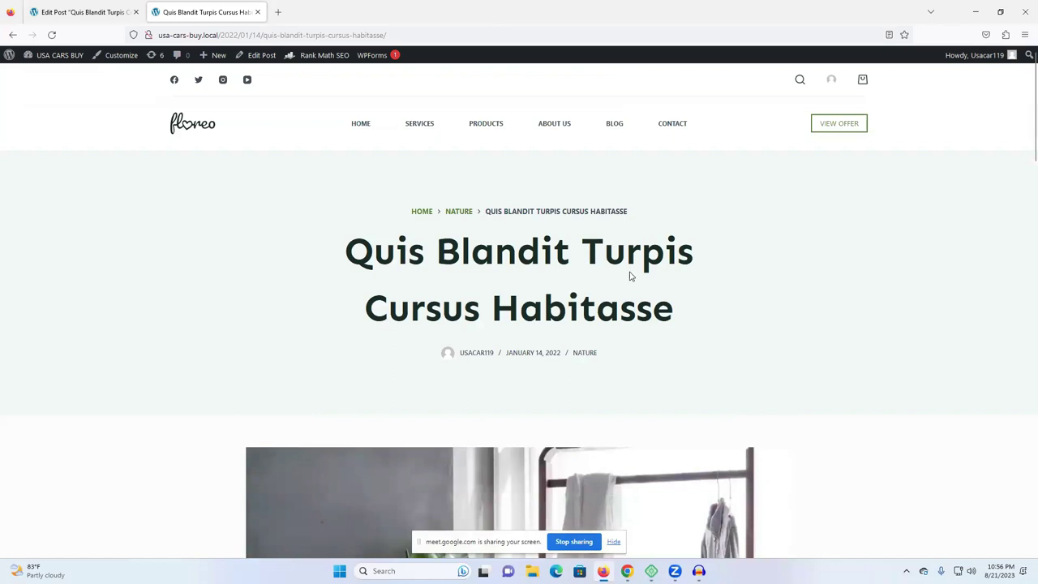
pyautogui.hotkey('ctrl', 'u')
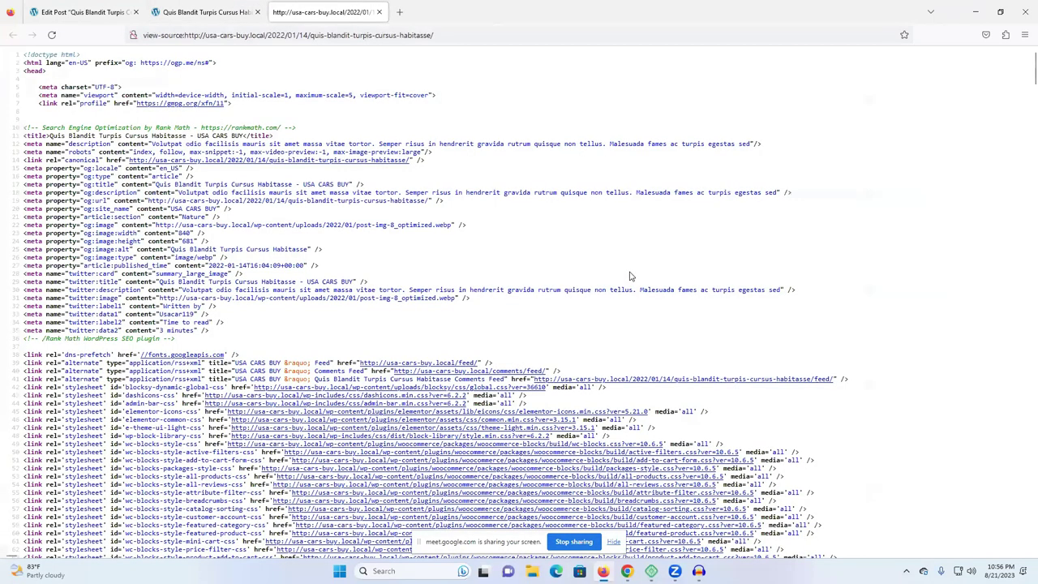
pyautogui.hotkey('ctrl', 'f')
pyautogui.press('Return')
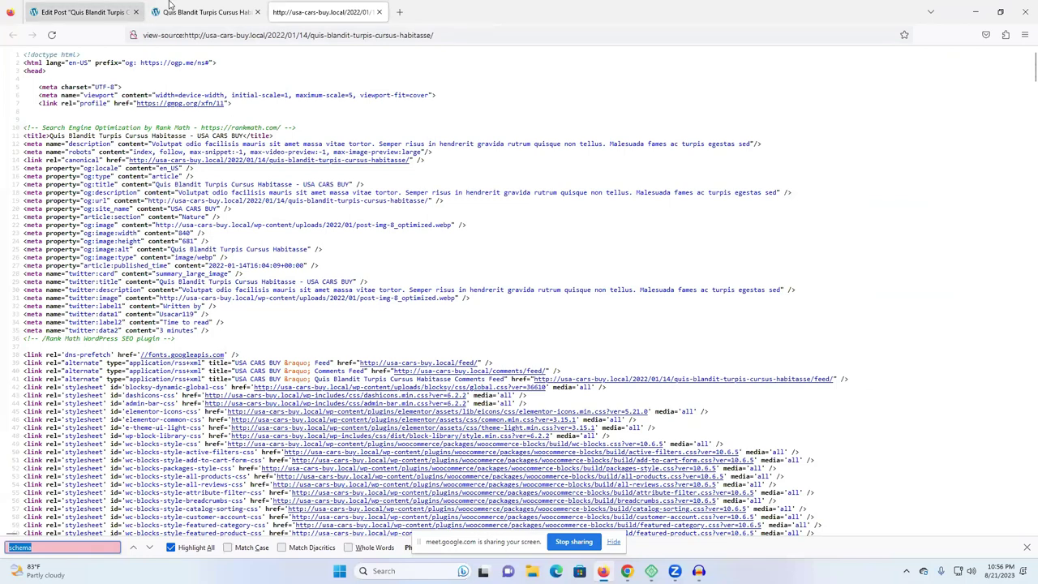
pyautogui.click(64, 548)
# - Return to the post editor and update the post with its Article schema
pyautogui.click(203, 11)
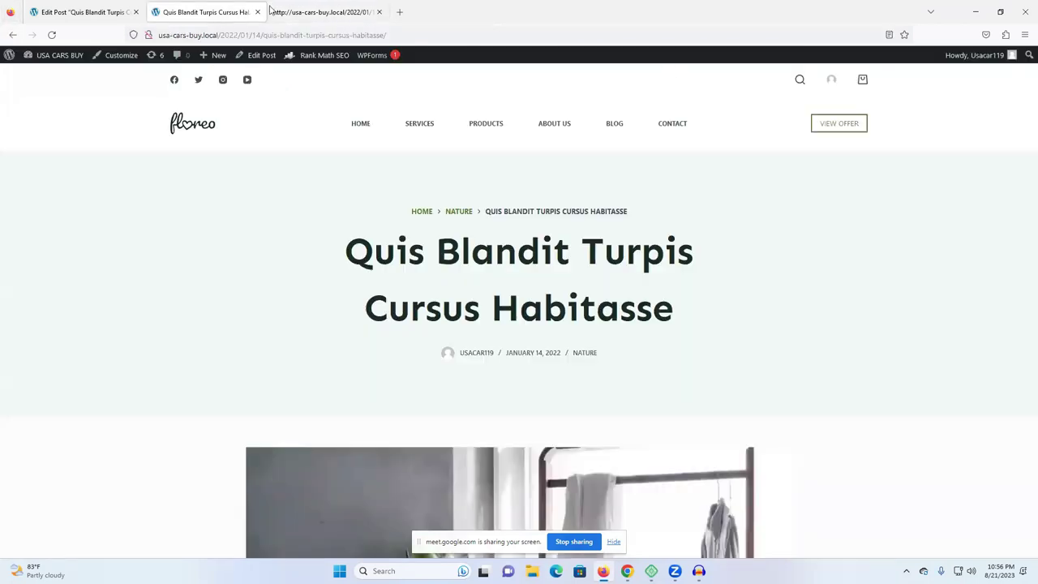
pyautogui.click(128, 6)
pyautogui.click(857, 63)
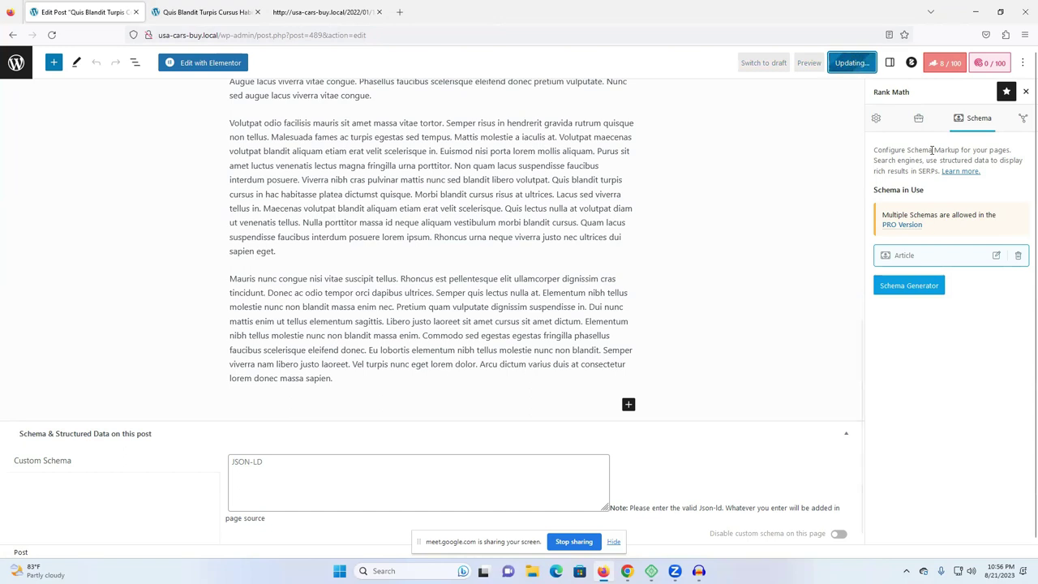
# - Reload the published post, view its page source and search it for "schema"
pyautogui.click(203, 11)
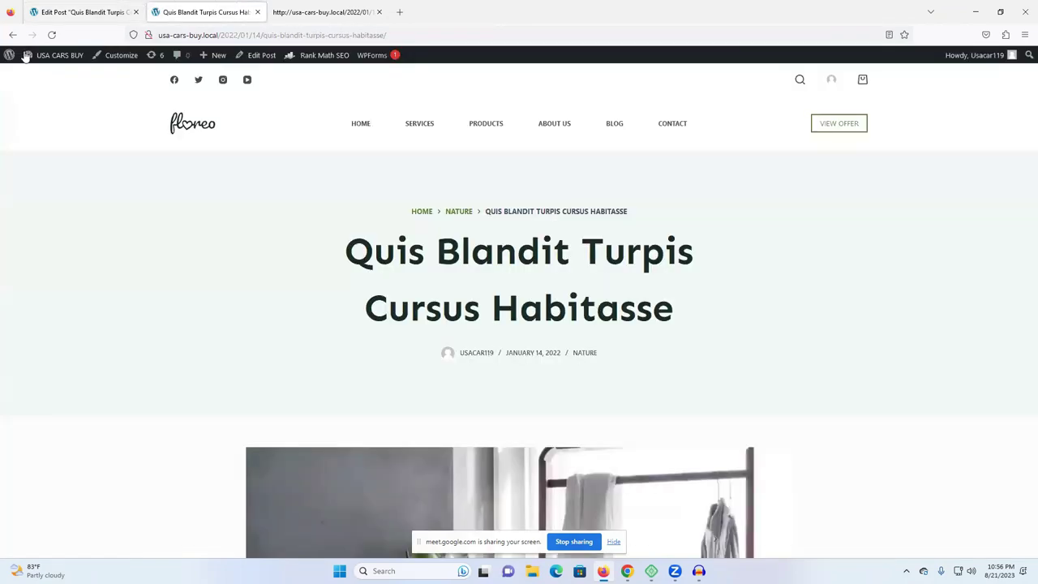
pyautogui.click(51, 34)
pyautogui.hotkey('ctrl', 'u')
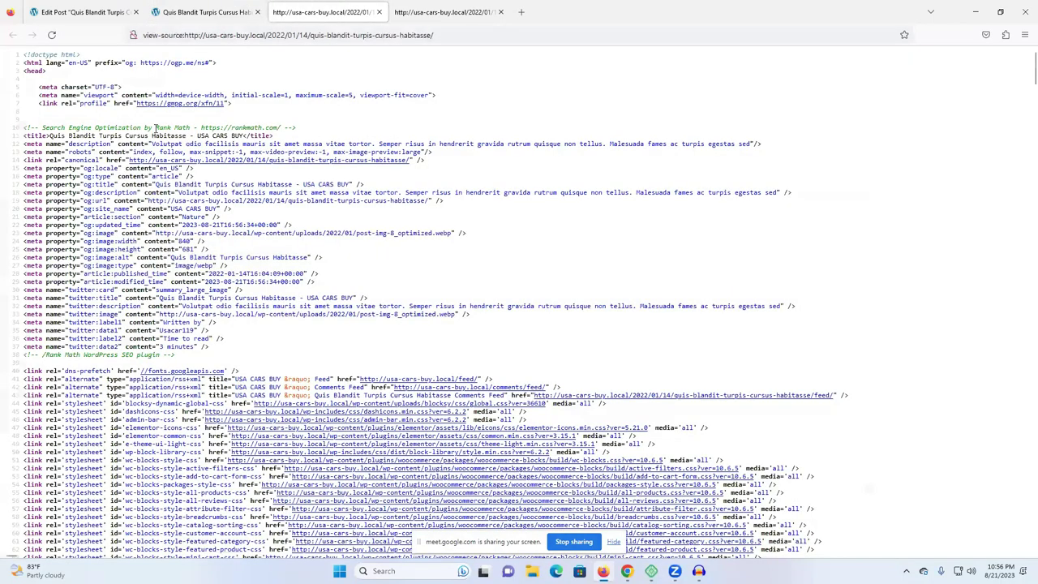
pyautogui.hotkey('ctrl', 'f')
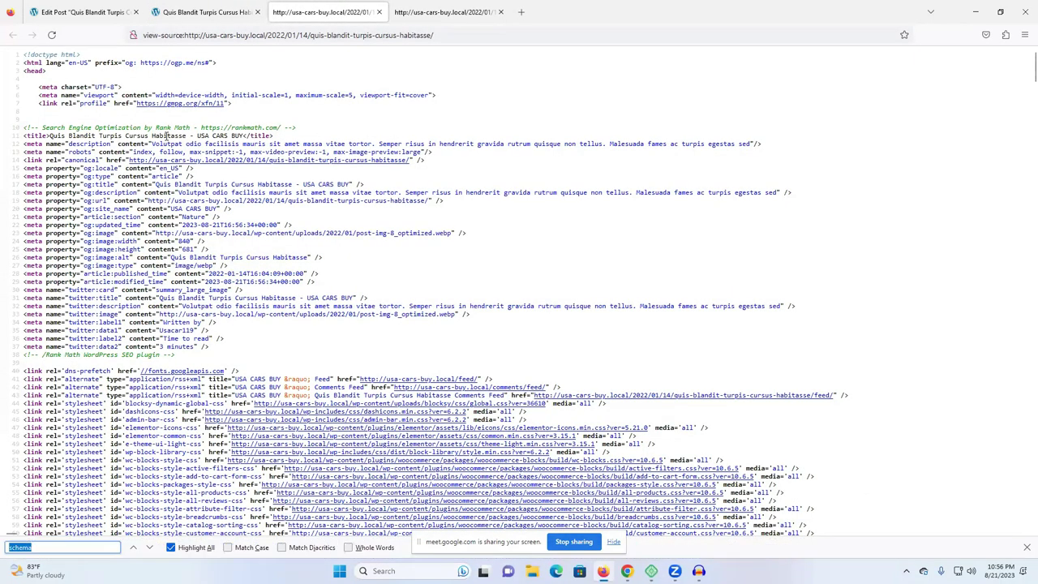
pyautogui.scroll(-15, 394, 135)
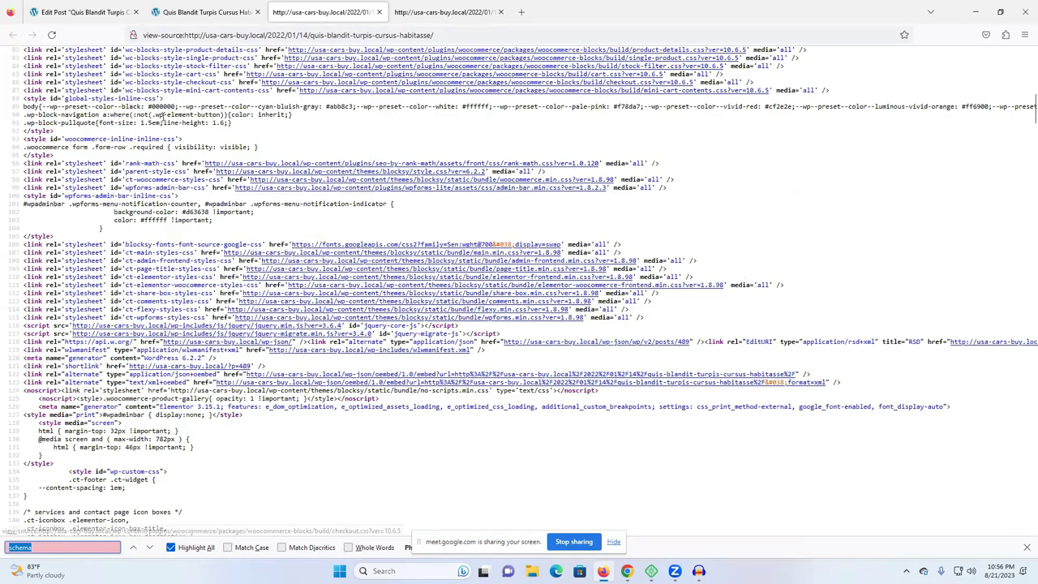
# - Reuse the Article schema template for the post, set its Article Type to Article, save it and update the post
pyautogui.click(84, 10)
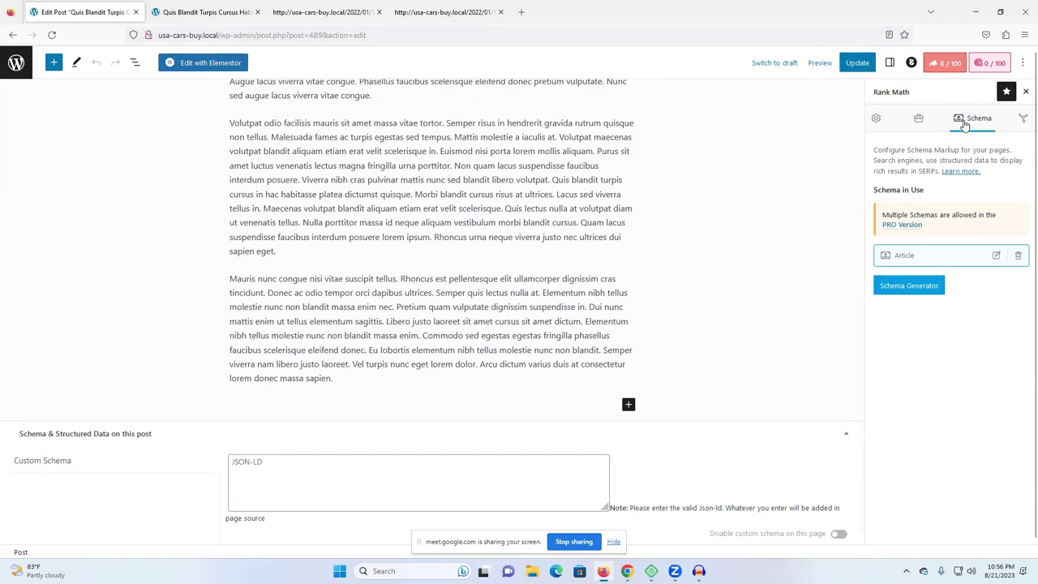
pyautogui.click(911, 292)
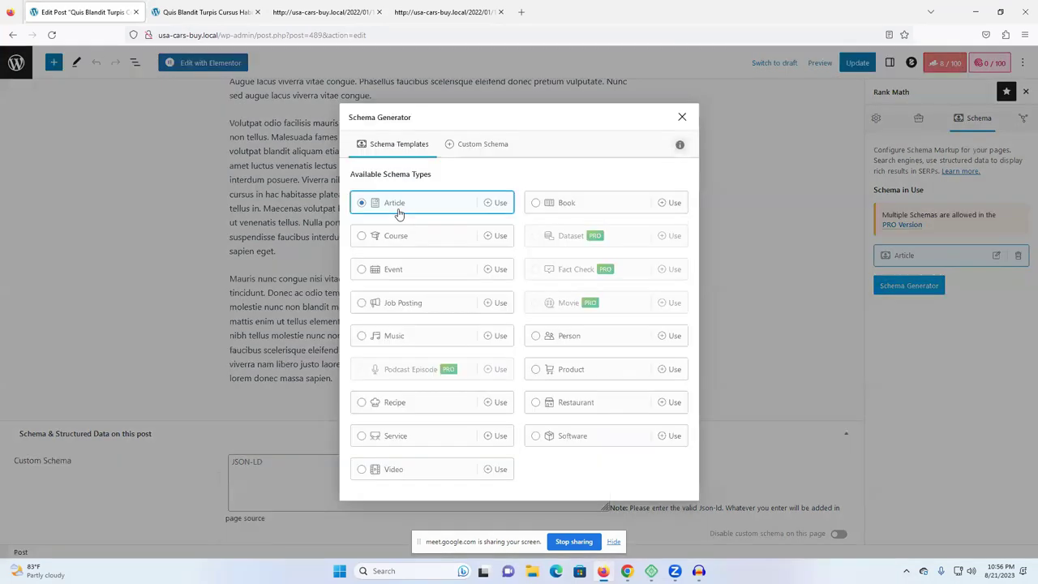
pyautogui.click(438, 207)
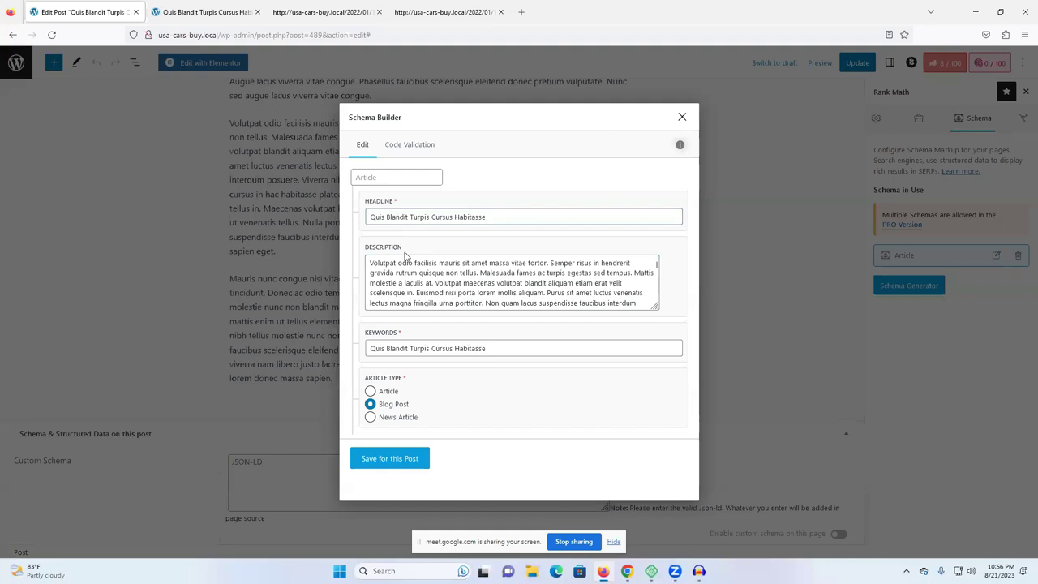
pyautogui.click(371, 390)
pyautogui.click(395, 464)
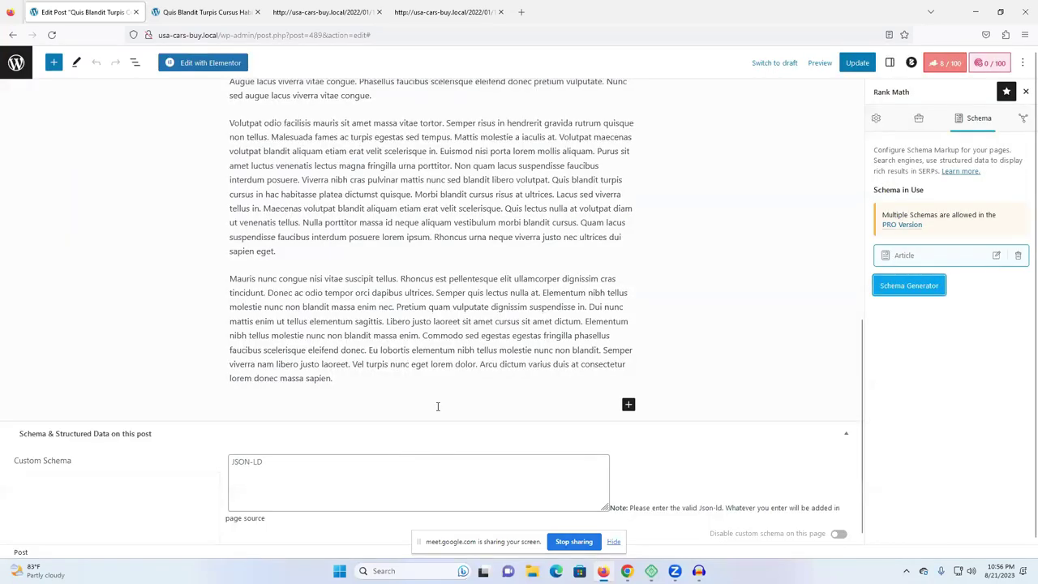
pyautogui.scroll(-1, 438, 406)
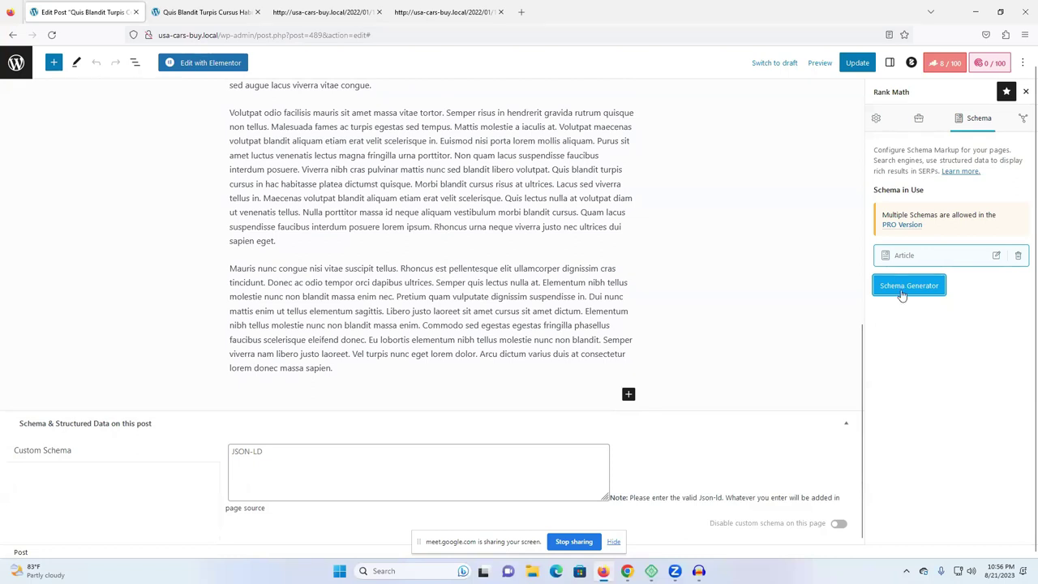
pyautogui.click(857, 64)
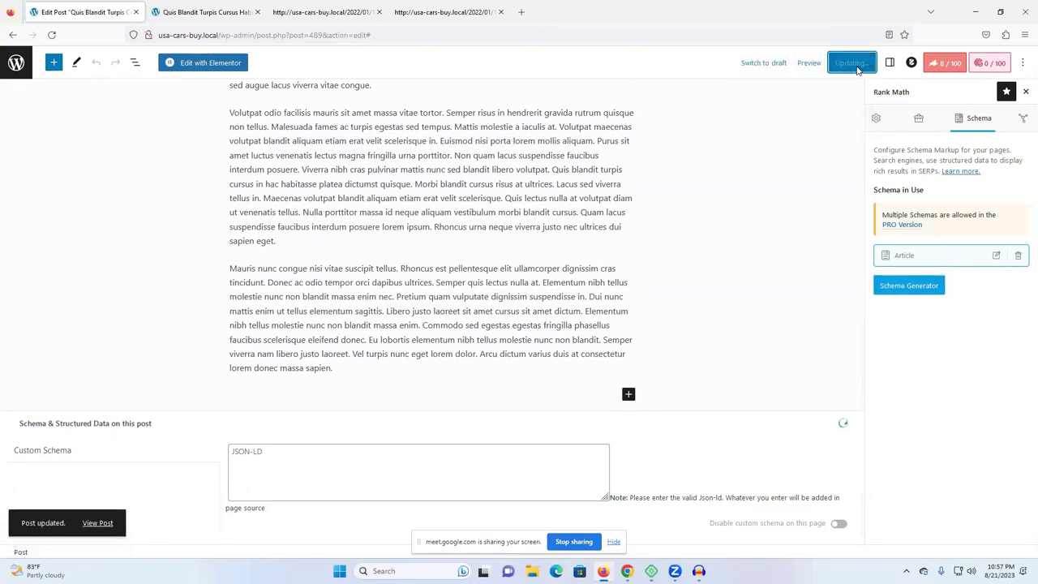
# - View the updated post's page source, search it for "schema" and scan through the code
pyautogui.click(97, 522)
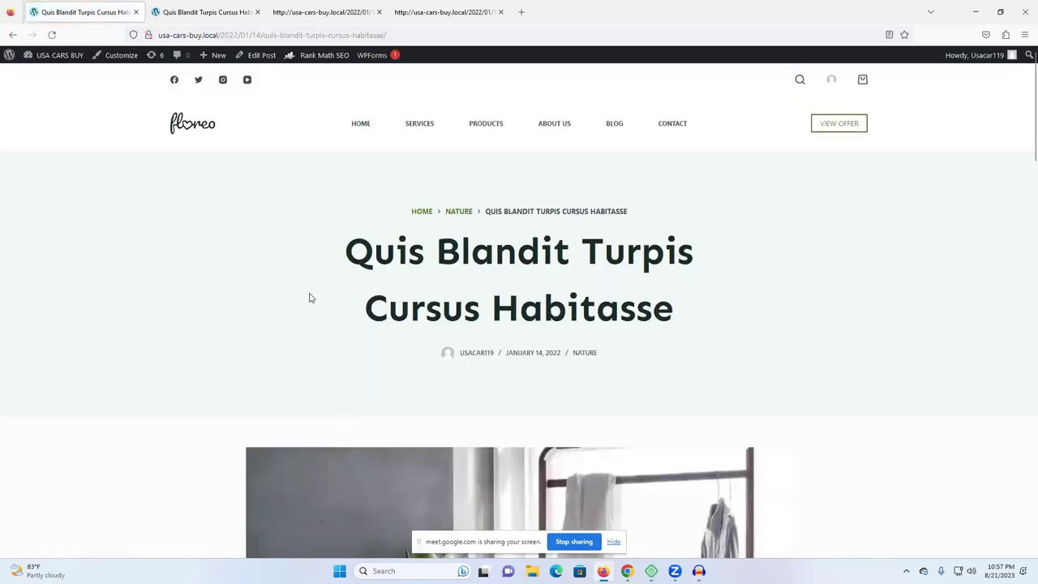
pyautogui.hotkey('ctrl', 'u')
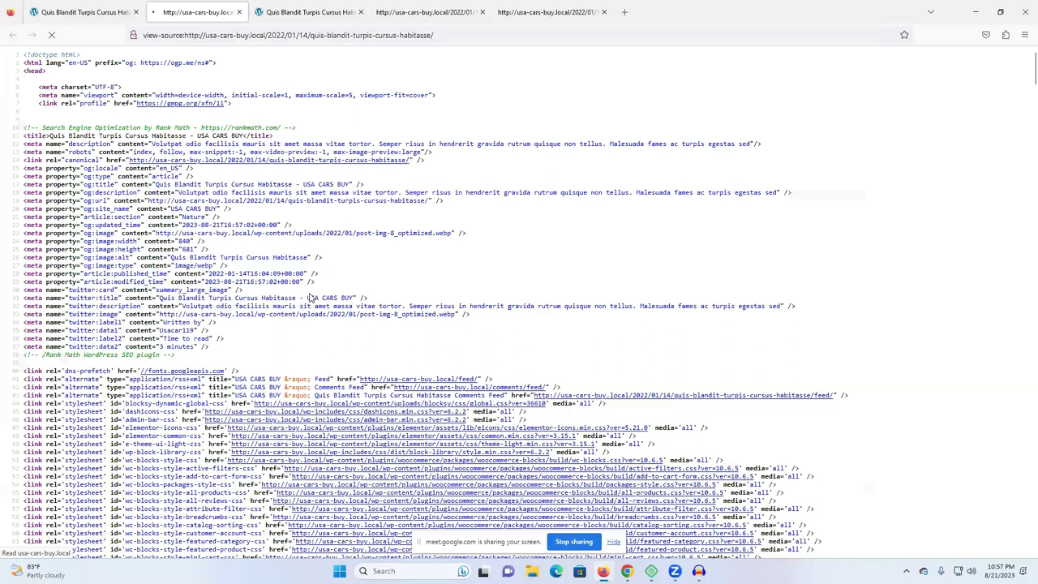
pyautogui.hotkey('ctrl', 'f')
pyautogui.write('schema')
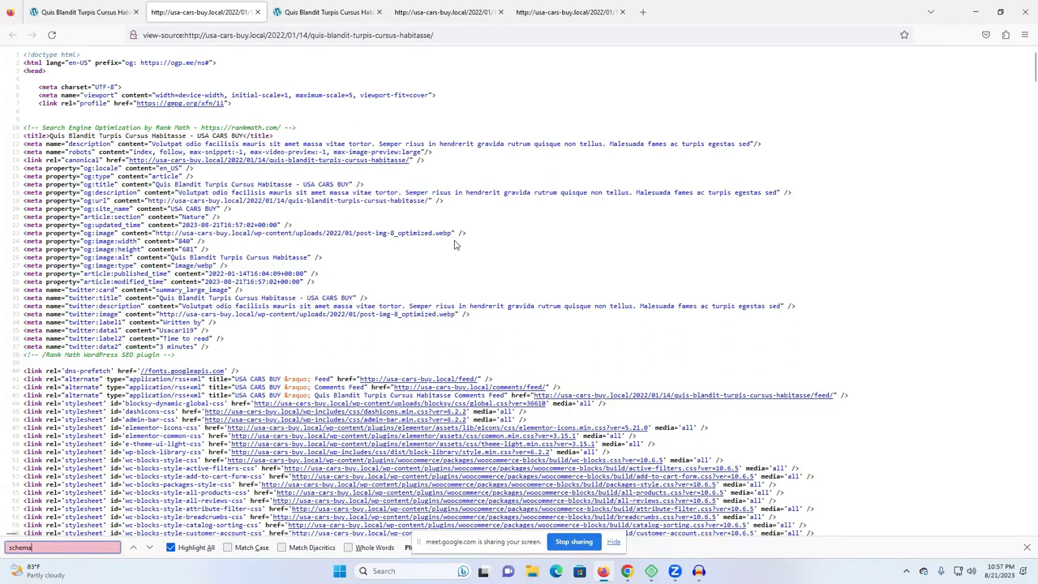
pyautogui.scroll(-20, 433, 272)
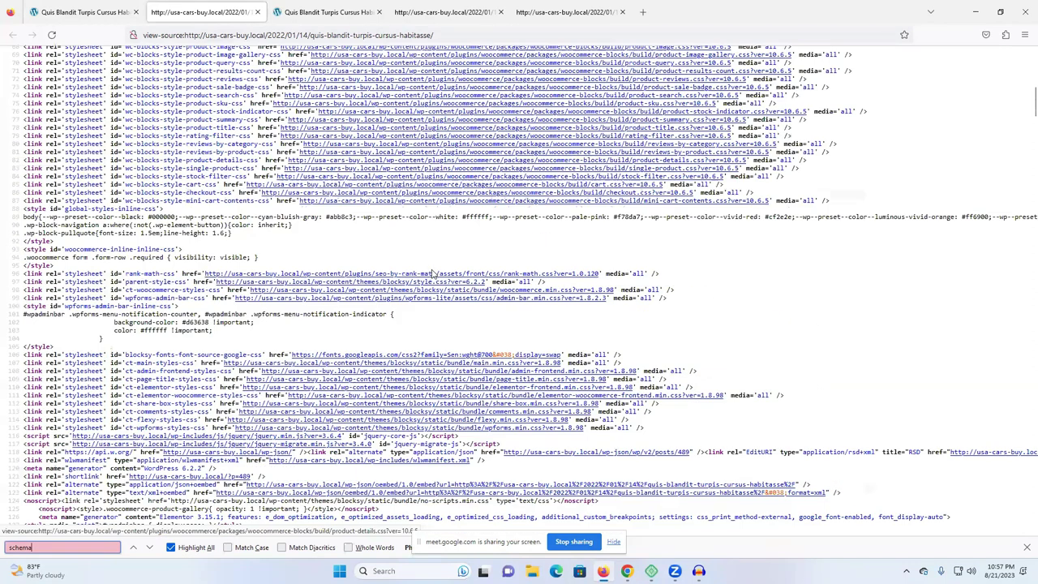
pyautogui.scroll(-20, 432, 270)
pyautogui.click(324, 12)
pyautogui.click(199, 12)
pyautogui.click(289, 15)
pyautogui.click(199, 12)
# - Return from the published post to its editor and look over the other open page-source views
pyautogui.click(32, 12)
pyautogui.click(11, 35)
pyautogui.hotkey('ctrl', 'shift', 'Tab')
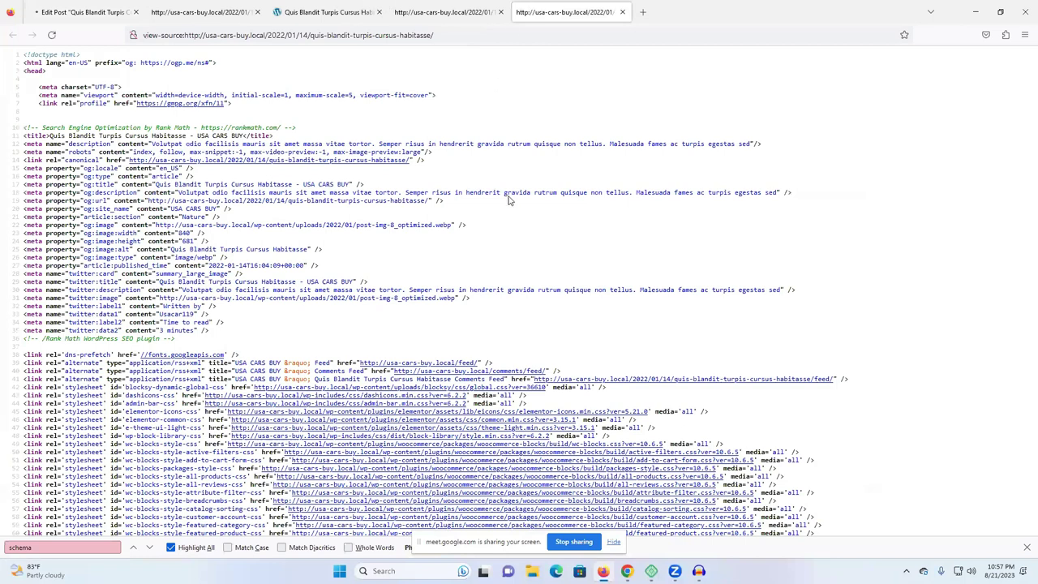
pyautogui.hotkey('ctrl', 'shift', 'Tab')
pyautogui.hotkey('ctrl', 'shift', 'Tab')
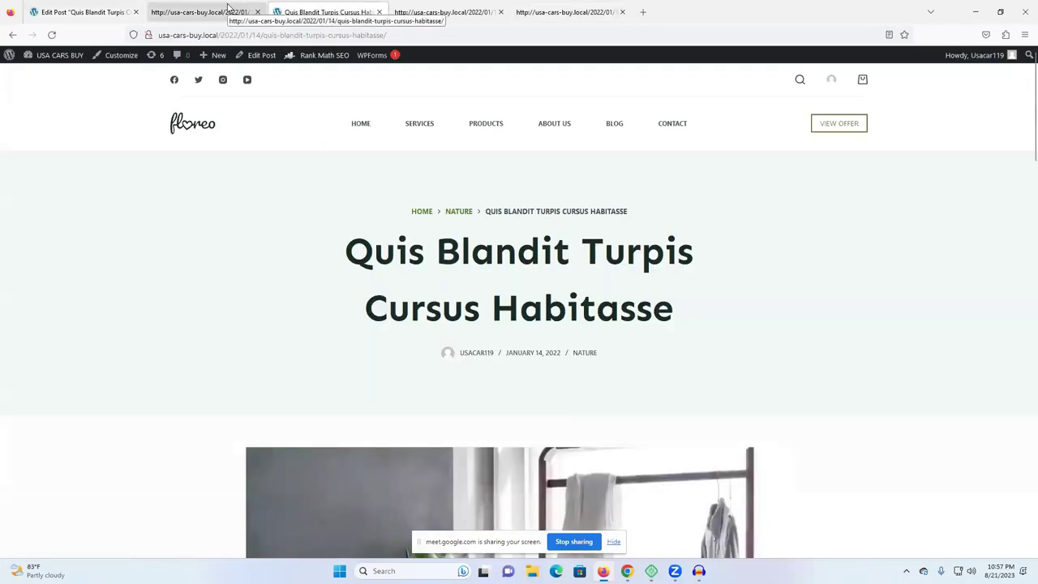
pyautogui.click(228, 11)
pyautogui.hotkey('ctrl', 'shift', 'Tab')
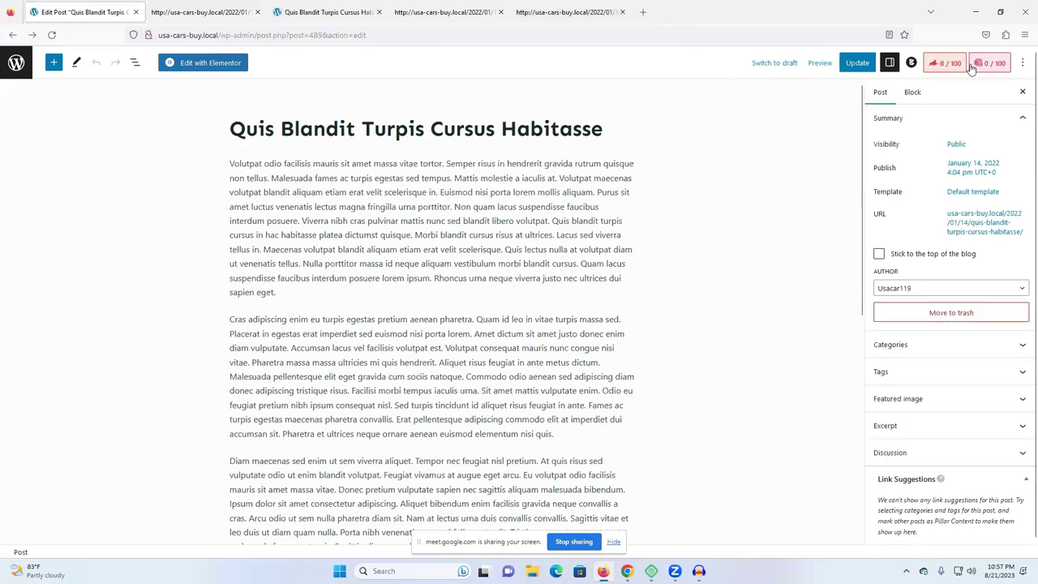
# - Reopen the post's Article schema in Rank Math for editing and set its Article Type to News Article
pyautogui.click(945, 63)
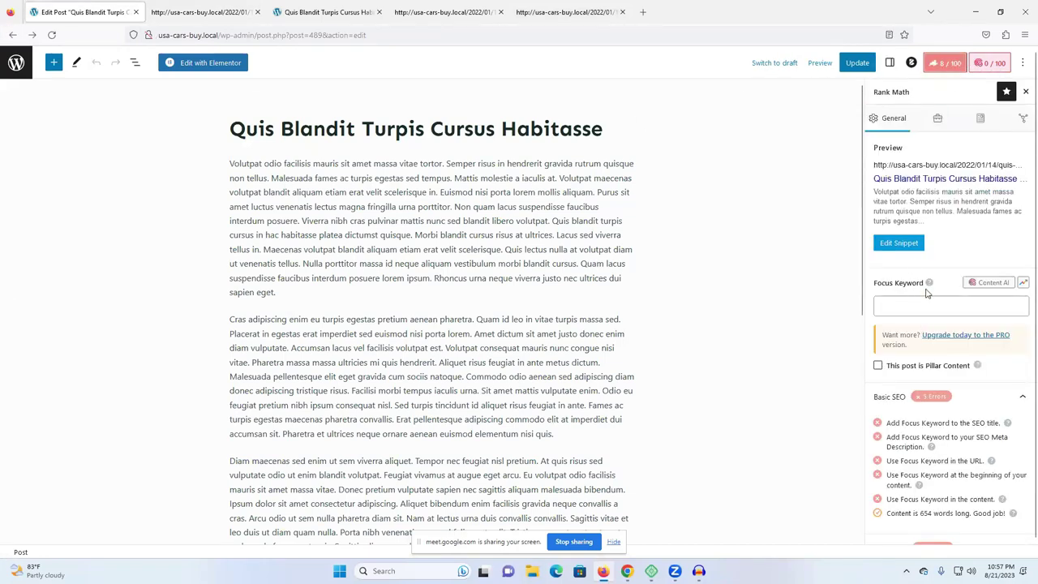
pyautogui.click(979, 120)
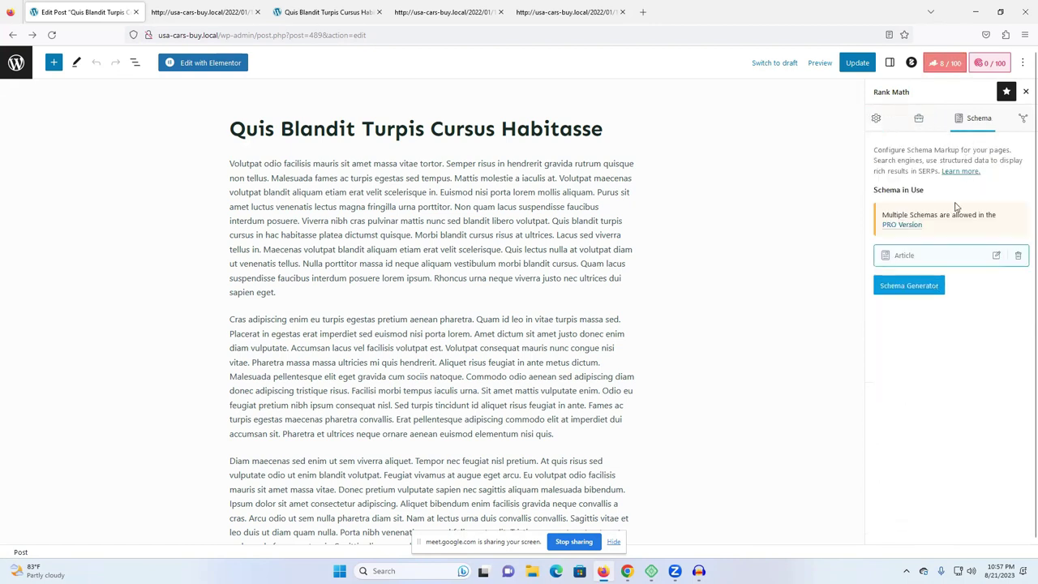
pyautogui.click(995, 256)
pyautogui.scroll(-4, 438, 288)
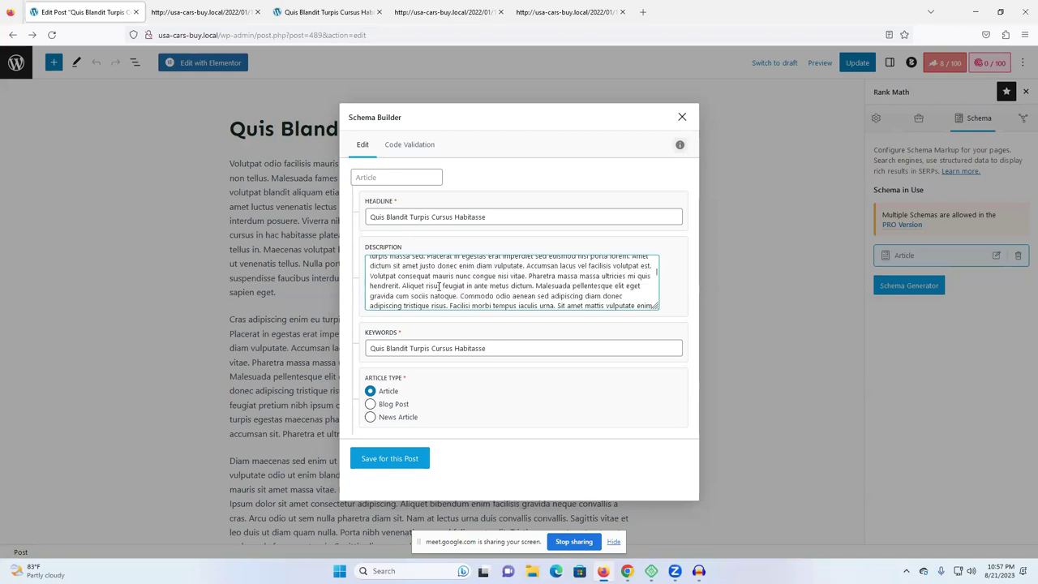
pyautogui.click(371, 415)
pyautogui.scroll(5, 430, 306)
# - Check the Code Validation view of the post's Article schema
pyautogui.click(403, 145)
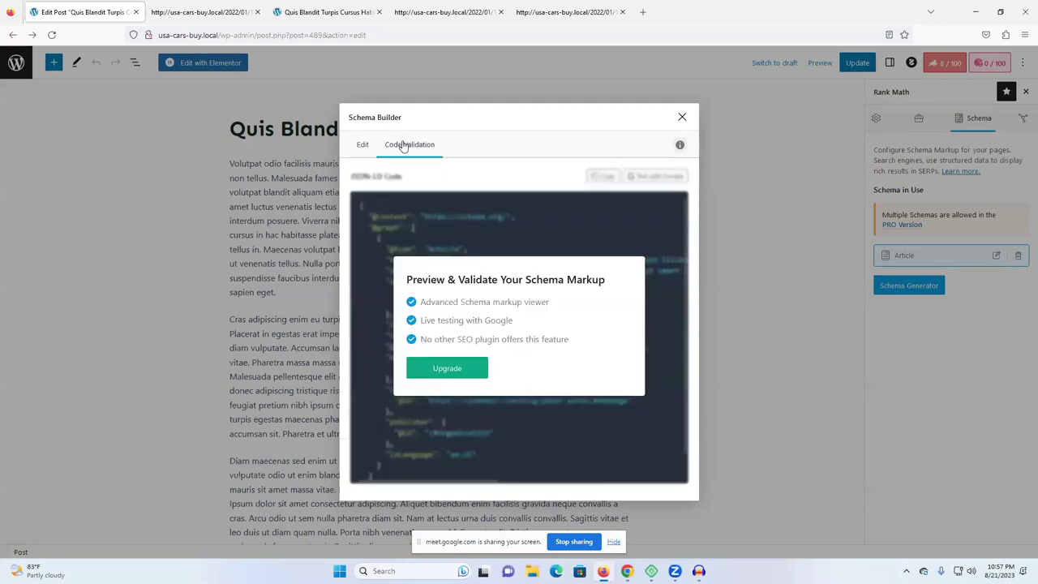
pyautogui.click(362, 144)
pyautogui.click(412, 148)
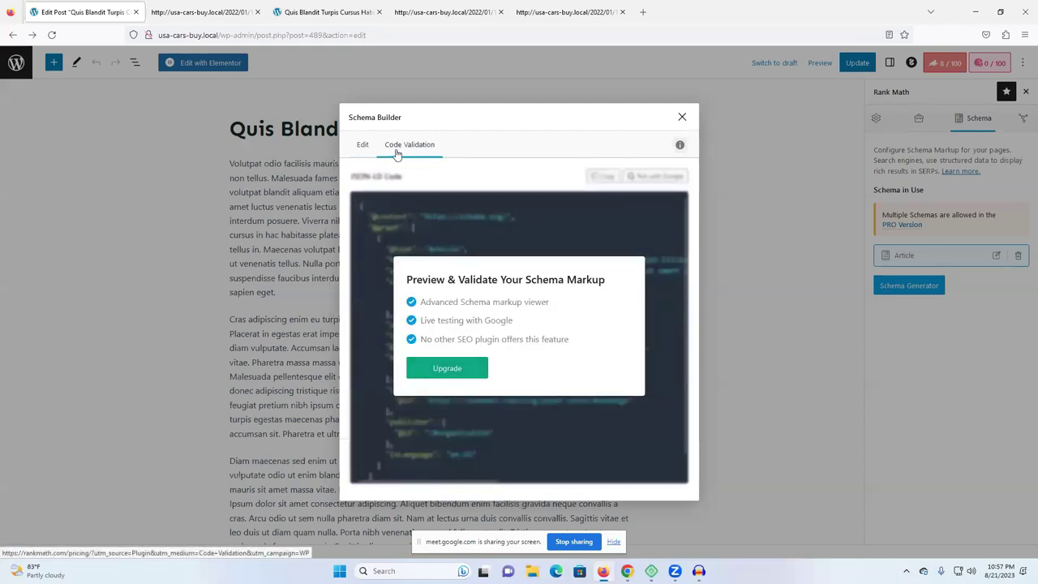
# - Go back to the schema's fields, save the schema for this post and update the post
pyautogui.click(359, 146)
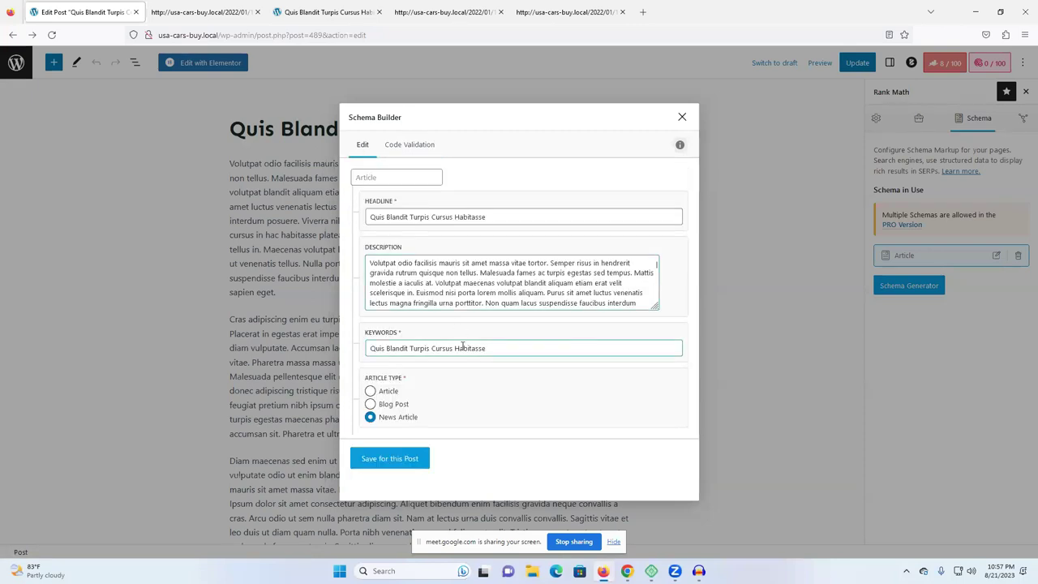
pyautogui.click(396, 461)
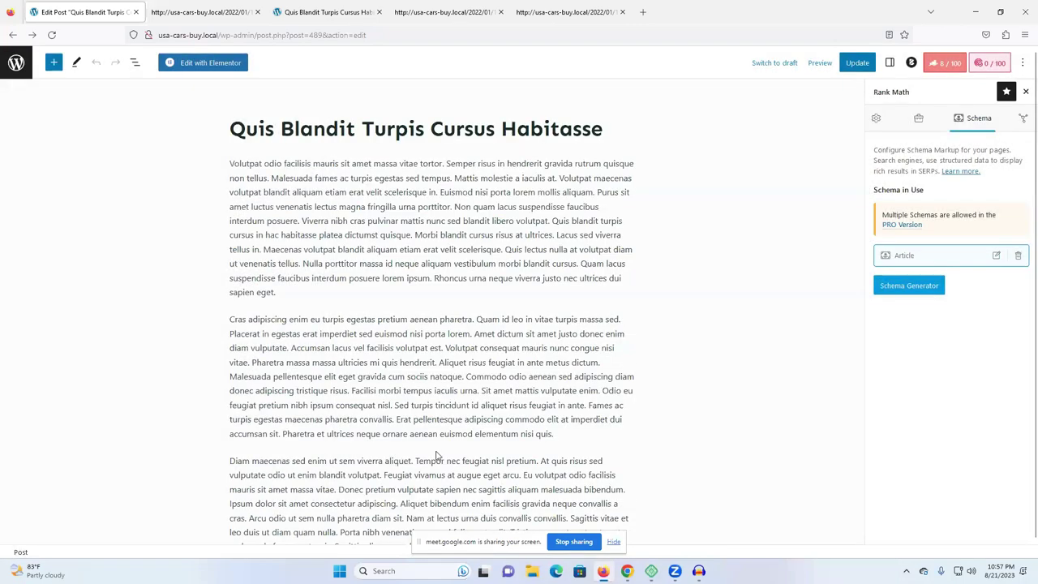
pyautogui.click(857, 62)
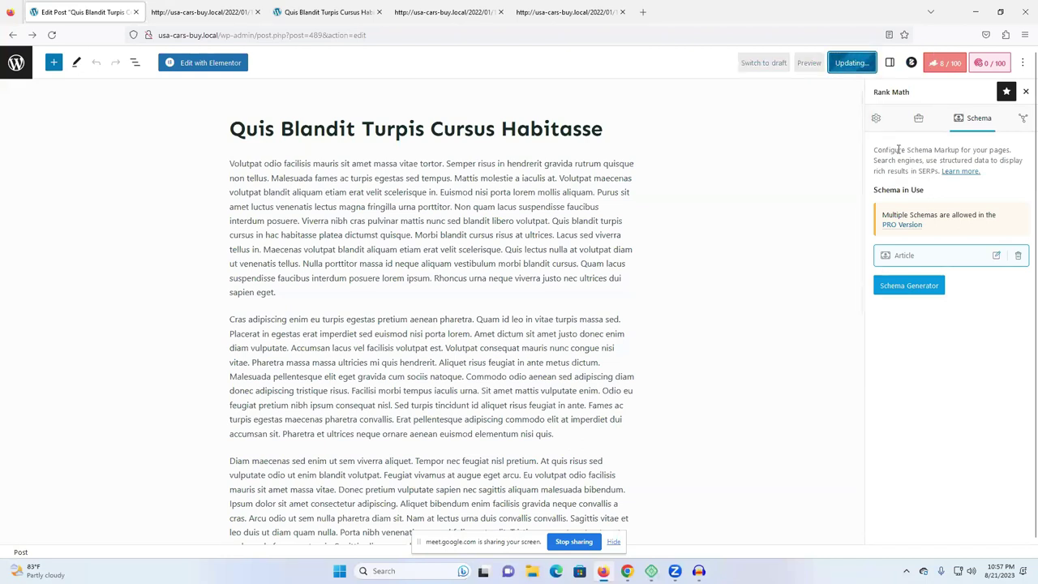
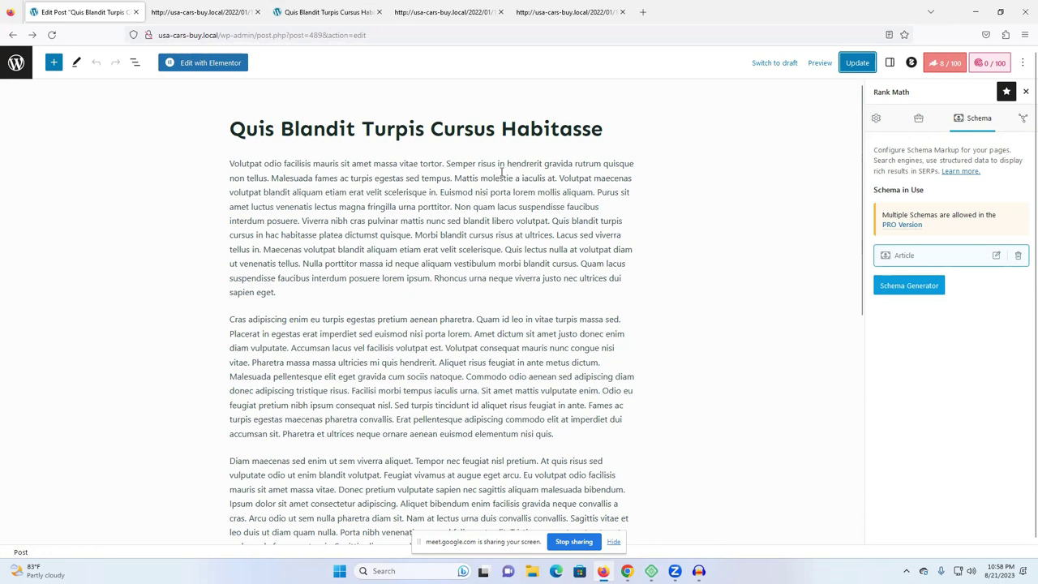
# - Leave the post editor for the WordPress dashboard and open the page for adding new plugins
pyautogui.click(148, 8)
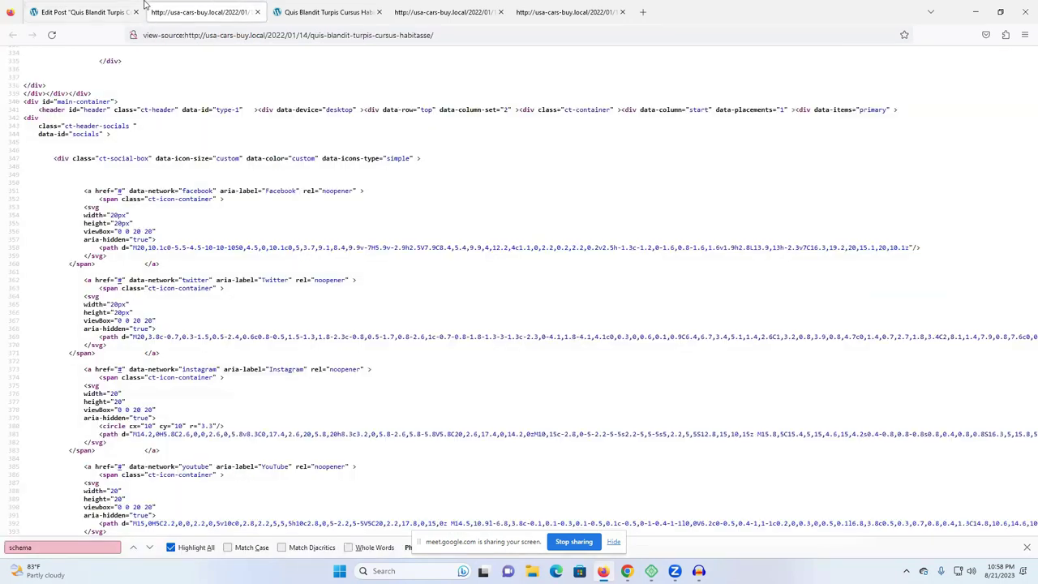
pyautogui.click(75, 8)
pyautogui.click(6, 36)
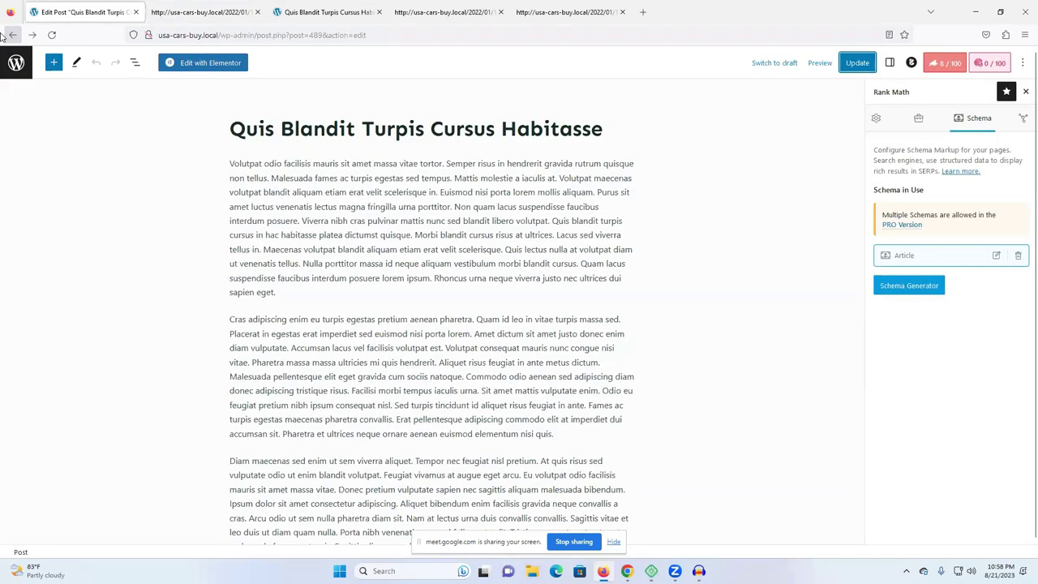
pyautogui.scroll(-3, 30, 463)
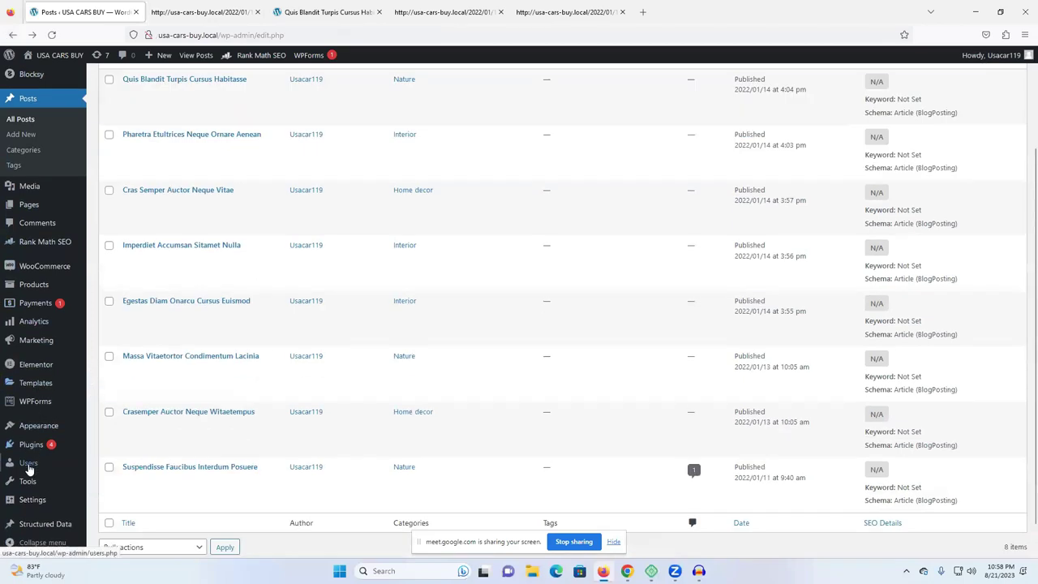
pyautogui.click(37, 445)
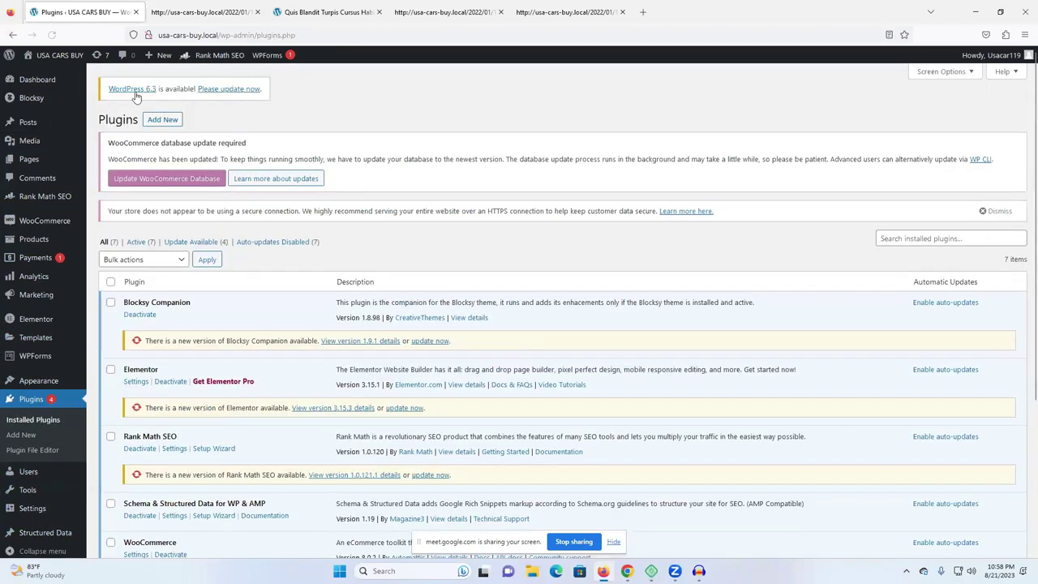
pyautogui.click(162, 120)
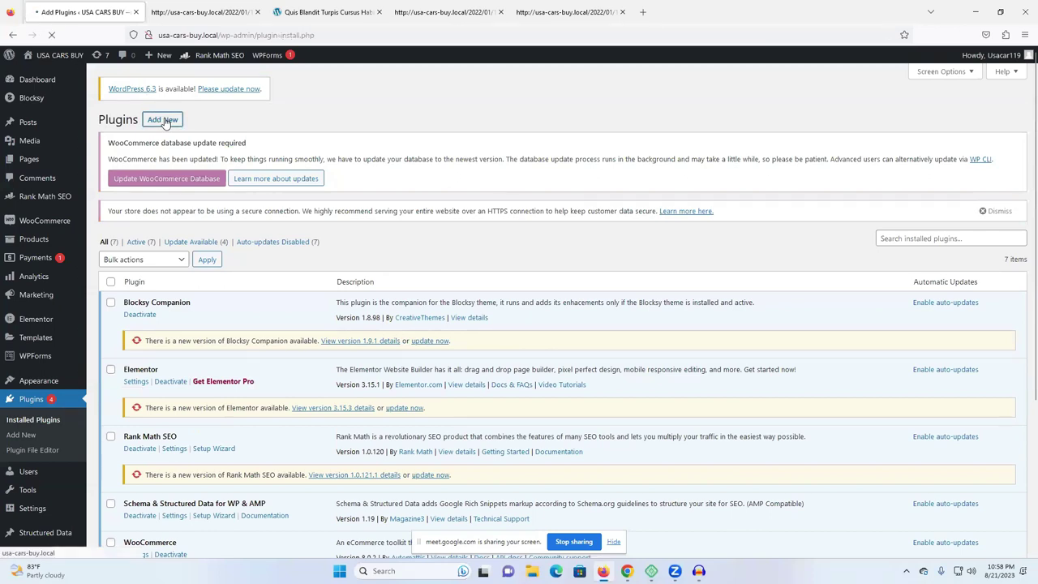
# - Search the plugin directory for "hfcm" and start installing the first plugin found
pyautogui.click(956, 154)
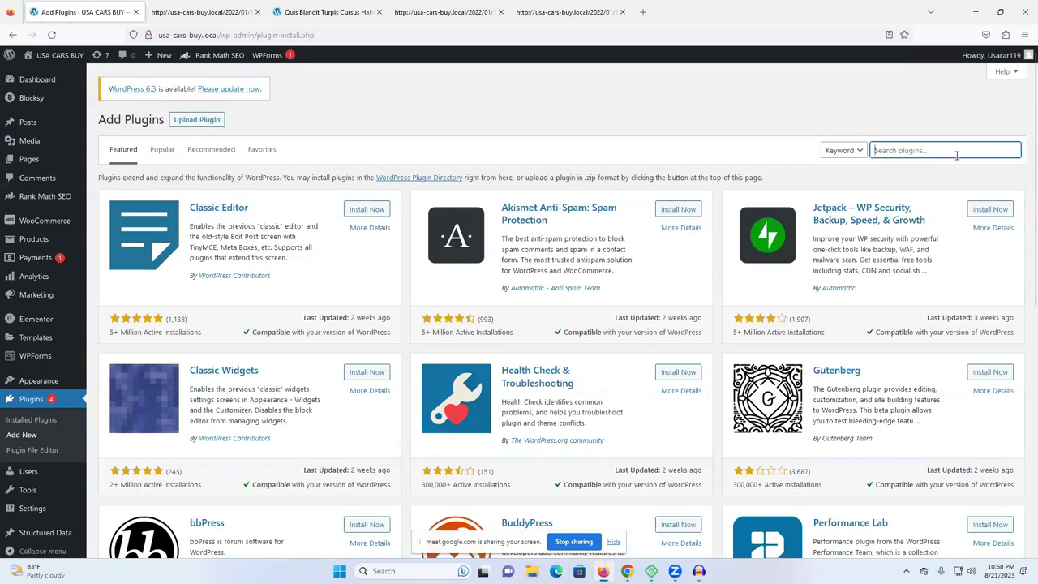
pyautogui.write('hmf')
pyautogui.press('BackSpace')
pyautogui.press('BackSpace')
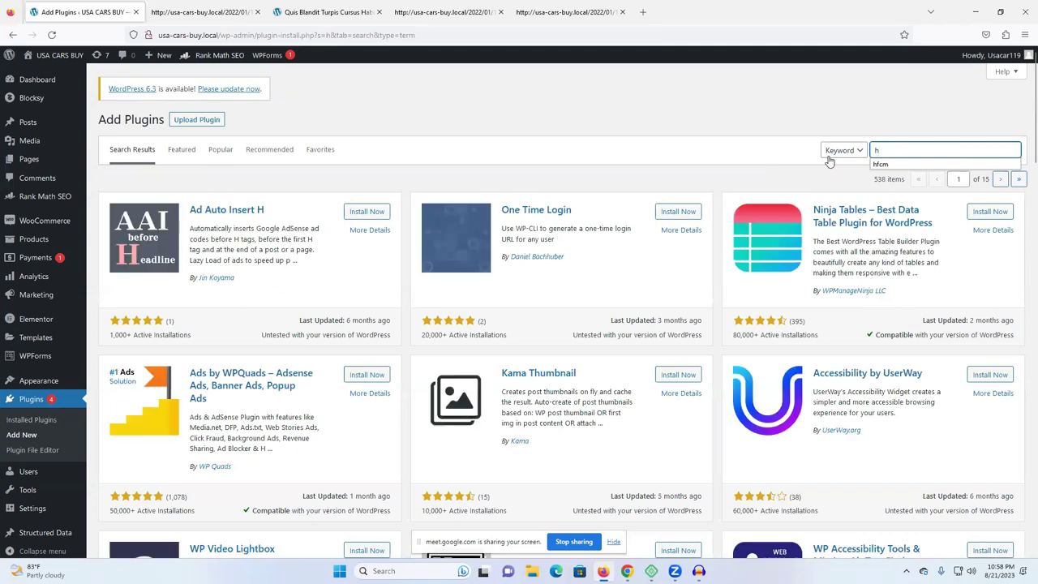
pyautogui.click(909, 168)
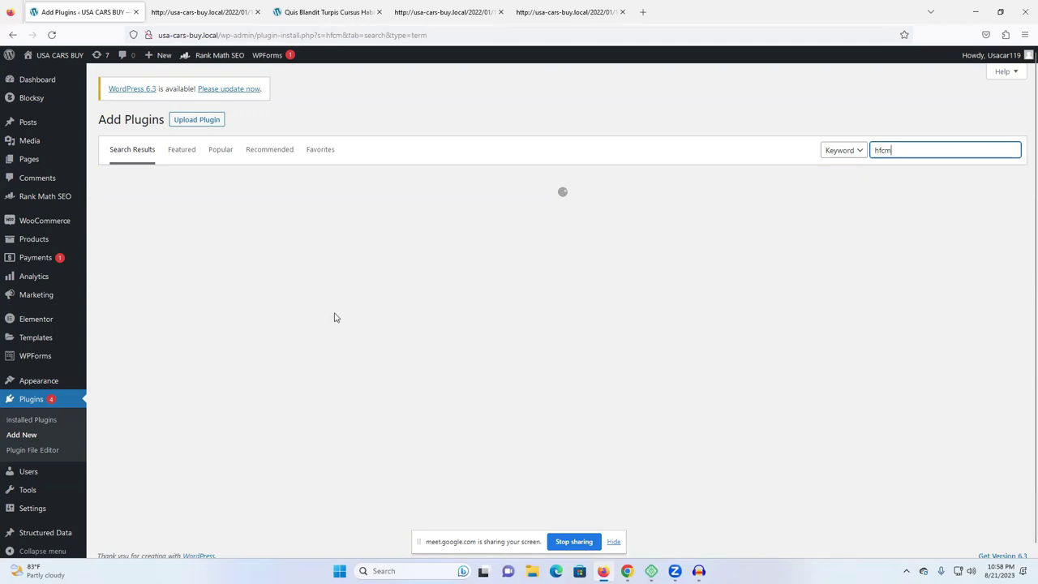
pyautogui.click(378, 210)
pyautogui.click(570, 10)
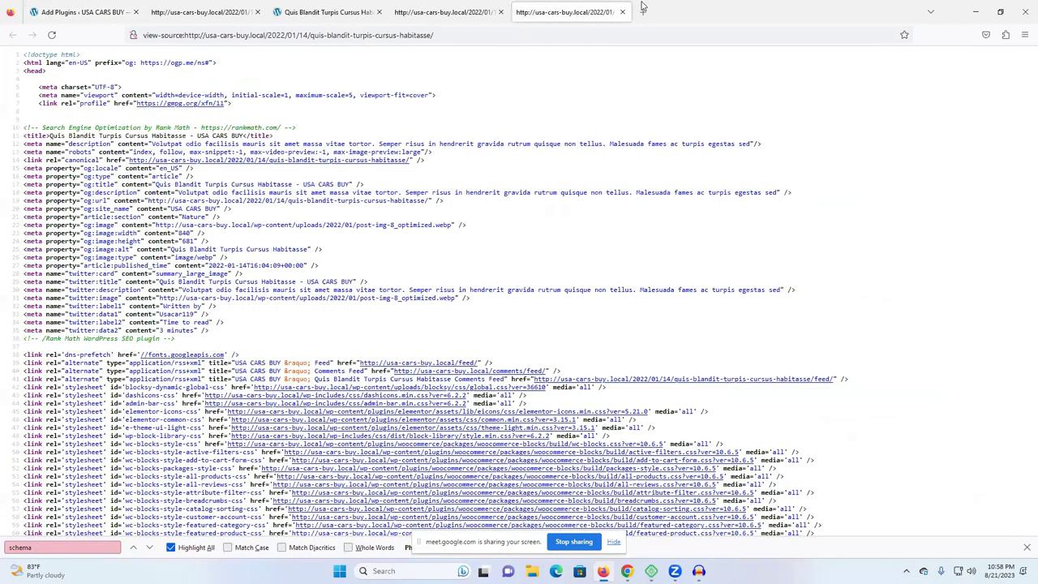
pyautogui.click(452, 10)
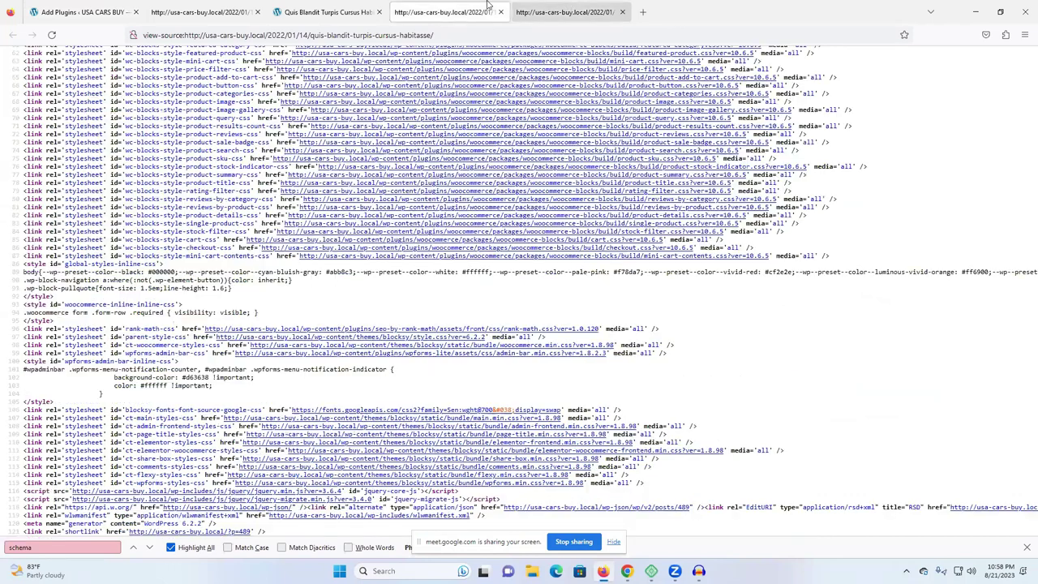
pyautogui.click(297, 8)
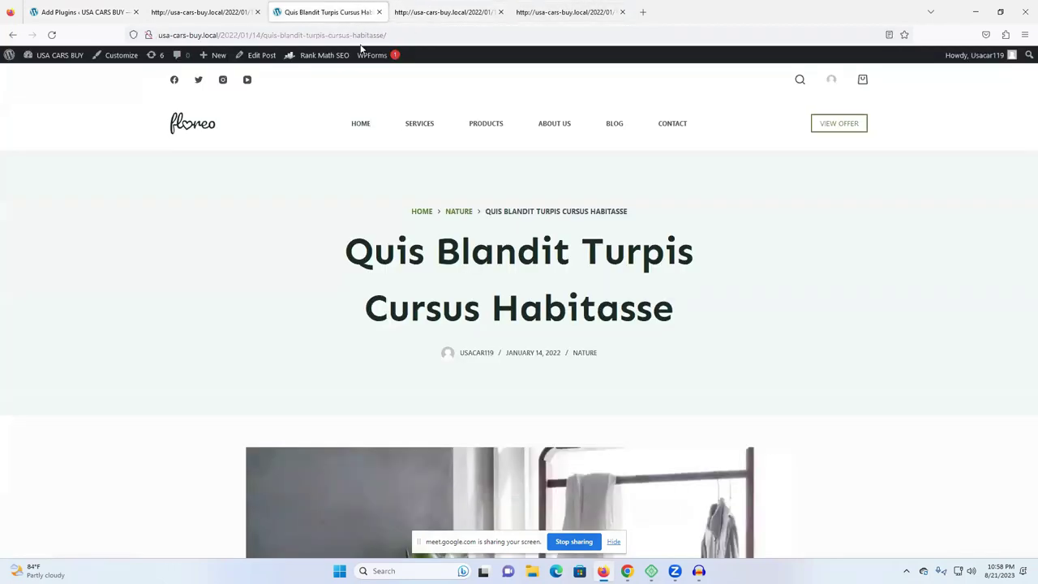
pyautogui.tripleClick(432, 254)
pyautogui.click(451, 12)
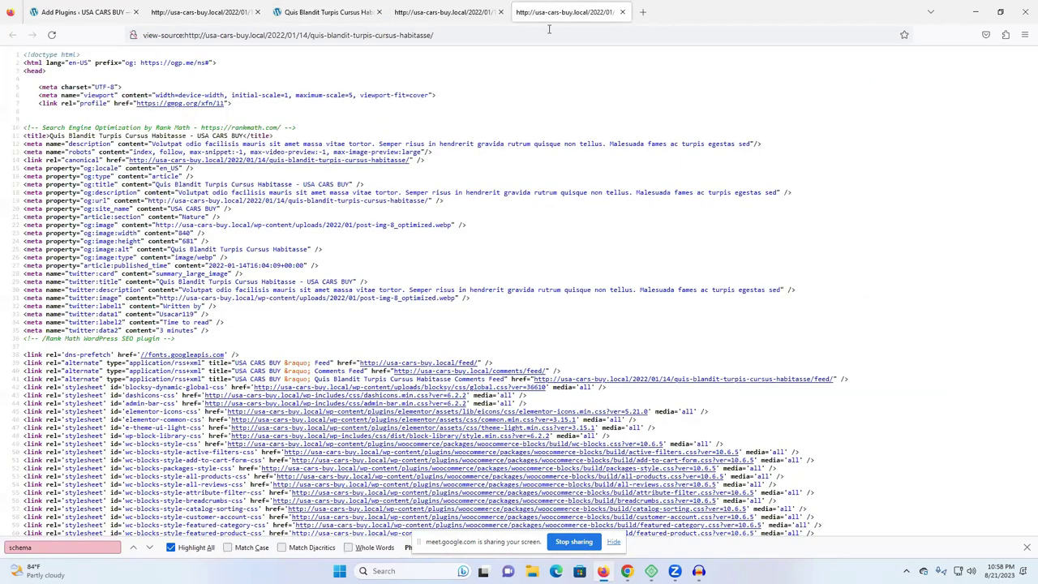
# - Open the post "Pharetra Etultrices Neque Ornare Aenean" for editing from the posts list and close the other browser tabs
pyautogui.click(81, 11)
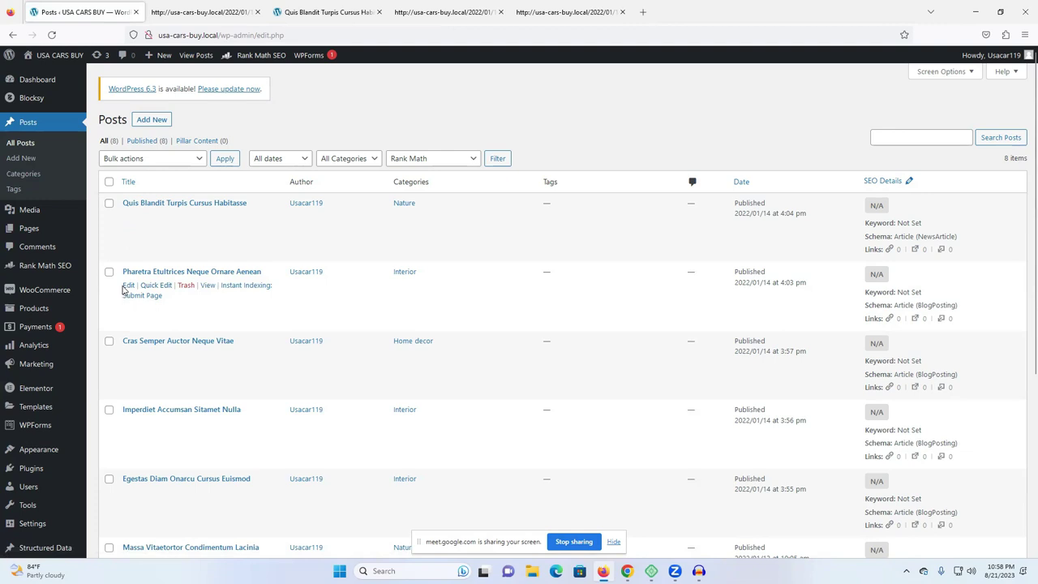
pyautogui.click(127, 288)
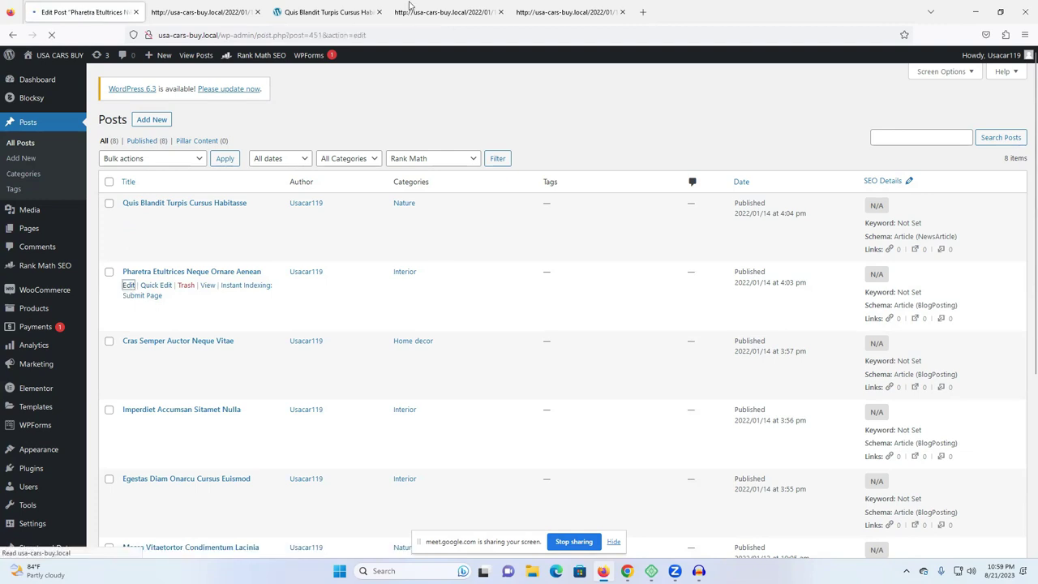
pyautogui.click(347, 6)
pyautogui.click(485, 13)
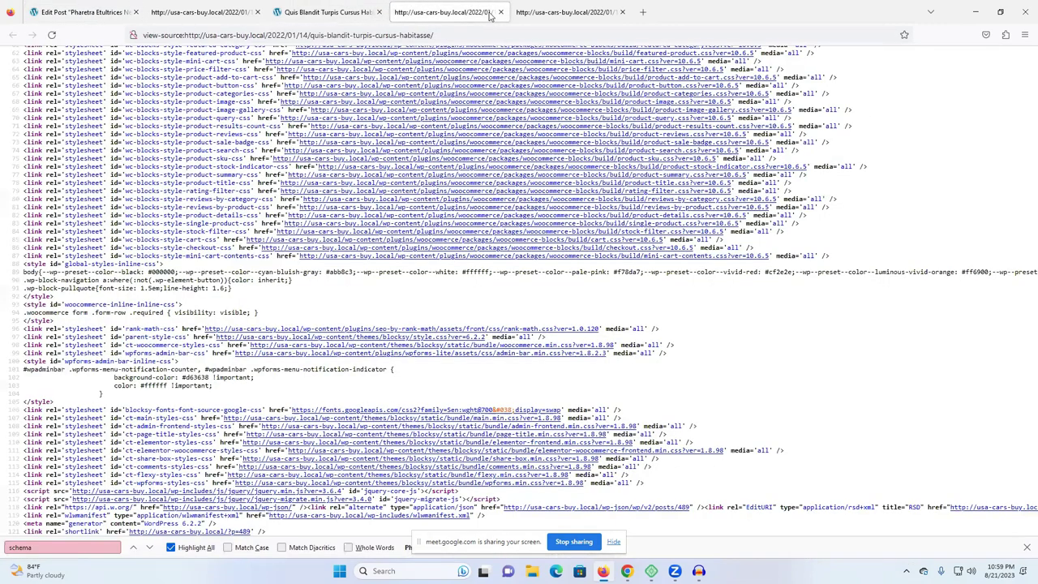
pyautogui.click(93, 8)
pyautogui.click(256, 12)
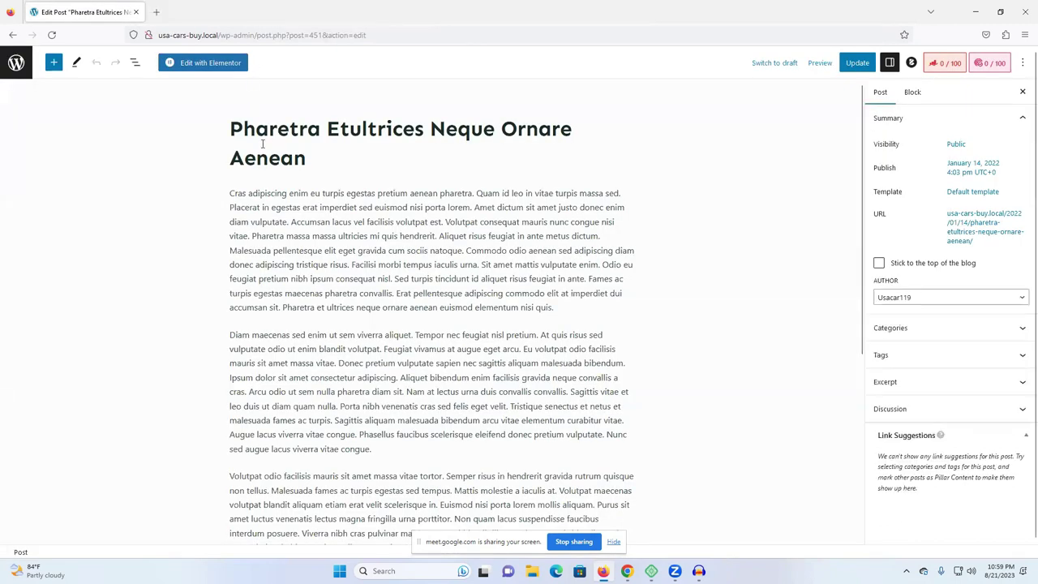
pyautogui.scroll(-1, 817, 202)
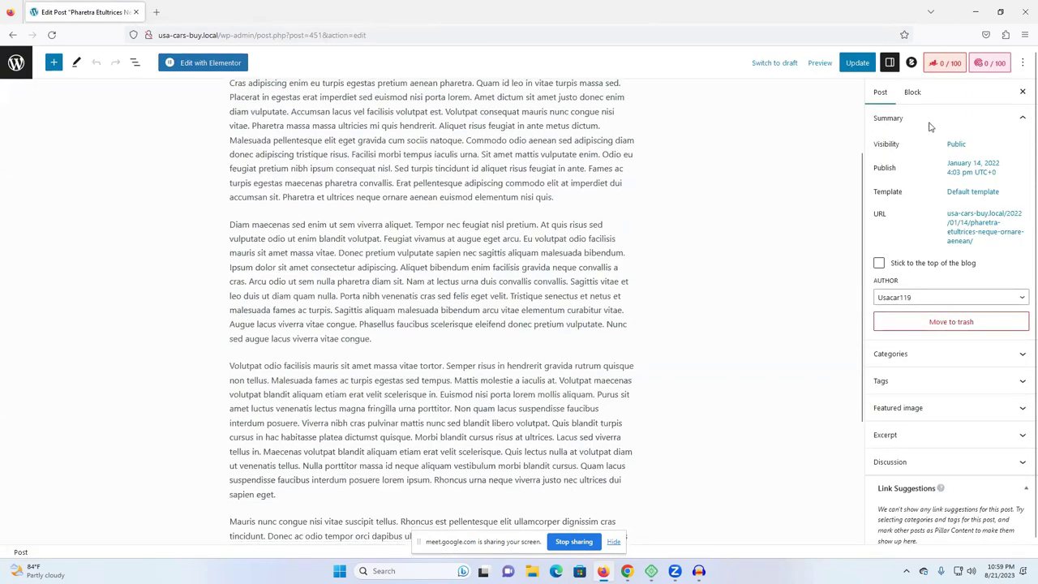
pyautogui.click(946, 65)
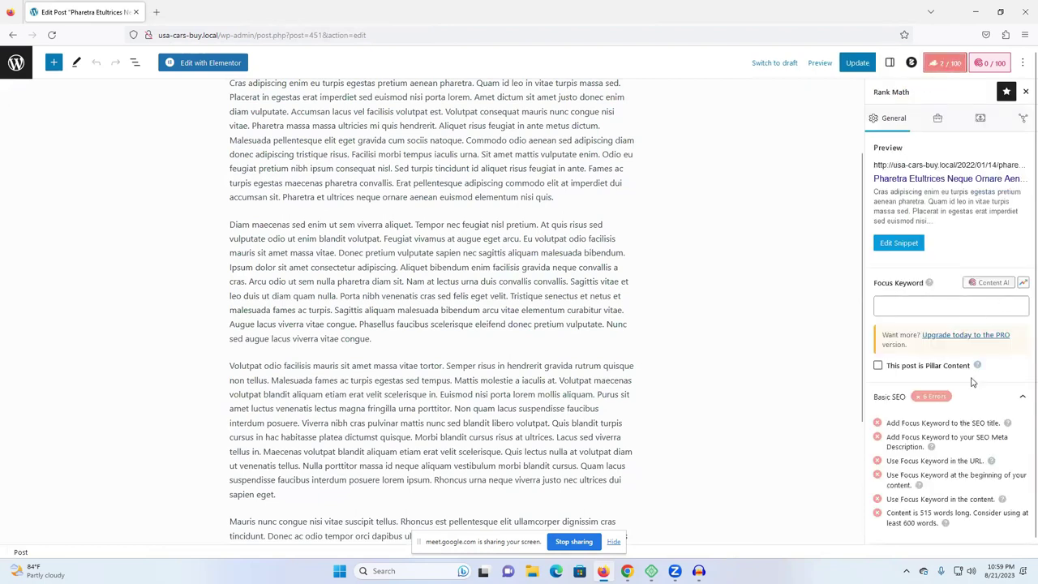
pyautogui.click(979, 118)
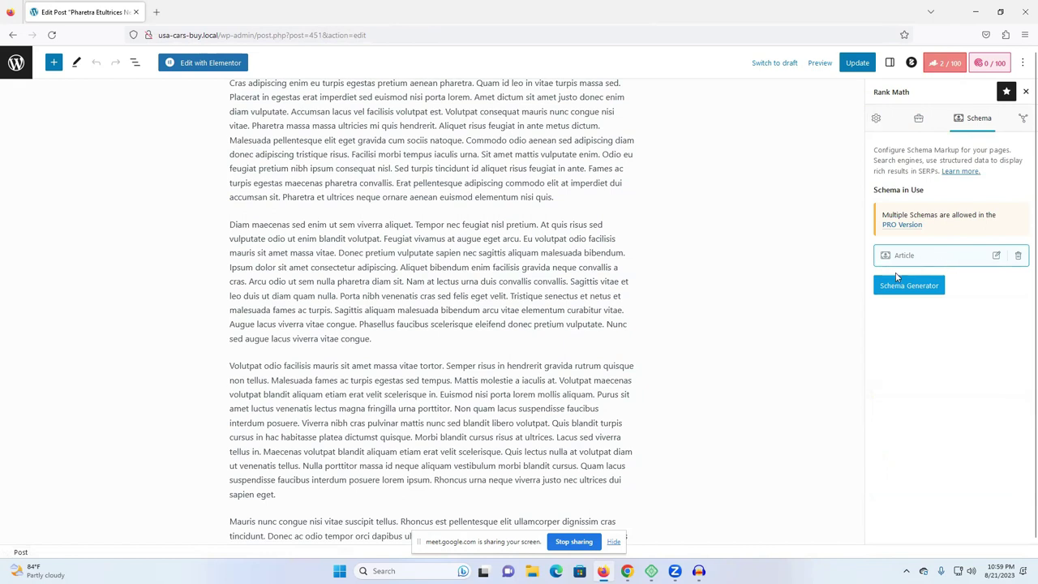
pyautogui.click(899, 286)
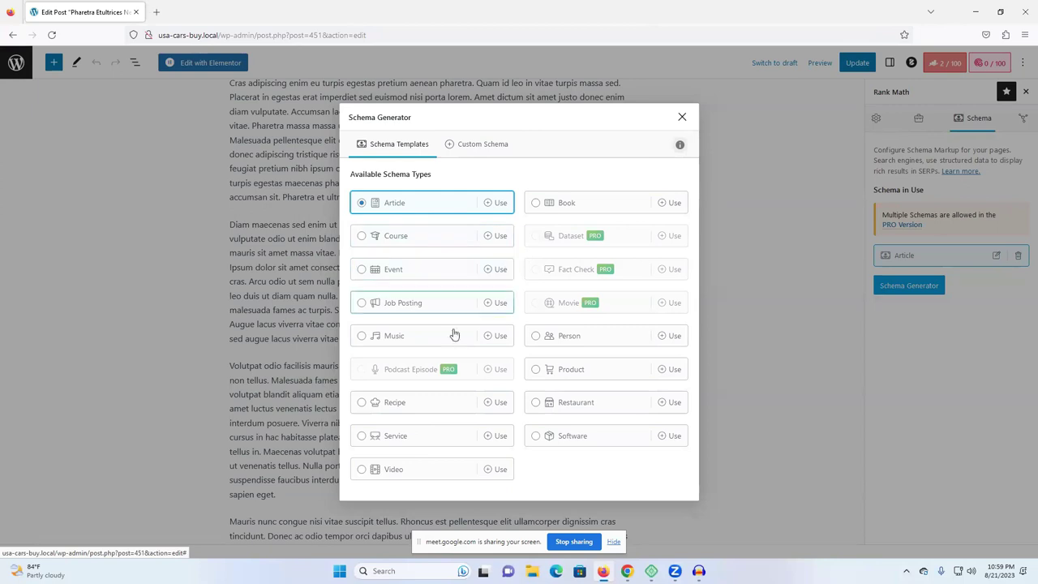
pyautogui.click(412, 210)
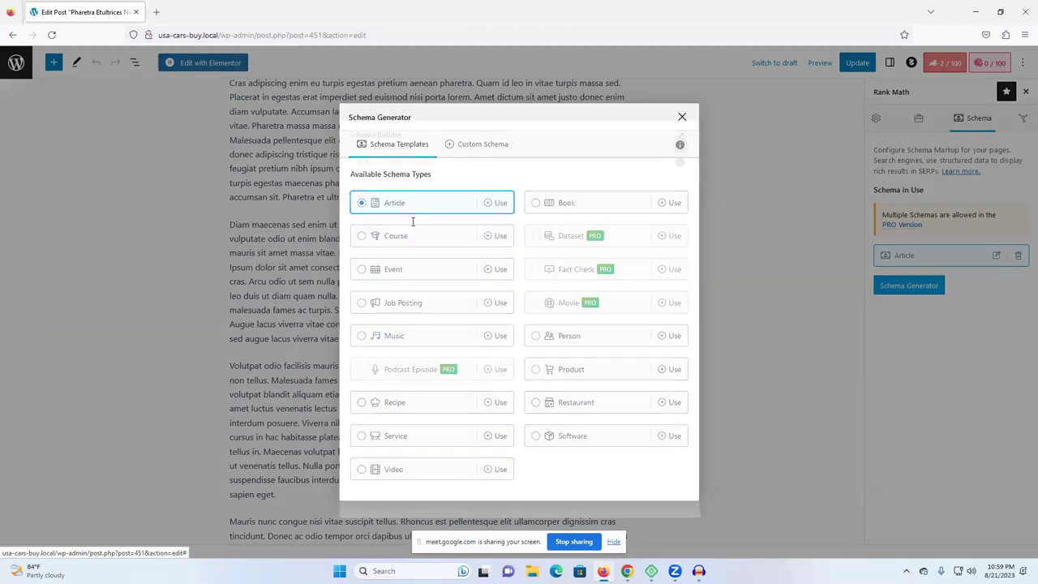
pyautogui.click(401, 274)
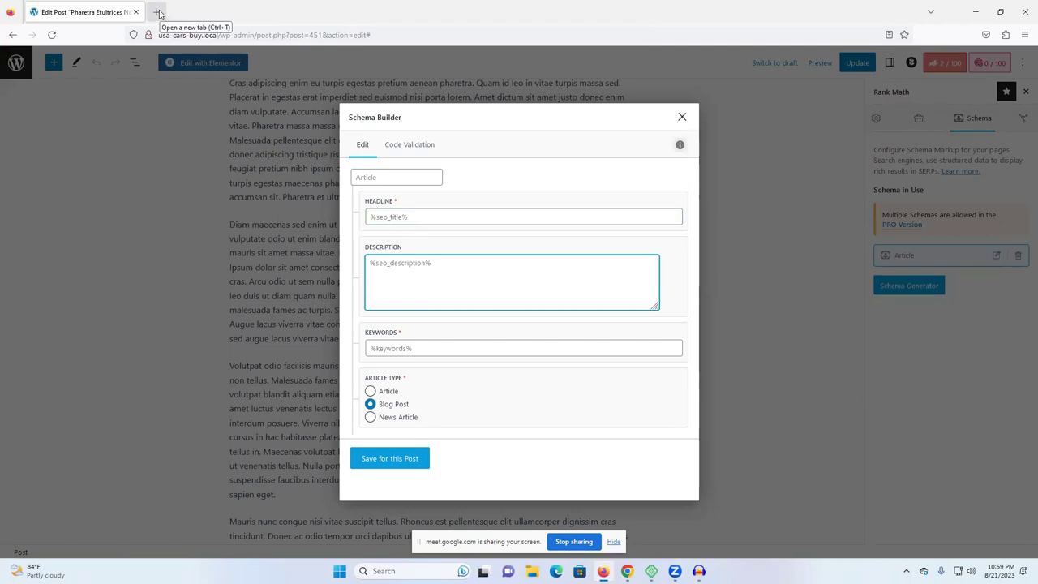
pyautogui.click(158, 13)
pyautogui.click(59, 10)
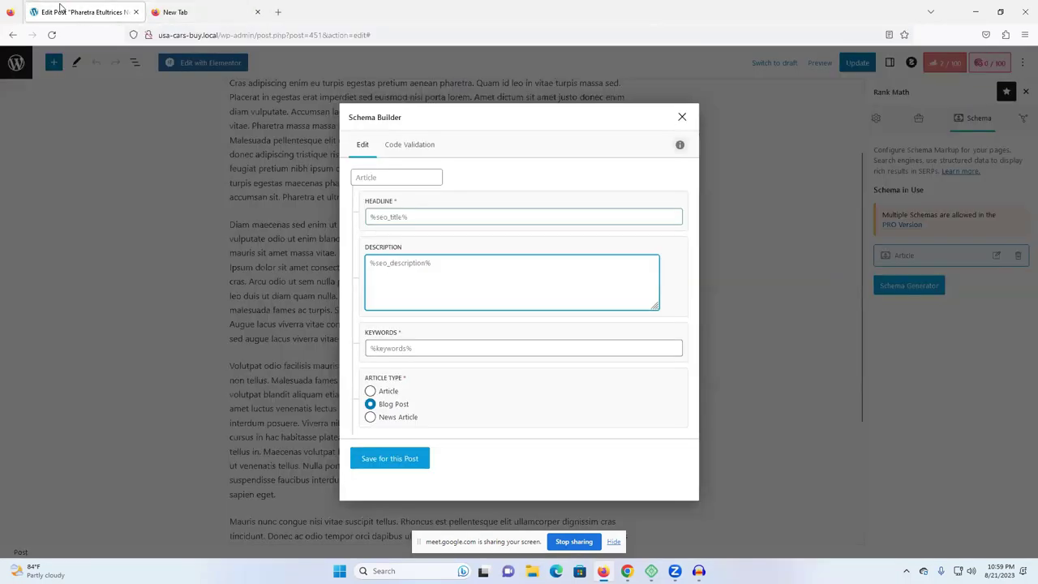
pyautogui.click(683, 118)
pyautogui.click(681, 118)
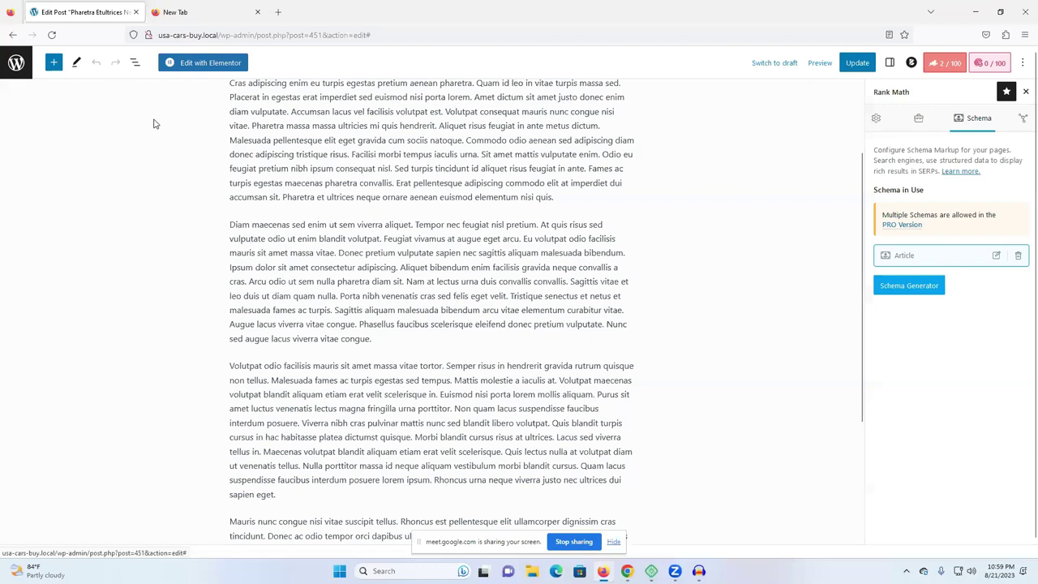
# - Preview the post "Pharetra Etultrices Neque Ornare Aenean" in a new browser tab
pyautogui.scroll(2, 154, 123)
pyautogui.rightClick(828, 70)
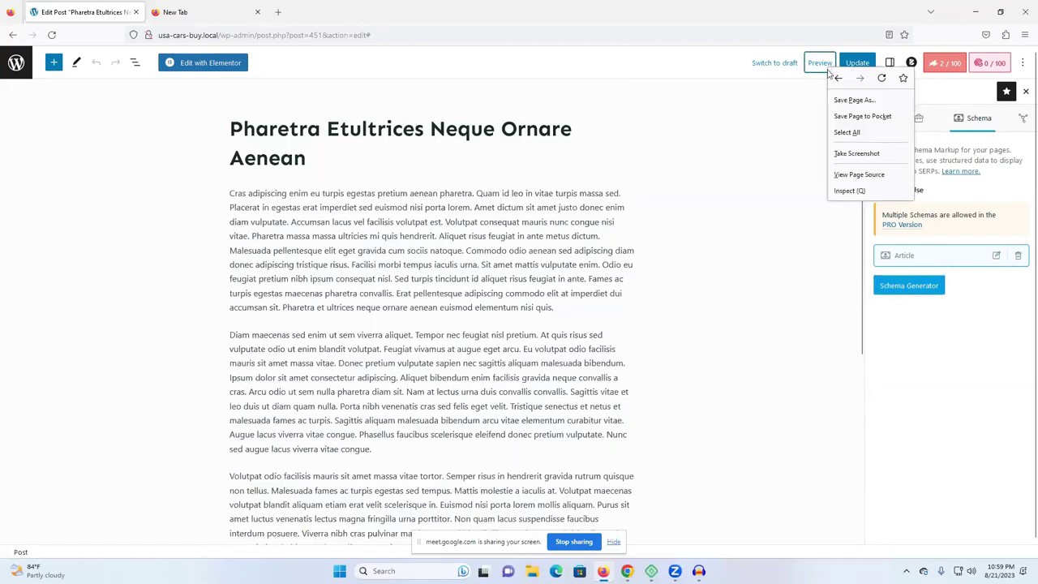
pyautogui.rightClick(809, 67)
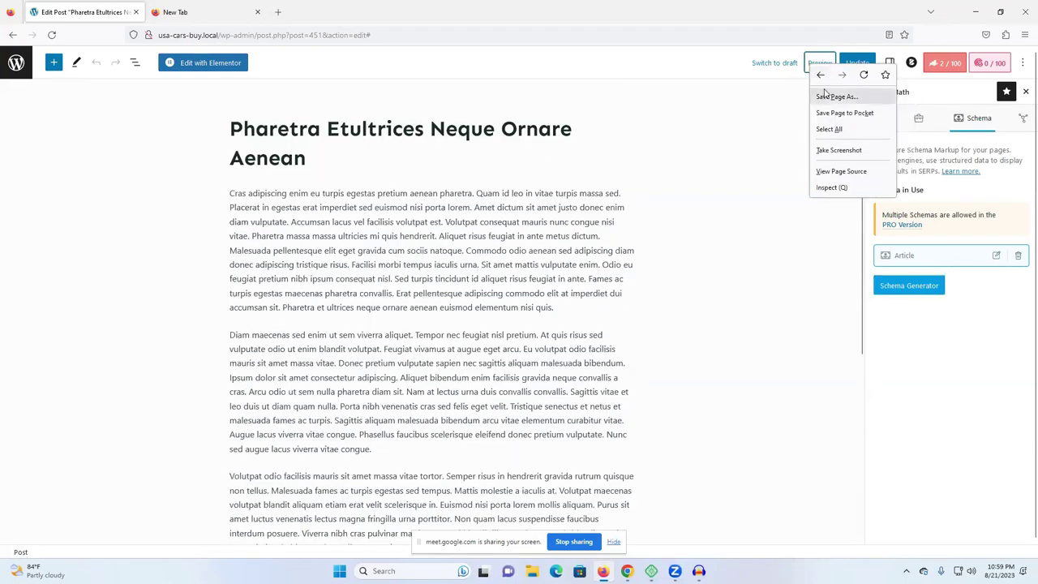
pyautogui.click(751, 115)
pyautogui.click(824, 70)
pyautogui.rightClick(760, 164)
pyautogui.click(791, 172)
pyautogui.click(209, 11)
pyautogui.click(308, 12)
pyautogui.click(227, 11)
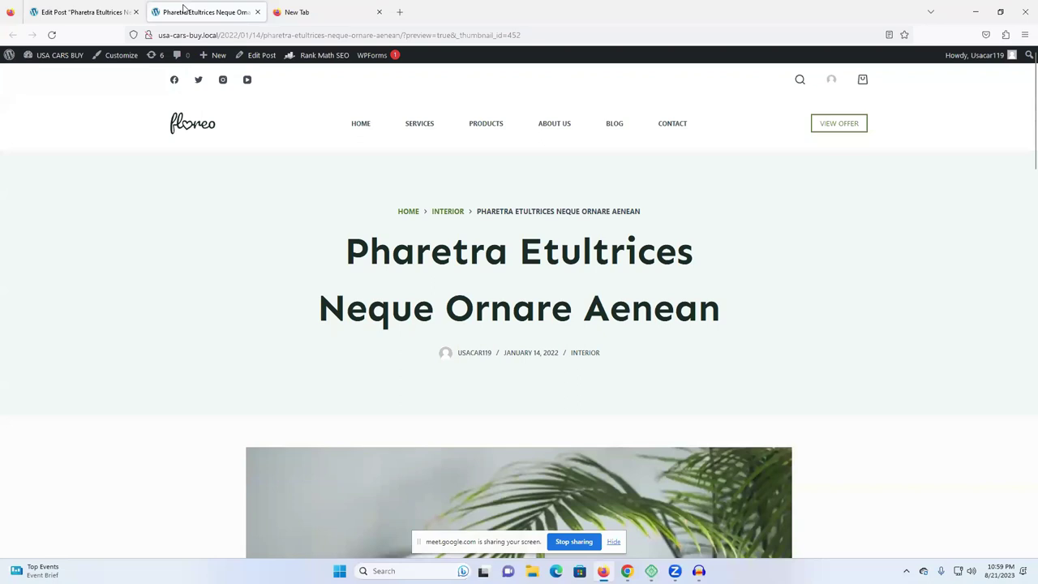
# - Copy the post's title from the preview page and return to the post editor
pyautogui.click(81, 11)
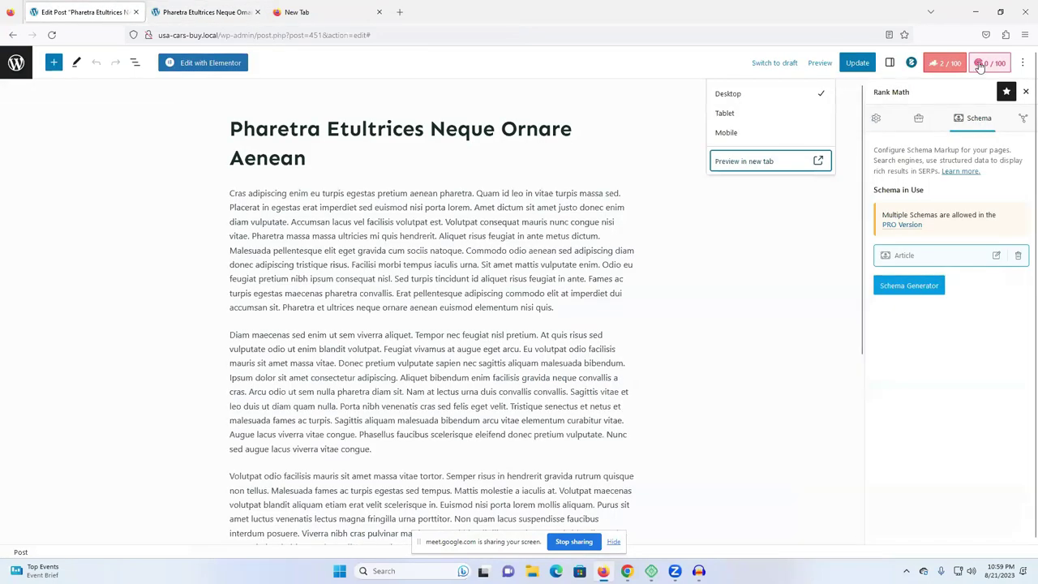
pyautogui.click(946, 65)
pyautogui.click(230, 9)
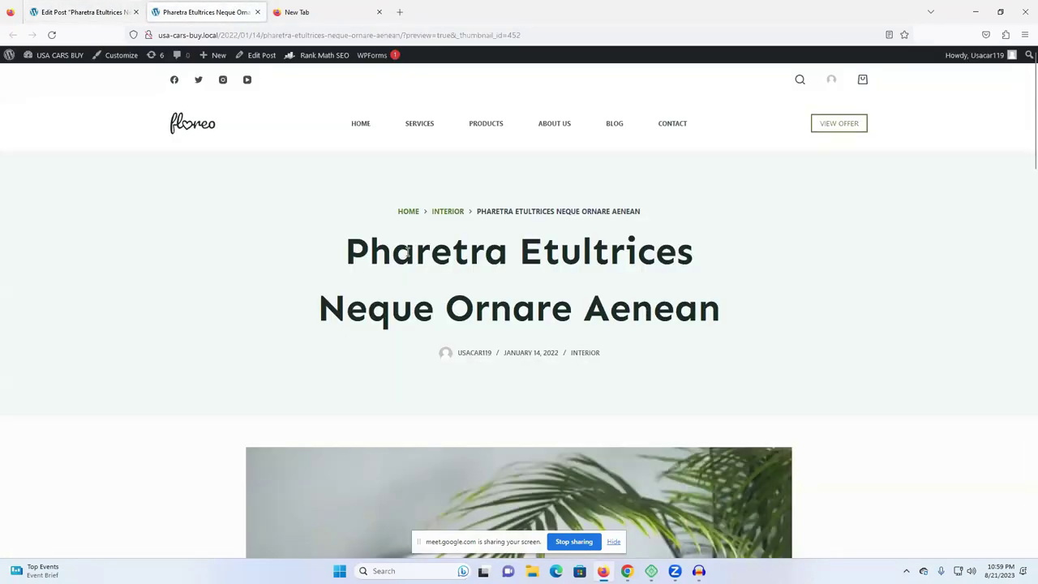
pyautogui.doubleClick(408, 252)
pyautogui.click(408, 252)
pyautogui.click(101, 9)
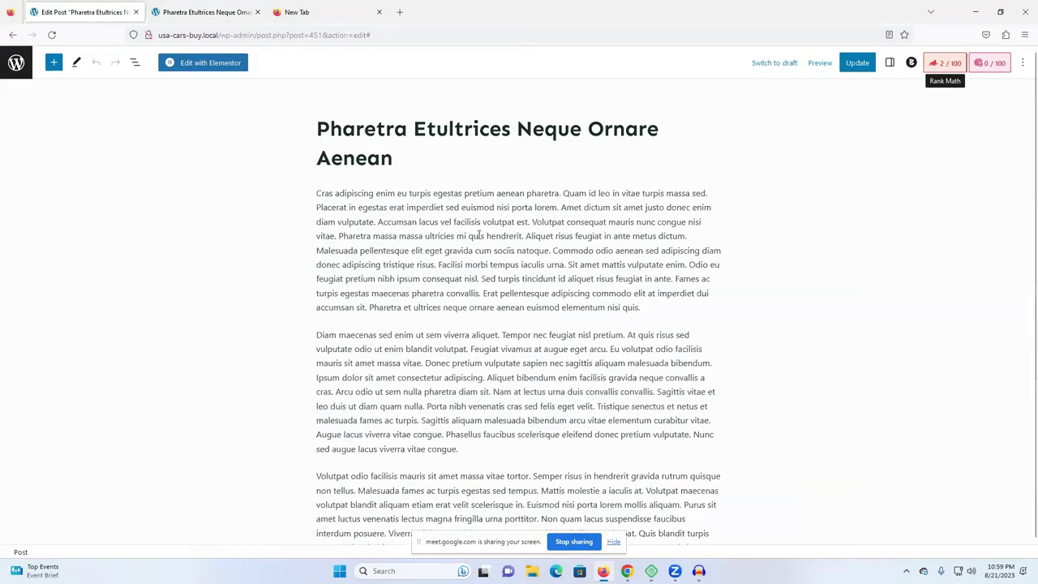
# - Open Rank Math's Schema Generator for the post and choose the Article template
pyautogui.click(944, 64)
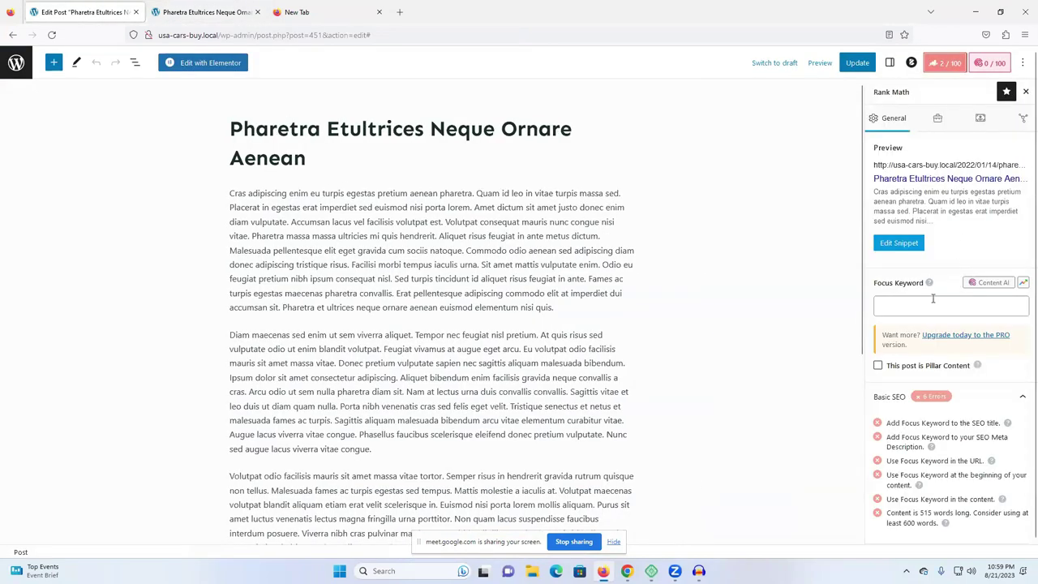
pyautogui.click(979, 118)
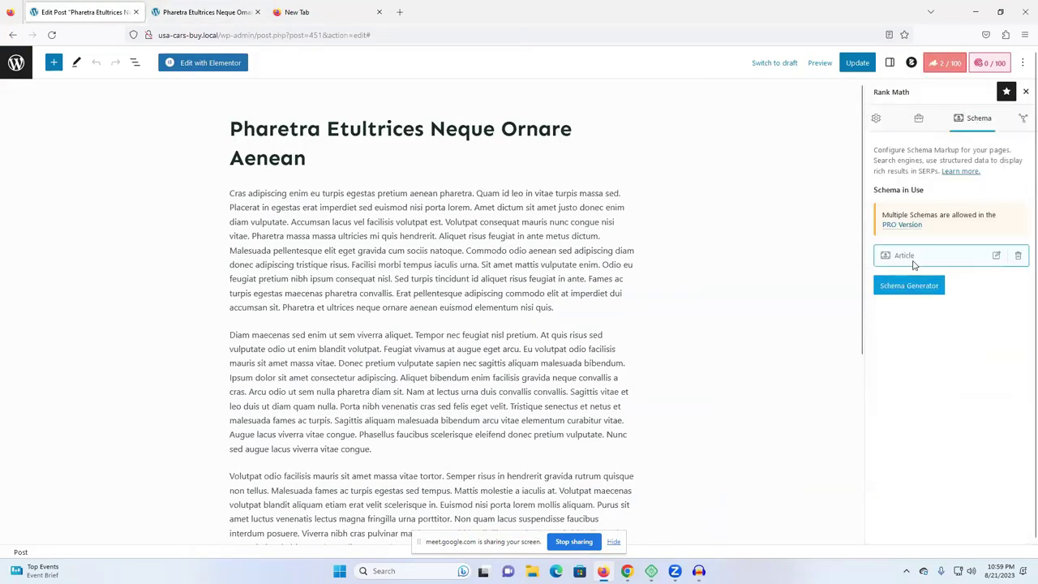
pyautogui.click(928, 284)
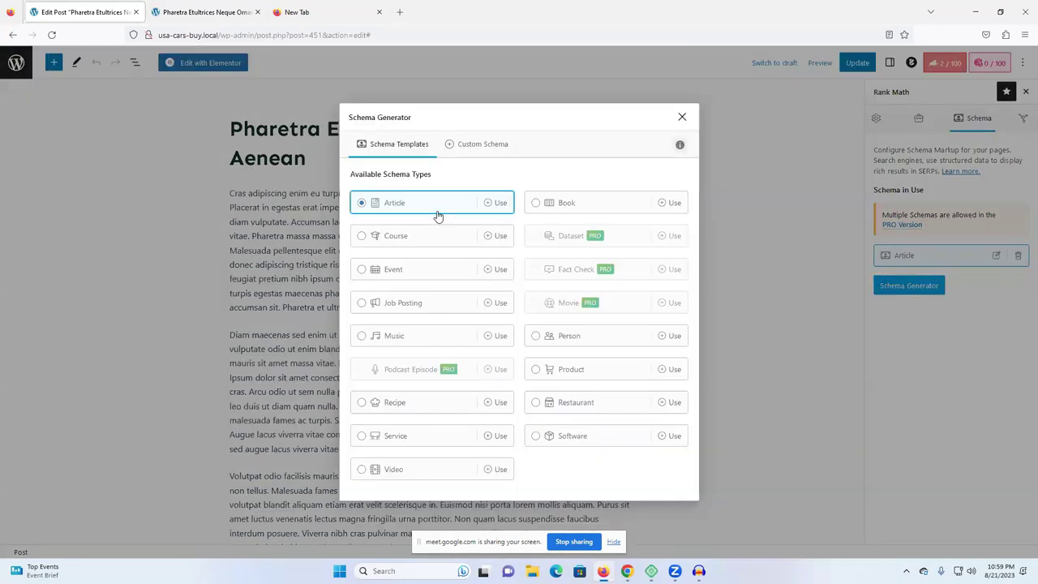
pyautogui.click(438, 215)
# - Set the Article schema's headline to "Pharetra Etultrices Neque Ornare Aenean"
pyautogui.click(400, 215)
pyautogui.write('Pharetra Eultrices Neque Ornare Aenean')
pyautogui.hotkey('ctrl', 'b')
# - Fill the schema's description with the first body paragraph copied from the post preview
pyautogui.click(452, 284)
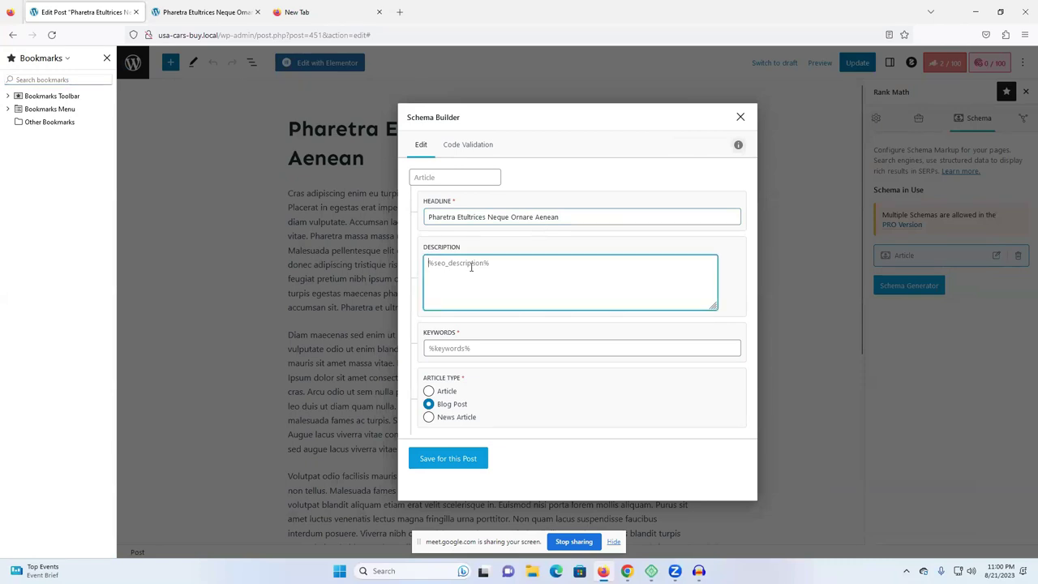
pyautogui.click(207, 11)
pyautogui.scroll(-8, 532, 301)
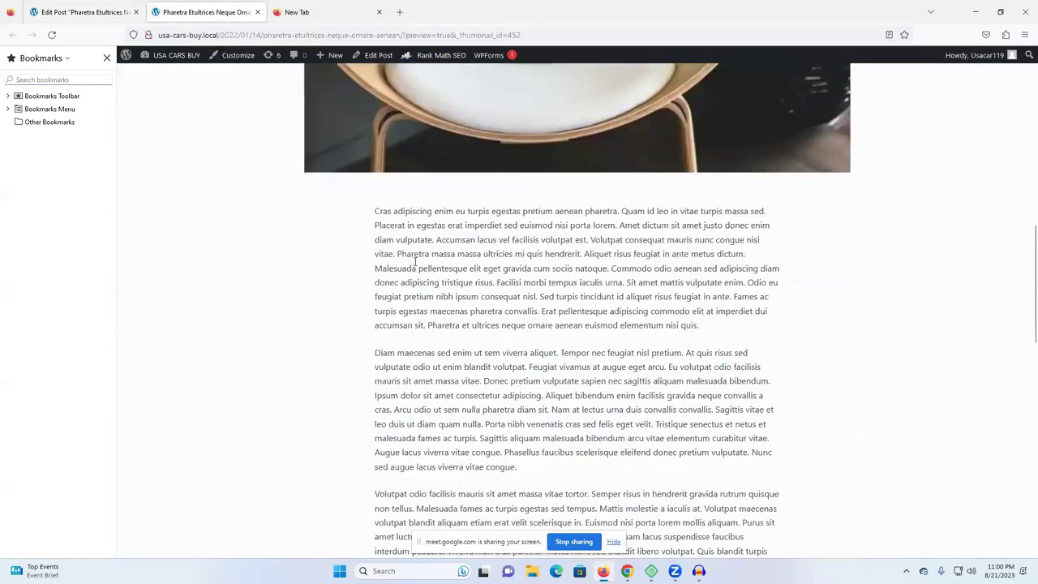
pyautogui.tripleClick(411, 248)
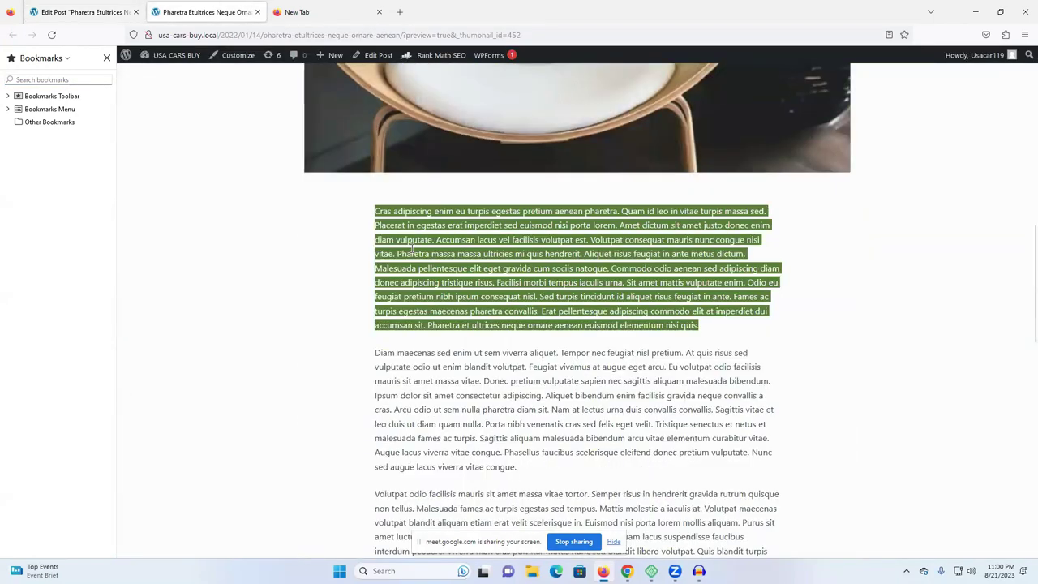
pyautogui.click(108, 6)
pyautogui.hotkey('ctrl', 'v')
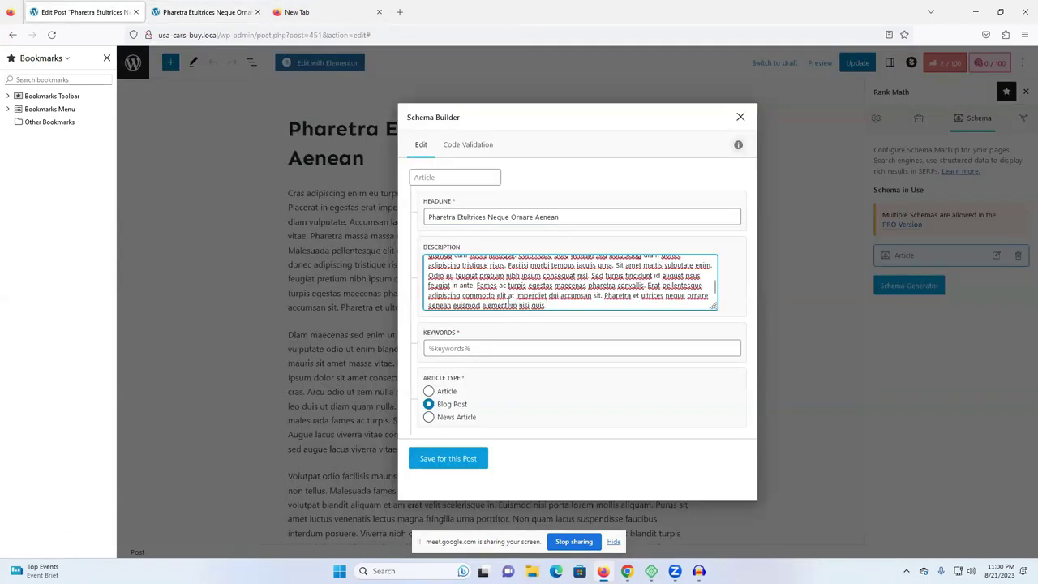
# - Copy "Neque Ornare Aenean" from the schema's headline into its keywords
pyautogui.click(458, 349)
pyautogui.click(474, 216)
pyautogui.moveTo(568, 216); pyautogui.dragTo(487, 219)
pyautogui.hotkey('ctrl', 'c')
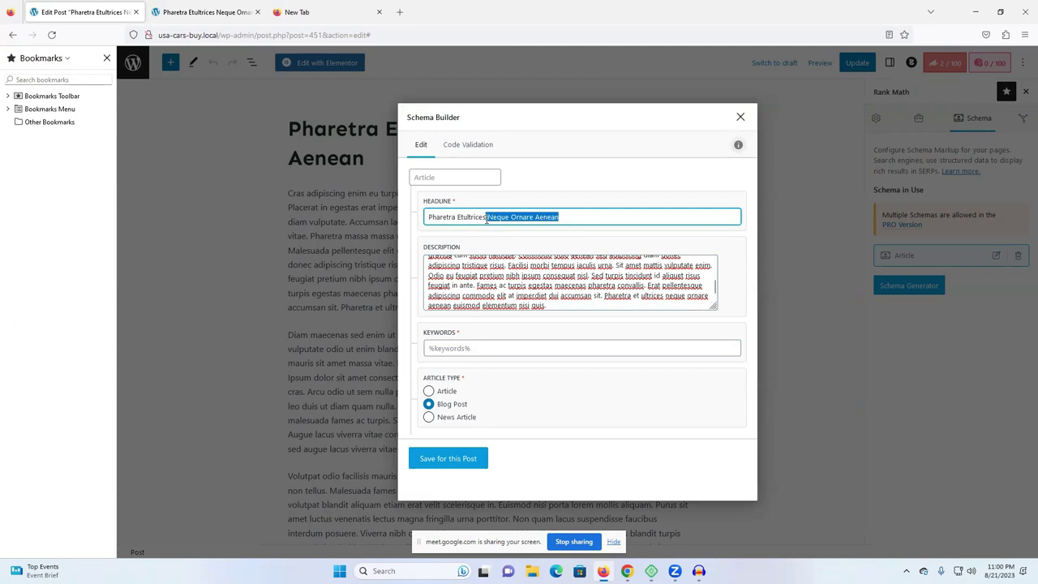
pyautogui.click(458, 348)
pyautogui.hotkey('ctrl', 'v')
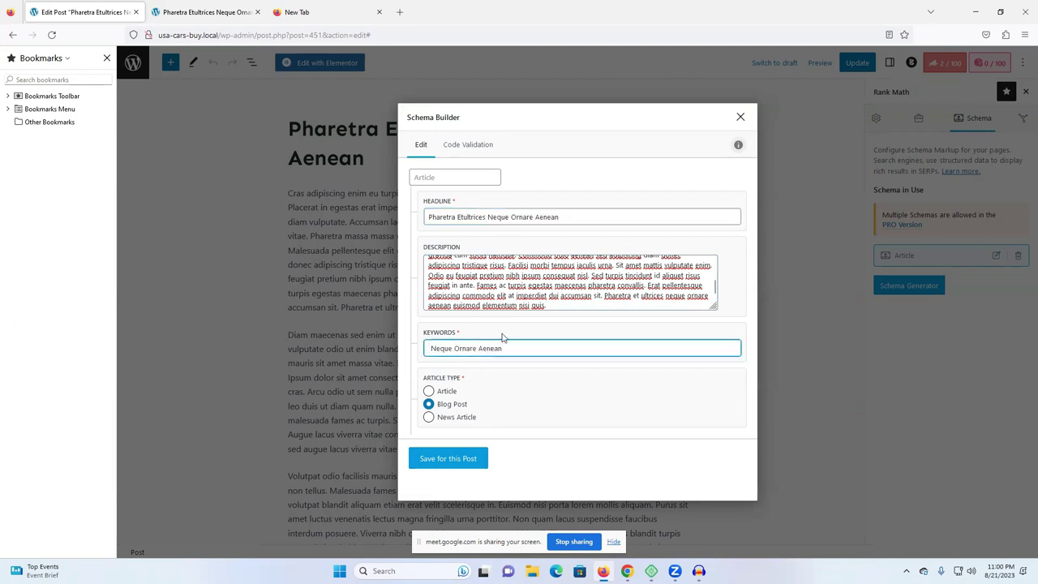
# - Save the Article schema for this post, update the post and close the bookmarks sidebar
pyautogui.click(456, 457)
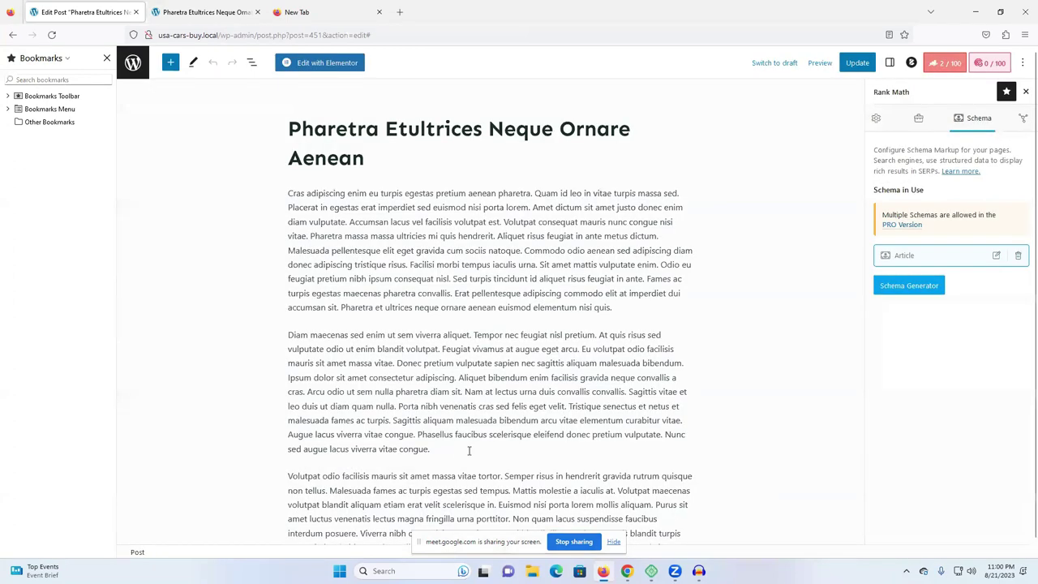
pyautogui.click(861, 65)
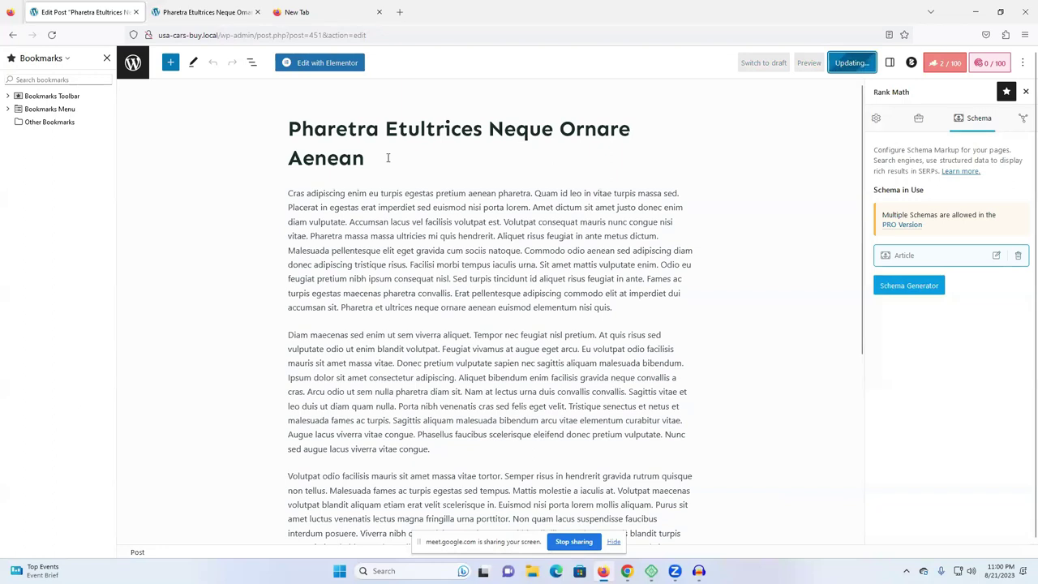
pyautogui.click(106, 57)
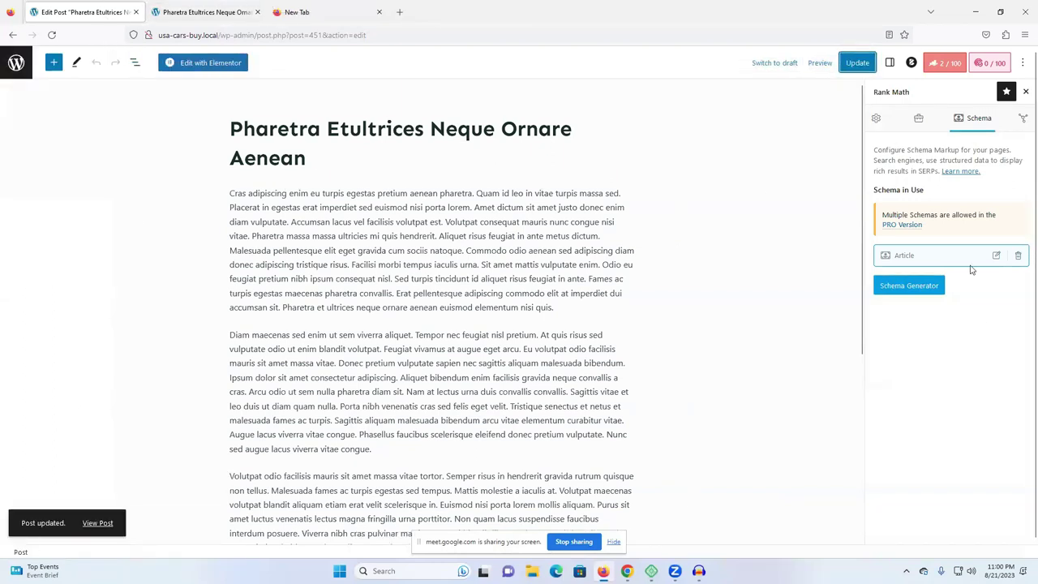
# - Reload the post preview, open its page source and search it for "schema"
pyautogui.click(220, 11)
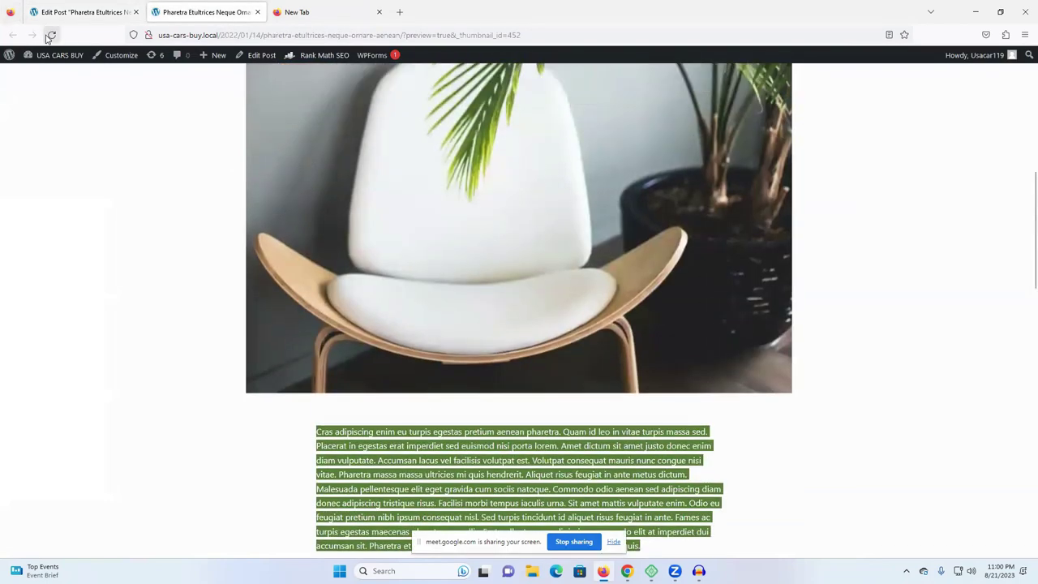
pyautogui.click(51, 35)
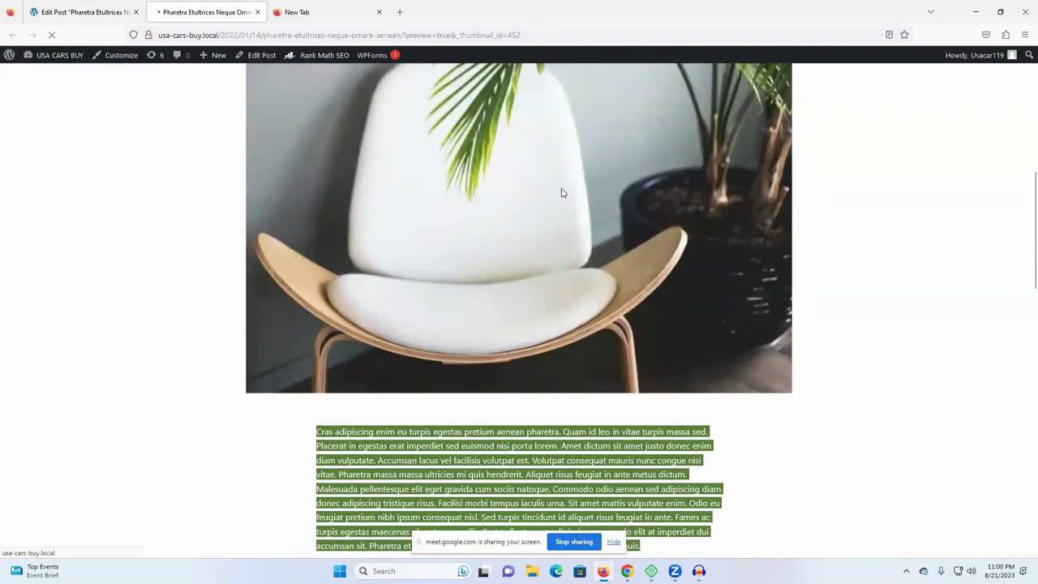
pyautogui.hotkey('ctrl', 'u')
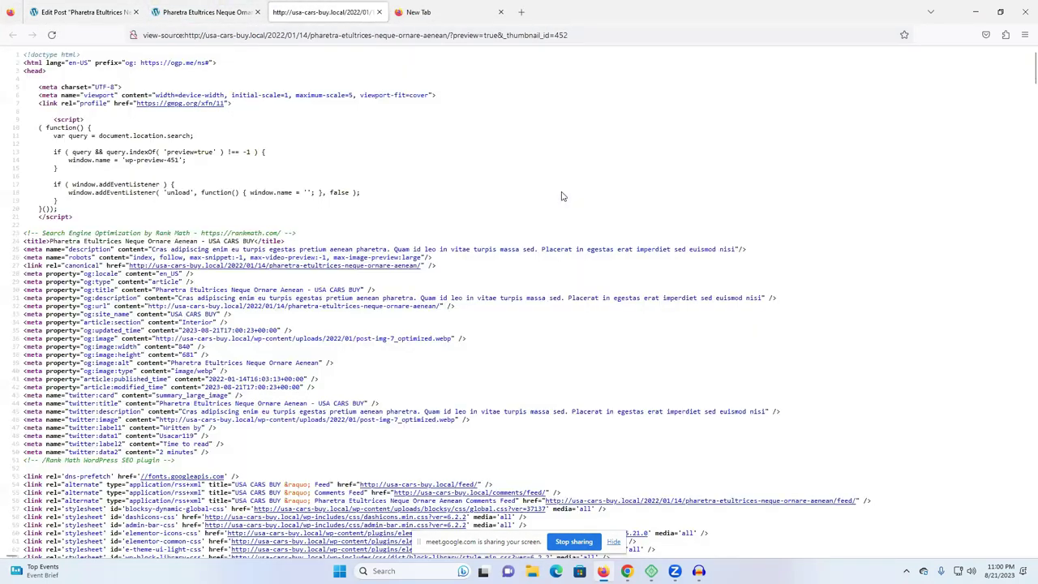
pyautogui.hotkey('ctrl', 'f')
pyautogui.write('schema')
pyautogui.press('BackSpace')
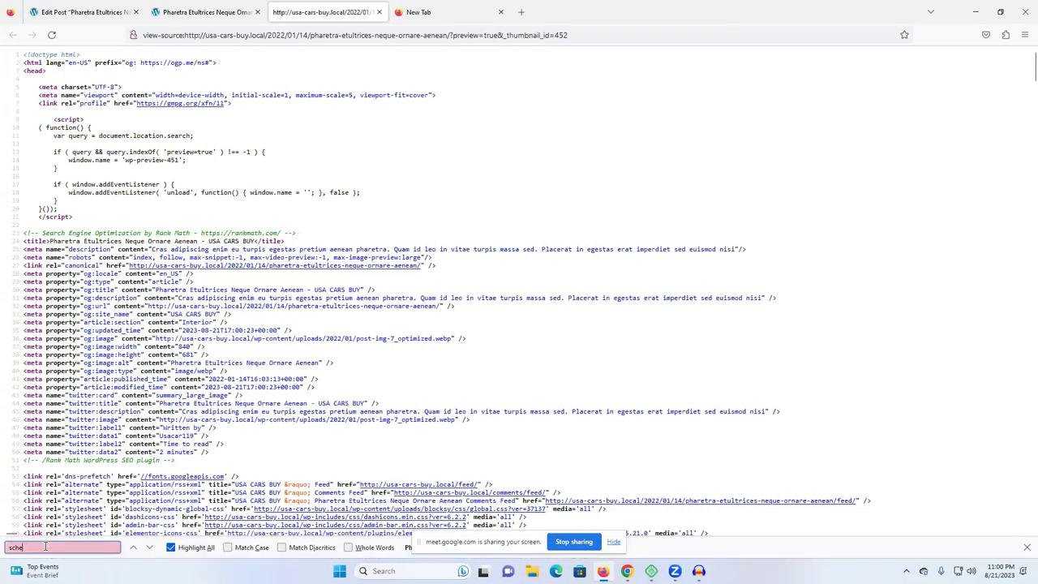
pyautogui.press('BackSpace')
pyautogui.press('BackSpace')
pyautogui.press('BackSpace')
pyautogui.press('BackSpace')
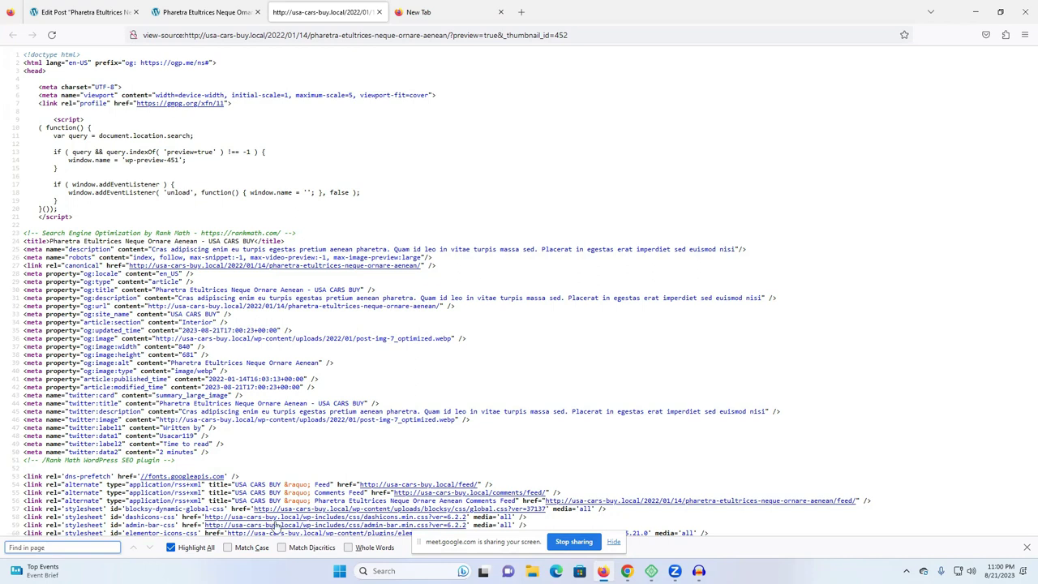
# - Repeat the search for "schema" in the page source and examine the head code for schema markup
pyautogui.scroll(-5, 252, 361)
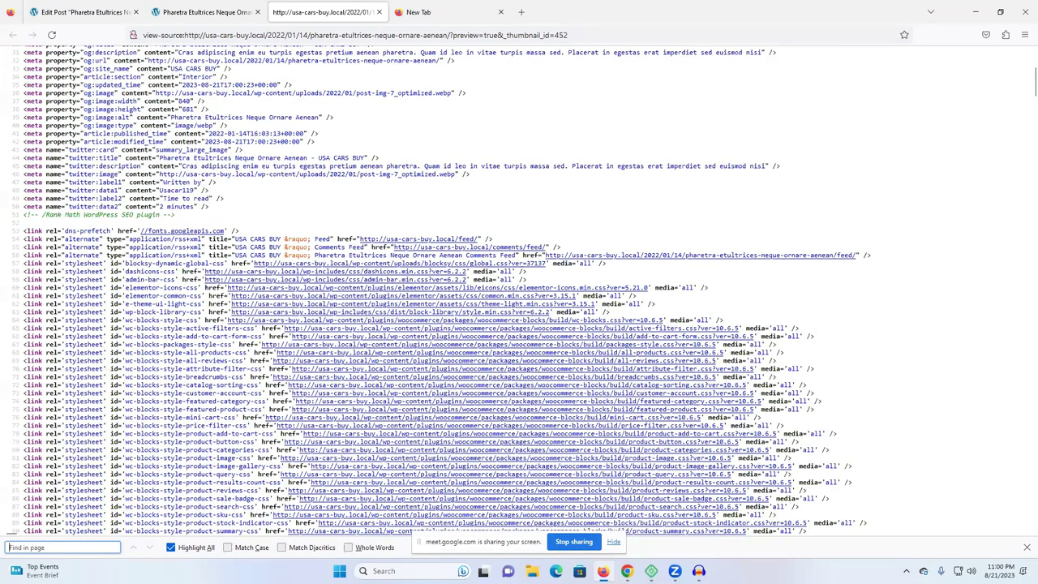
pyautogui.scroll(10, 252, 361)
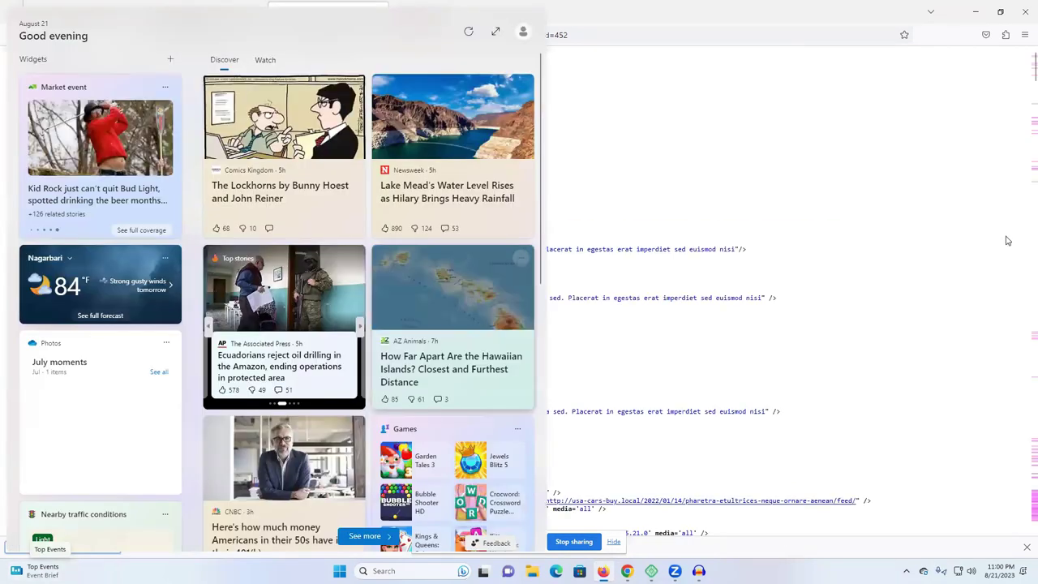
pyautogui.click(32, 570)
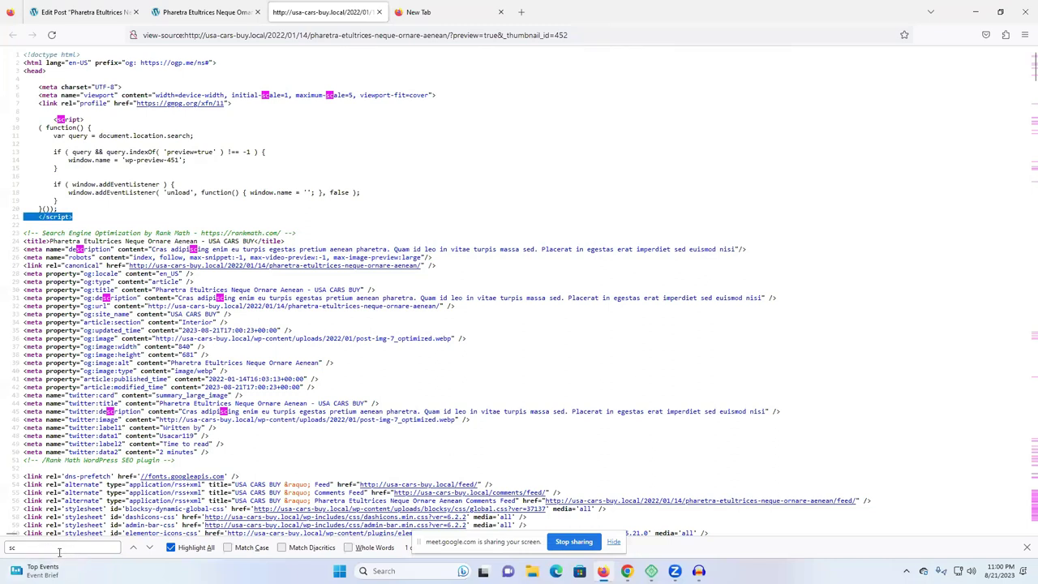
pyautogui.click(54, 548)
pyautogui.write('hema')
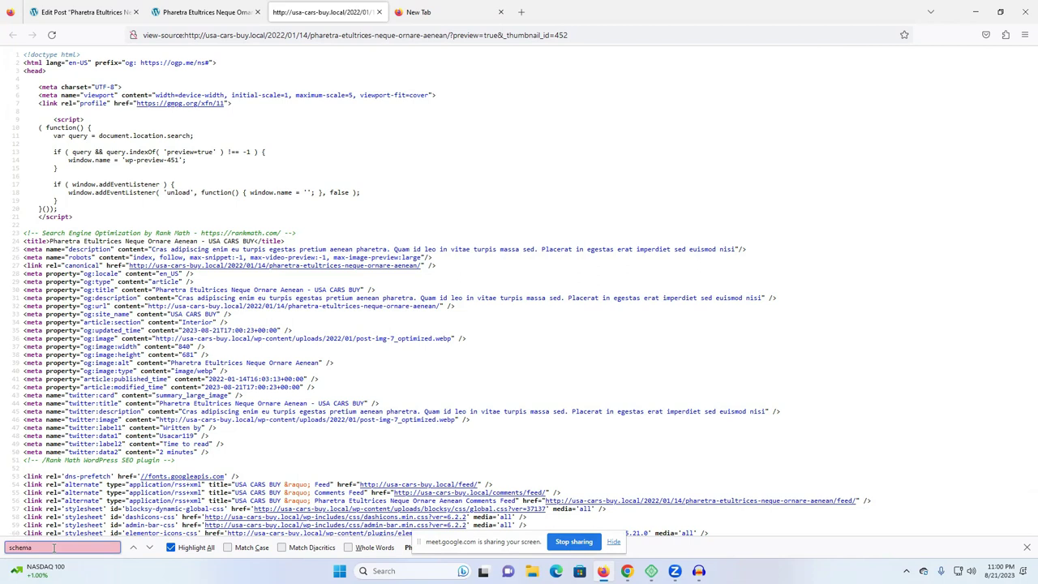
pyautogui.press('BackSpace')
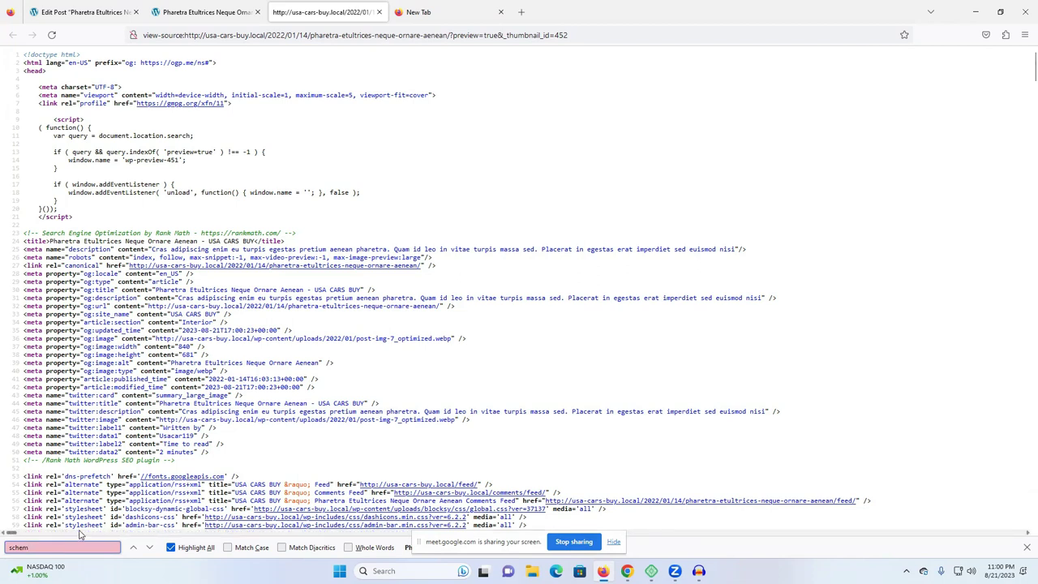
pyautogui.scroll(-5, 240, 187)
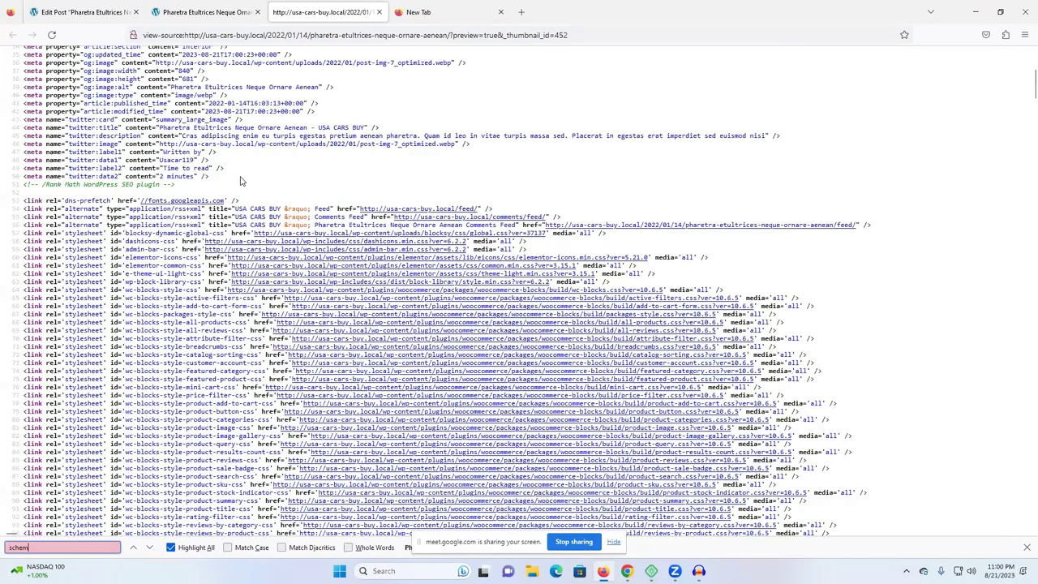
pyautogui.scroll(5, 240, 180)
pyautogui.scroll(-18, 241, 180)
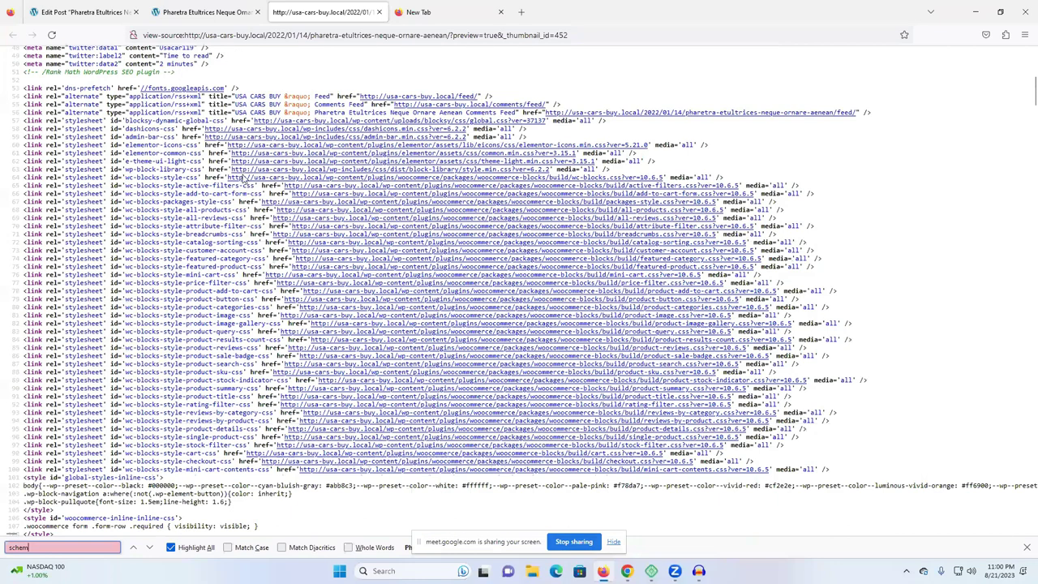
pyautogui.scroll(3, 243, 178)
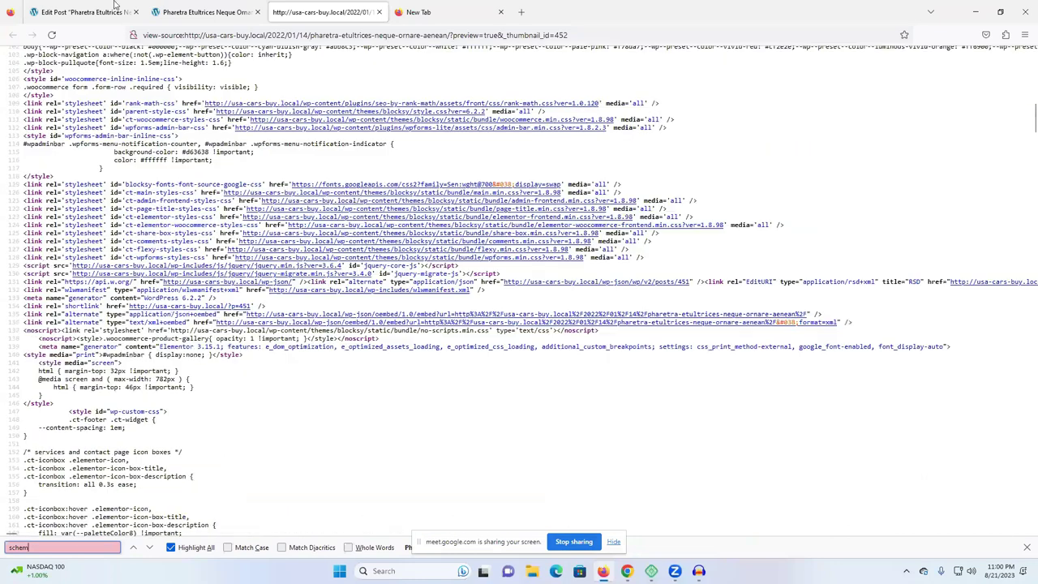
# - Return to the post editor and close the empty new tab and the page source tab
pyautogui.hotkey('ctrl', '1')
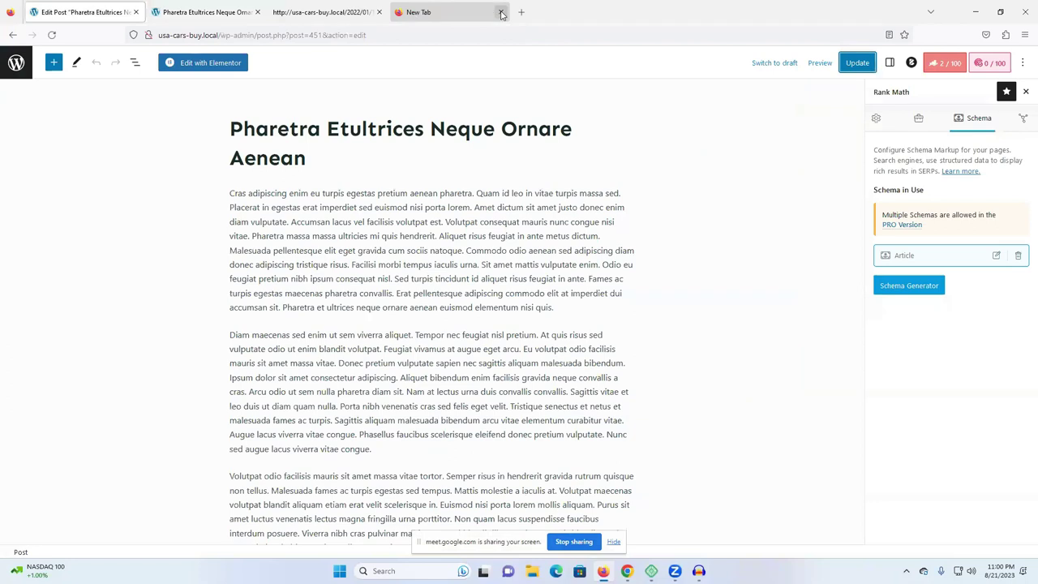
pyautogui.click(500, 12)
pyautogui.click(378, 11)
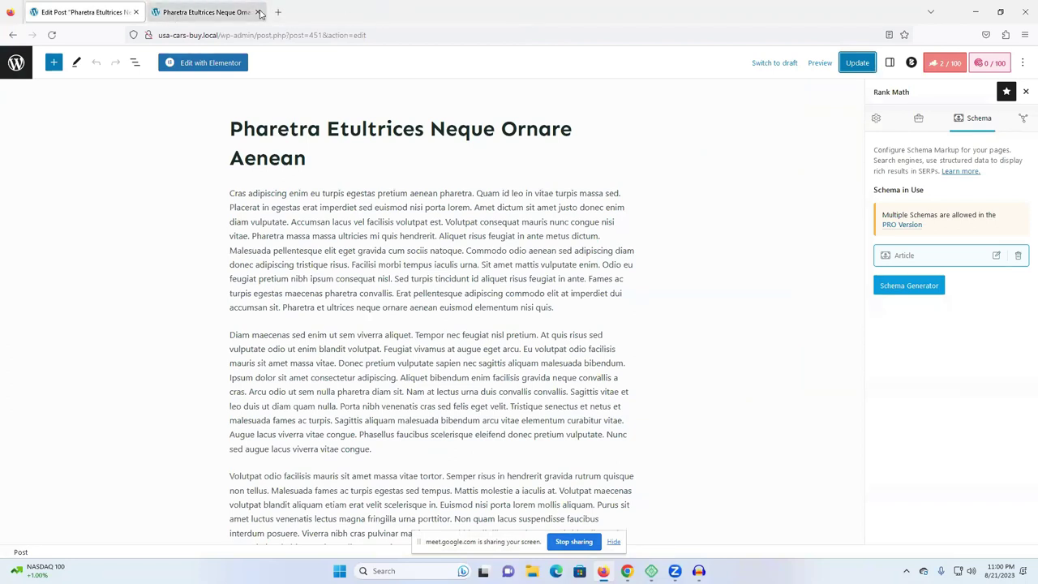
# - Look through the post preview from its title down to the comment area
pyautogui.click(187, 11)
pyautogui.click(978, 10)
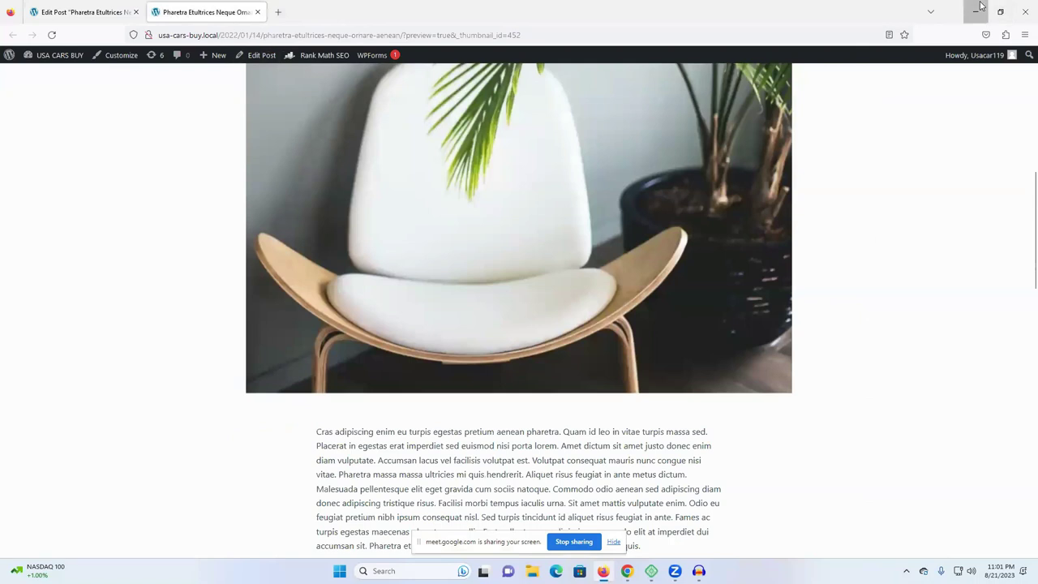
pyautogui.scroll(-3, 401, 276)
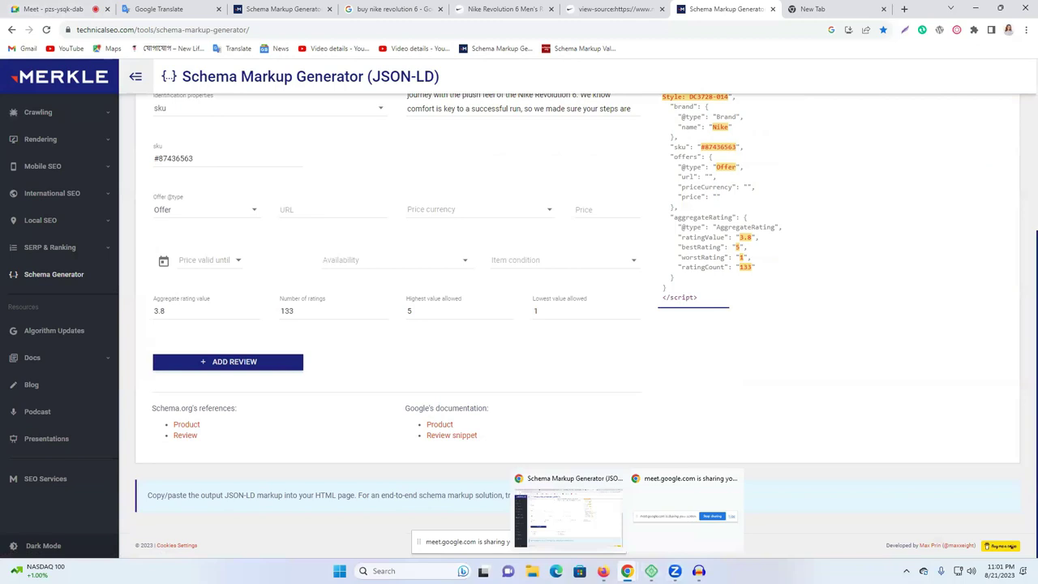
pyautogui.click(603, 571)
pyautogui.scroll(3, 590, 343)
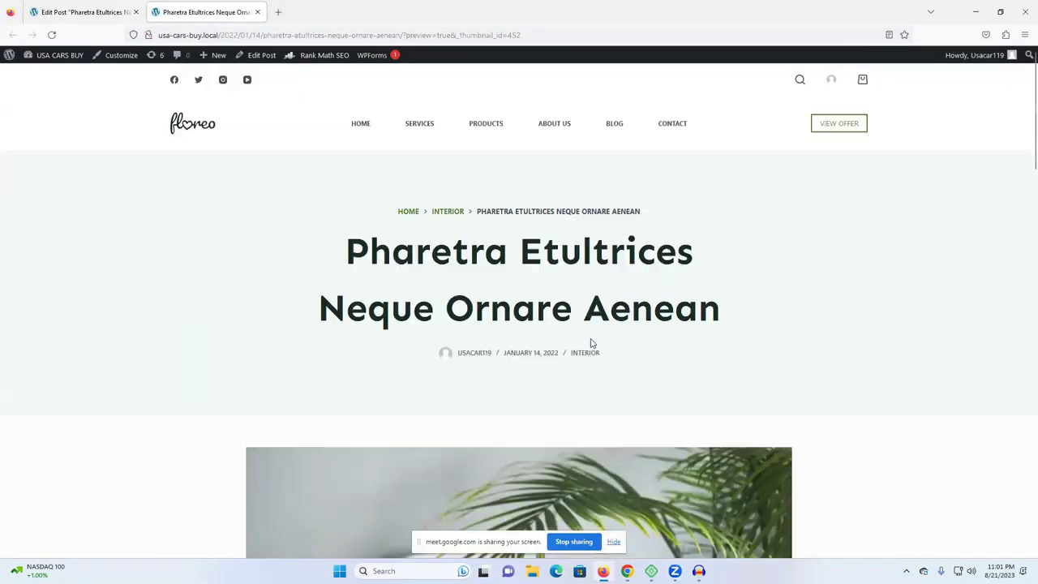
pyautogui.scroll(-6, 600, 341)
pyautogui.scroll(-5, 601, 333)
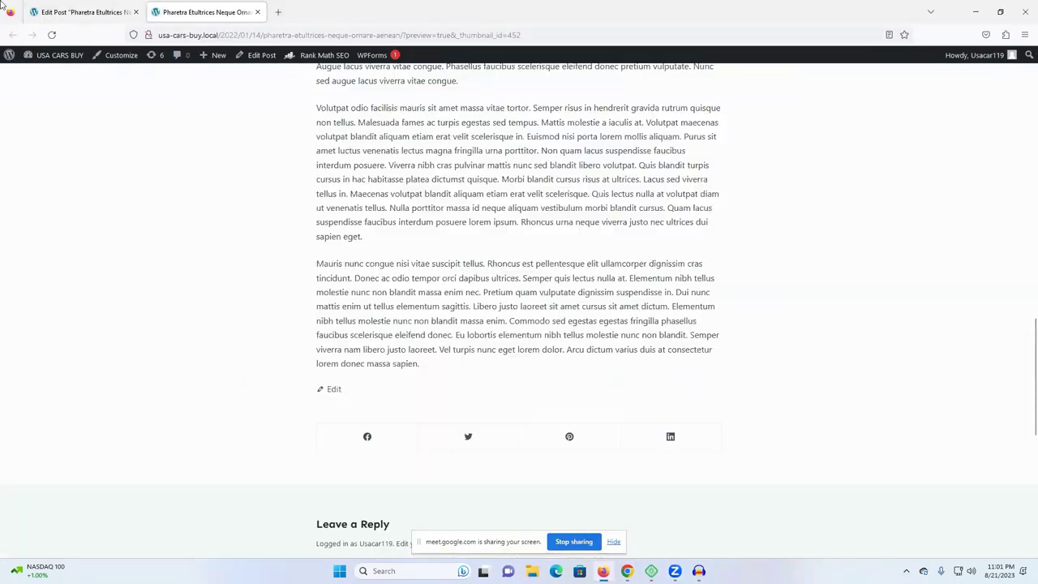
# - Check the Rank Math note on multiple schemas in the post editor and view the post's general SEO settings
pyautogui.click(82, 12)
pyautogui.tripleClick(895, 217)
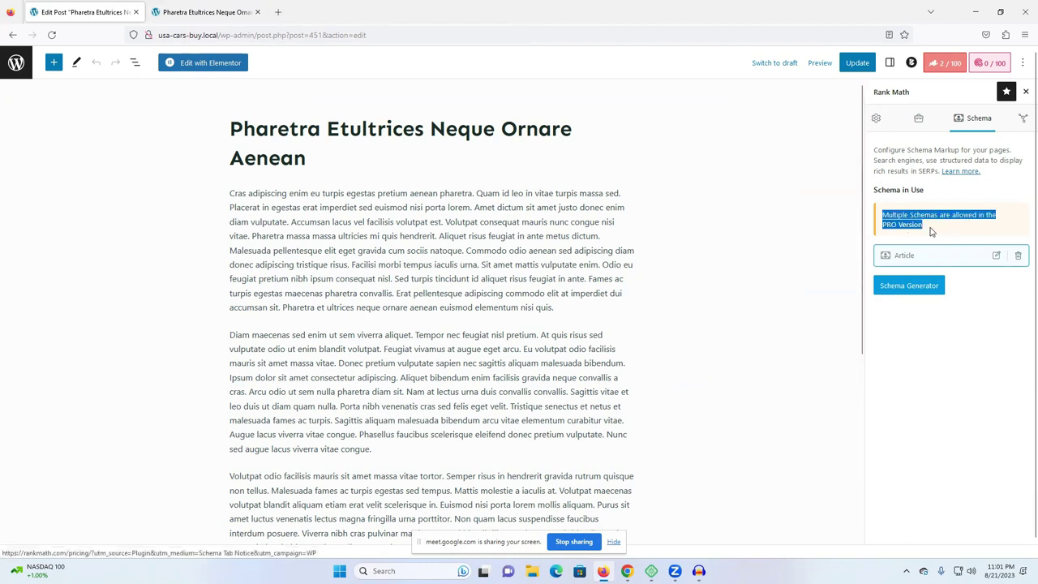
pyautogui.click(919, 121)
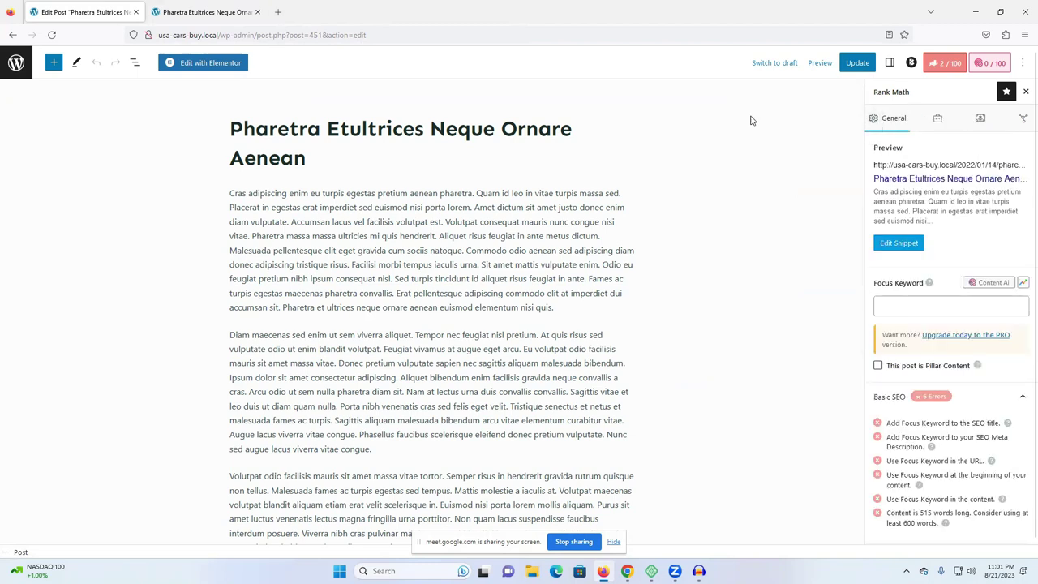
pyautogui.click(197, 10)
pyautogui.click(66, 10)
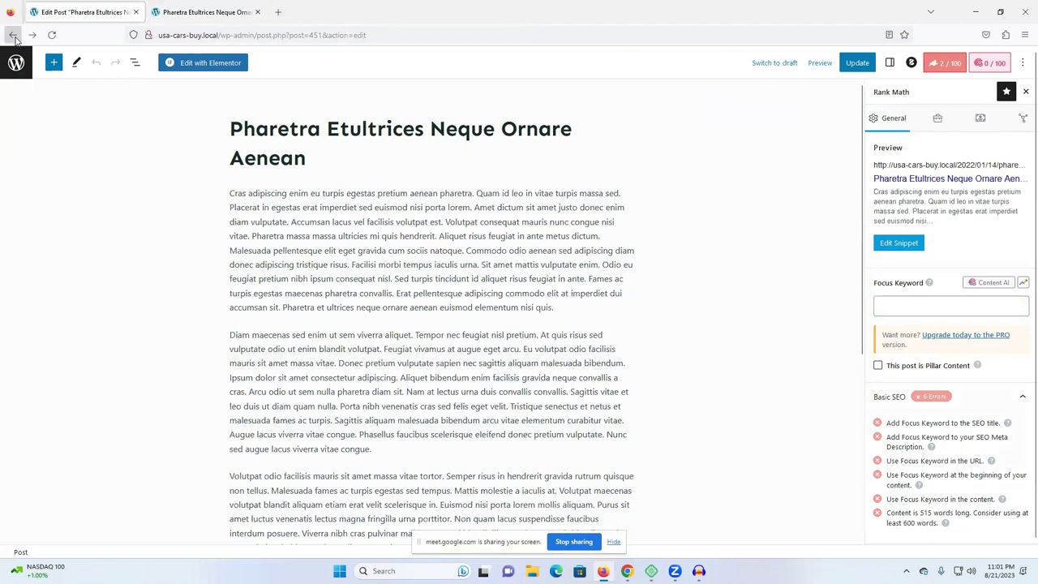
# - Leave the post editor for the WordPress admin and open the Structured Data schema types list
pyautogui.click(13, 35)
pyautogui.click(12, 35)
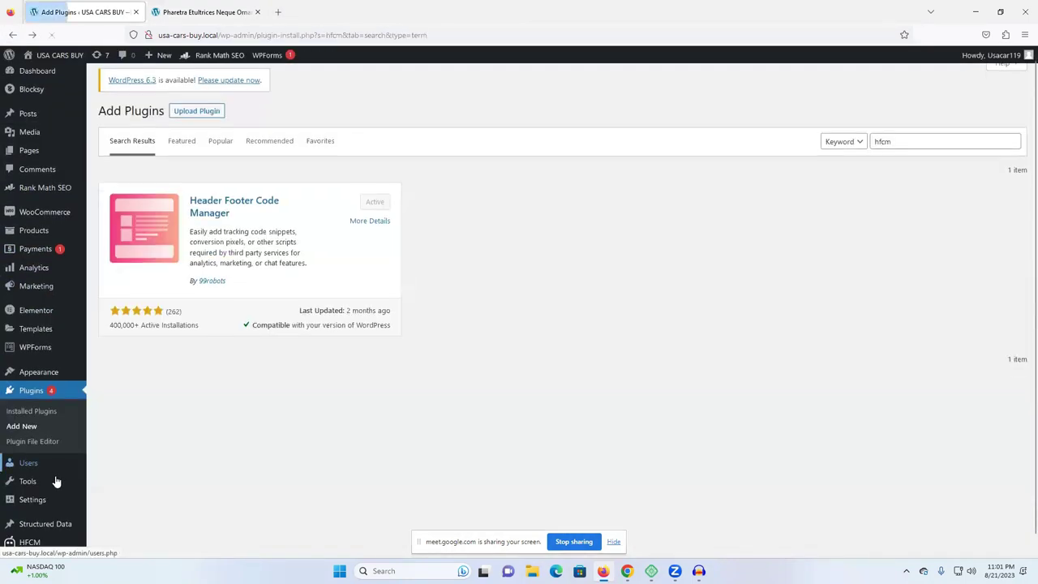
pyautogui.moveTo(41, 508)
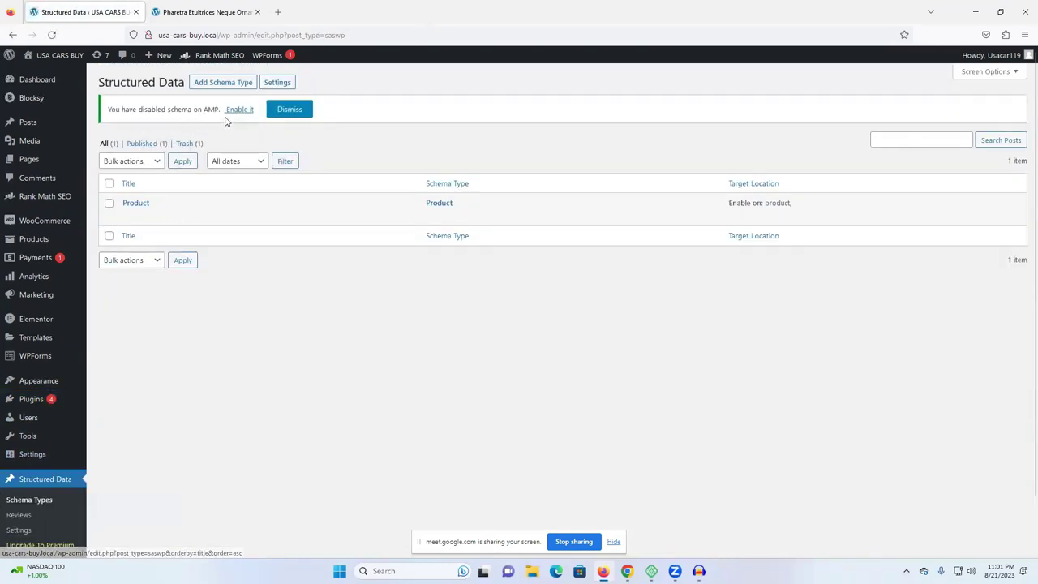
# - Add a new schema with BlogPosting as its schema type and continue to its placement
pyautogui.click(223, 84)
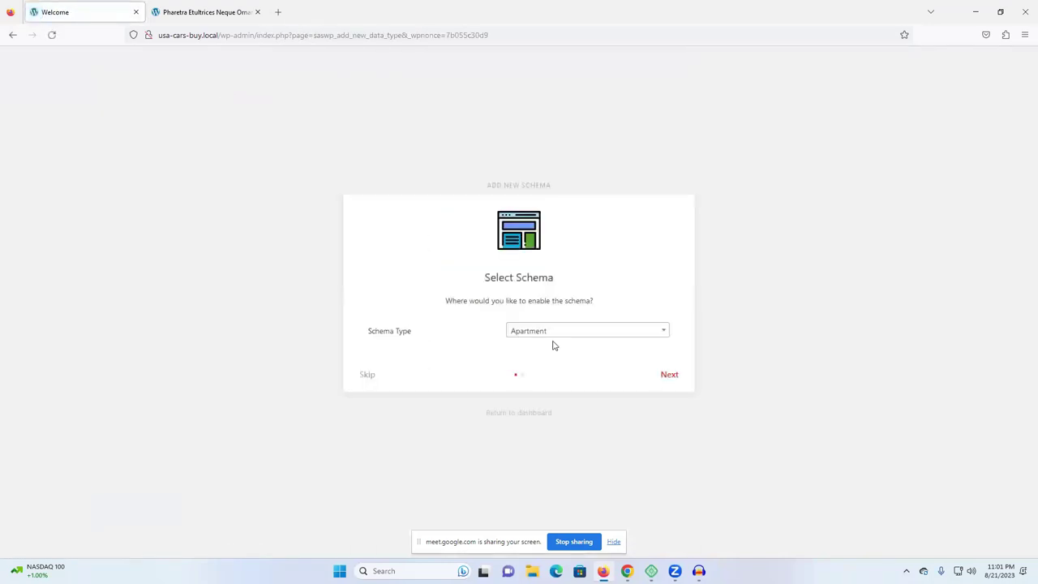
pyautogui.click(541, 334)
pyautogui.scroll(-3, 544, 430)
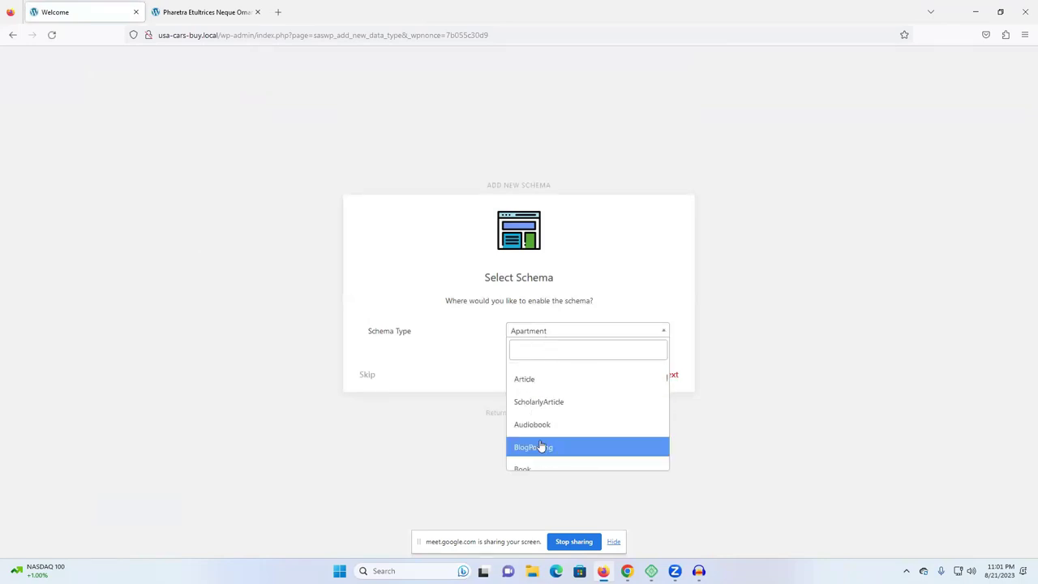
pyautogui.click(545, 387)
pyautogui.click(681, 377)
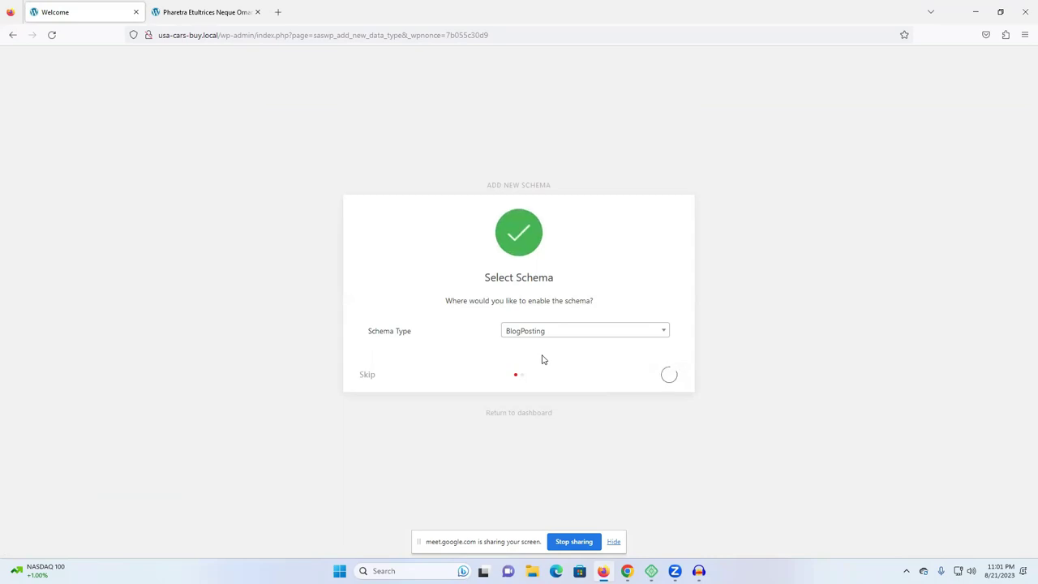
# - Place the BlogPosting schema where Post Type is equal to post and finish adding it
pyautogui.click(533, 324)
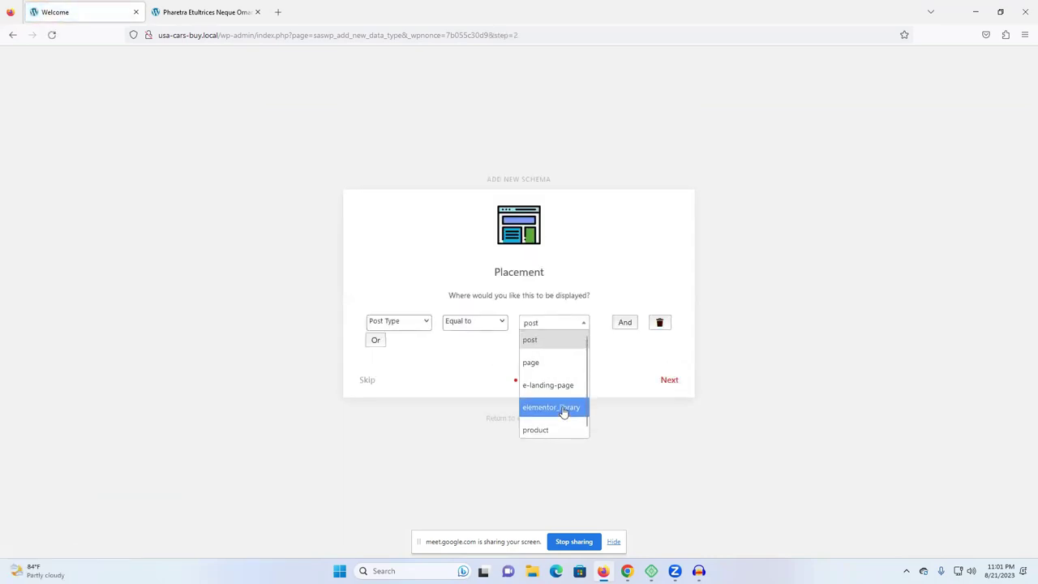
pyautogui.click(549, 341)
pyautogui.click(673, 381)
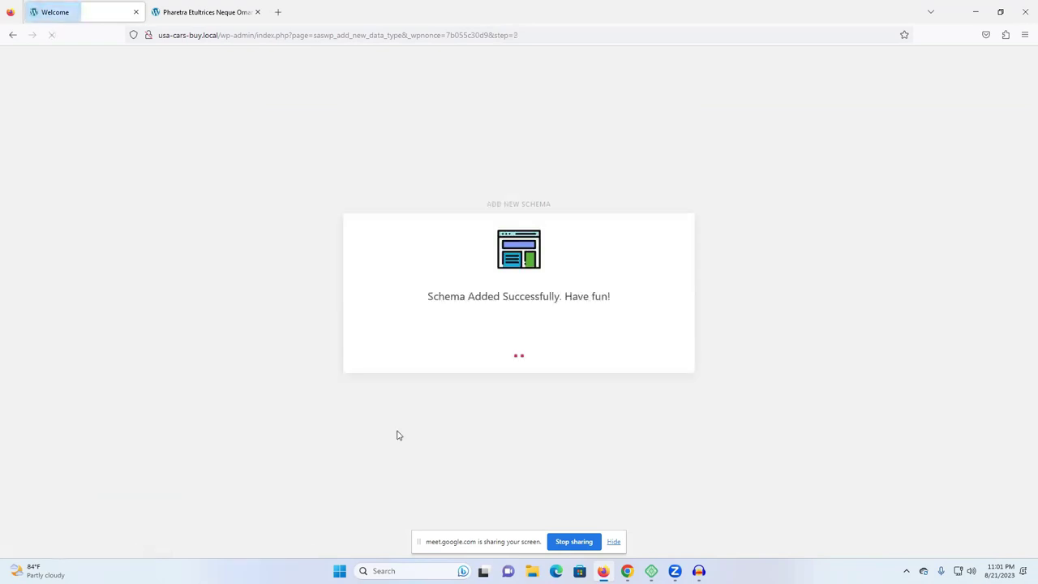
# - Reload the post preview, search its page source for "schem" and return to the BlogPosting schema type's settings
pyautogui.click(542, 341)
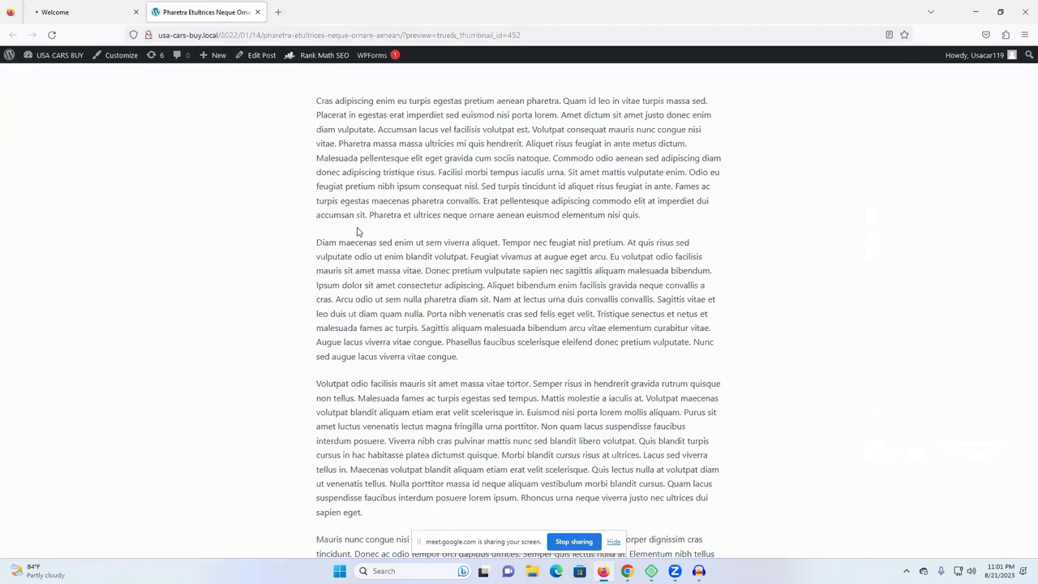
pyautogui.click(51, 34)
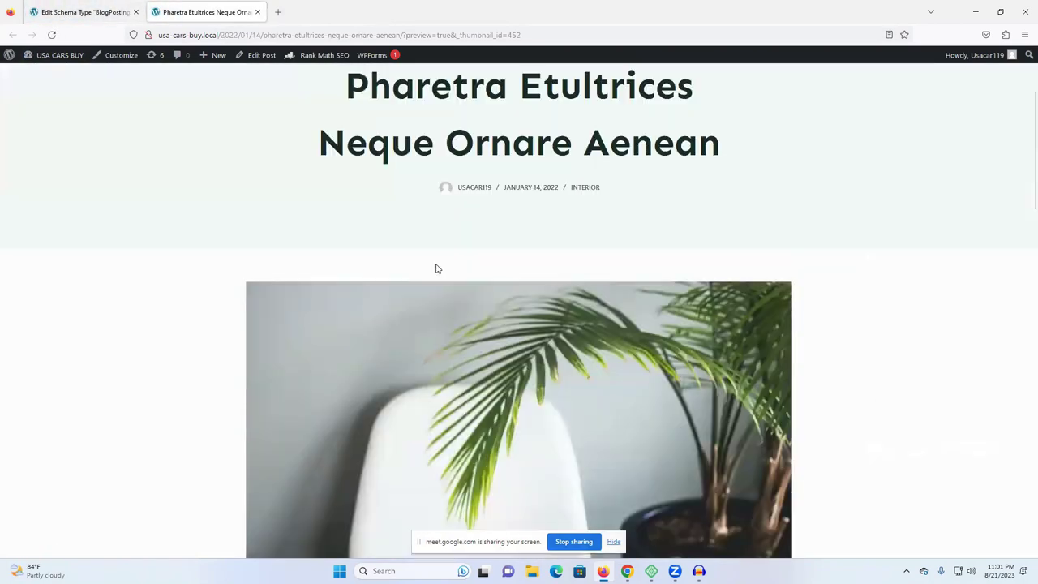
pyautogui.hotkey('ctrl', 'u')
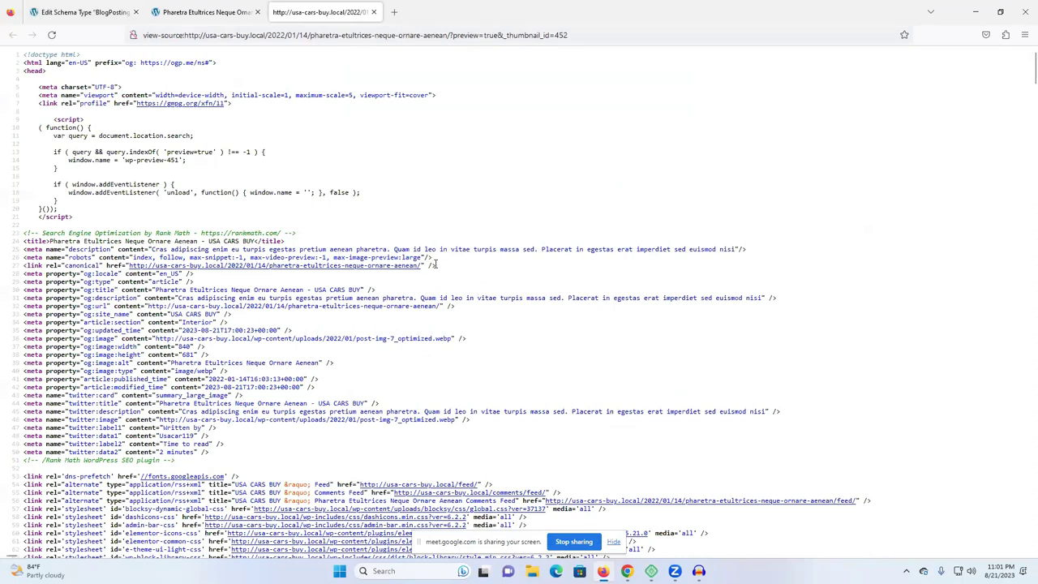
pyautogui.hotkey('ctrl', 'f')
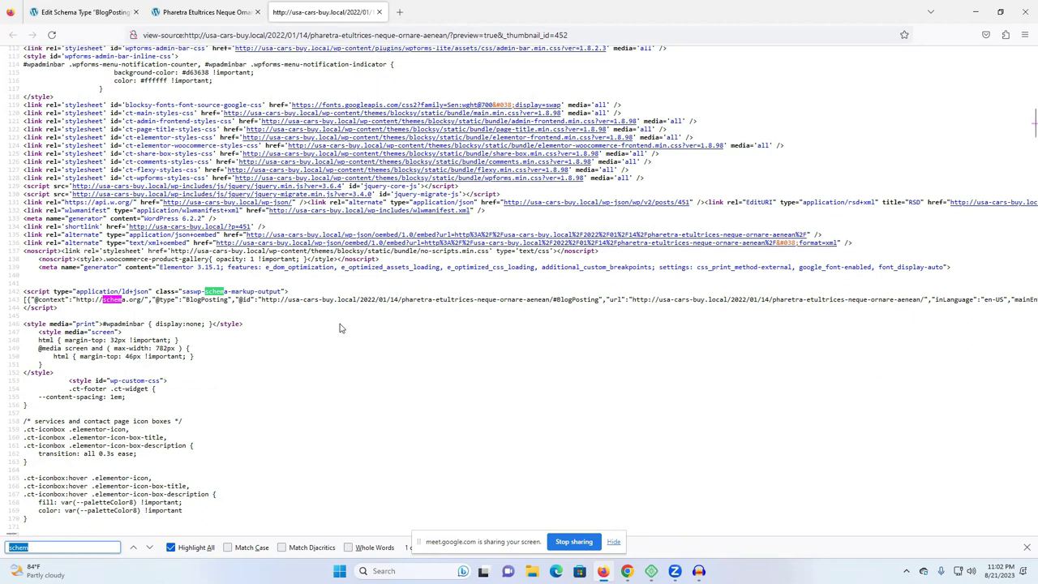
pyautogui.click(81, 11)
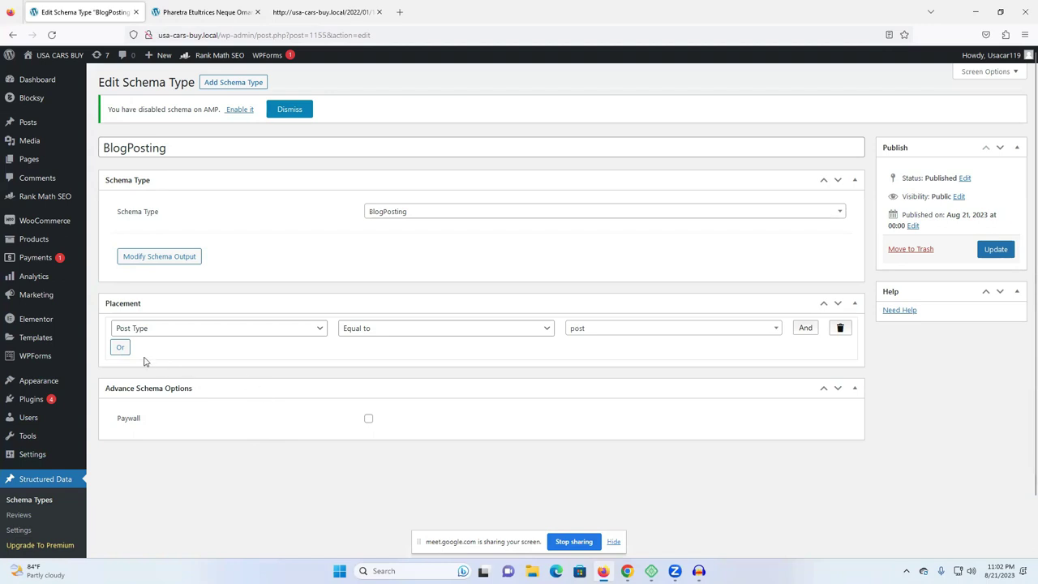
pyautogui.moveTo(36, 203)
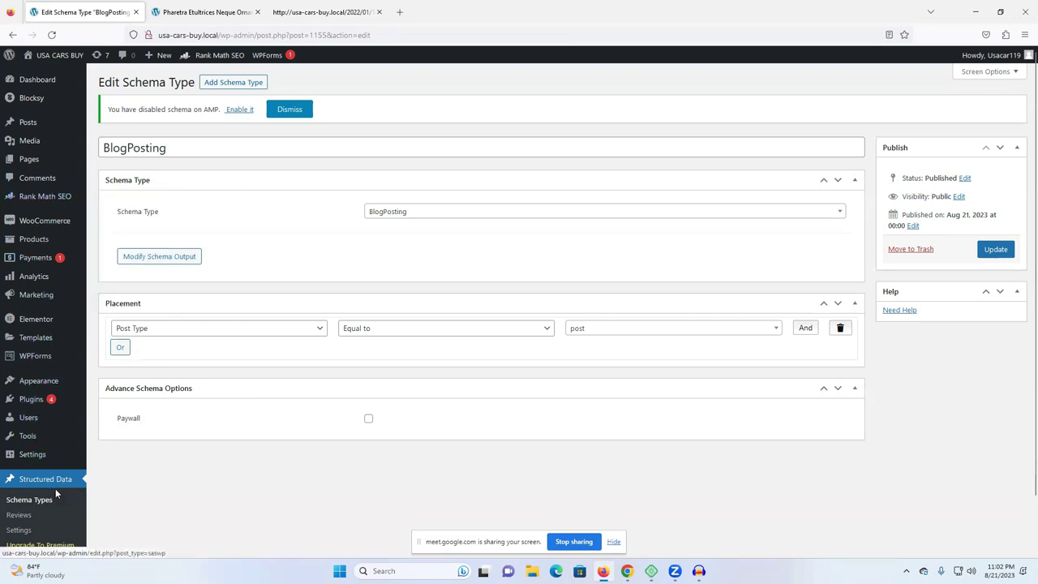
# - Start another new schema type, choose BlogPosting as its schema type and continue to the placement stage
pyautogui.scroll(-2, 333, 420)
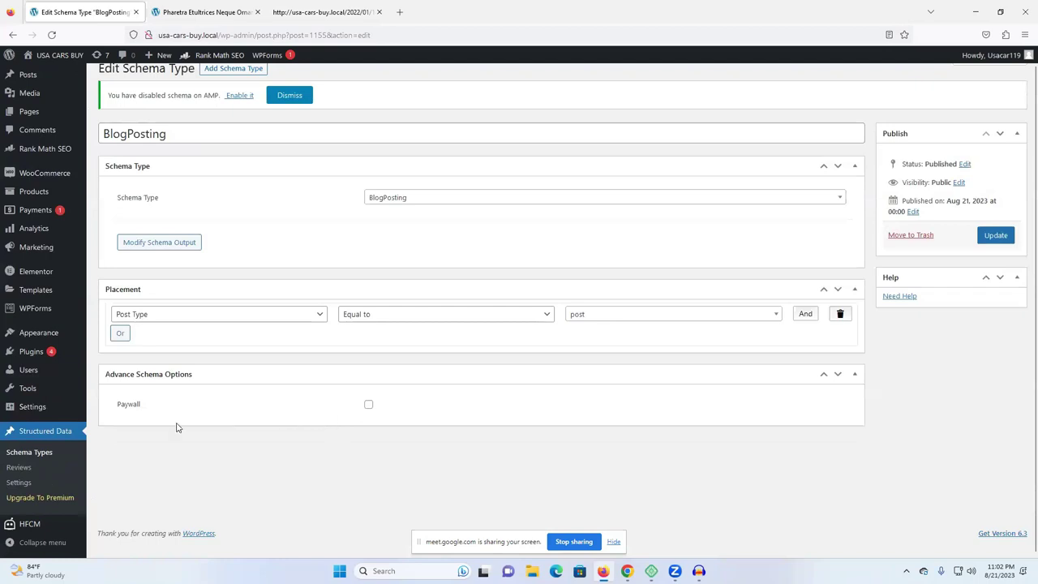
pyautogui.scroll(2, 171, 446)
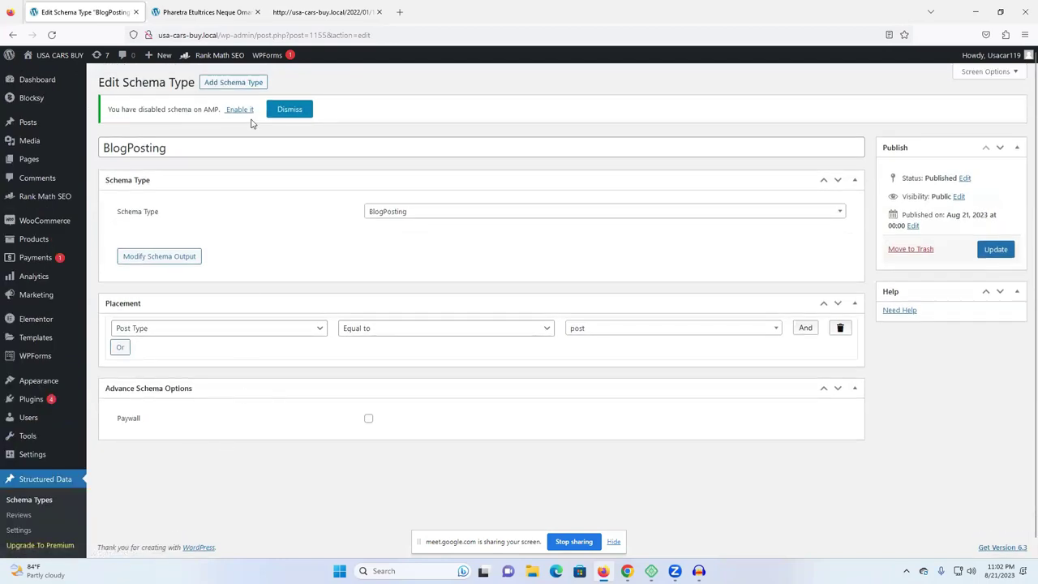
pyautogui.click(226, 85)
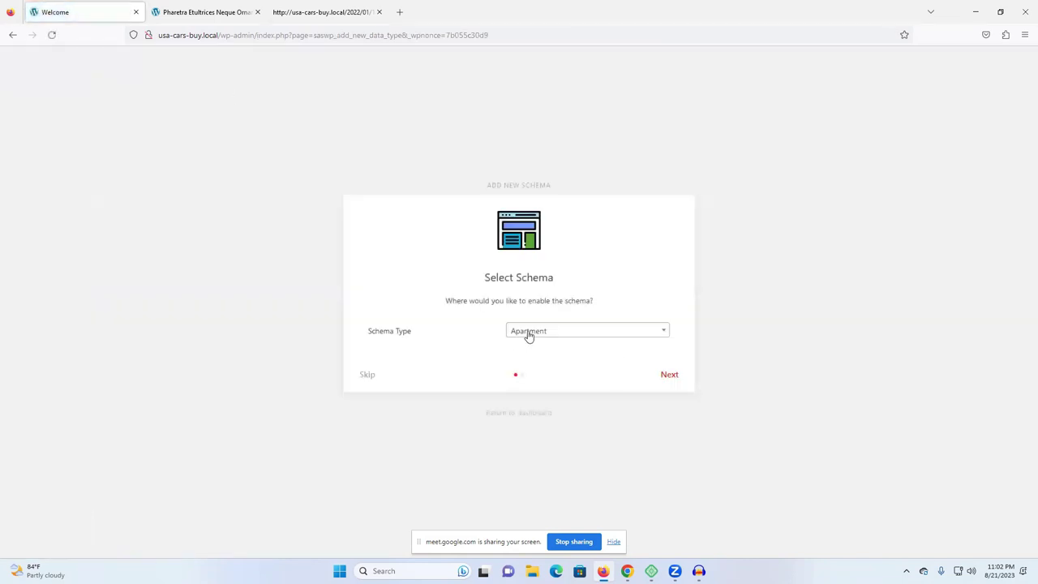
pyautogui.click(528, 335)
pyautogui.scroll(-3, 548, 451)
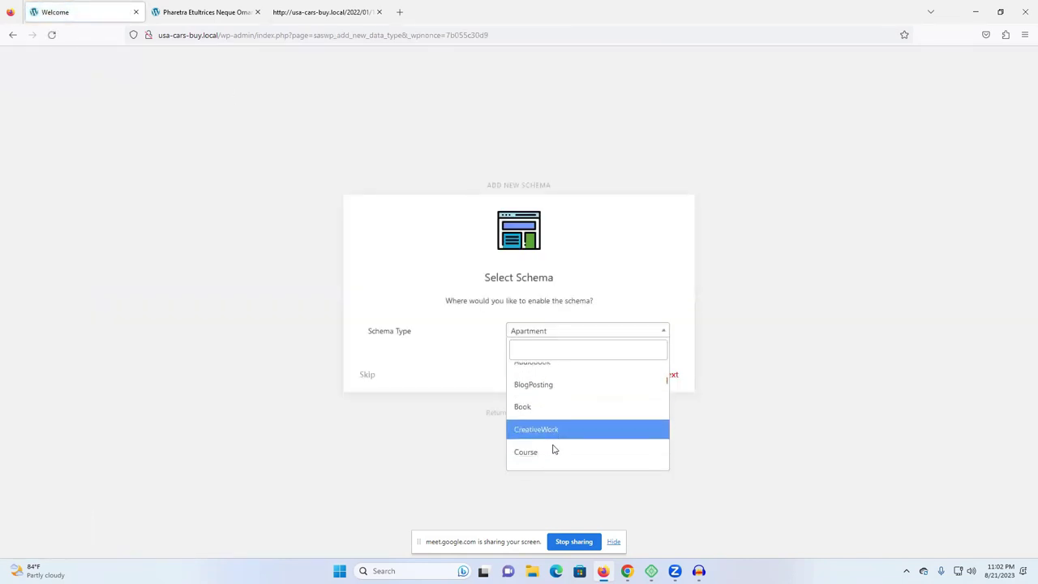
pyautogui.scroll(-2, 547, 413)
pyautogui.scroll(2, 552, 438)
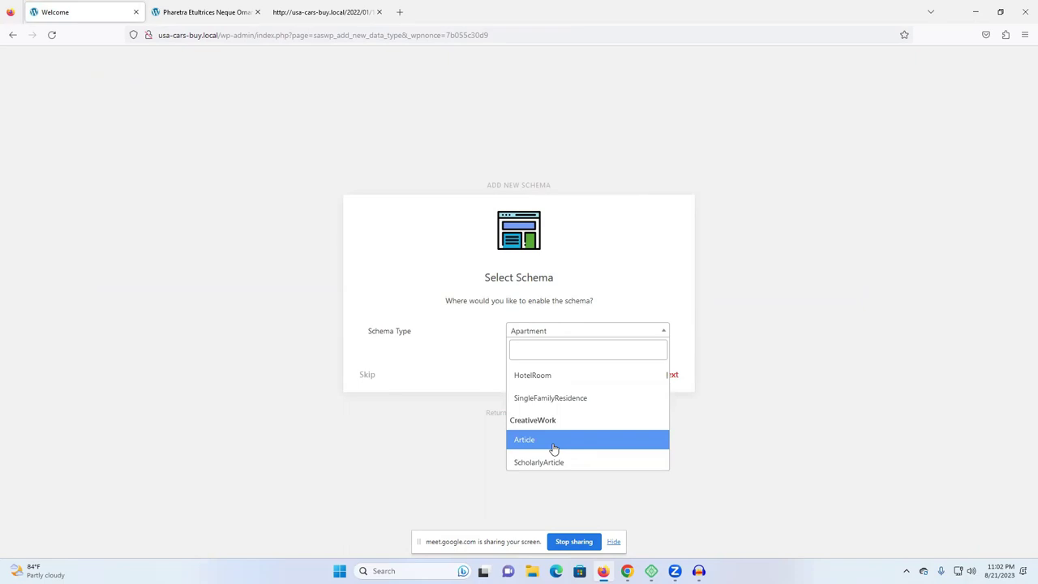
pyautogui.scroll(2, 546, 435)
pyautogui.click(552, 445)
pyautogui.click(661, 381)
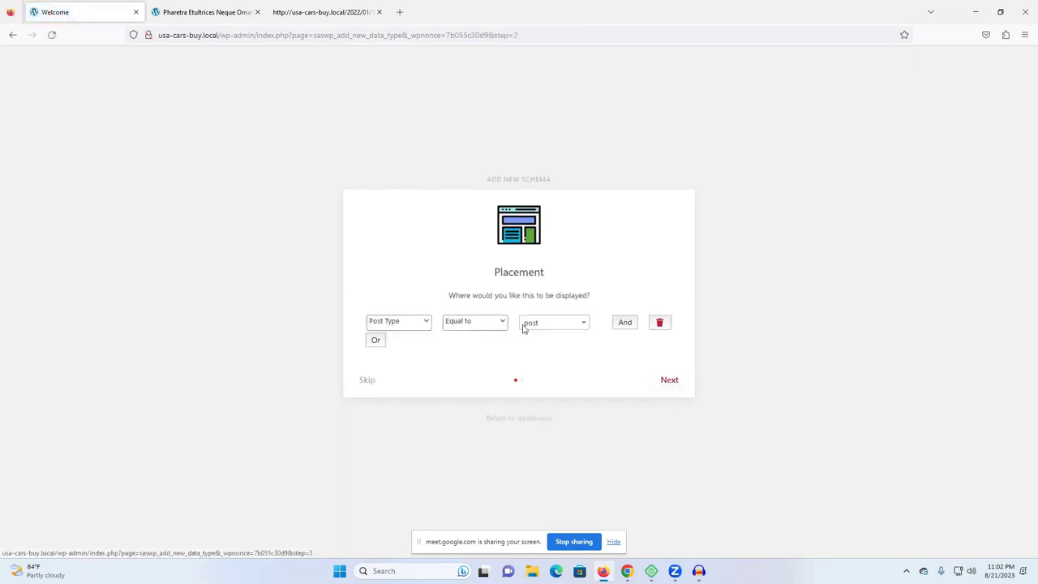
# - Place the second BlogPosting schema where Post Type is equal to post, finish adding it and dismiss the AMP notice
pyautogui.click(543, 330)
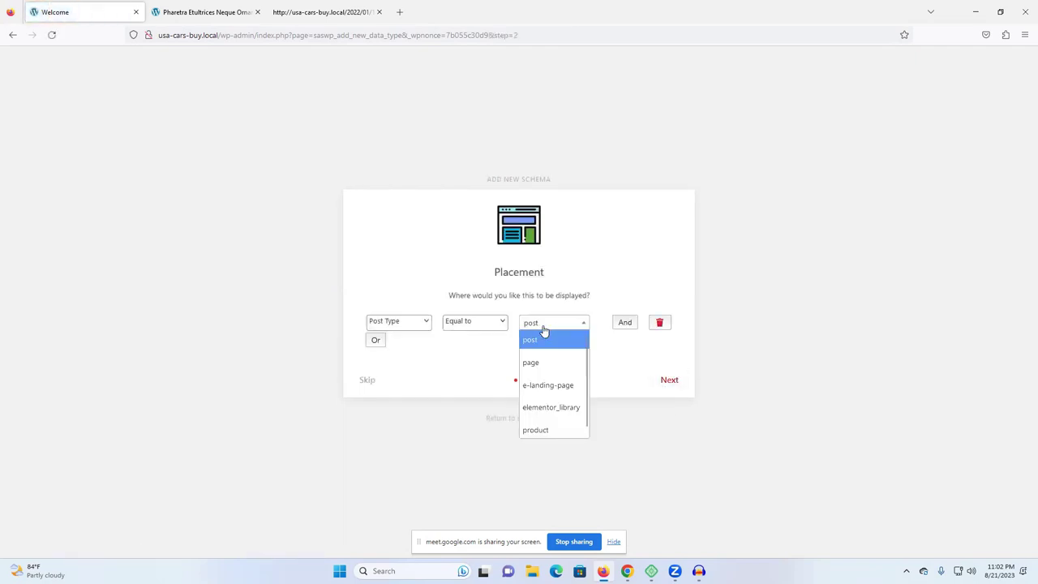
pyautogui.click(543, 331)
pyautogui.click(663, 383)
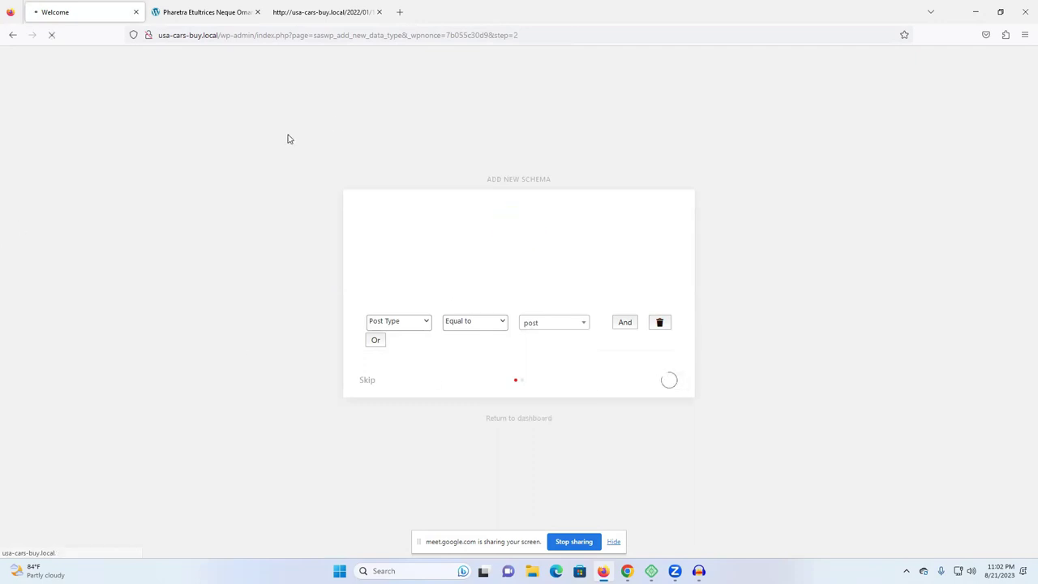
pyautogui.click(187, 12)
pyautogui.click(82, 11)
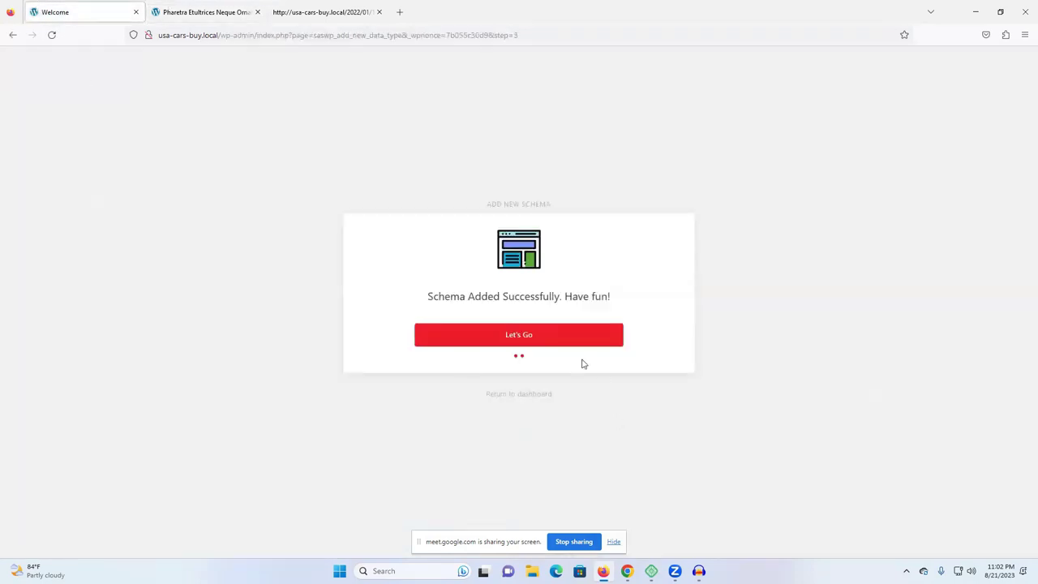
pyautogui.click(549, 344)
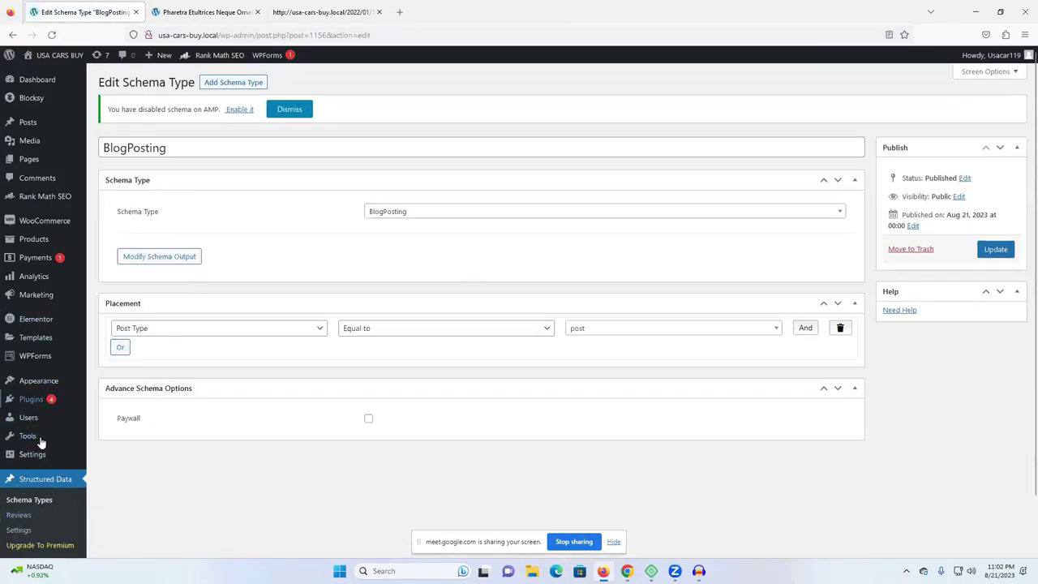
pyautogui.click(286, 111)
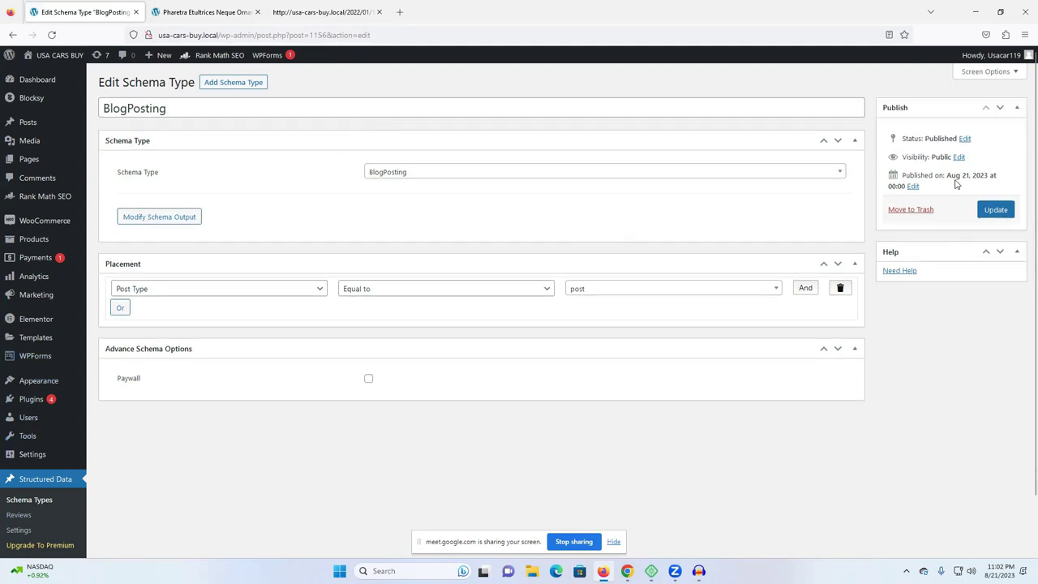
# - Examine the BlogPosting type value in the schema markup of the Pharetra Etultrices post's page source
pyautogui.click(159, 18)
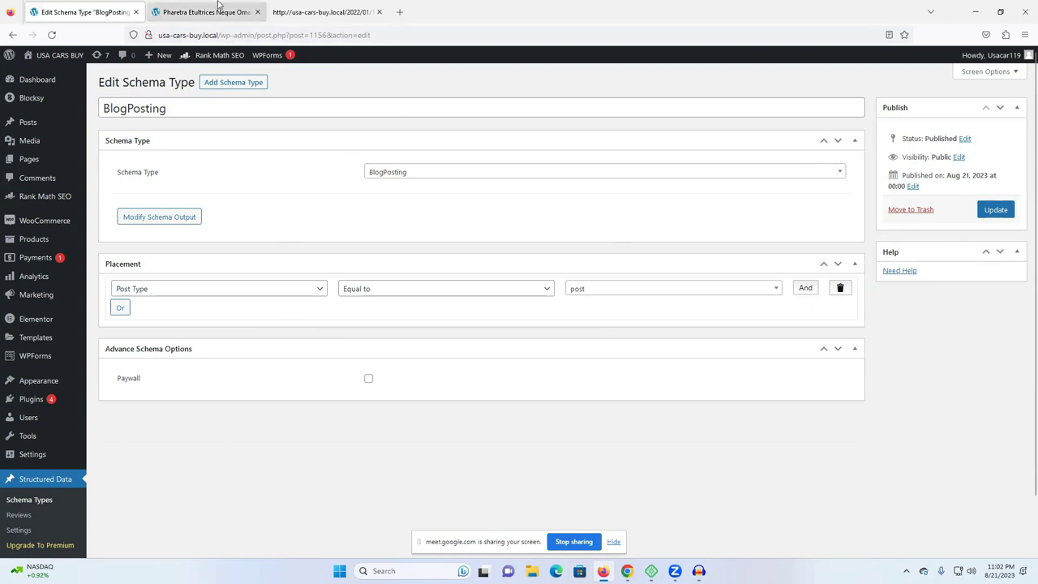
pyautogui.click(321, 9)
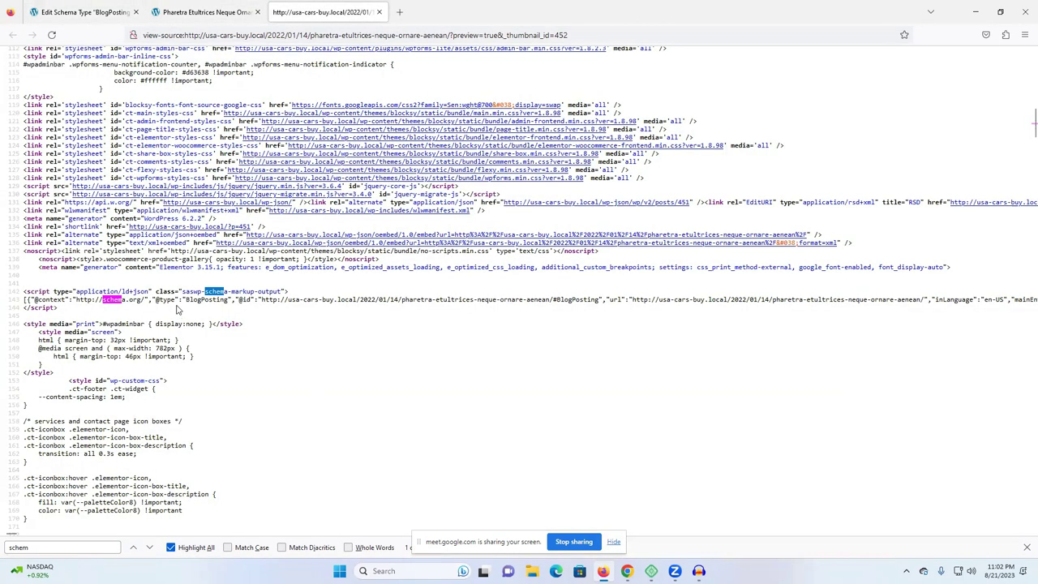
pyautogui.moveTo(185, 299); pyautogui.dragTo(247, 300)
# - Open the "Cras Semper Auctor Neque Vitae" post from the site's Blog page
pyautogui.click(207, 11)
pyautogui.scroll(2, 649, 330)
pyautogui.click(615, 127)
pyautogui.scroll(-3, 456, 331)
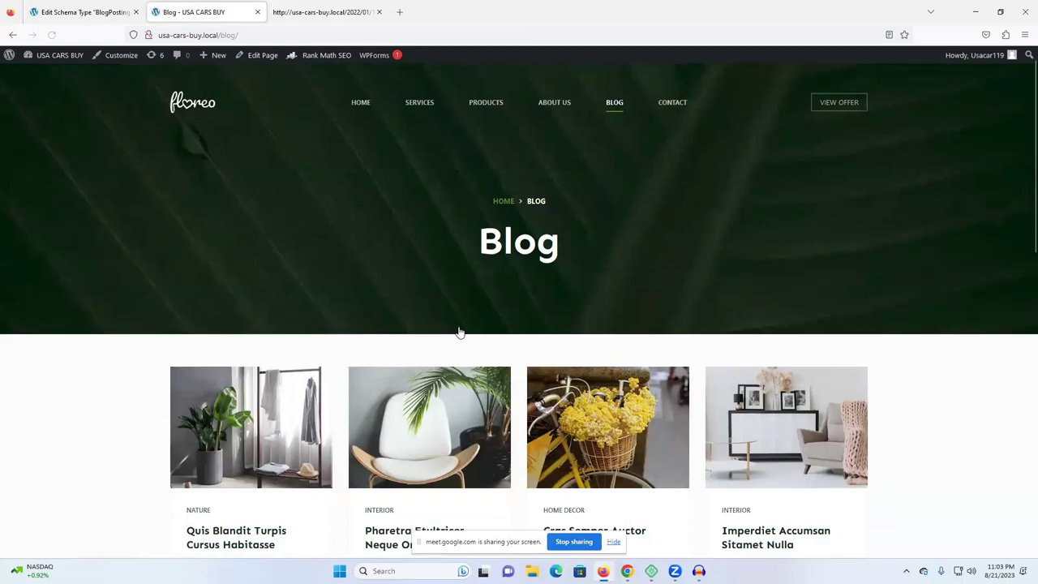
pyautogui.click(446, 344)
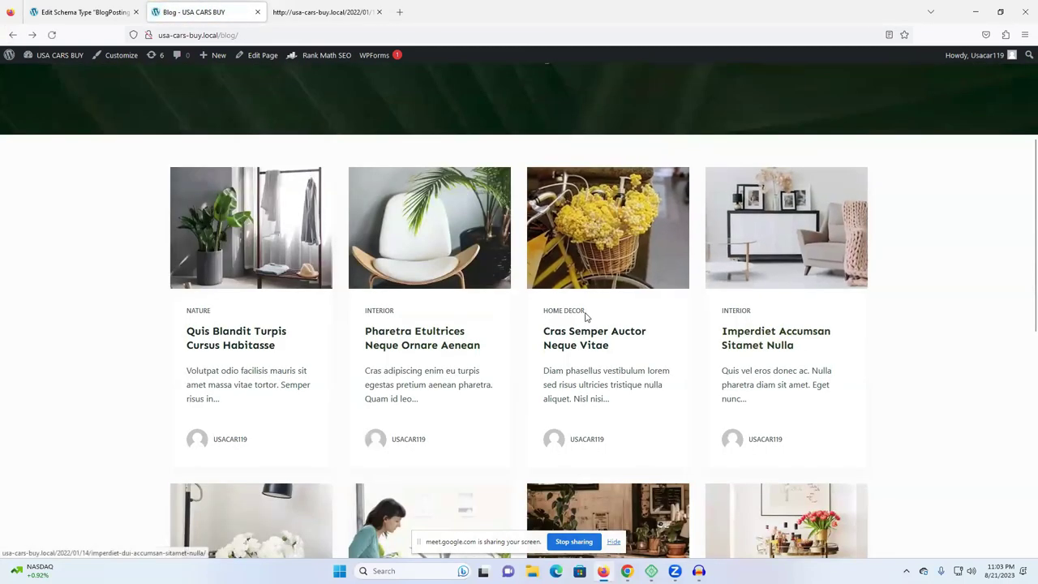
pyautogui.click(632, 335)
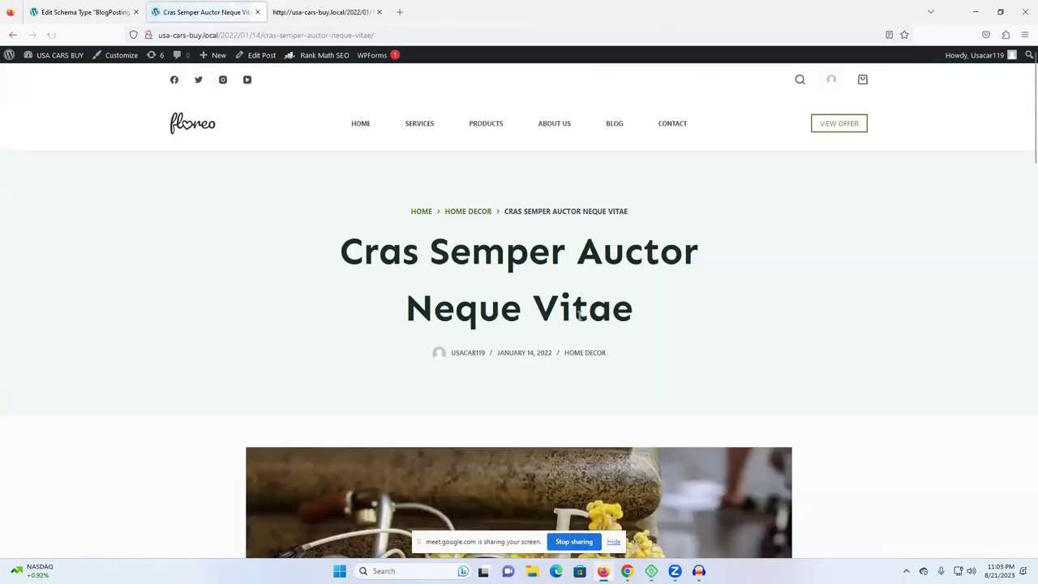
# - Search the Cras Semper post's page source for "schem" and highlight the whole saswp-schema-markup-output script block
pyautogui.hotkey('ctrl', 'u')
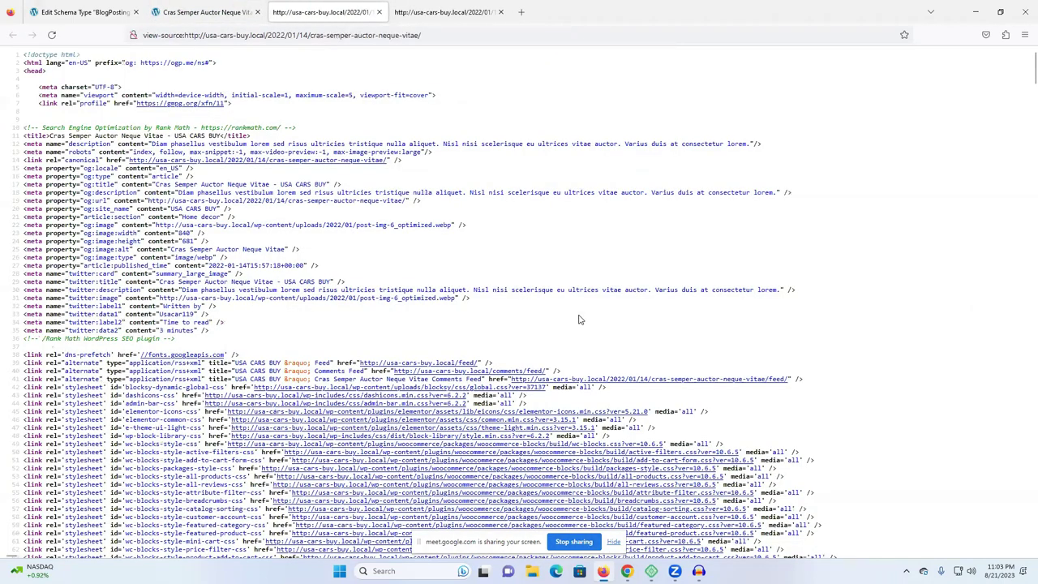
pyautogui.hotkey('ctrl', 'f')
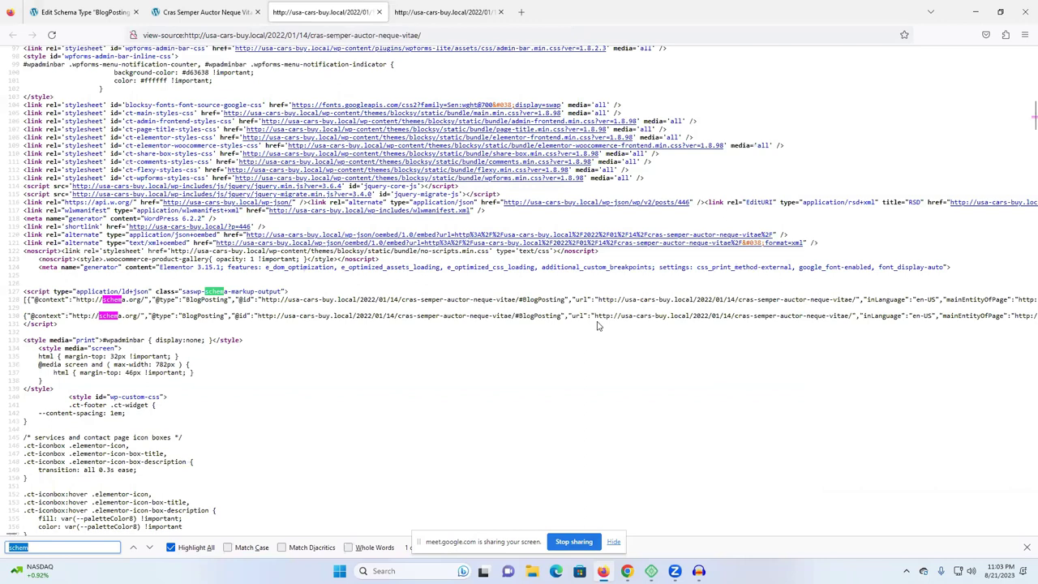
pyautogui.tripleClick(596, 316)
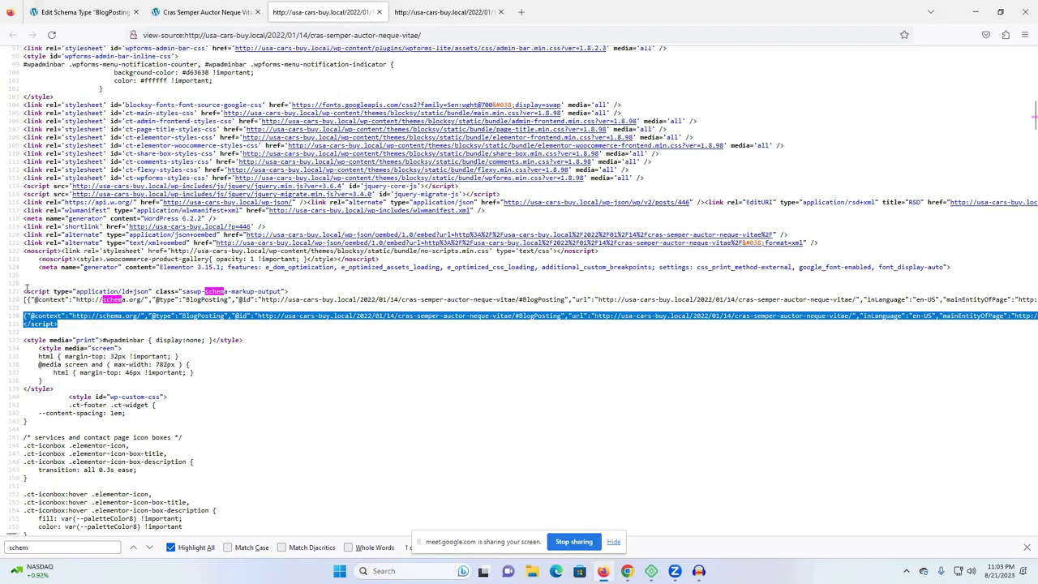
pyautogui.moveTo(25, 288); pyautogui.dragTo(240, 329)
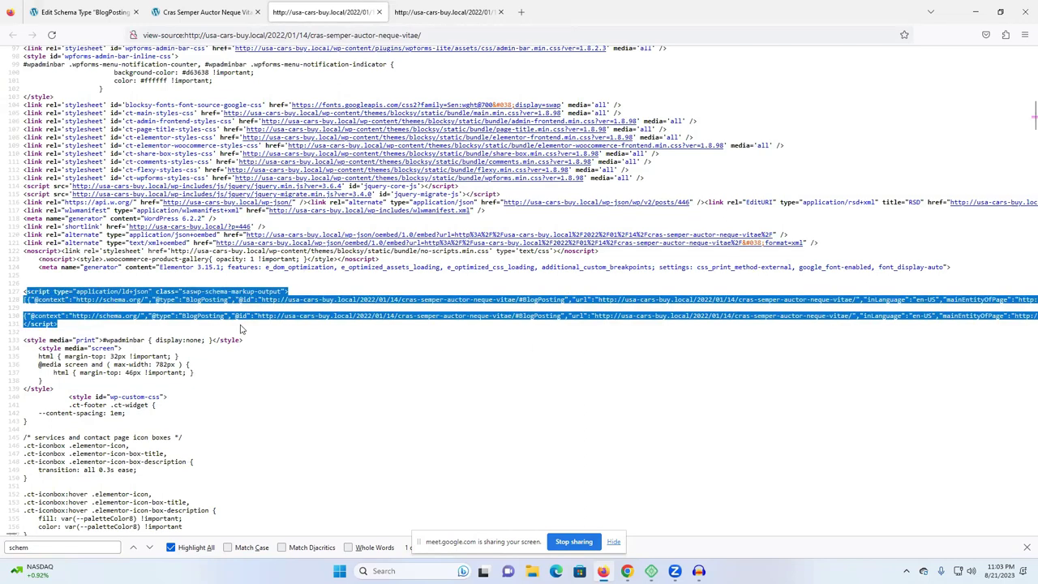
# - Close the old Pharetra Etultrices page source and return to the BlogPosting schema type's settings
pyautogui.click(446, 12)
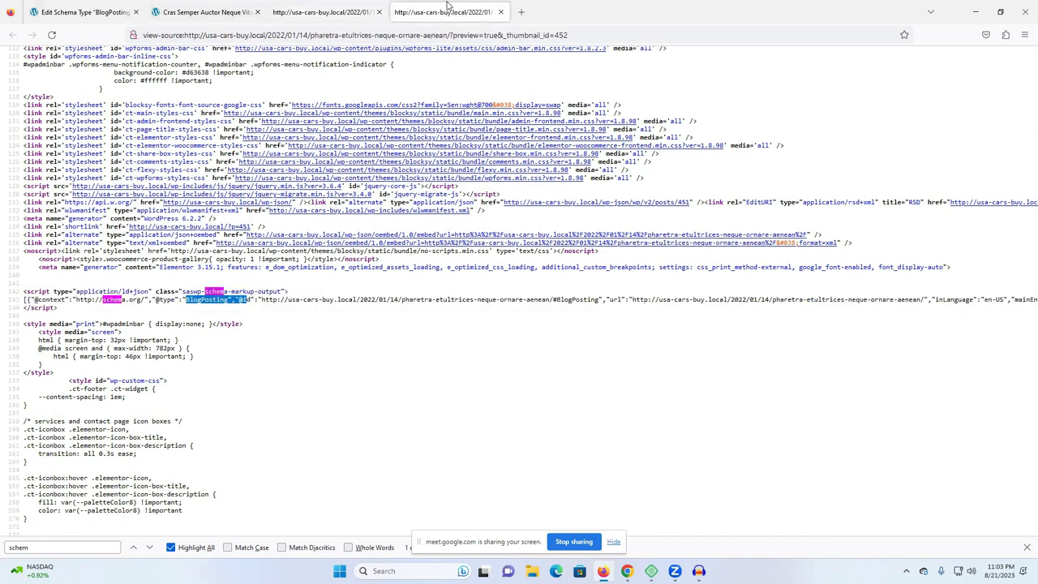
pyautogui.click(500, 12)
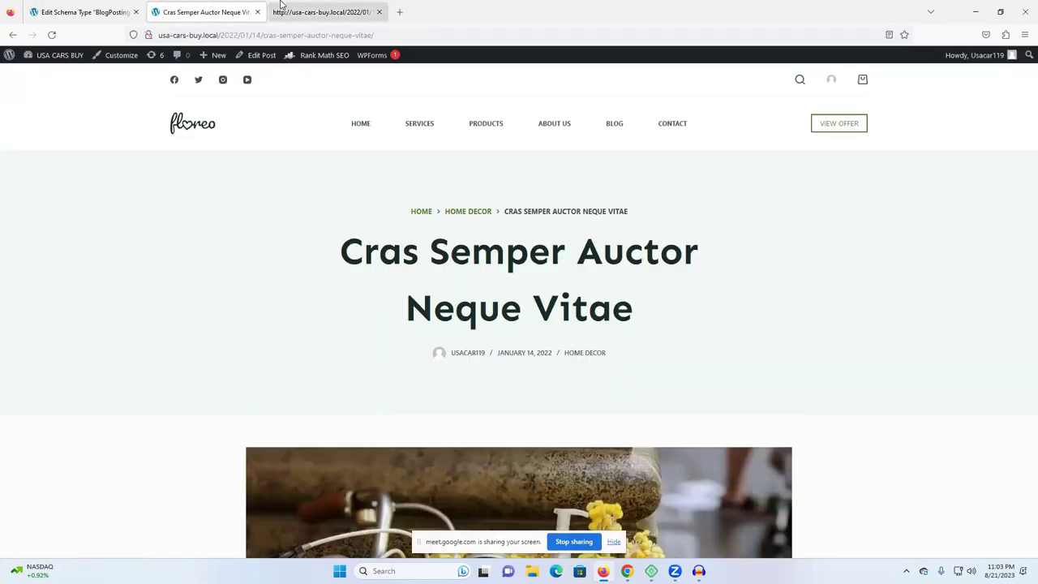
pyautogui.click(286, 7)
pyautogui.click(203, 9)
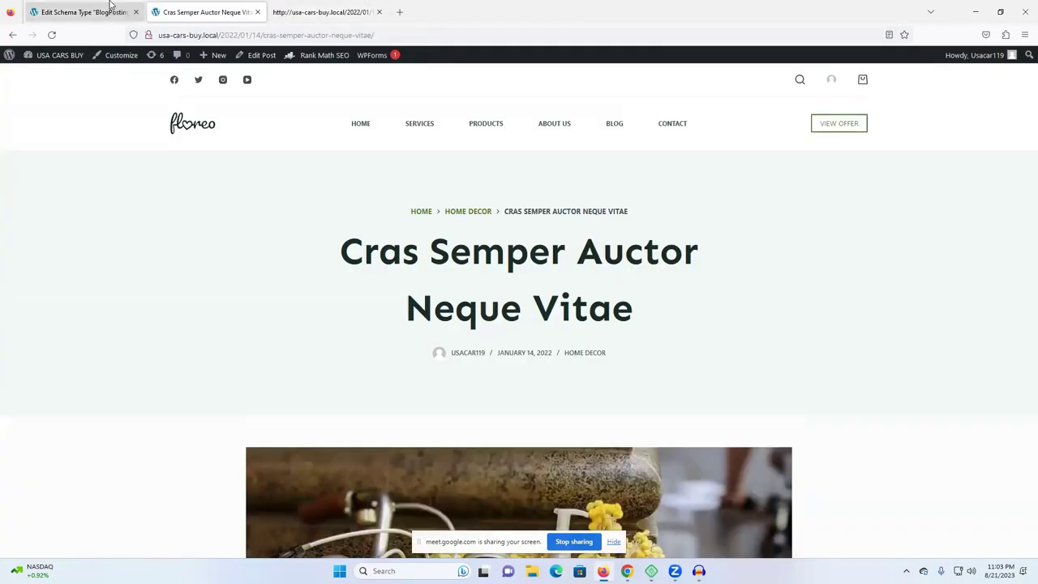
pyautogui.click(111, 6)
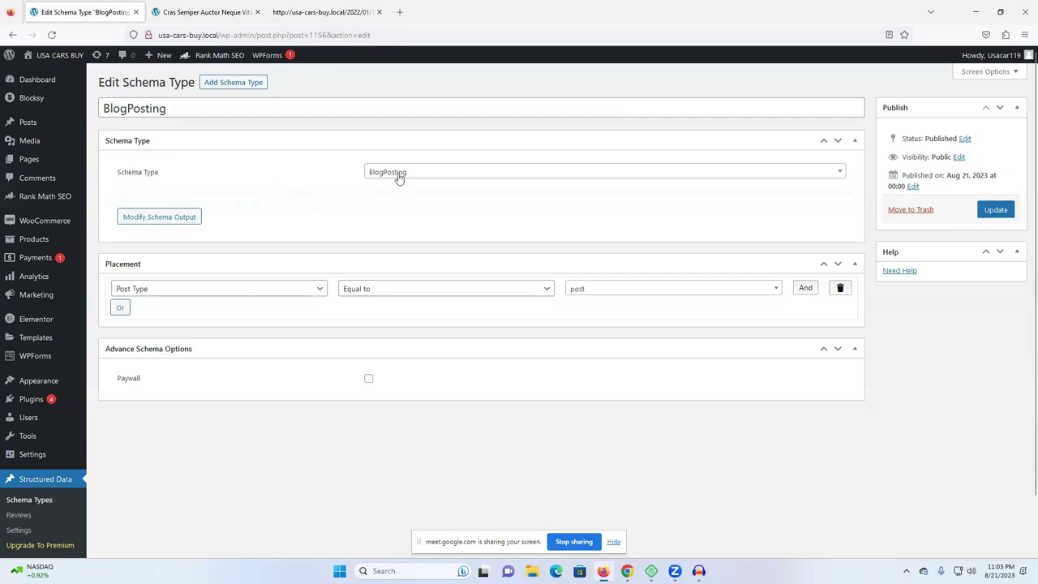
pyautogui.click(234, 81)
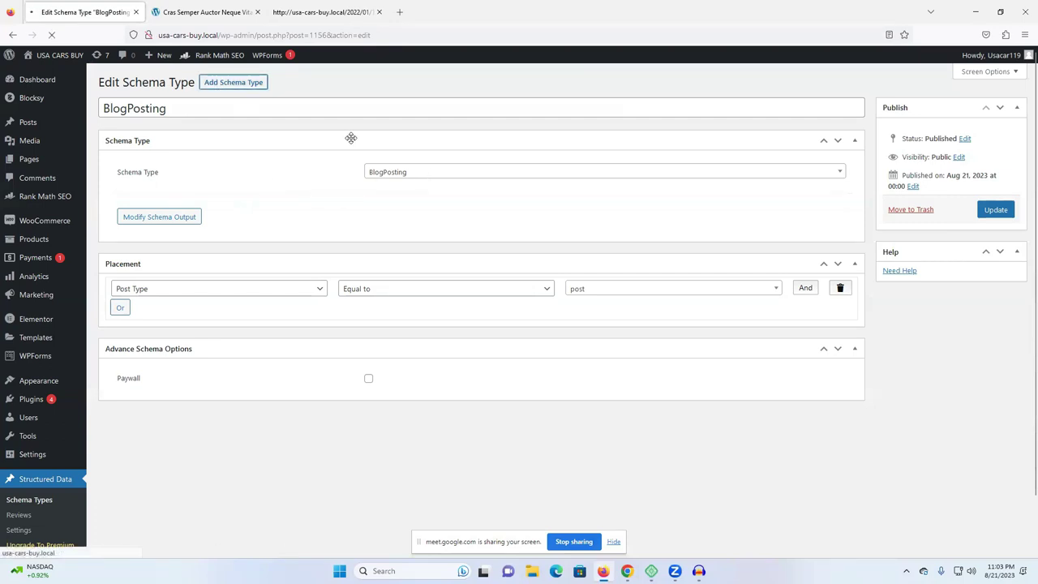
pyautogui.click(534, 339)
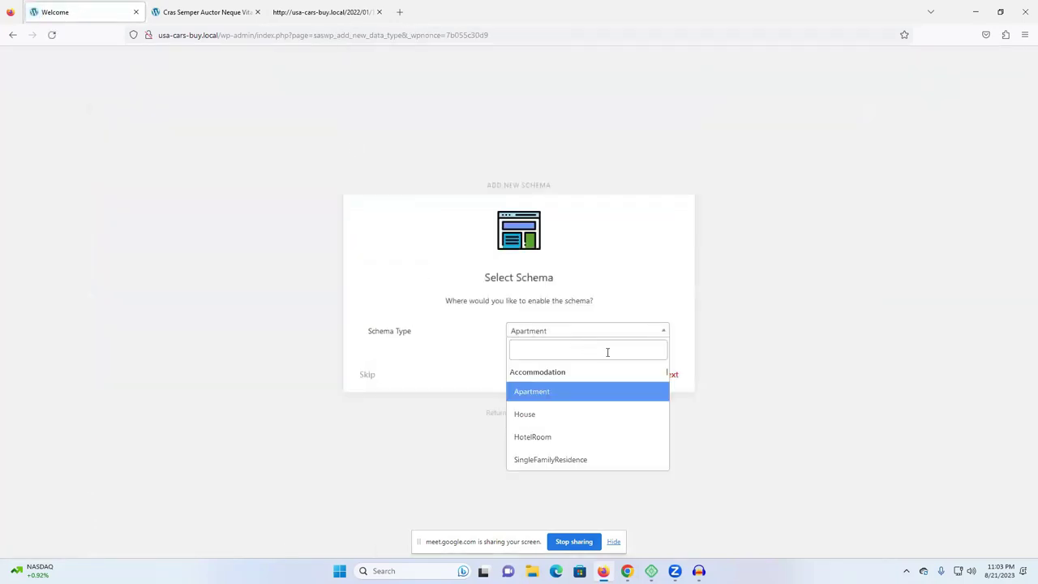
pyautogui.scroll(-5, 685, 420)
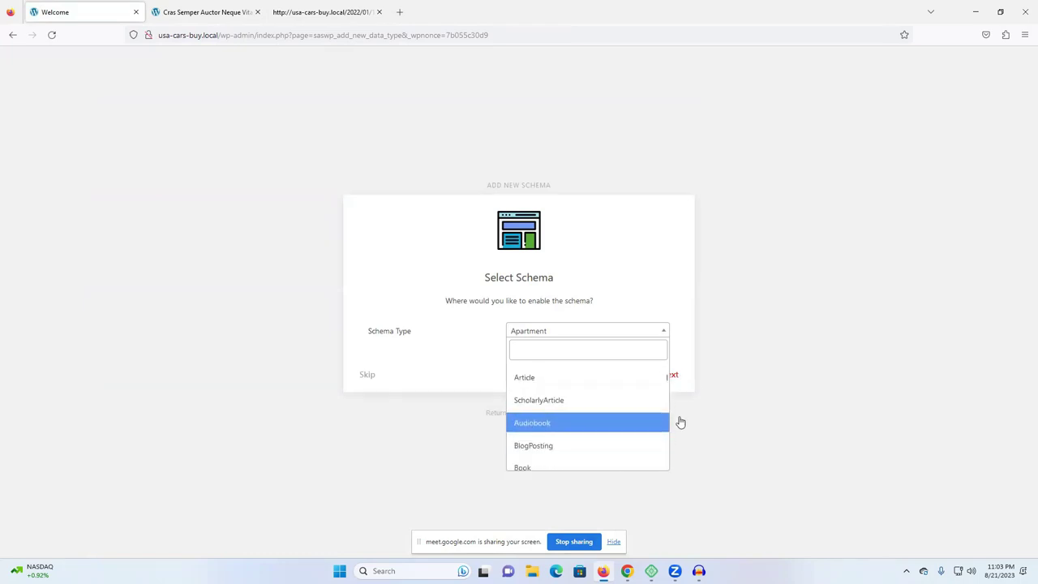
pyautogui.scroll(2, 680, 423)
pyautogui.click(542, 412)
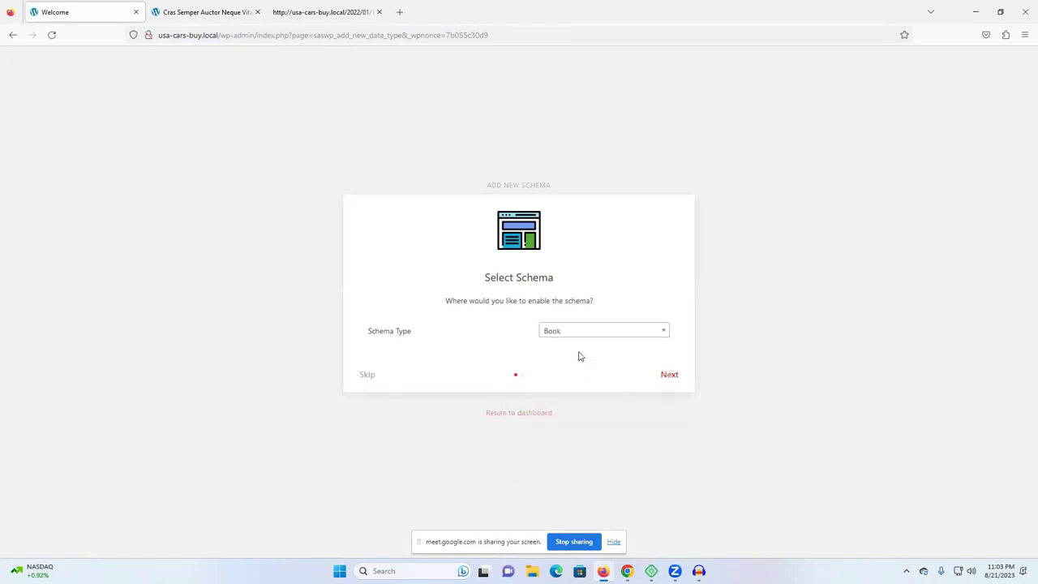
pyautogui.click(671, 377)
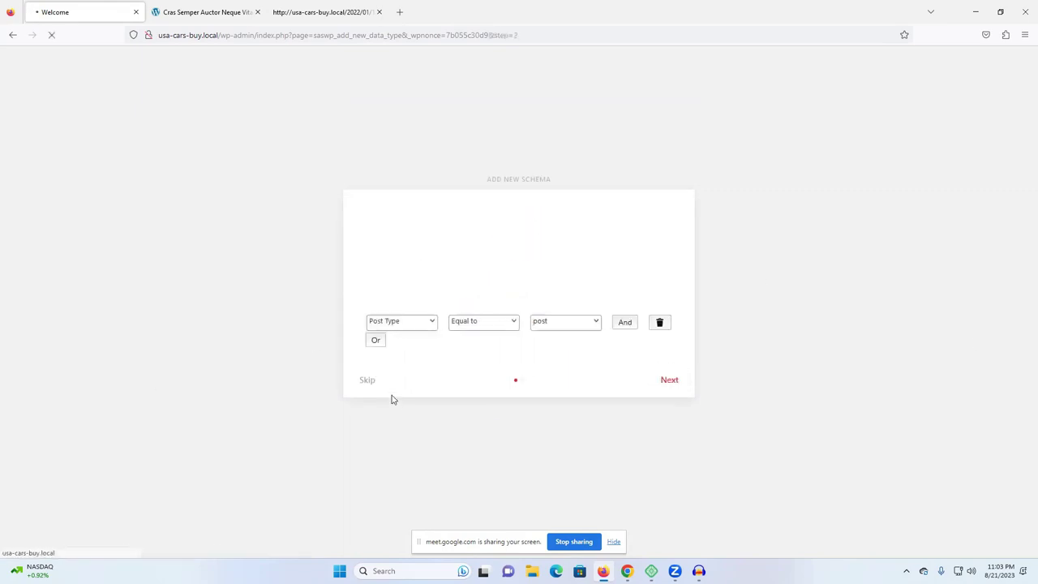
pyautogui.click(553, 322)
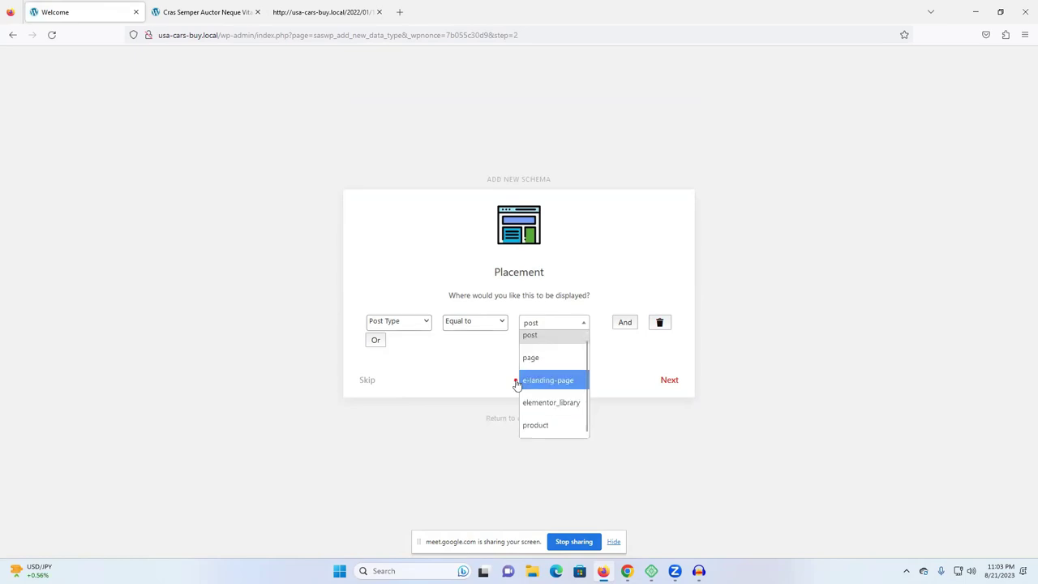
pyautogui.click(853, 270)
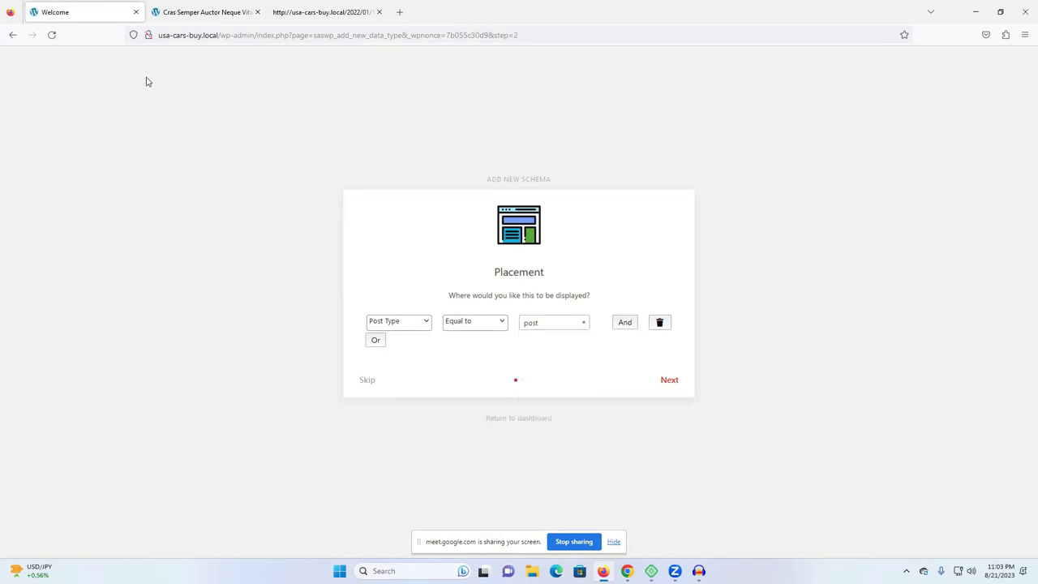
pyautogui.click(13, 35)
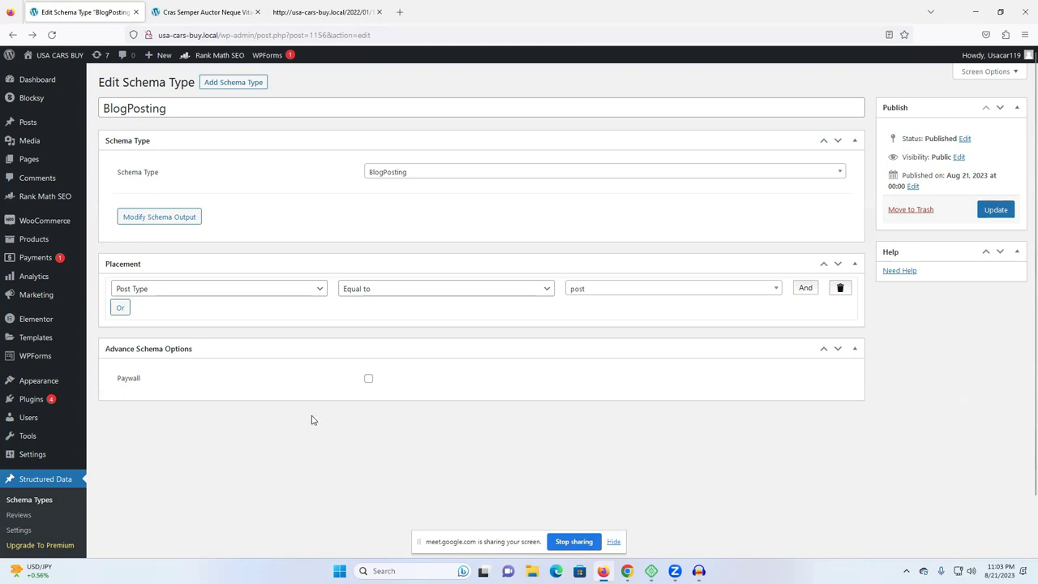
# - Return to the "Cras Semper Auctor Neque Vitae" post and open its page source again
pyautogui.hotkey('ctrl', 'Tab')
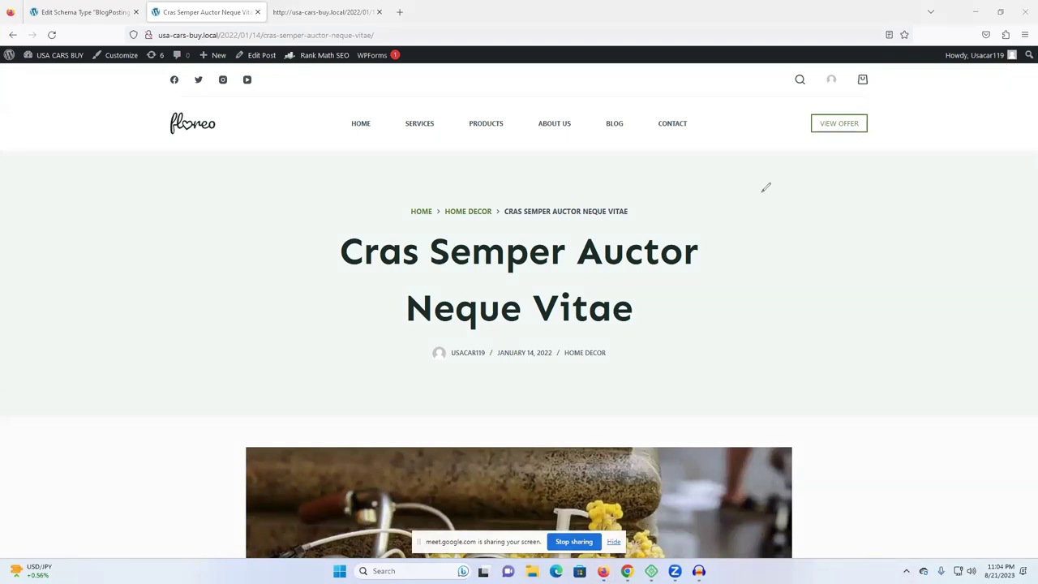
pyautogui.moveTo(769, 232)
pyautogui.mouseDown()
pyautogui.moveTo(778, 257)
pyautogui.moveTo(805, 196)
pyautogui.moveTo(799, 182)
pyautogui.mouseUp()
pyautogui.moveTo(707, 245)
pyautogui.mouseDown()
pyautogui.moveTo(769, 228)
pyautogui.moveTo(737, 276)
pyautogui.mouseUp()
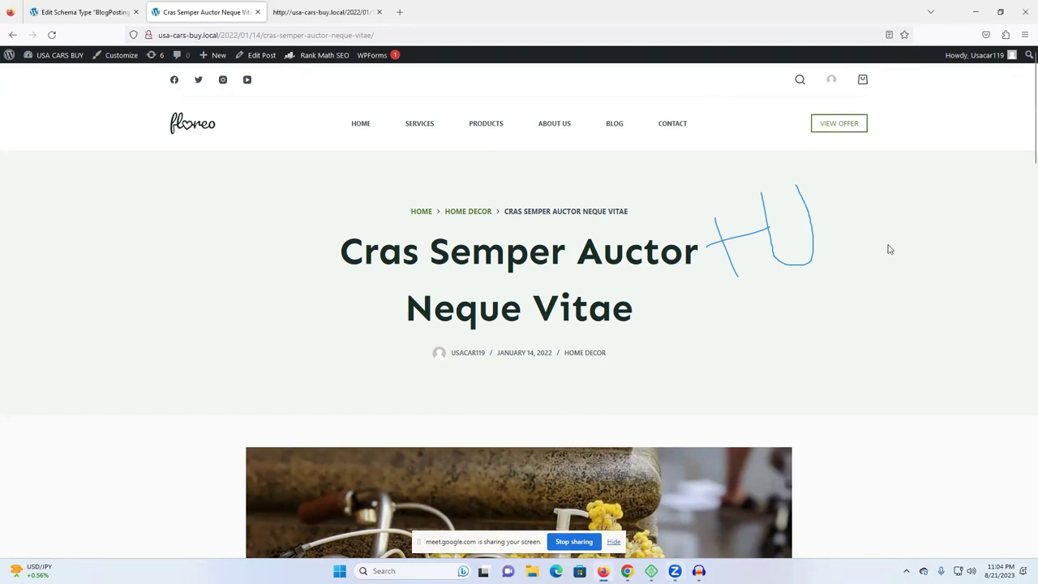
pyautogui.hotkey('ctrl', 'u')
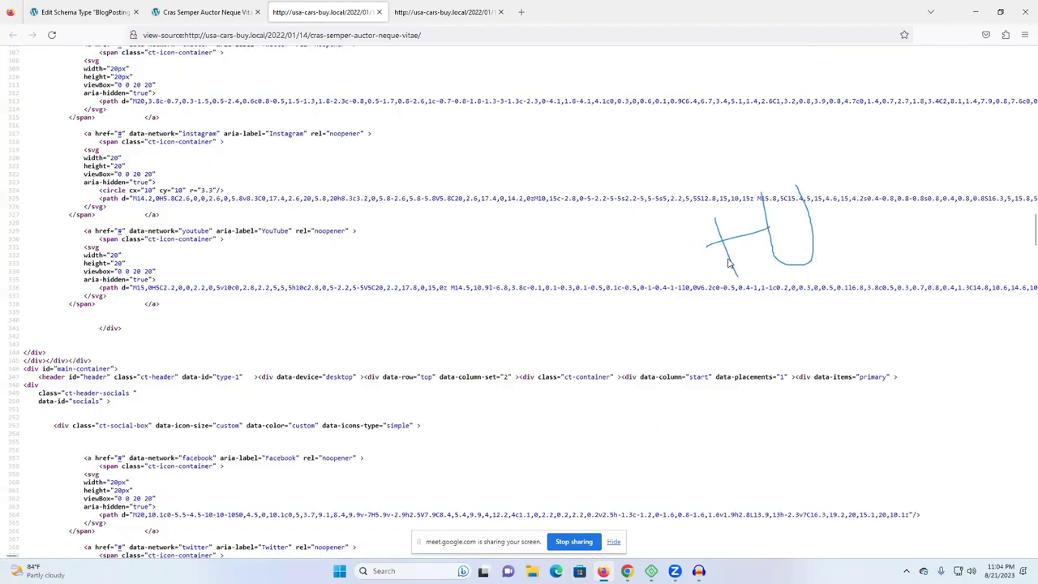
# - Look through the Cras Semper post's page source and open the text search with its existing term selected
pyautogui.scroll(-10, 603, 248)
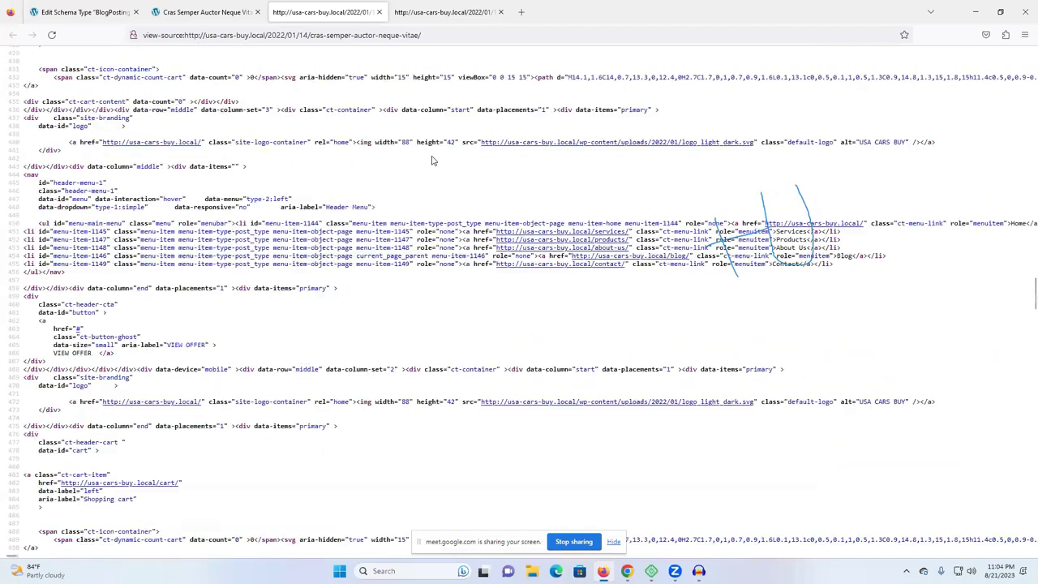
pyautogui.scroll(-1, 631, 179)
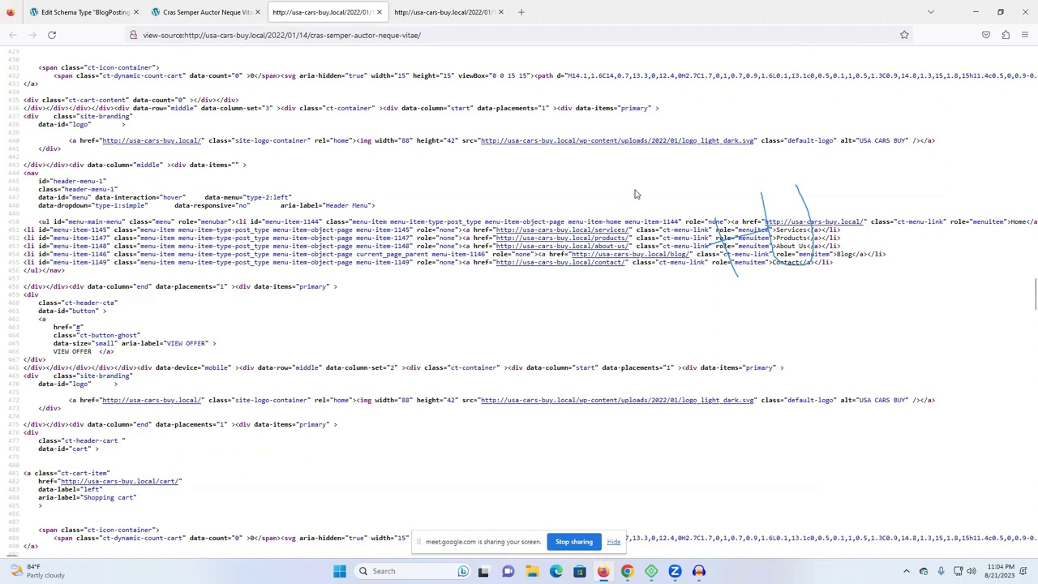
pyautogui.hotkey('ctrl', 'f')
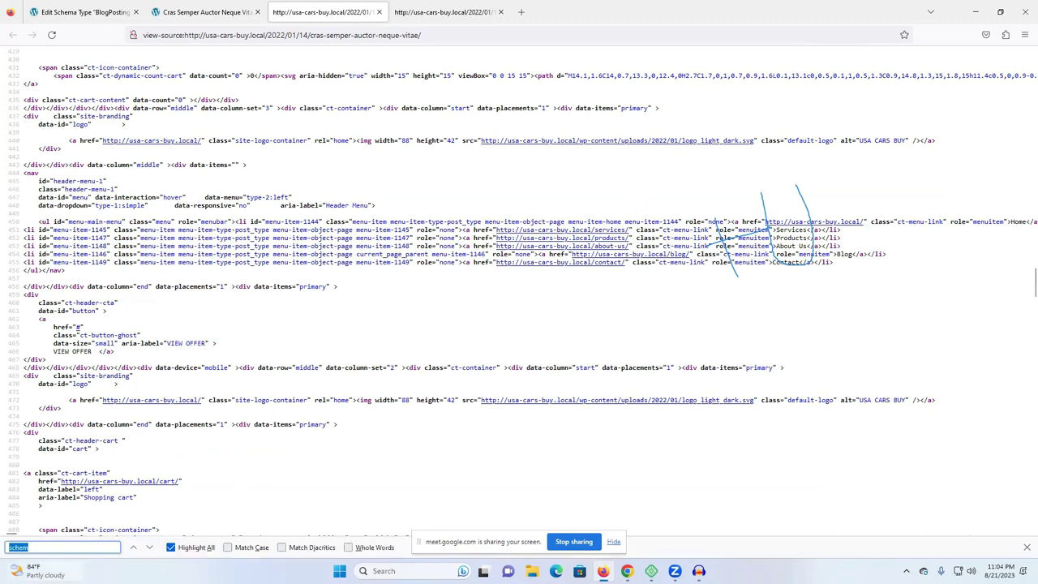
pyautogui.doubleClick(44, 548)
# - Switch to Chrome, view the Nike Revolution 6 page source, and select the search term "schema" there
pyautogui.moveTo(627, 571)
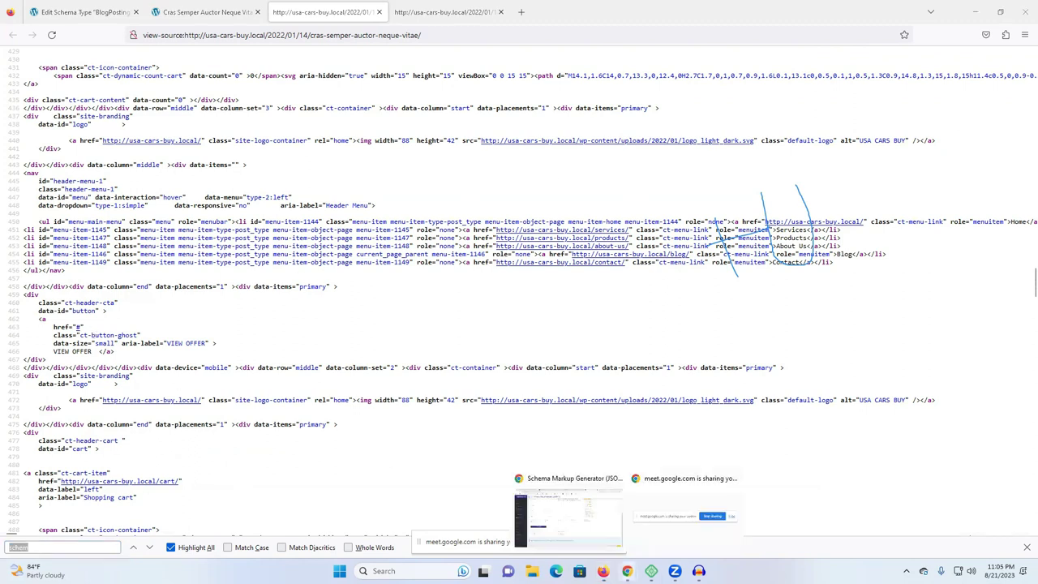
pyautogui.click(579, 522)
pyautogui.click(604, 9)
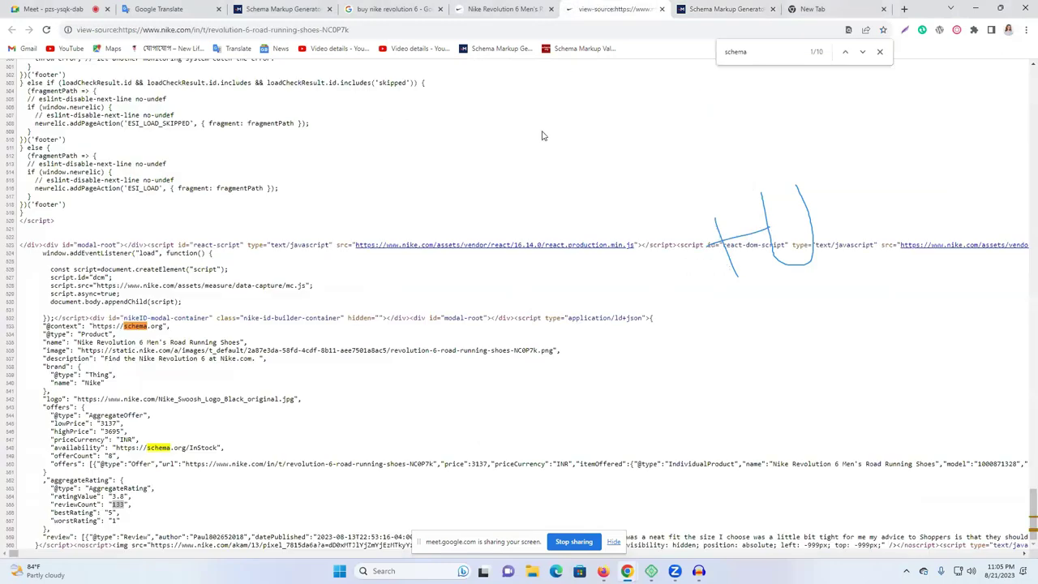
pyautogui.scroll(2, 753, 75)
pyautogui.scroll(1, 753, 69)
pyautogui.doubleClick(771, 53)
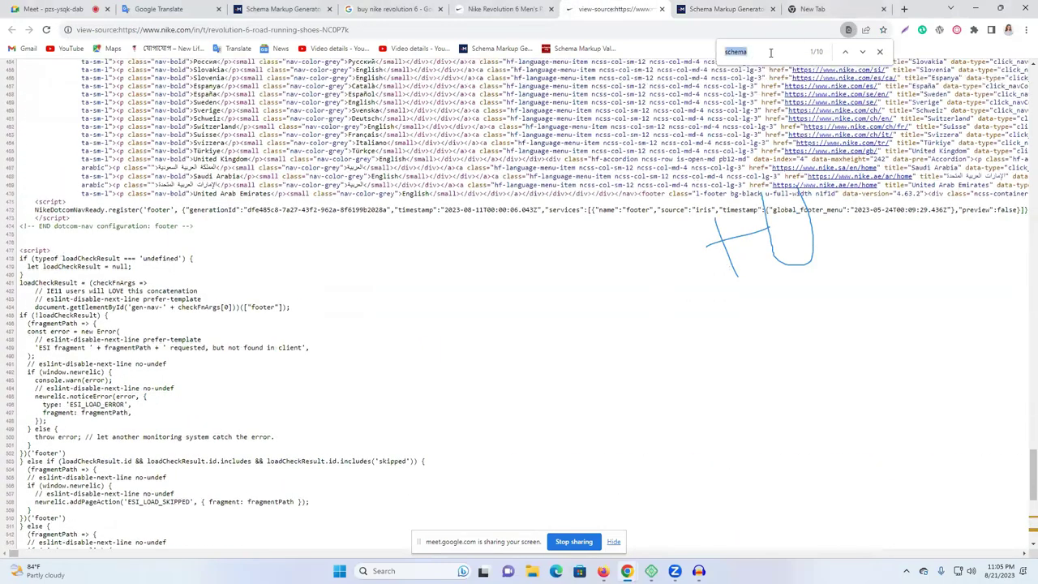